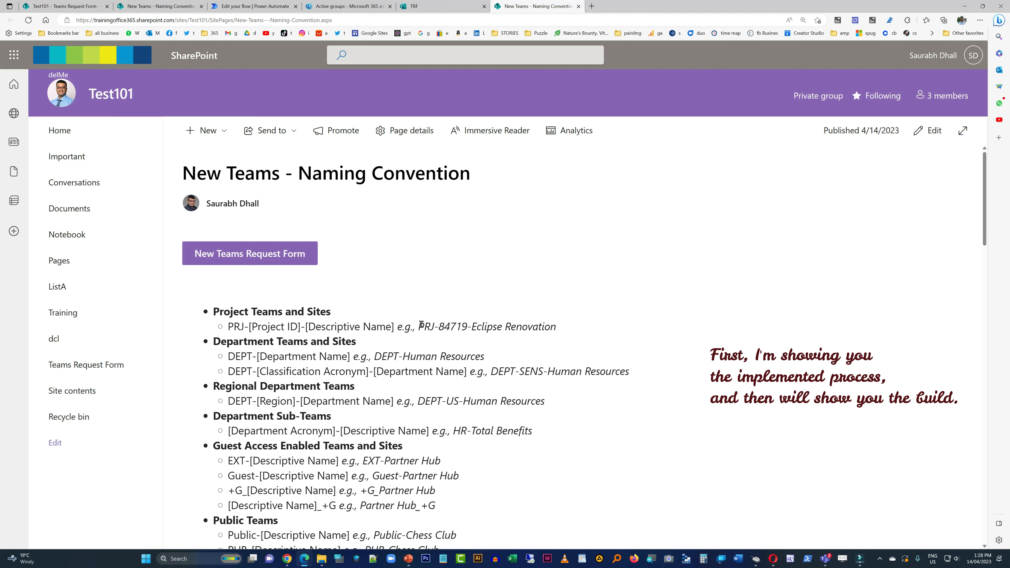
- Copy the sample name PRJ-84719-Eclipse from the naming convention page into the Teams Name answer of the TRF form
left_click_drag(429, 324, 519, 333)
key("ctrl+c")
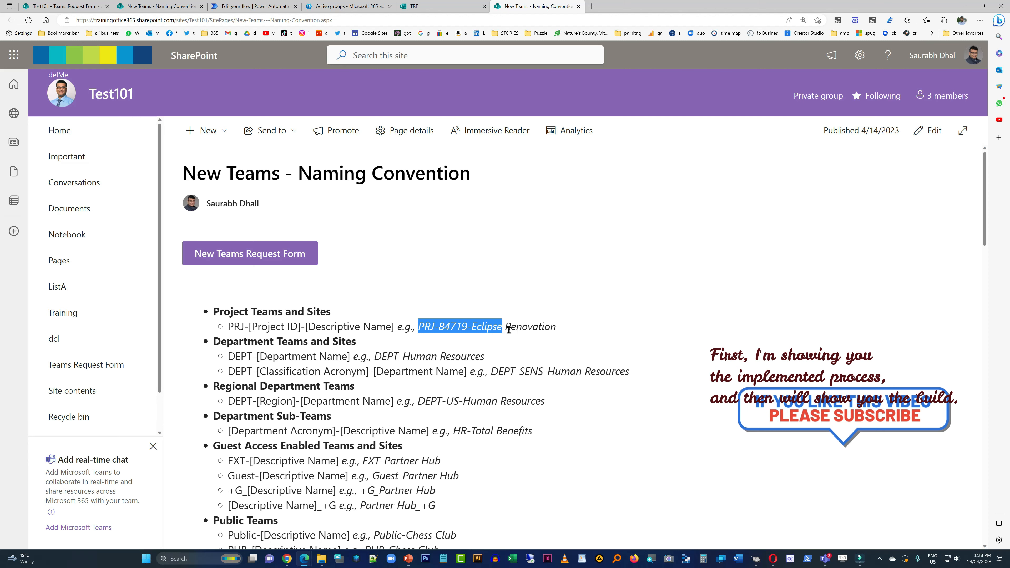
left_click(466, 6)
left_click(403, 303)
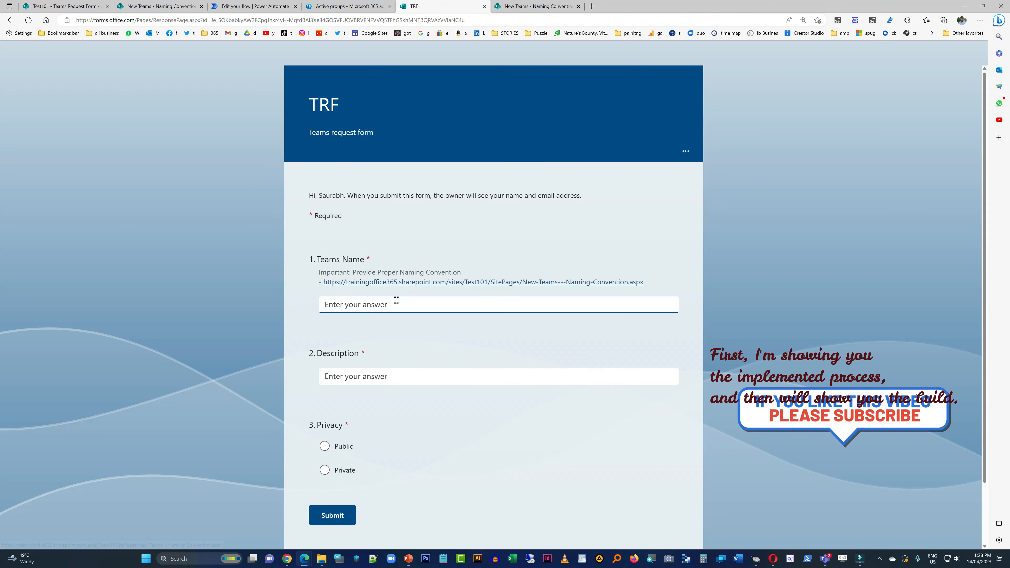
key("ctrl+v")
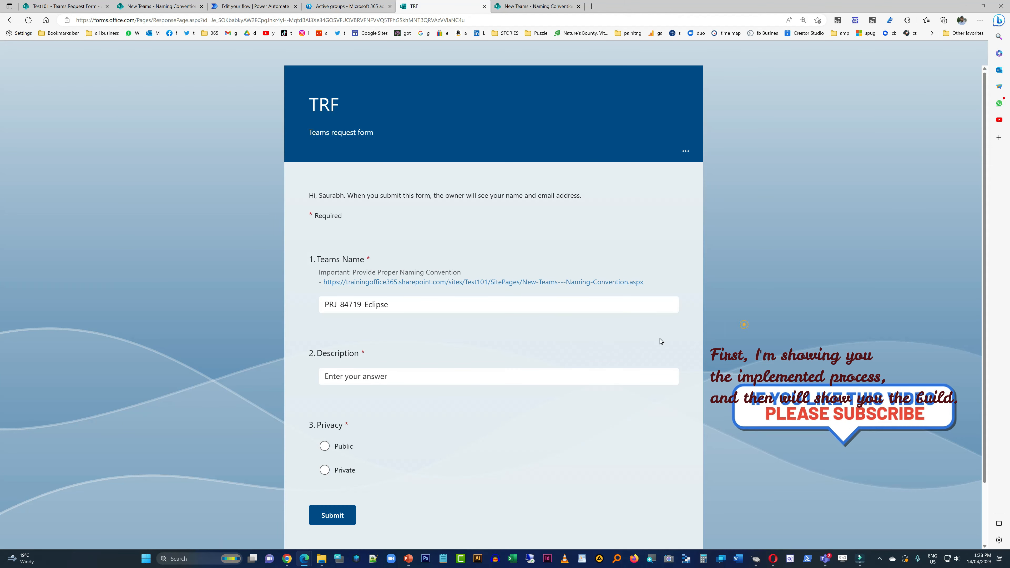
- Submit the request with the description Eclipse Project and Public privacy, and refresh the flow's run history in Power Automate
left_click(375, 376)
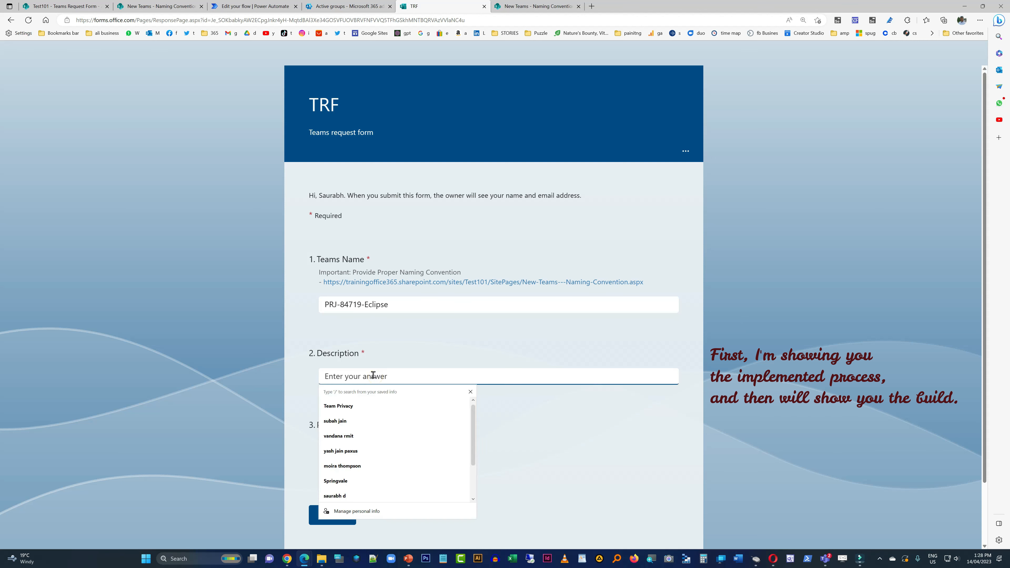
type("Eclipse Project")
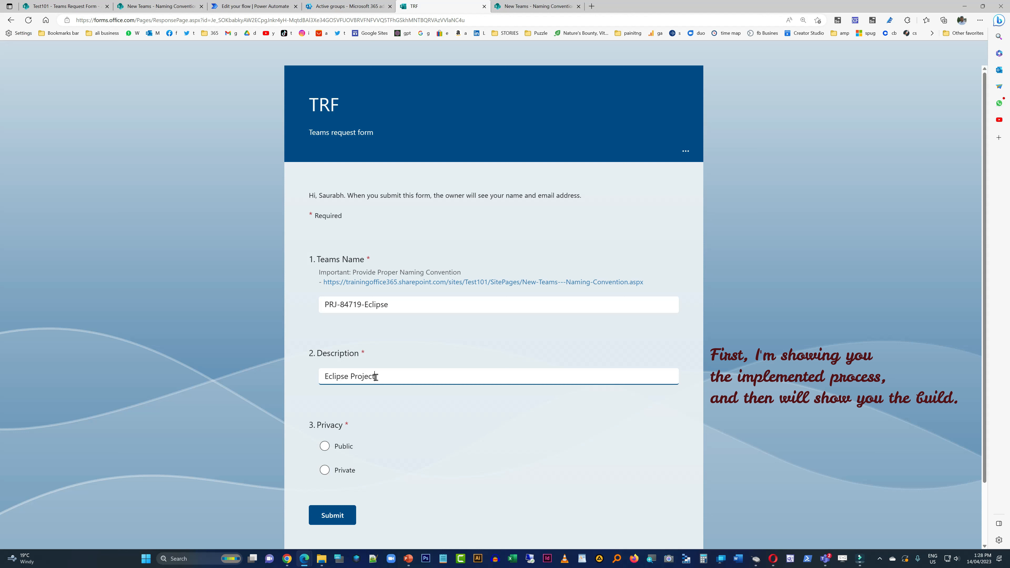
left_click(346, 447)
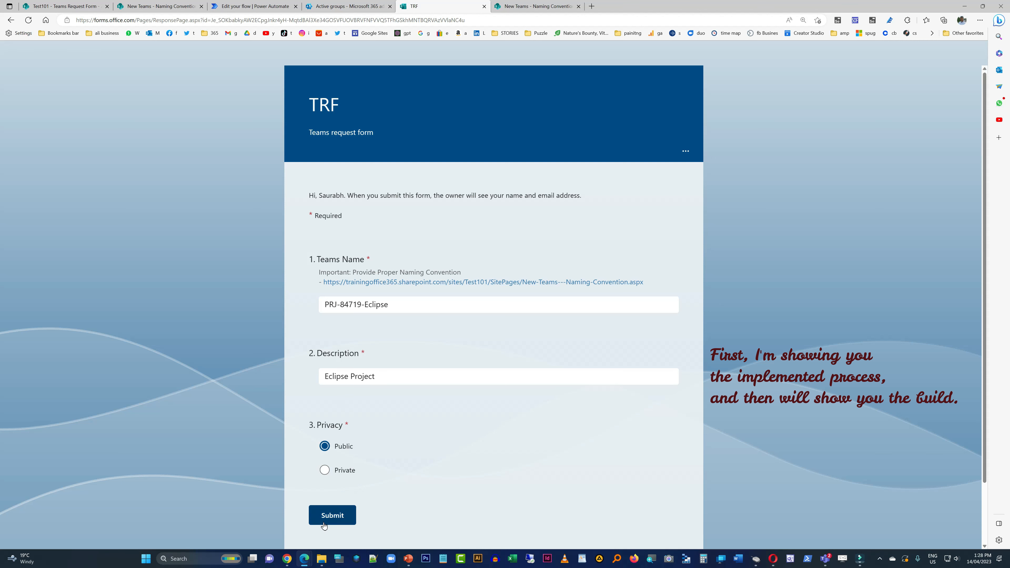
left_click(327, 514)
left_click(333, 516)
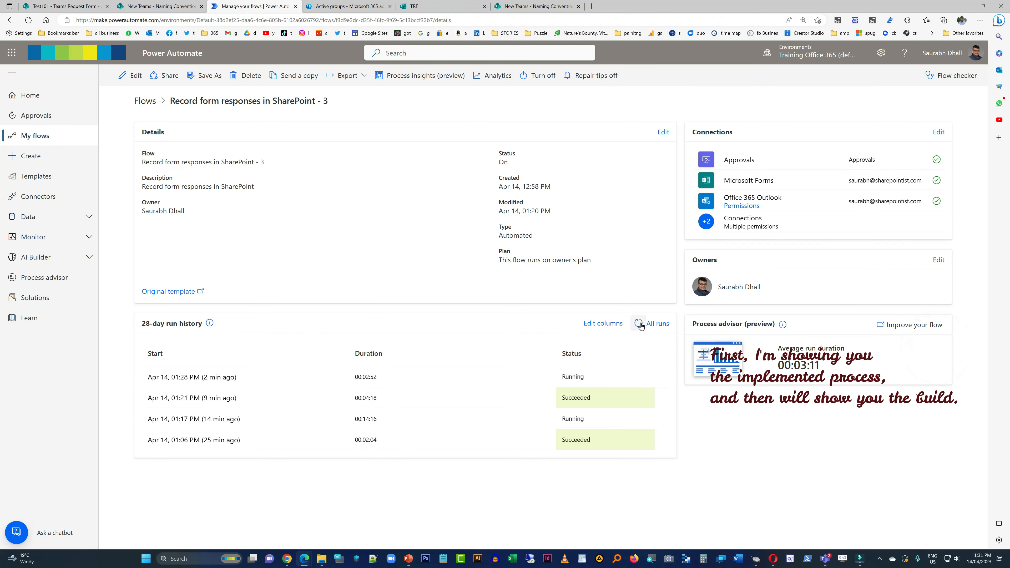
left_click(640, 325)
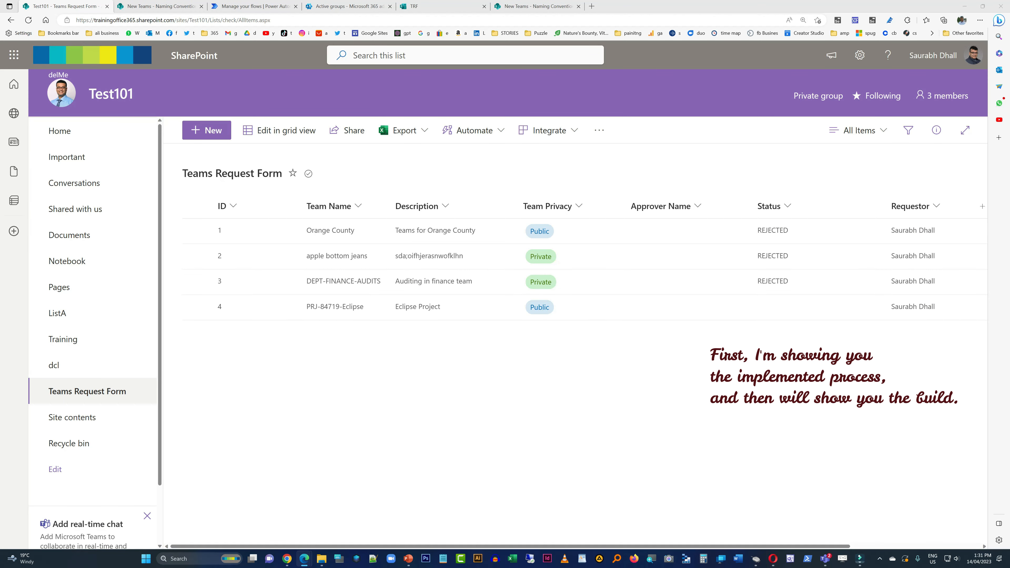
- Approve the PRJ-84719-Eclipse request from the approval e-mail without a comment, and close the message
left_click_drag(759, 90, 573, 107)
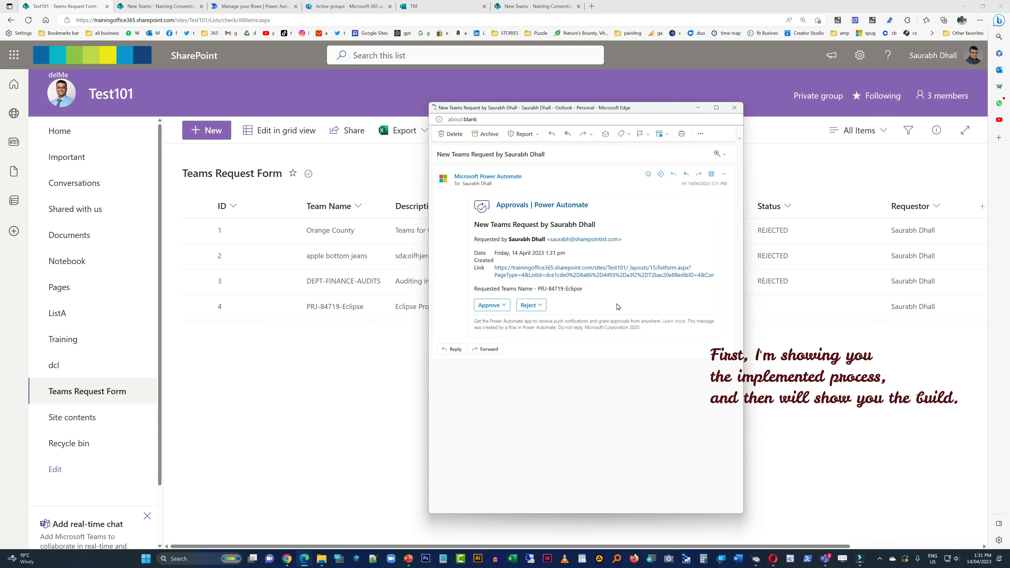
left_click_drag(482, 291, 548, 294)
left_click(509, 306)
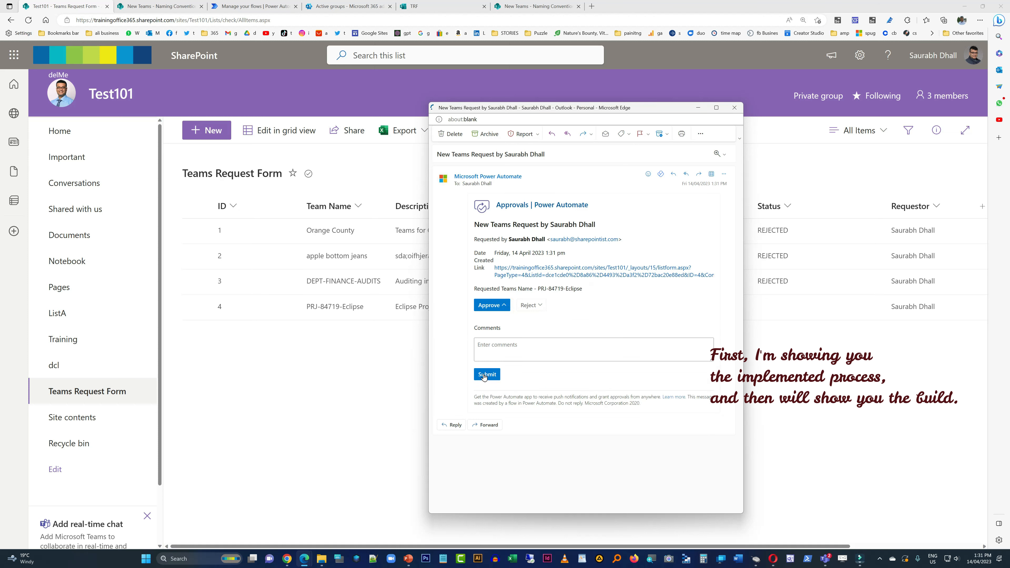
left_click(484, 376)
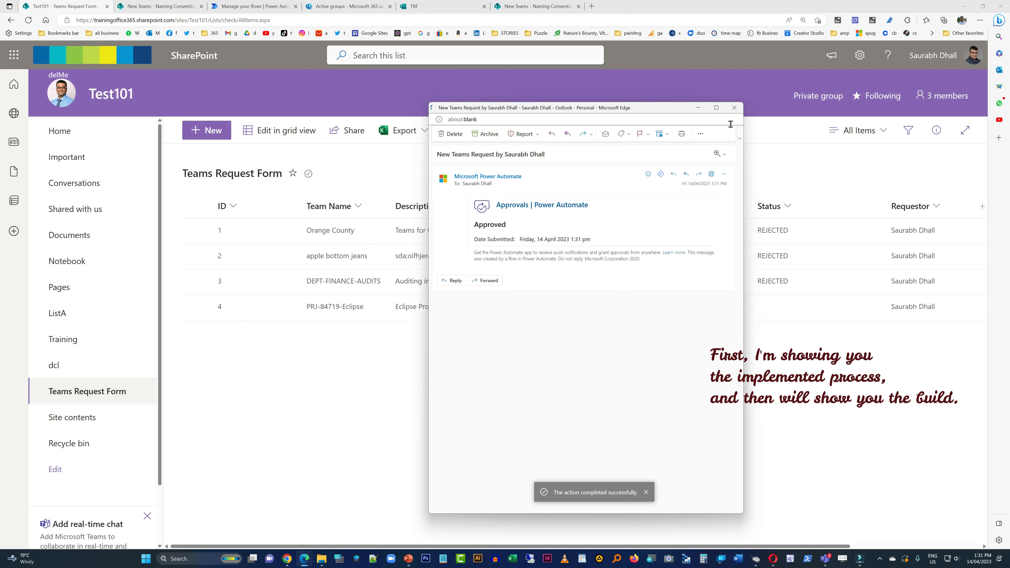
left_click(736, 108)
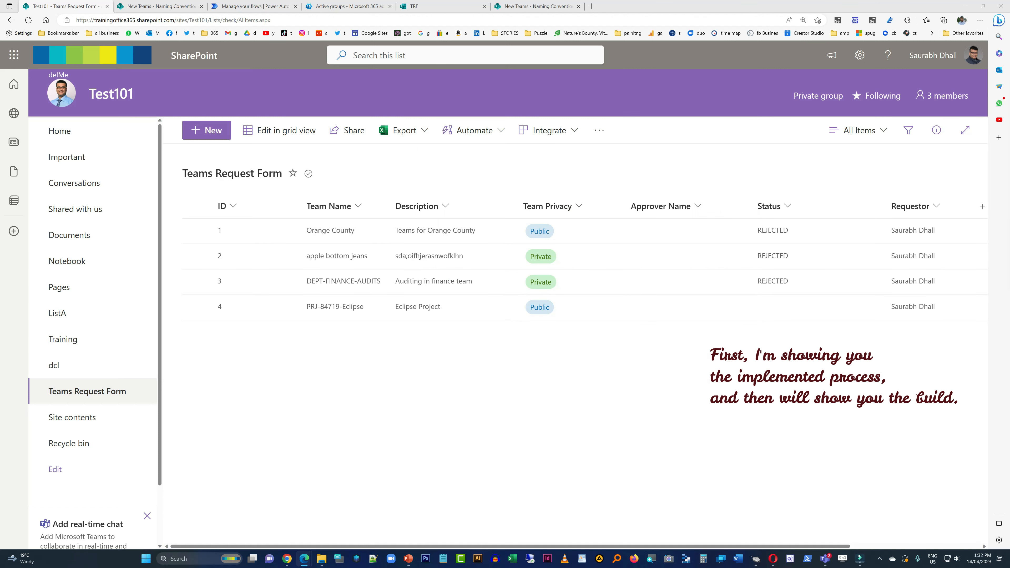
- Bring up the New Teams Provisioned e-mail and read its team details and IT support note
left_click_drag(1009, 129, 542, 128)
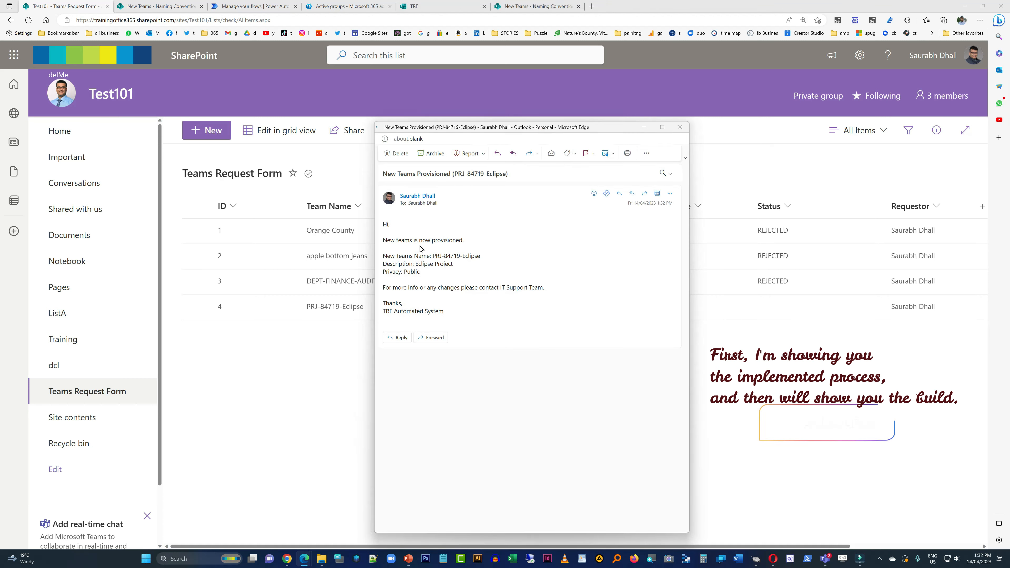
left_click_drag(390, 241, 471, 239)
left_click(492, 300)
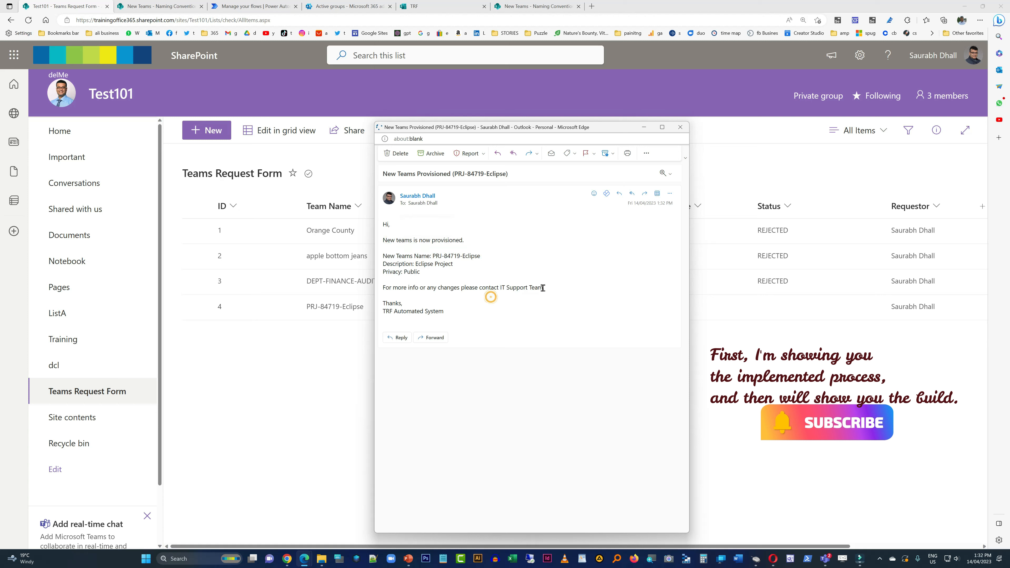
left_click_drag(545, 289, 444, 288)
left_click(509, 324)
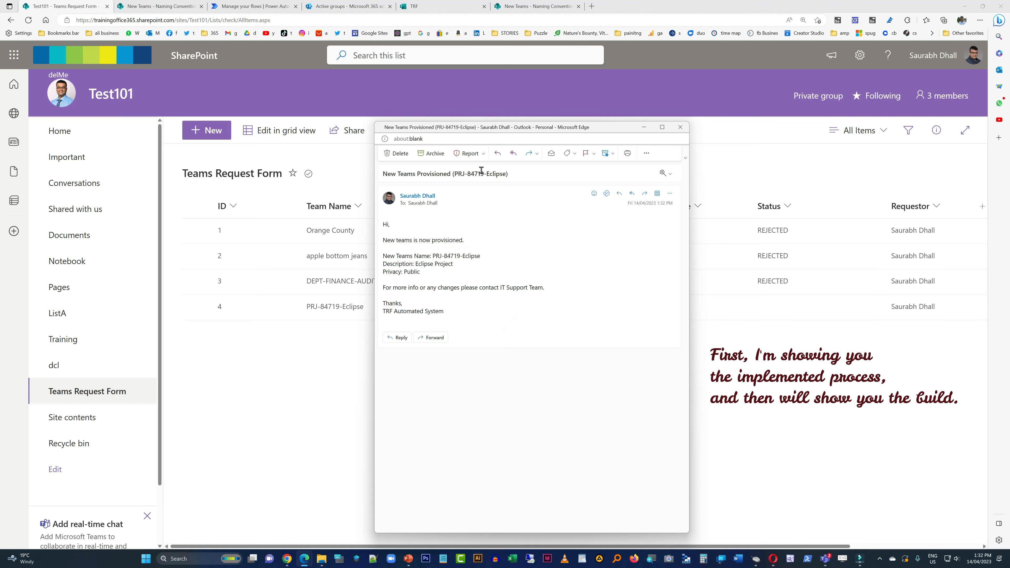
left_click(526, 277)
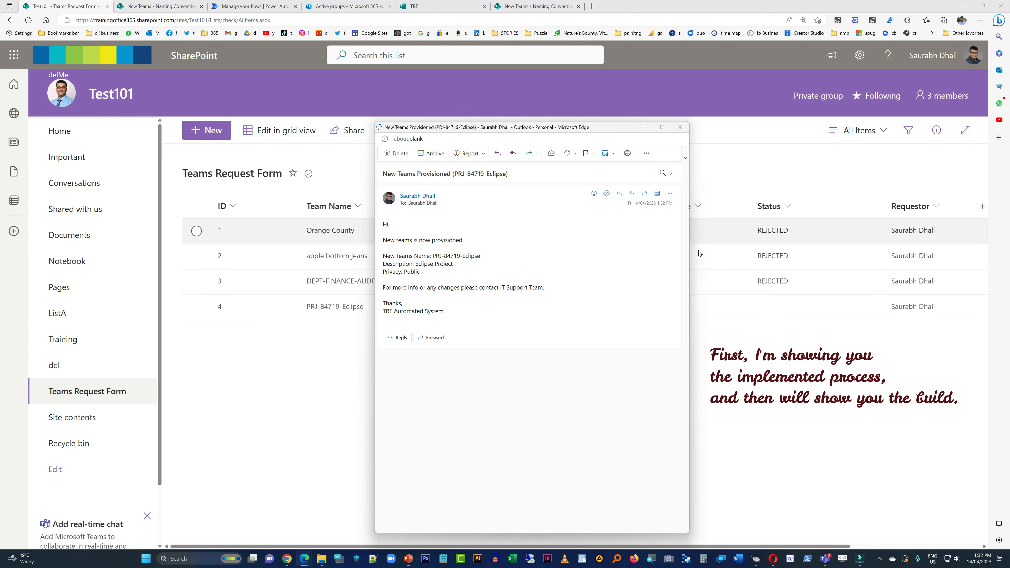
- Refresh the Teams Request Form list to check the status of the PRJ-84719-Eclipse request
left_click(723, 404)
right_click(728, 401)
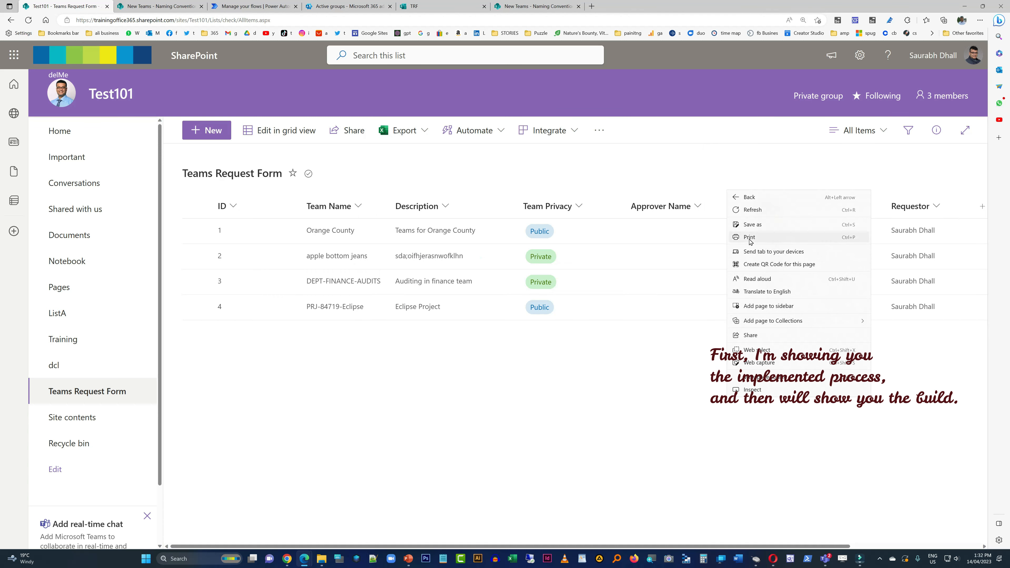
left_click(753, 210)
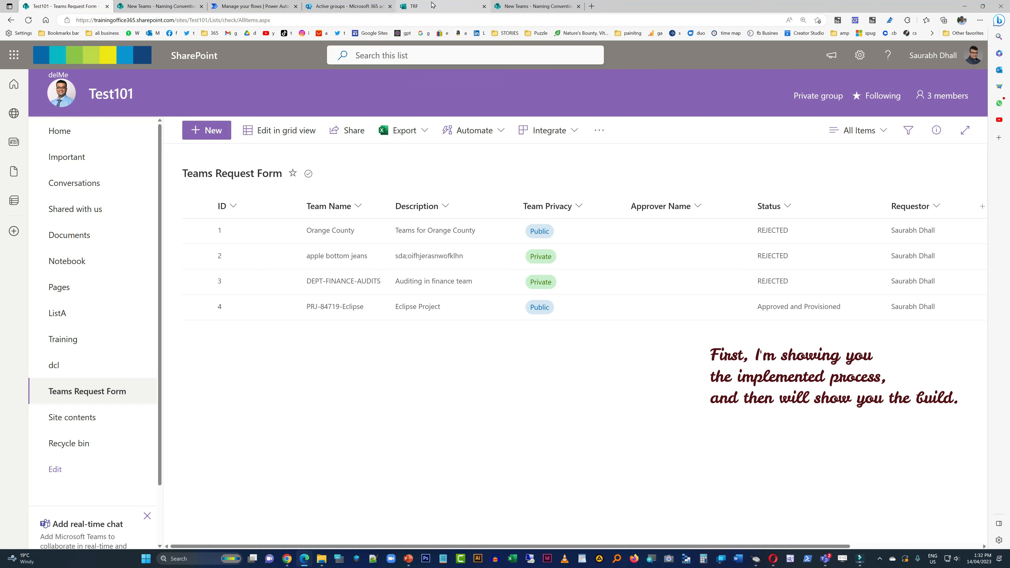
- Search the active teams and groups in the Microsoft 365 admin center for prj and for eclipse
left_click(352, 5)
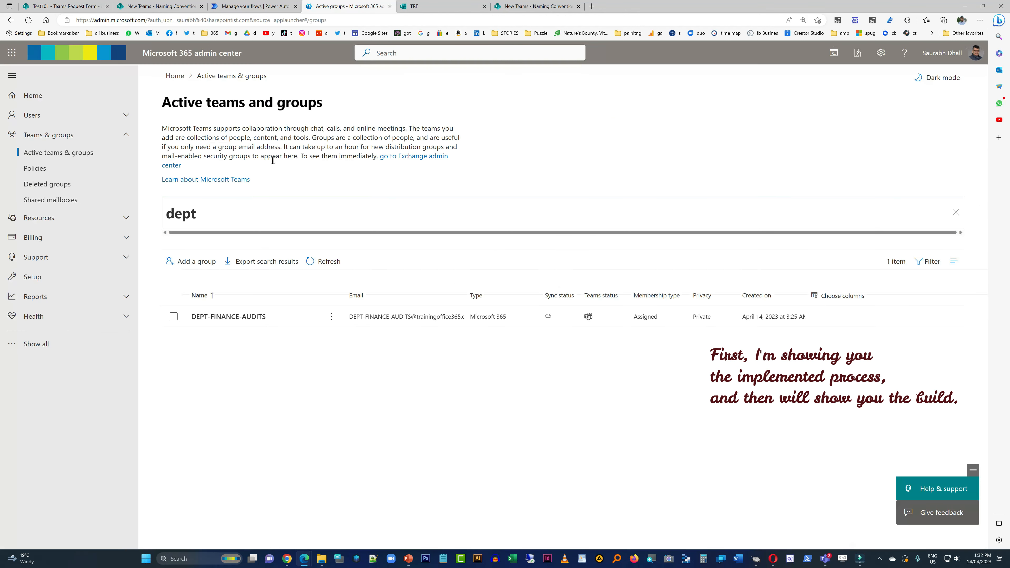
double_click(179, 216)
type("prj")
key("Return")
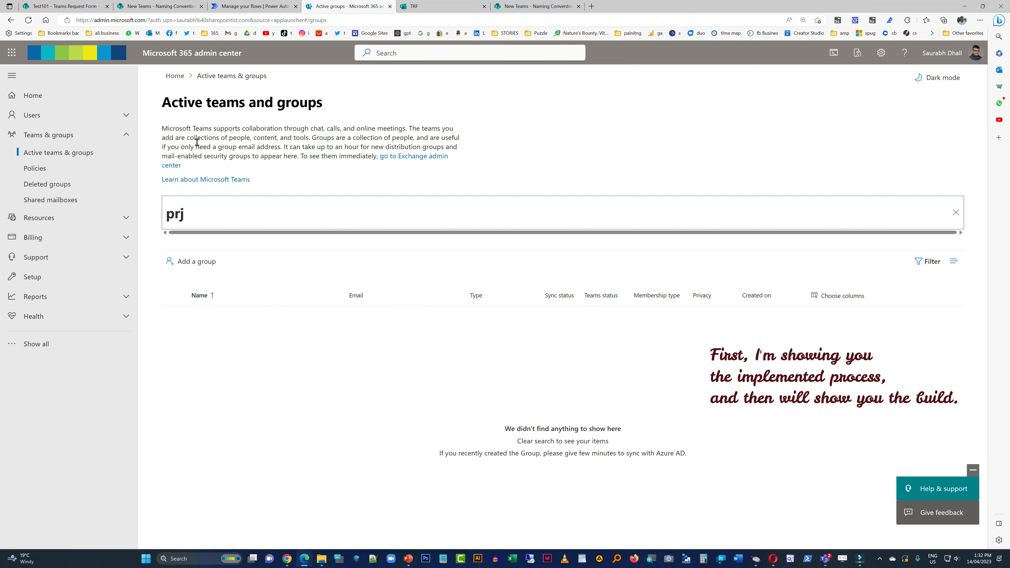
double_click(178, 223)
type("eclipse")
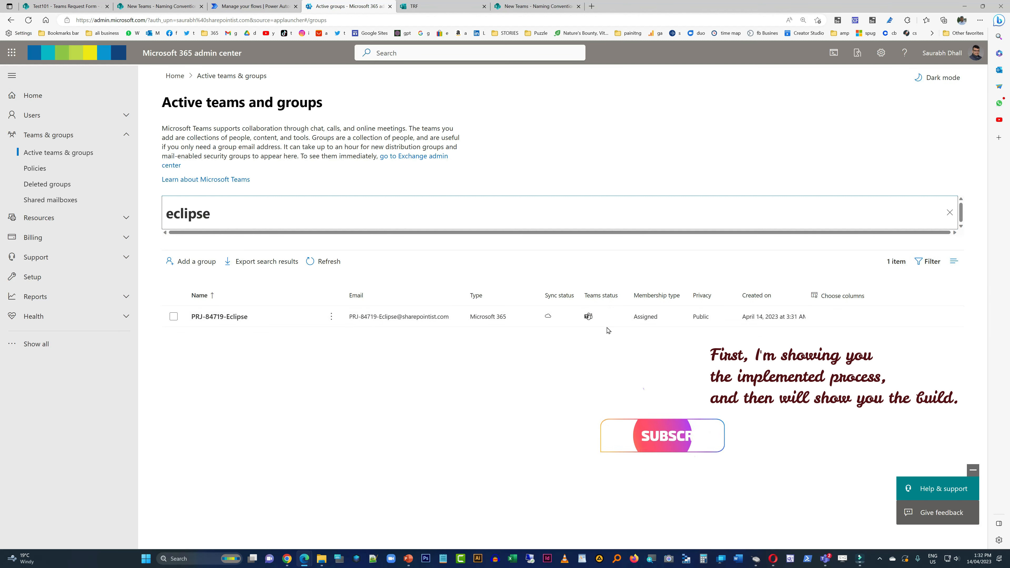
left_click(596, 319)
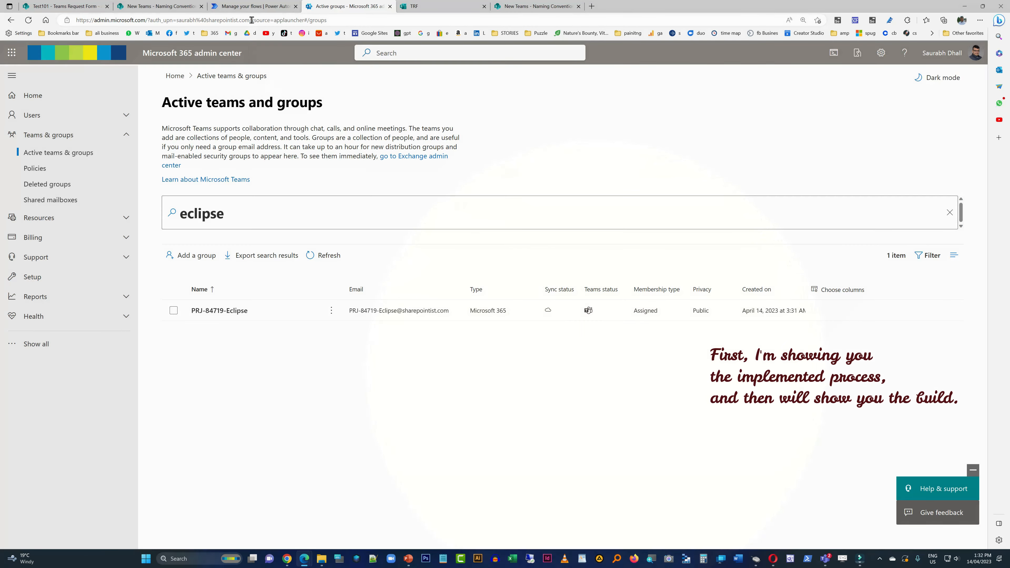
- Revisit the flow's details in Power Automate and return to the Teams Request Form list in SharePoint
left_click(253, 7)
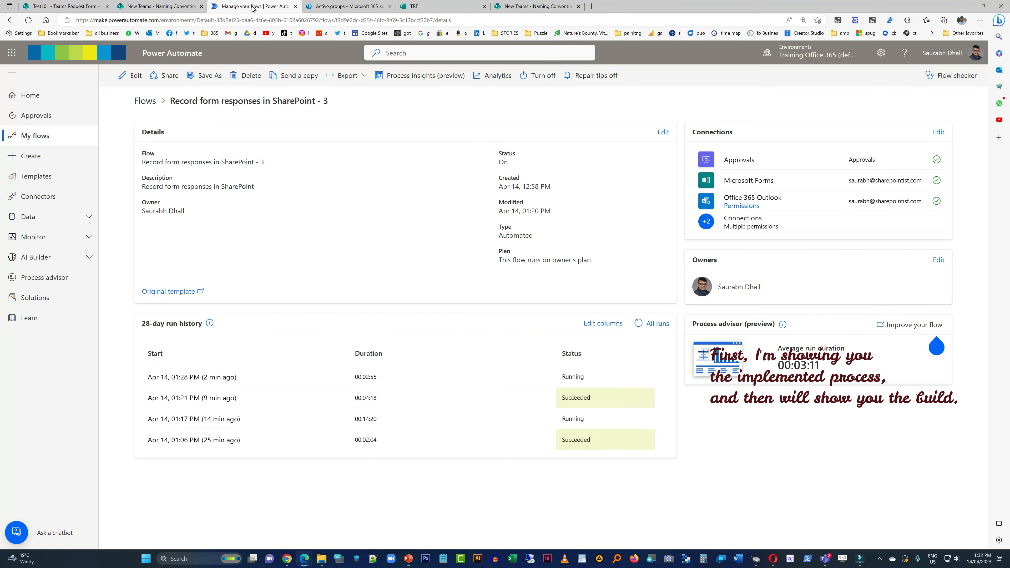
left_click(190, 5)
left_click(66, 7)
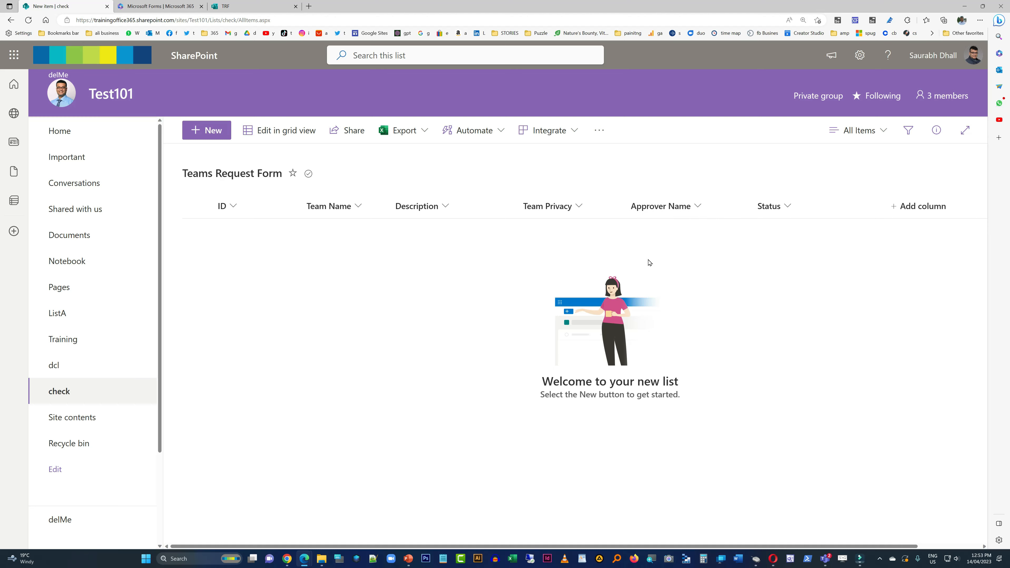
- Examine the Teams Name, Description and Privacy questions of the TRF form in Microsoft Forms
left_click(246, 6)
scroll(622, 410, "down", 2)
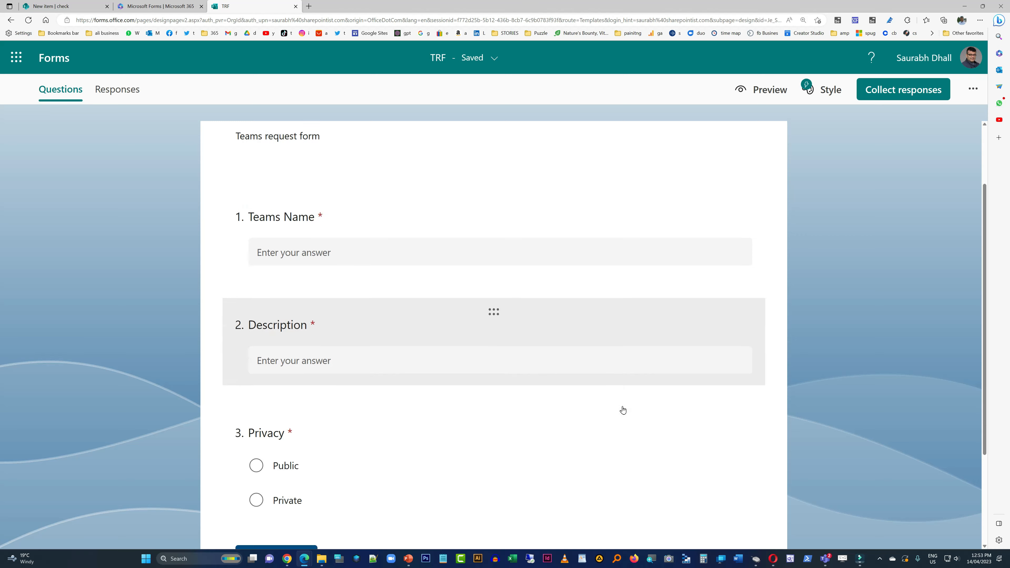
scroll(623, 409, "down", 2)
scroll(435, 374, "up", 3)
scroll(372, 300, "down", 2)
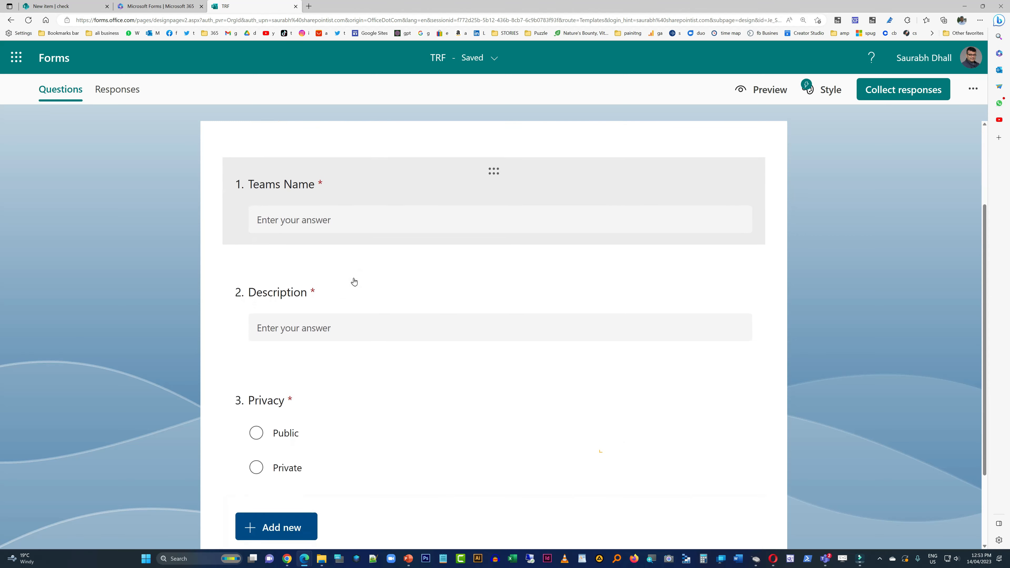
scroll(354, 281, "up", 3)
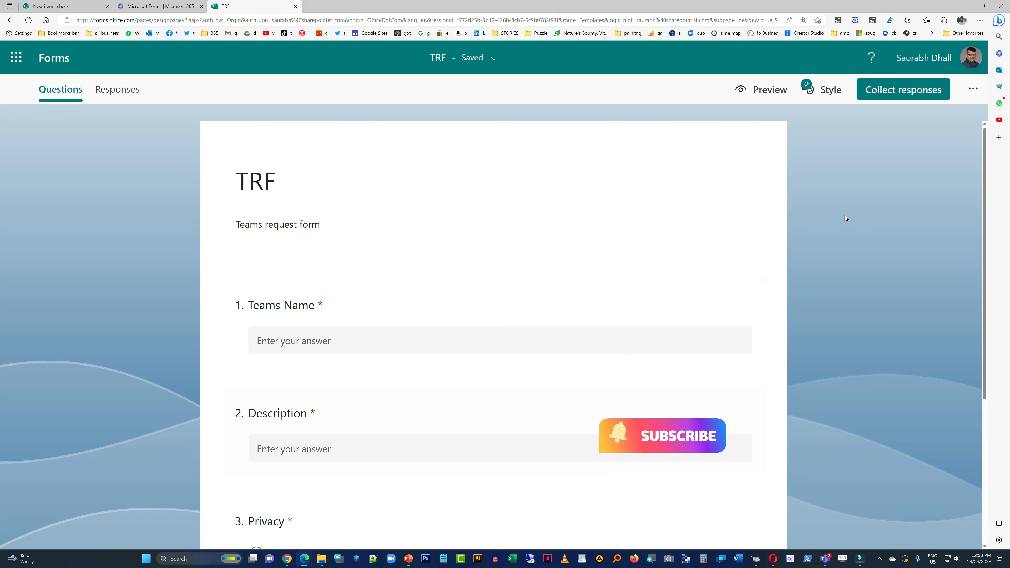
key("ctrl+minus")
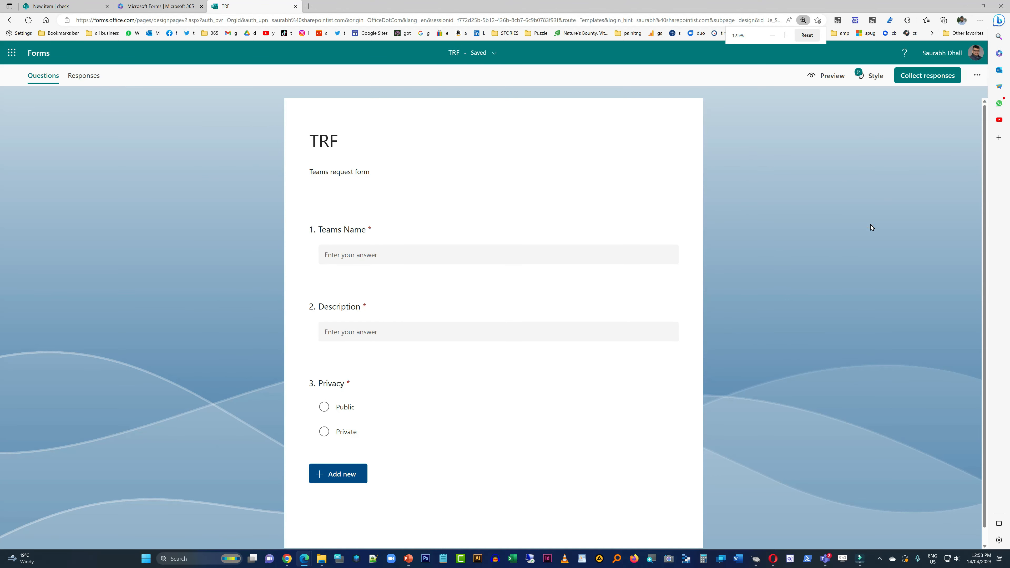
scroll(851, 232, "down", 1)
scroll(849, 233, "up", 1)
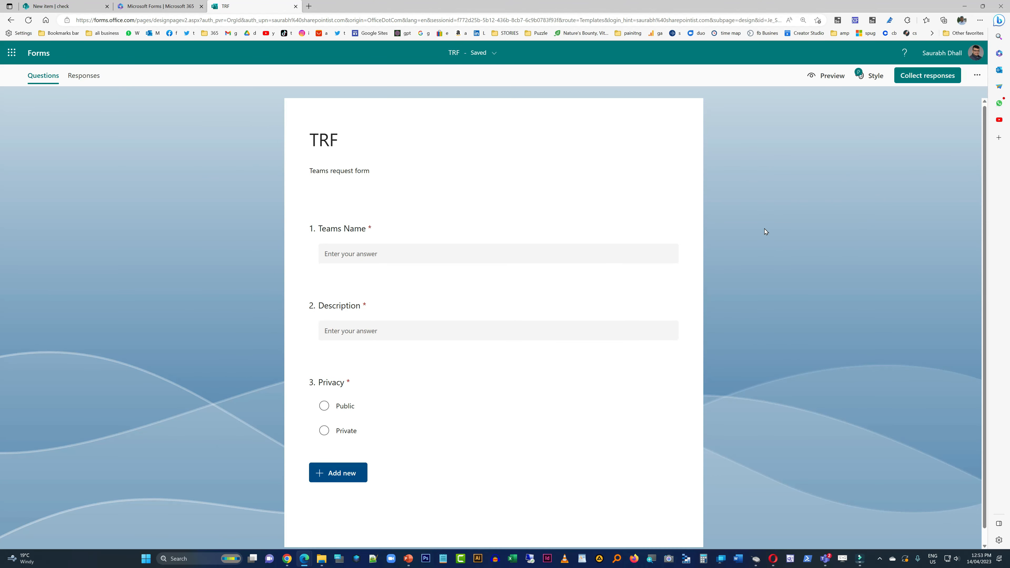
scroll(766, 232, "down", 1)
scroll(759, 233, "up", 1)
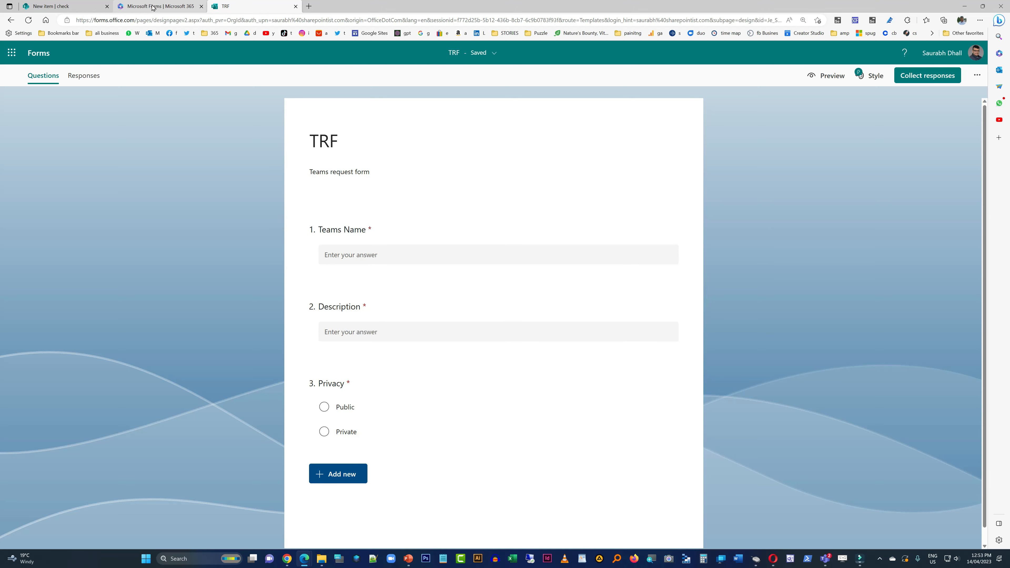
- Close the Microsoft Forms home page, launch Forms again from SharePoint, and place its browser tab after the TRF form
left_click(201, 6)
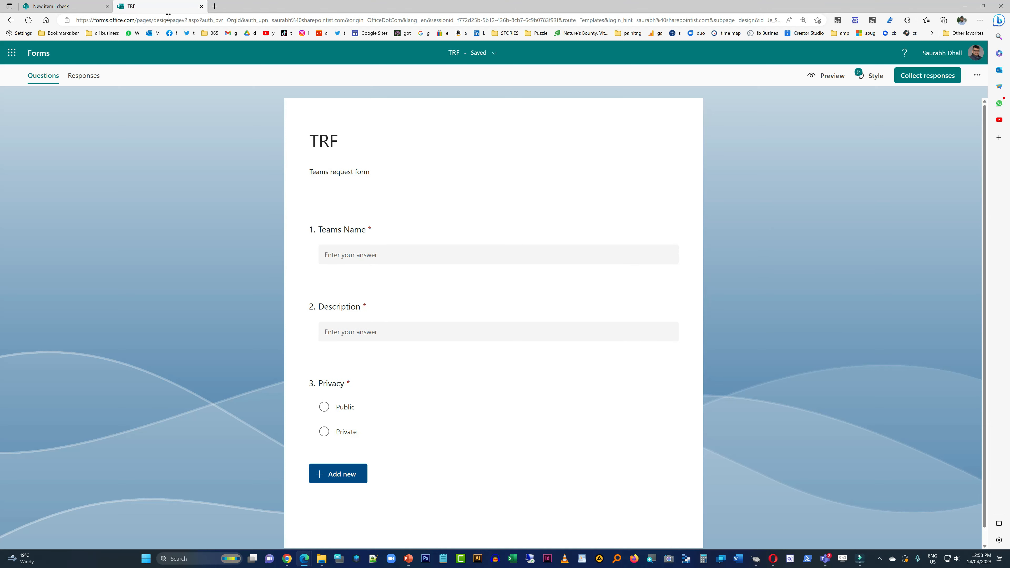
left_click(86, 9)
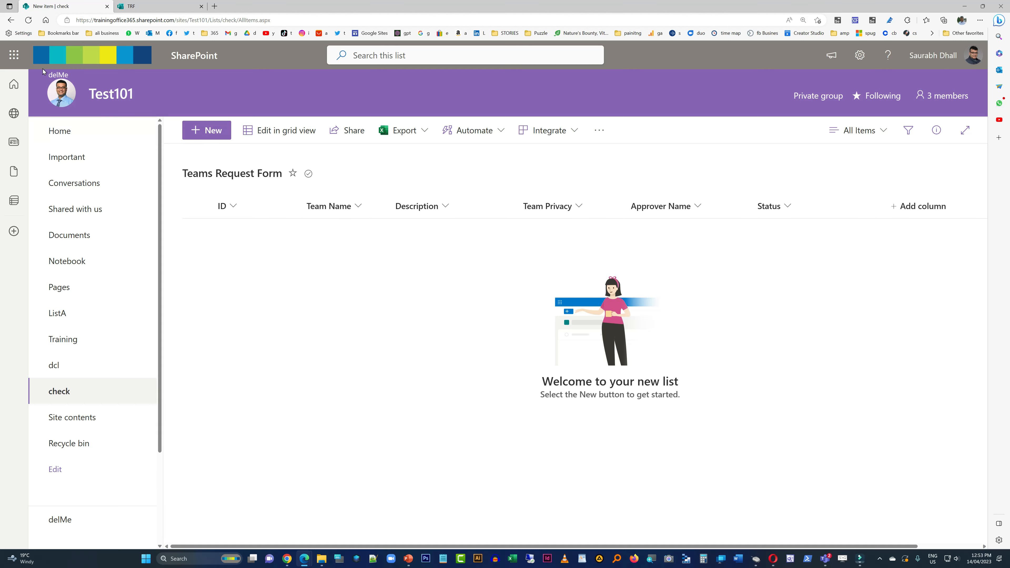
left_click(14, 55)
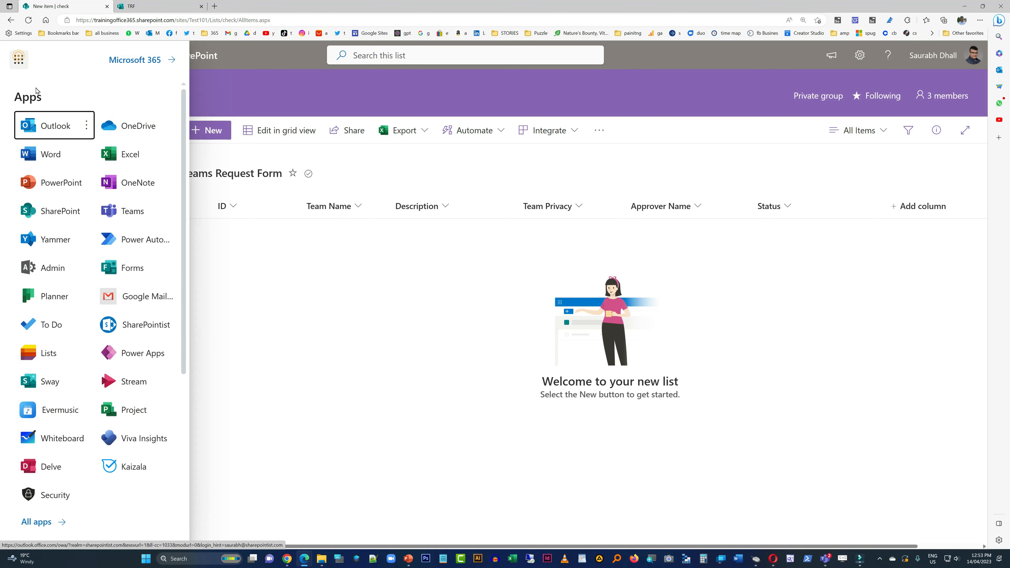
left_click(137, 265)
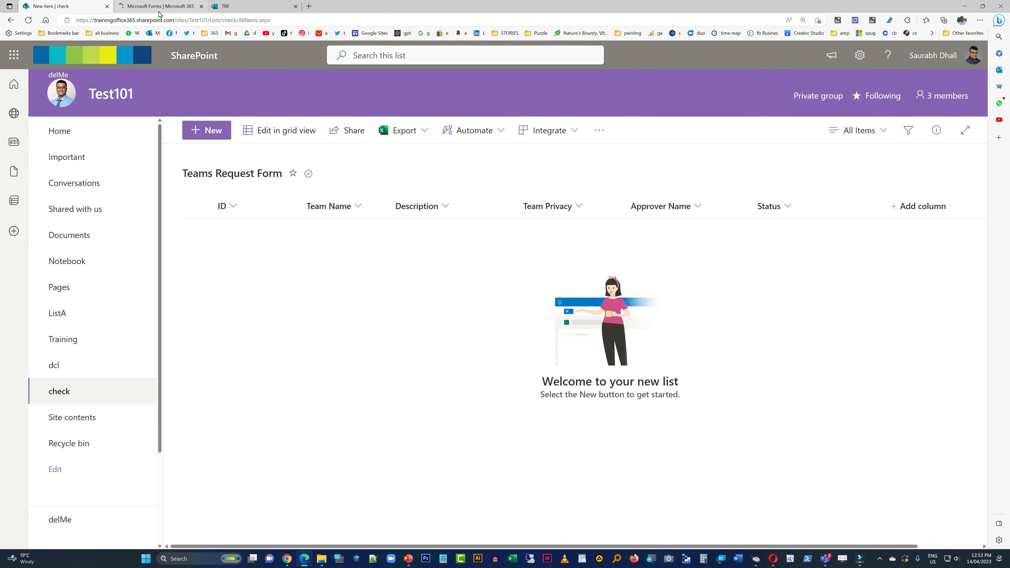
left_click_drag(159, 14, 391, 6)
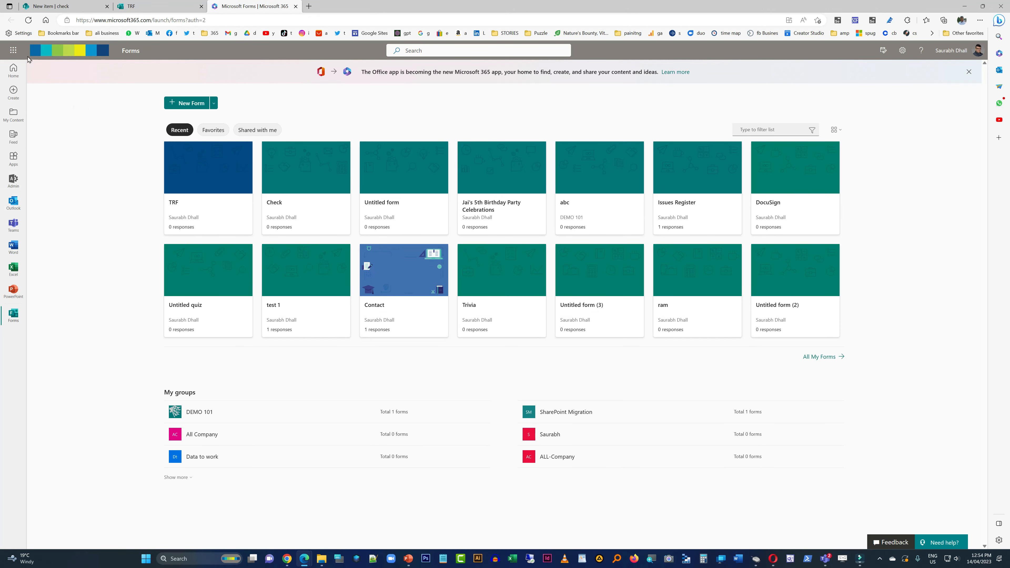
- Switch from Microsoft Forms to Power Automate and open the page for creating a flow
left_click(14, 50)
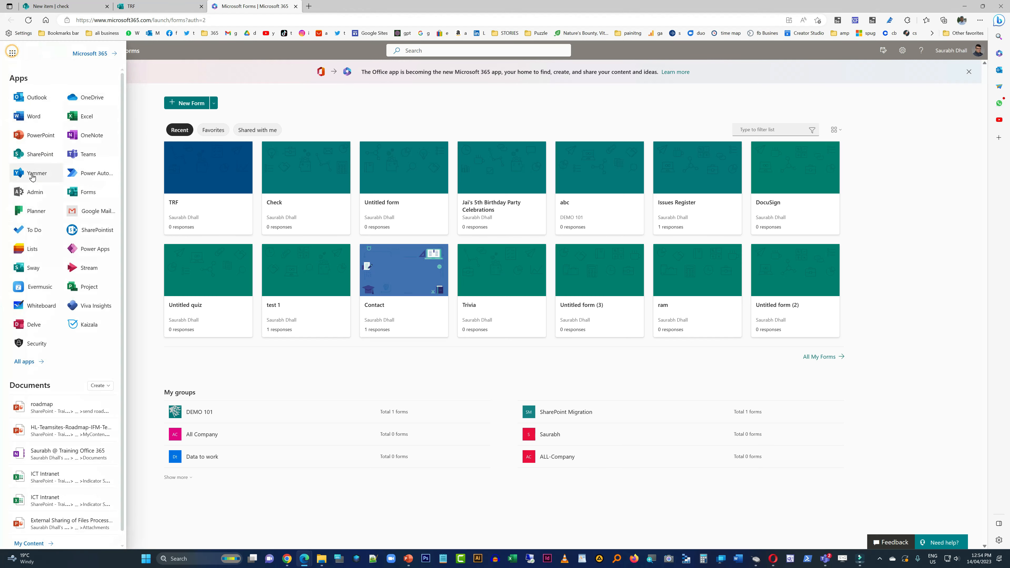
left_click(87, 175)
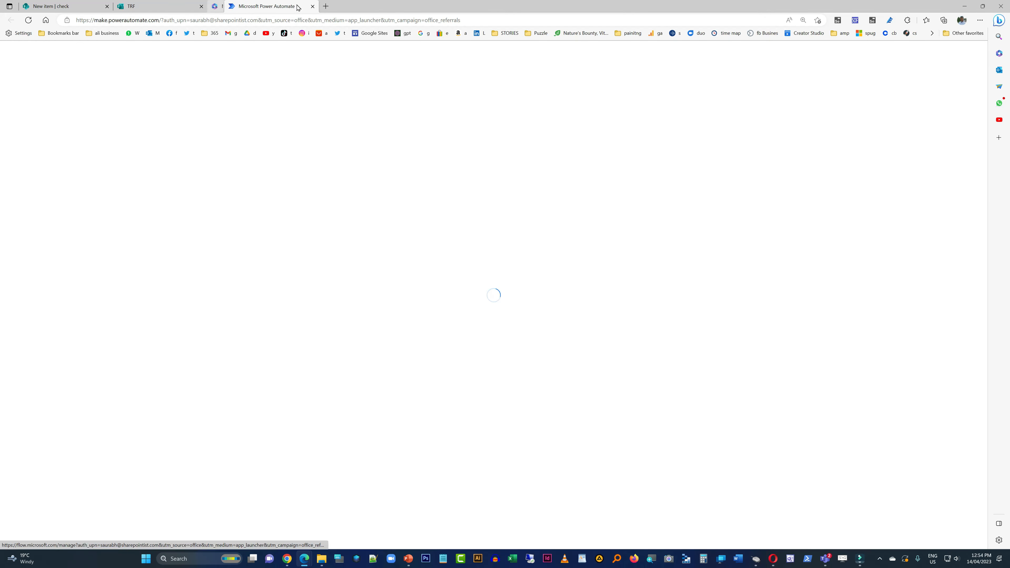
left_click(304, 150)
left_click(305, 150)
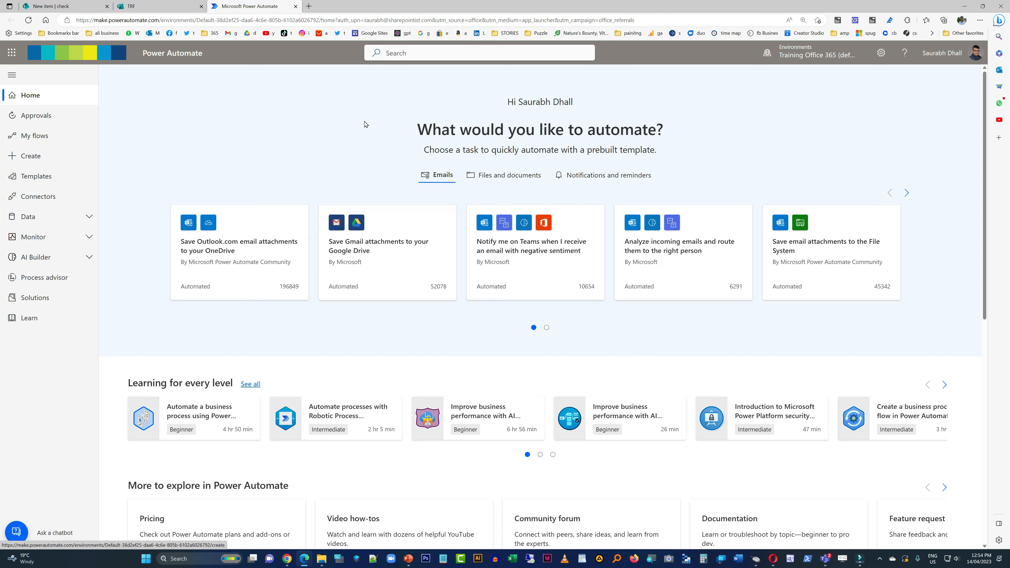
left_click(69, 166)
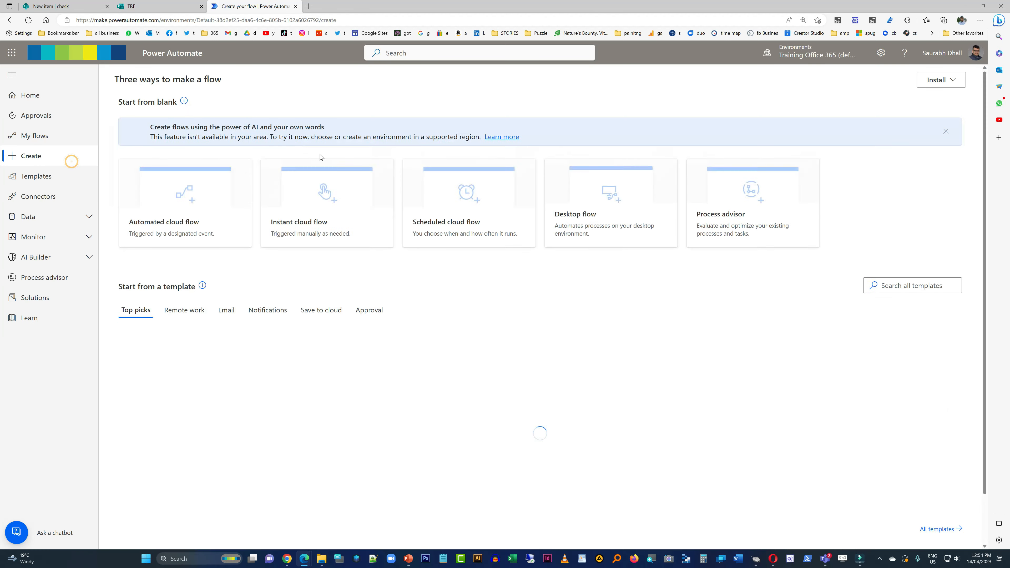
- Search the flow templates for forms sharepoint
left_click(930, 299)
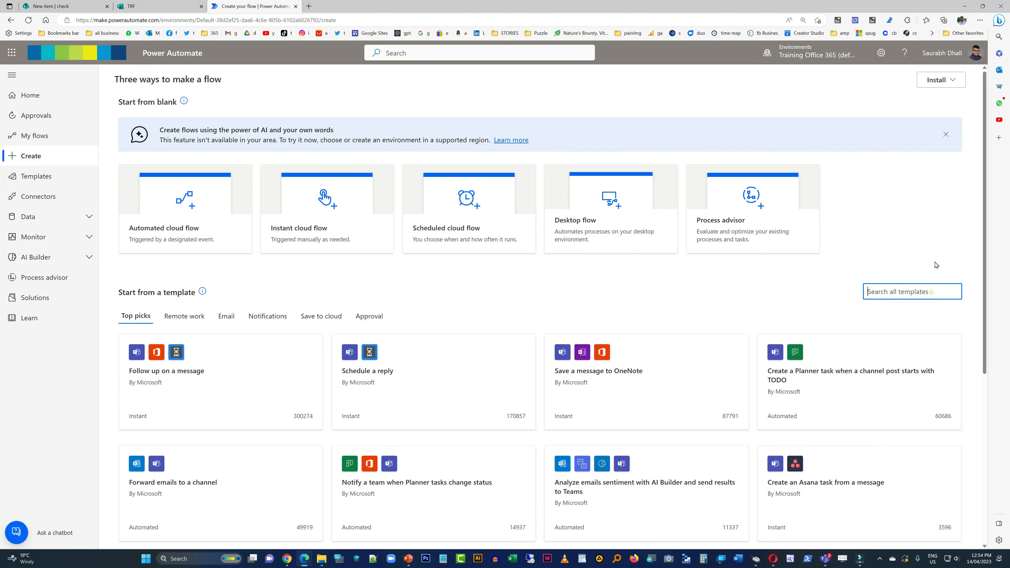
type("forms sharepoint")
key("Return")
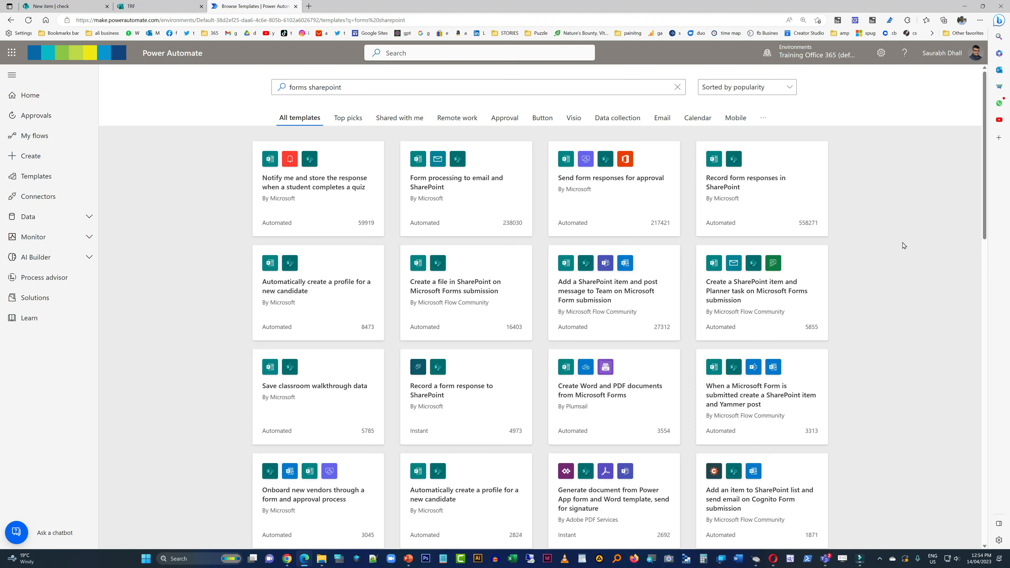
- Create a flow from the Record form responses in SharePoint template, using the offered Microsoft Forms and SharePoint connections
left_click(741, 194)
key("ctrl")
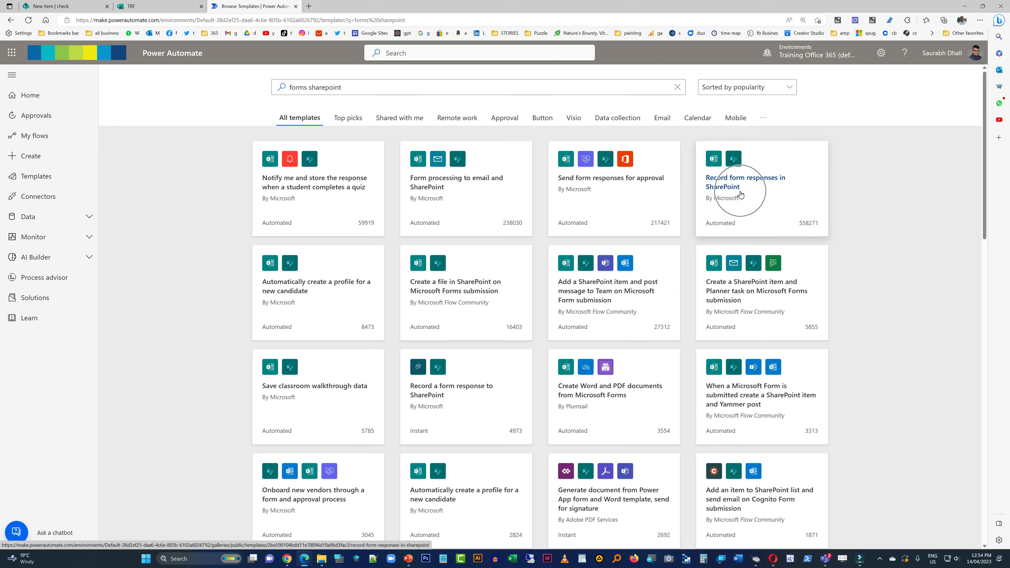
scroll(744, 195, "up", 2, "ctrl")
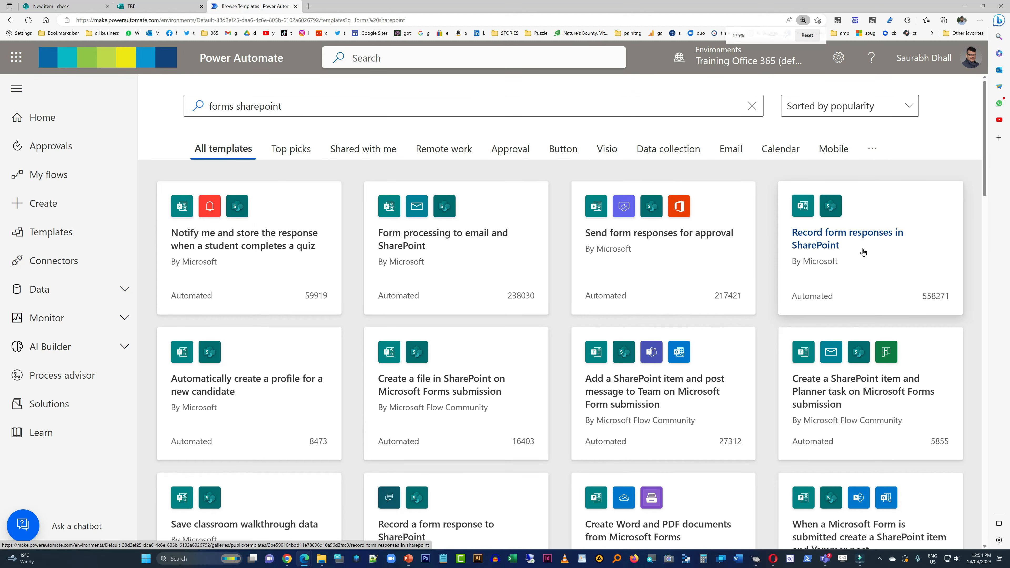
scroll(862, 249, "down", 2, "ctrl")
left_click(762, 201)
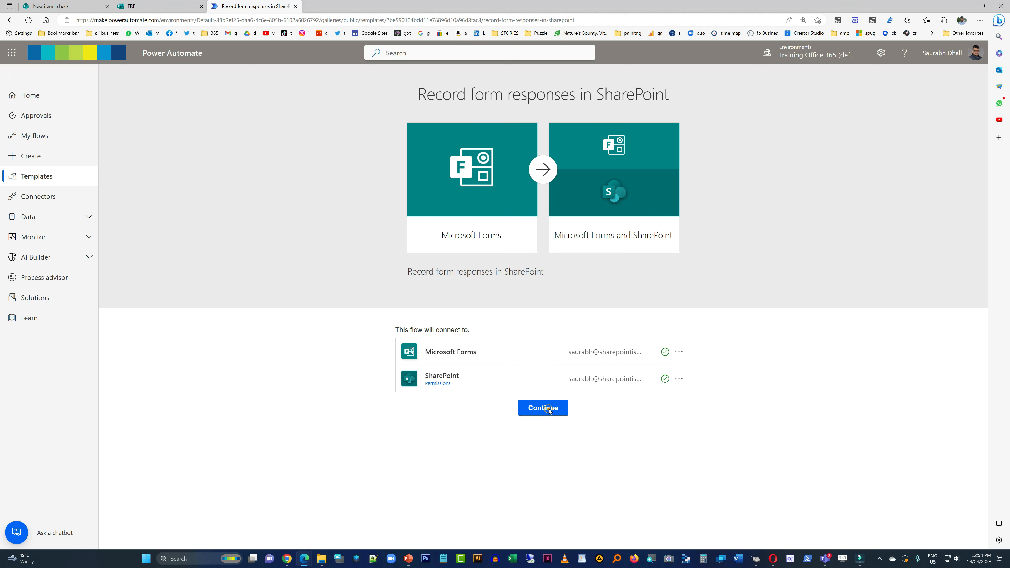
left_click(550, 411)
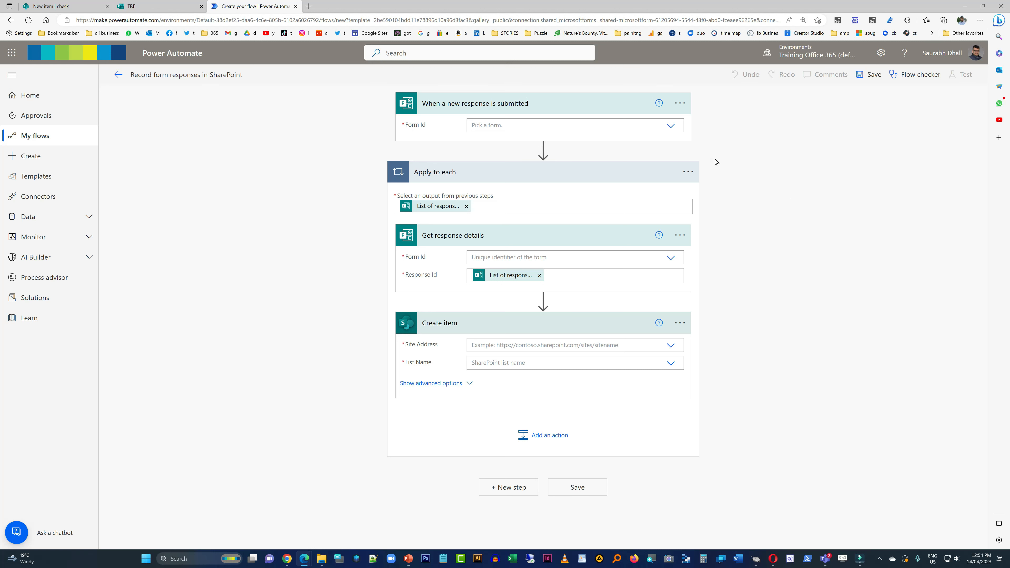
- Check the TRF form's name in Microsoft Forms and set the second TRF entry as the When a new response is submitted trigger's form
left_click(150, 11)
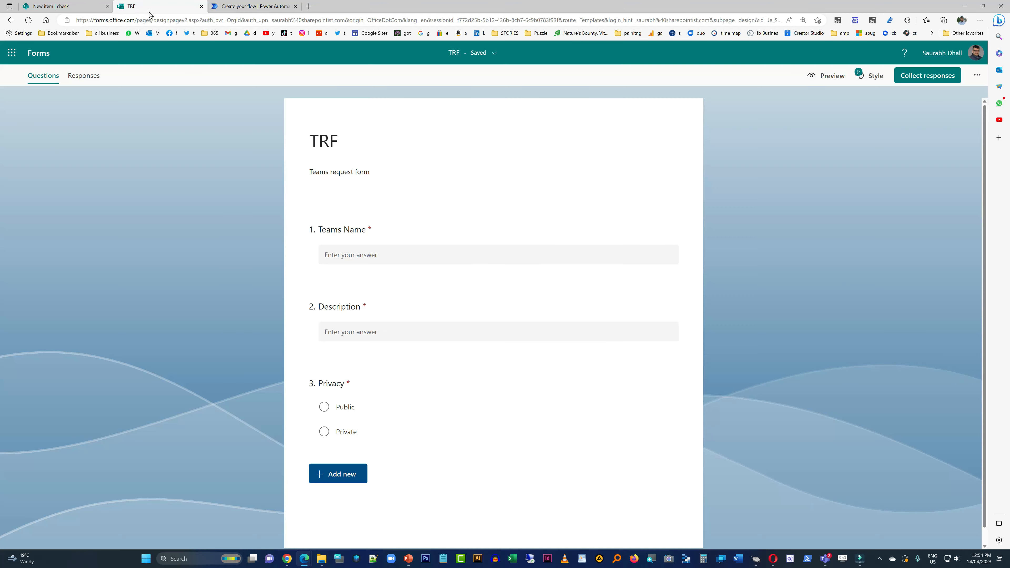
key("ctrl")
key("ctrl")
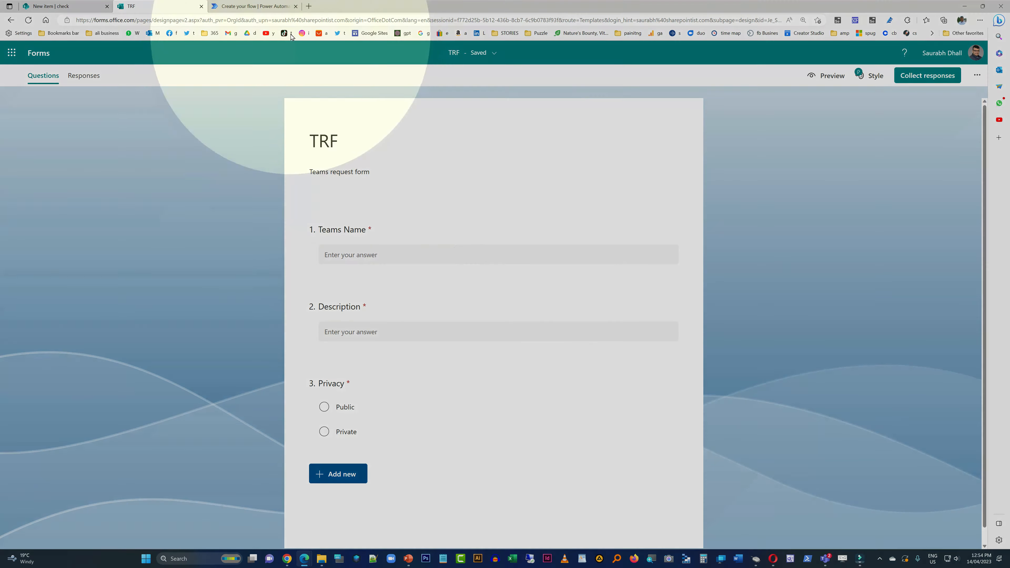
left_click(282, 7)
left_click(669, 127)
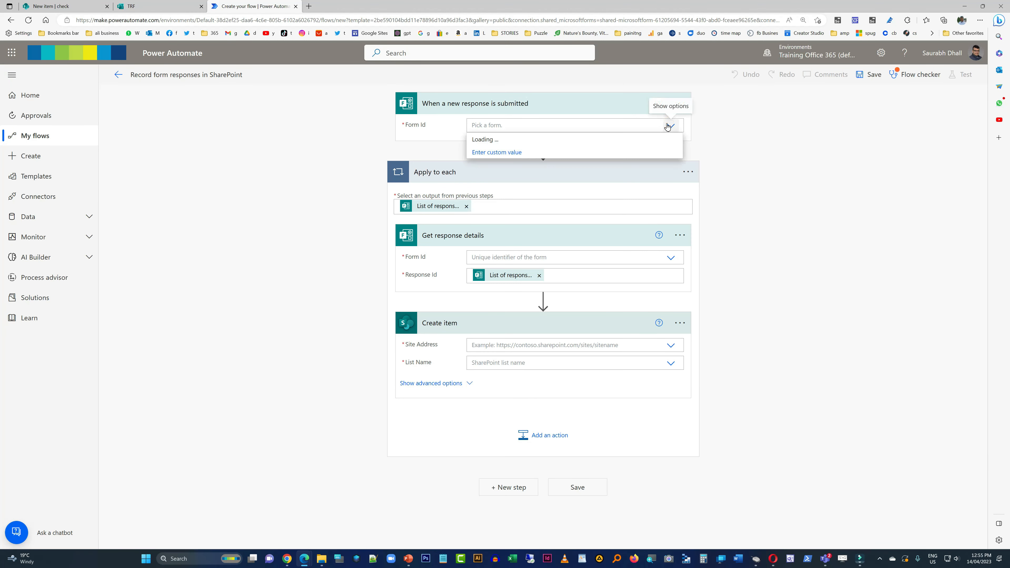
scroll(568, 203, "down", 5)
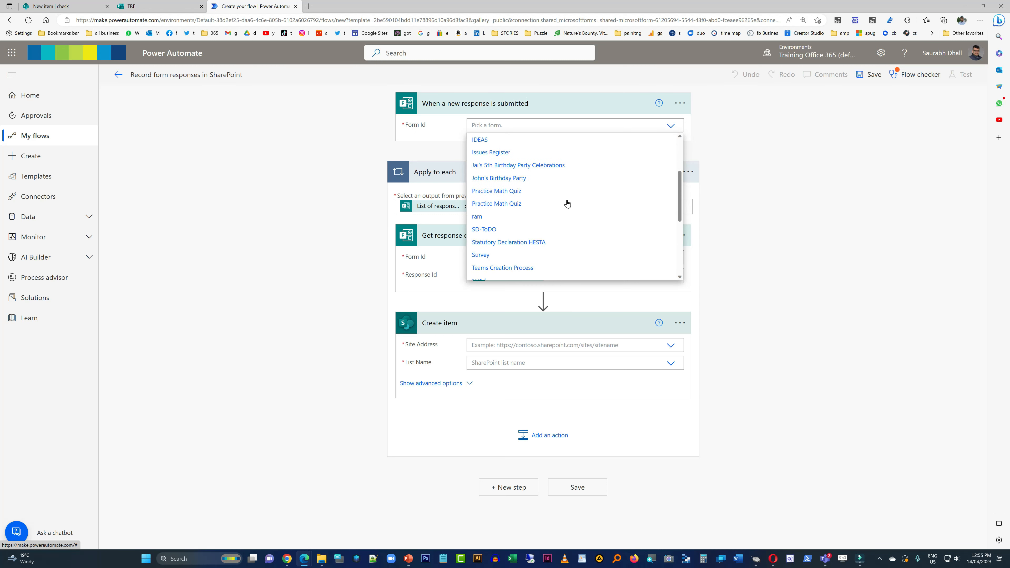
scroll(567, 203, "down", 2)
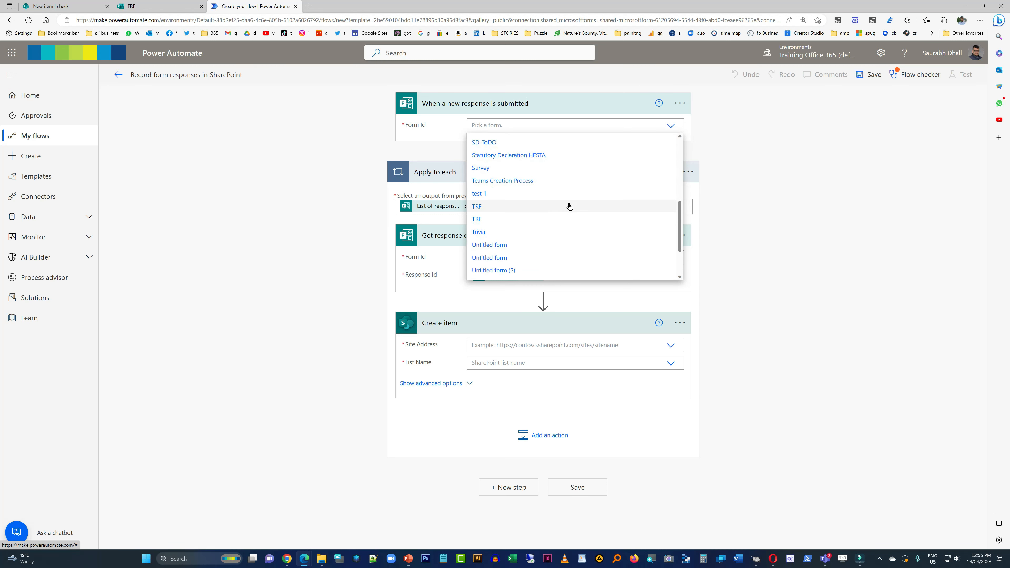
left_click(486, 223)
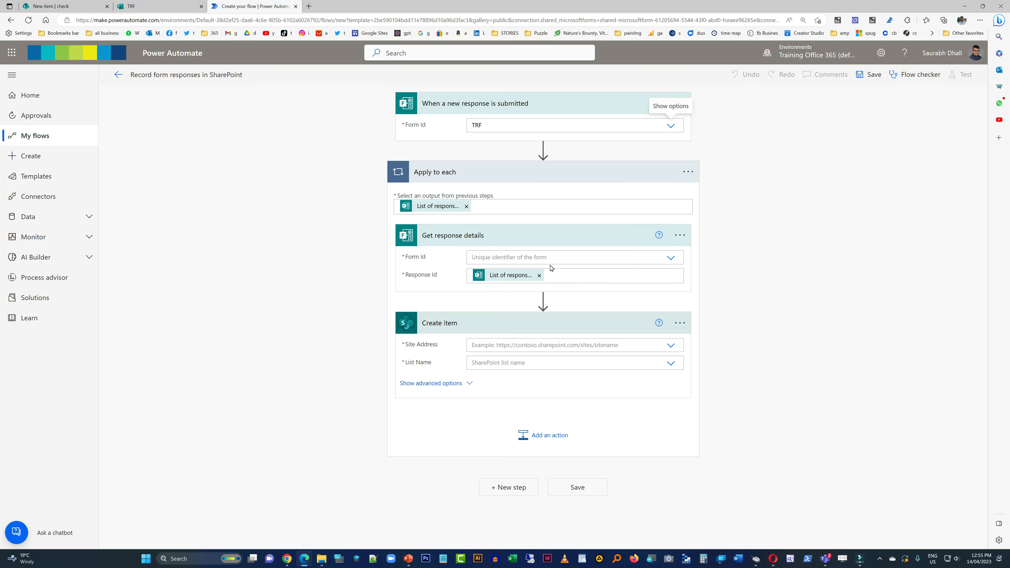
- Set the form of the Get response details action to the second TRF entry
left_click(671, 258)
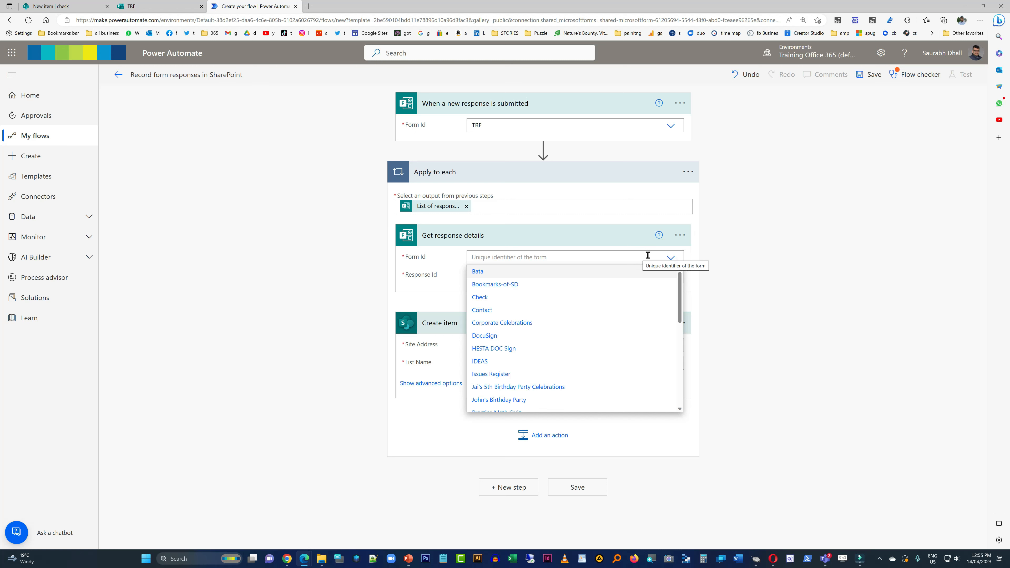
scroll(601, 340, "down", 6)
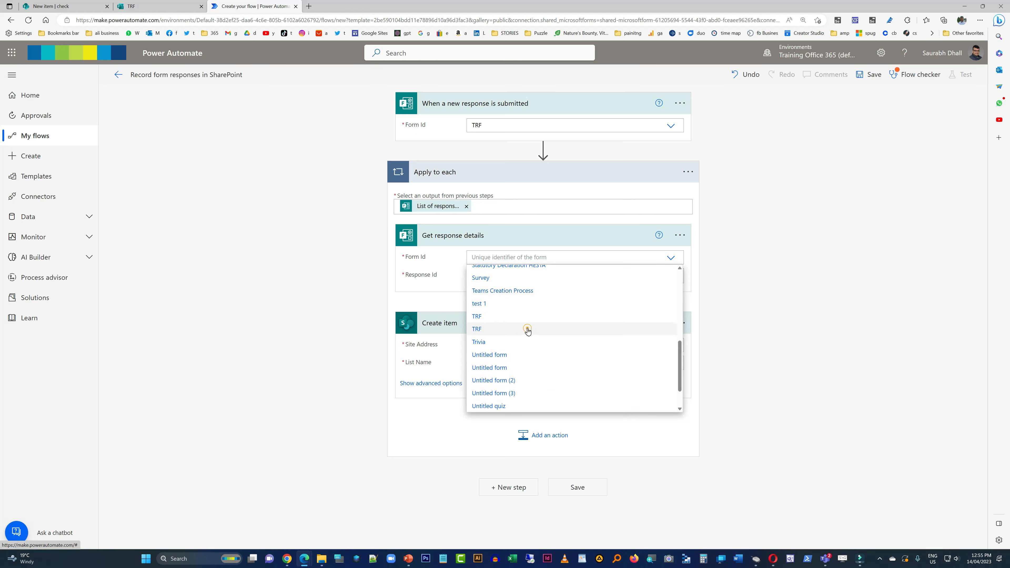
left_click(526, 330)
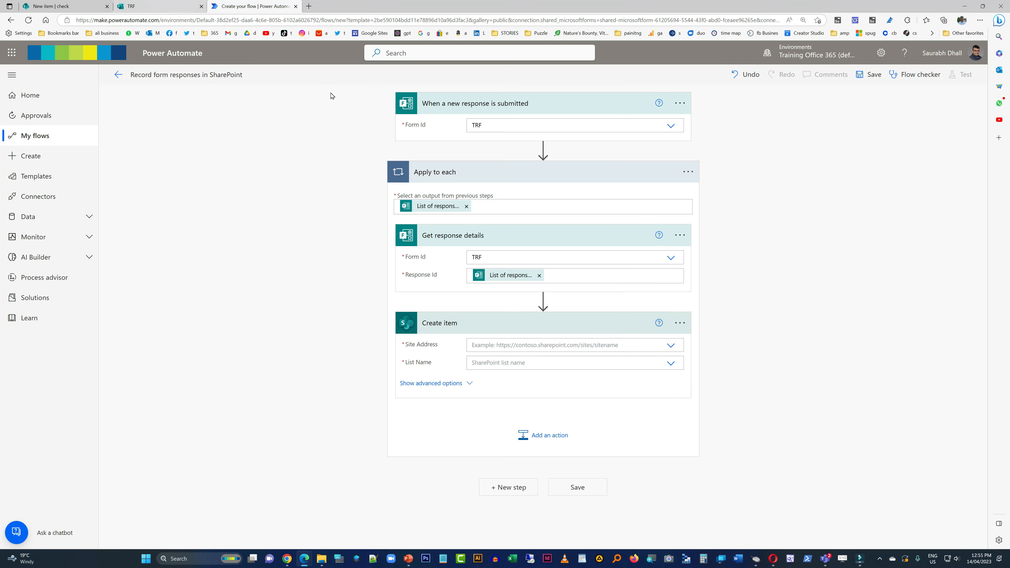
- Point the Create item action to the Test101 site and its Teams Request Form list
left_click(671, 345)
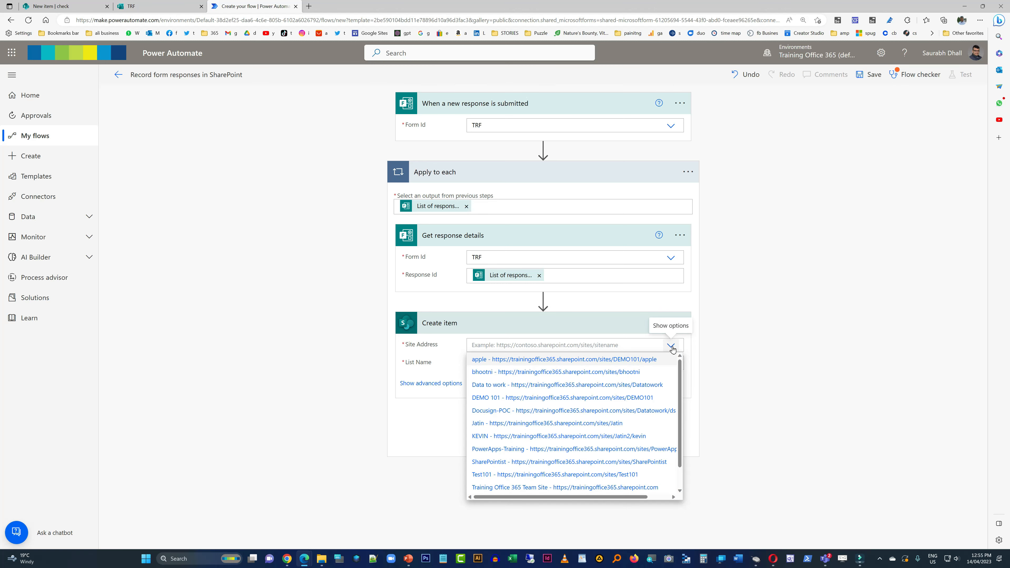
left_click(650, 475)
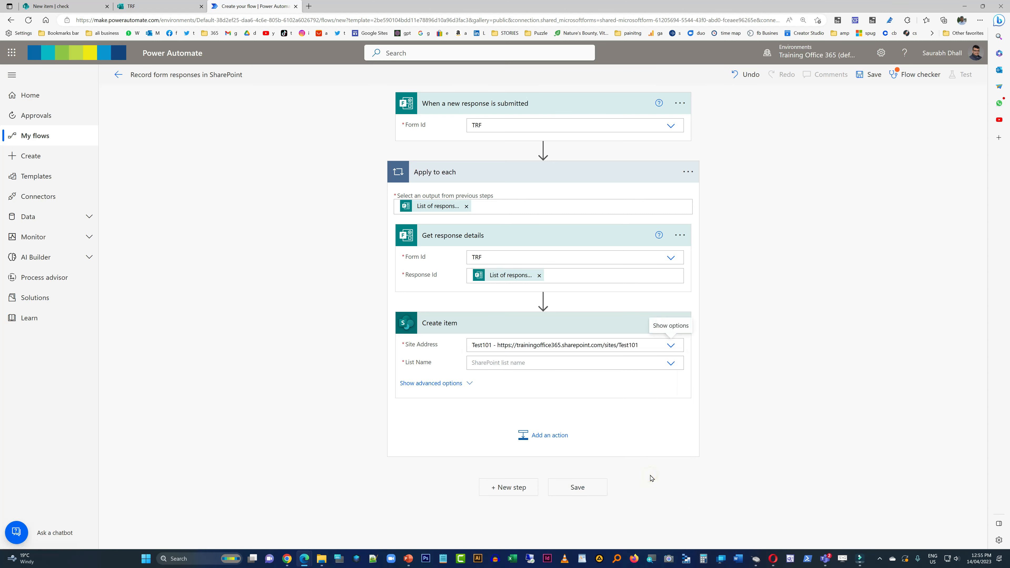
left_click(671, 363)
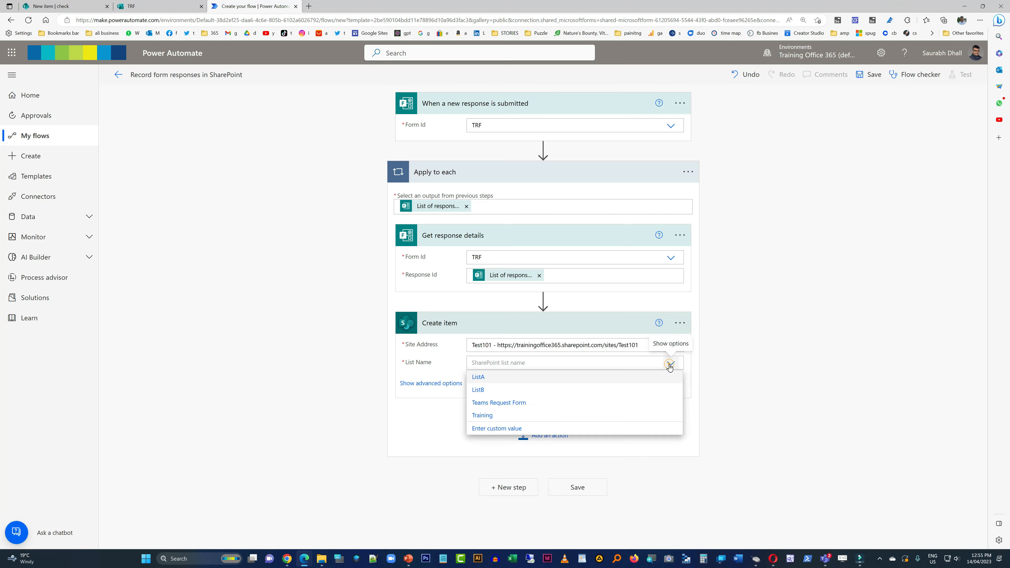
left_click(549, 410)
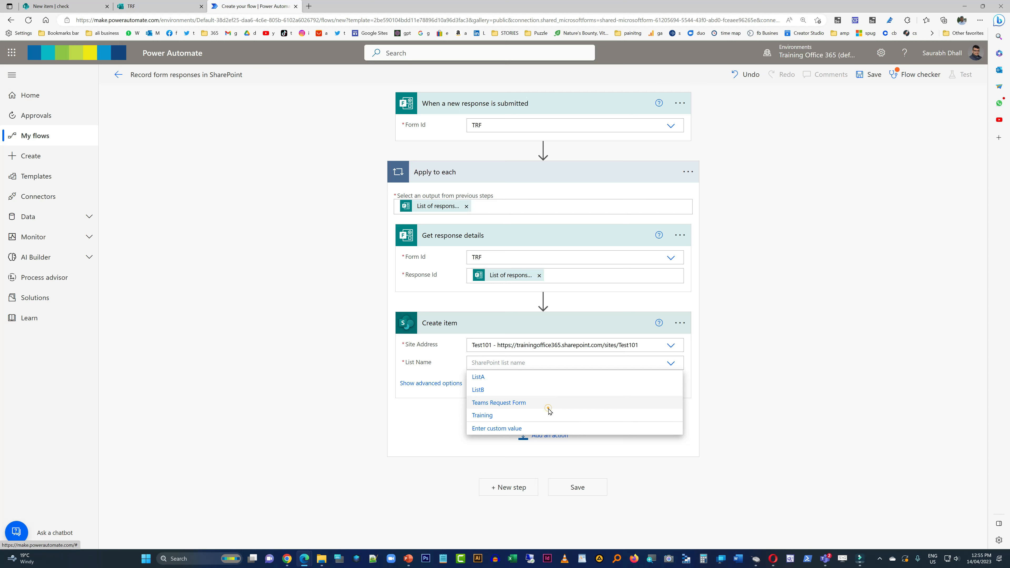
- Show the Create item action's advanced fields, set Title to na and fill Team Name with the form's Teams Name answer
left_click(450, 384)
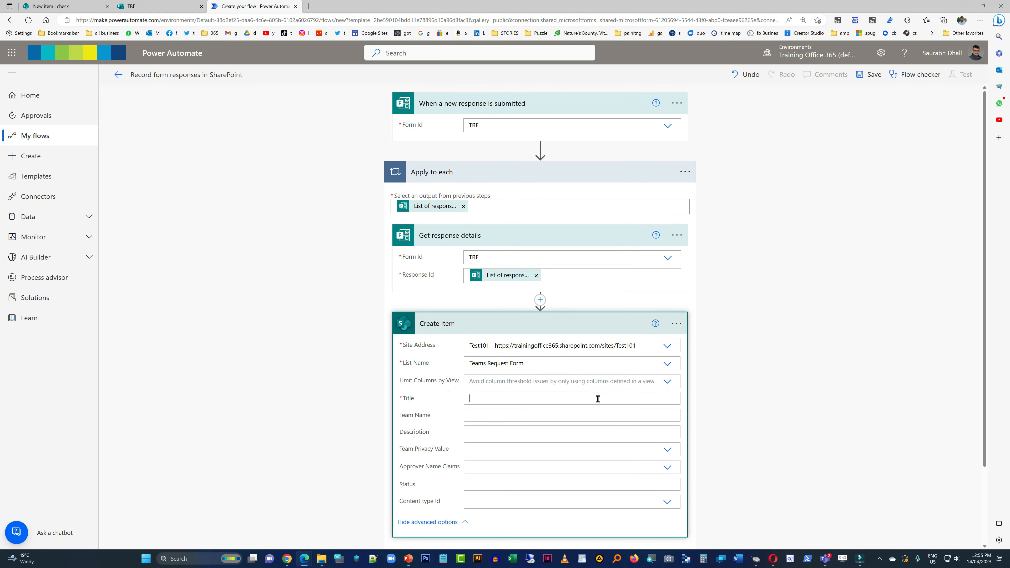
type("na")
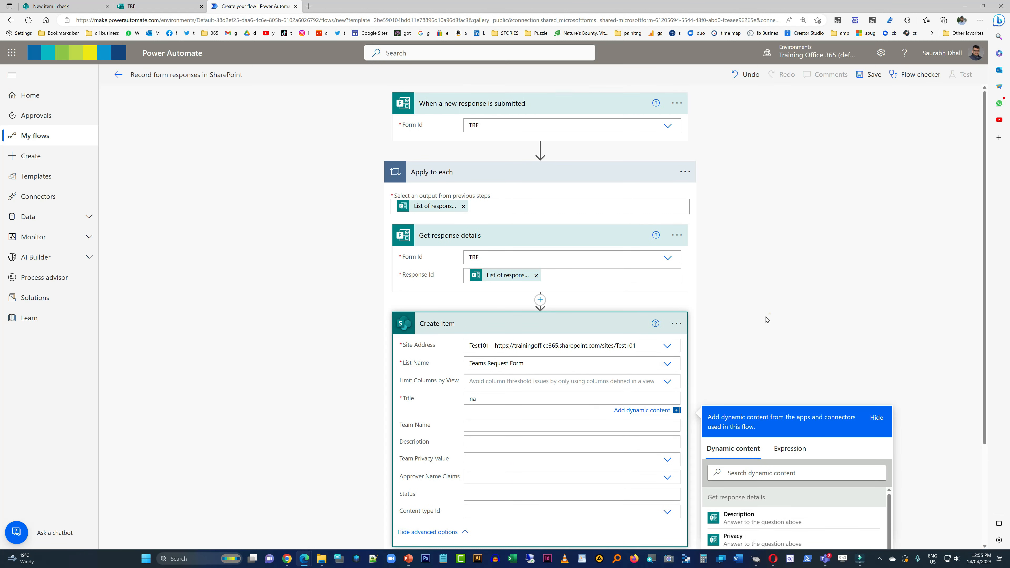
left_click(559, 424)
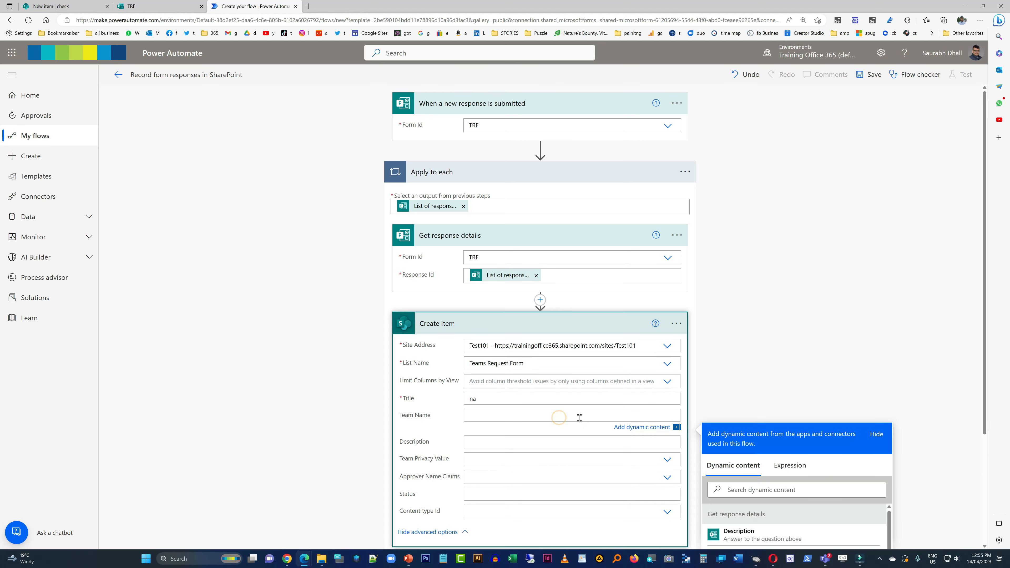
scroll(778, 388, "down", 4)
left_click(736, 436)
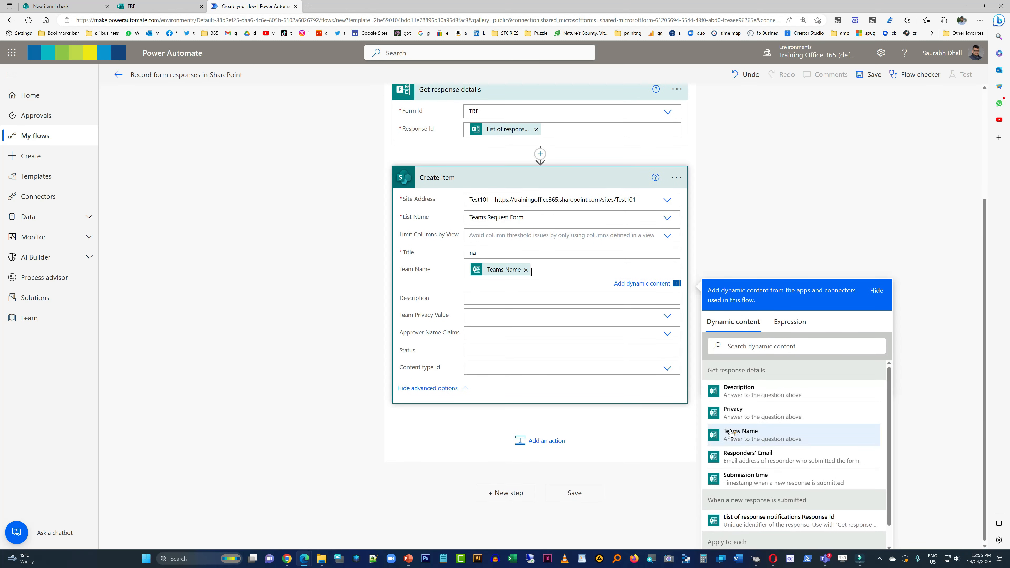
- Fill the Create item action's Description with the Description answer and Team Privacy Value with the Privacy answer as a custom value
left_click(495, 298)
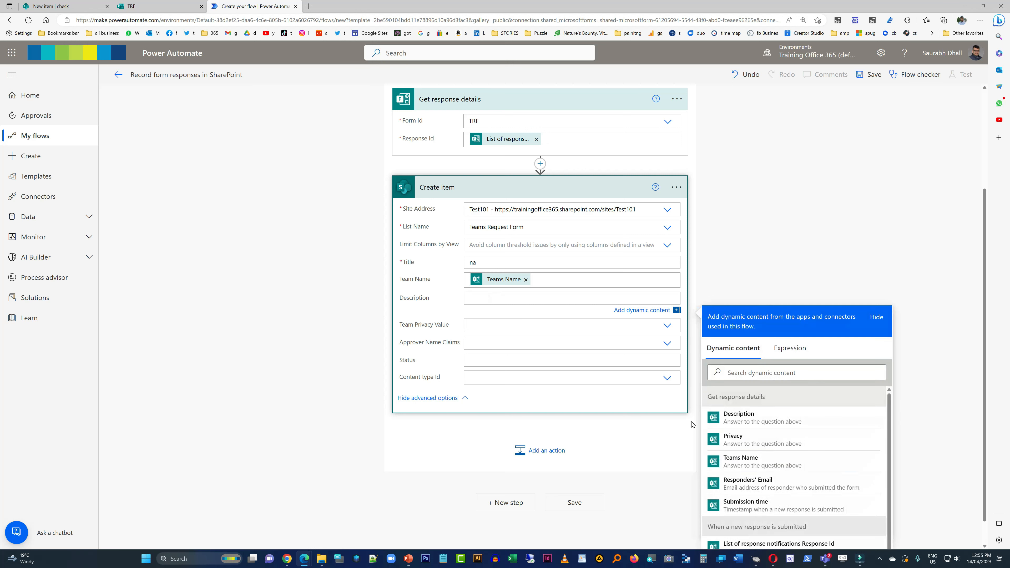
left_click(753, 418)
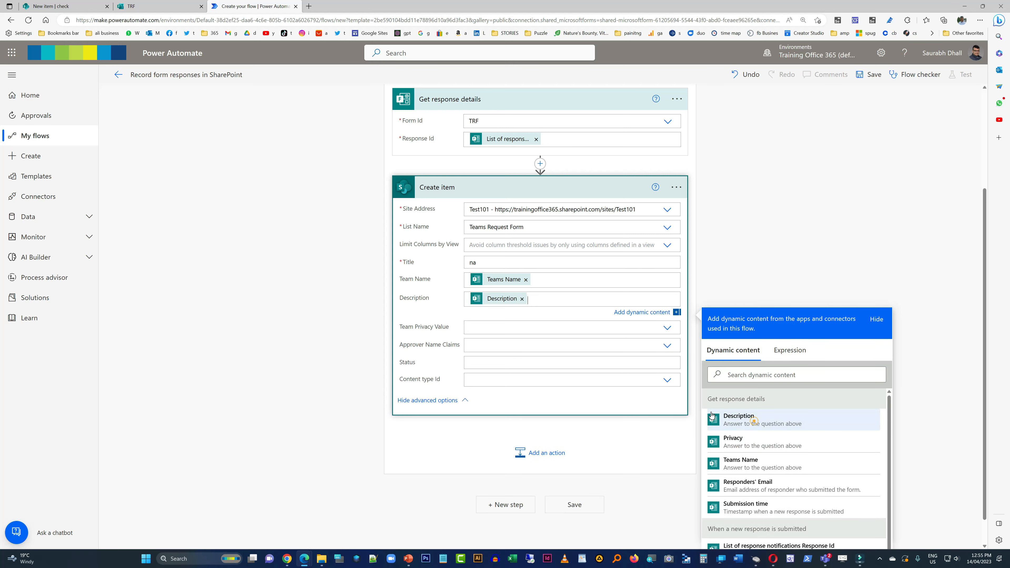
left_click(602, 325)
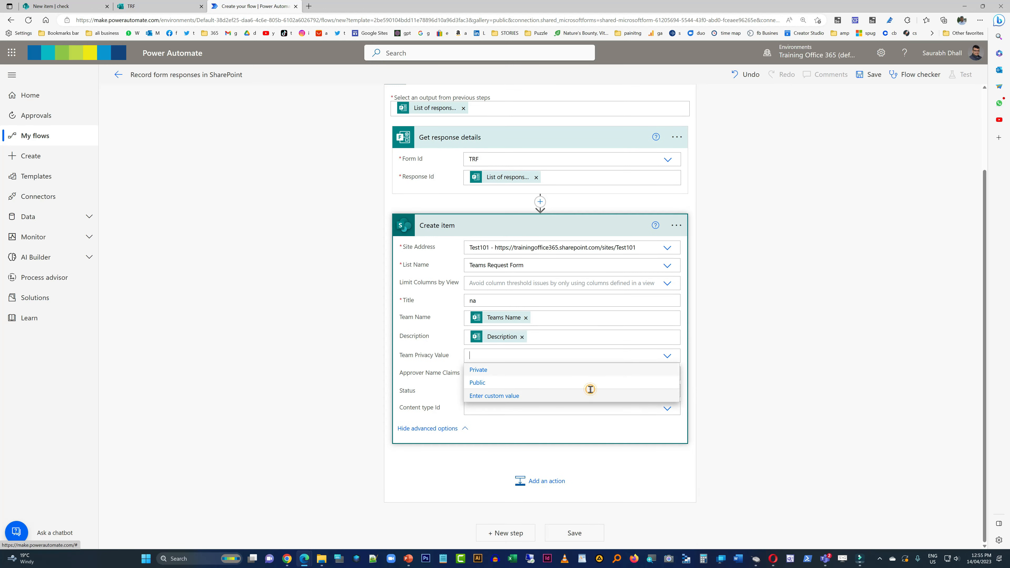
left_click(591, 393)
left_click(757, 499)
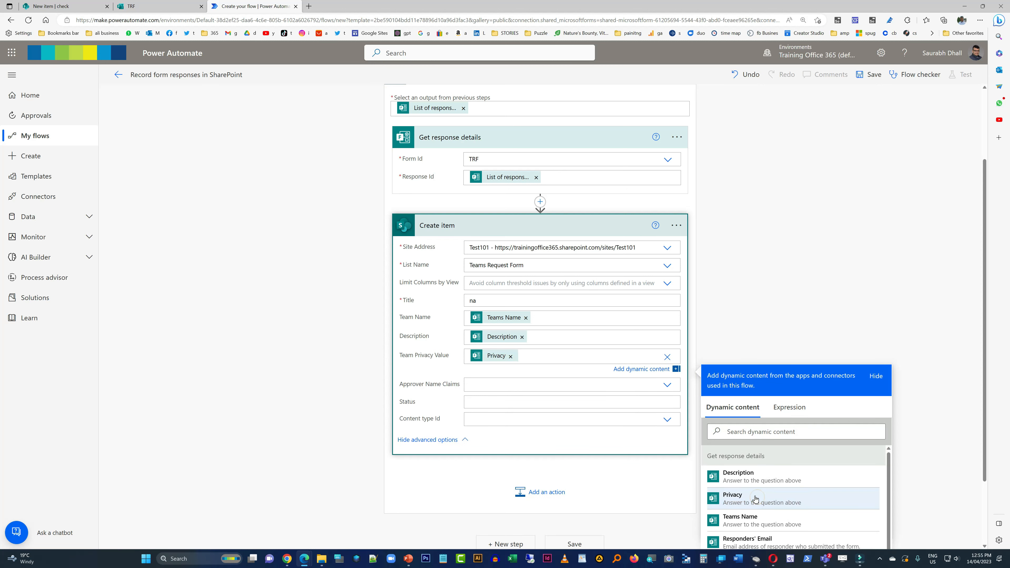
left_click(751, 294)
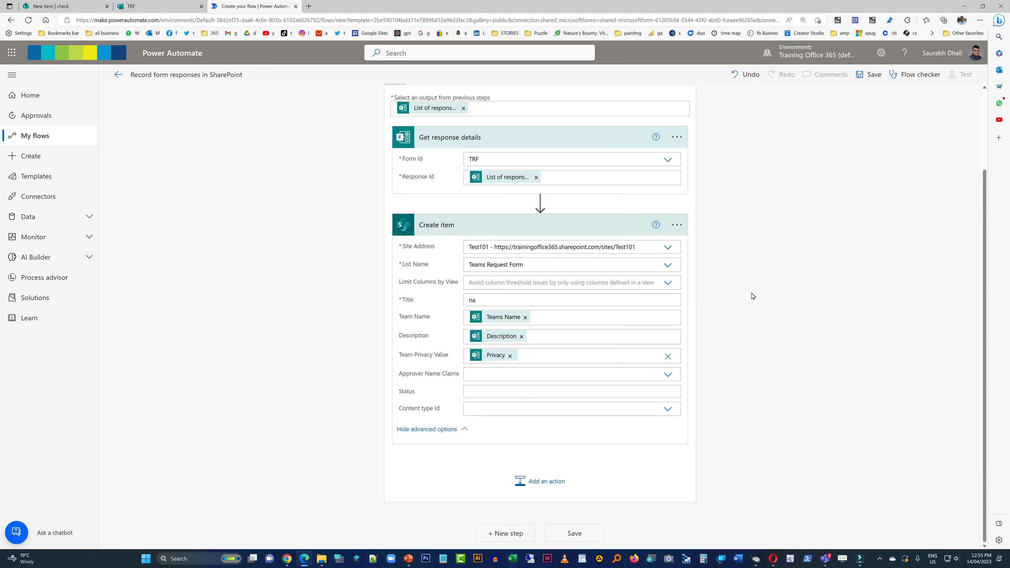
scroll(778, 282, "up", 2)
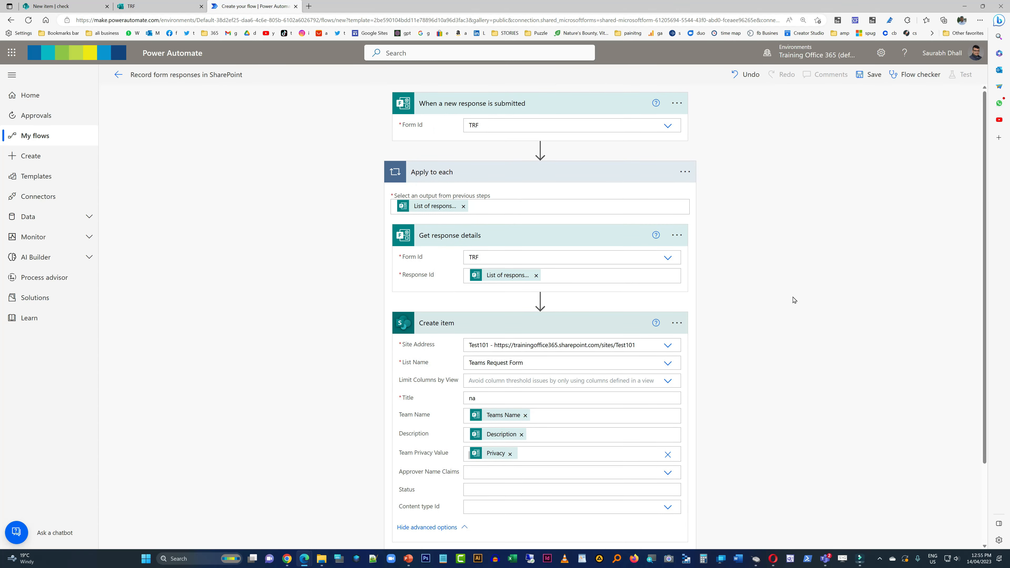
scroll(793, 300, "down", 2)
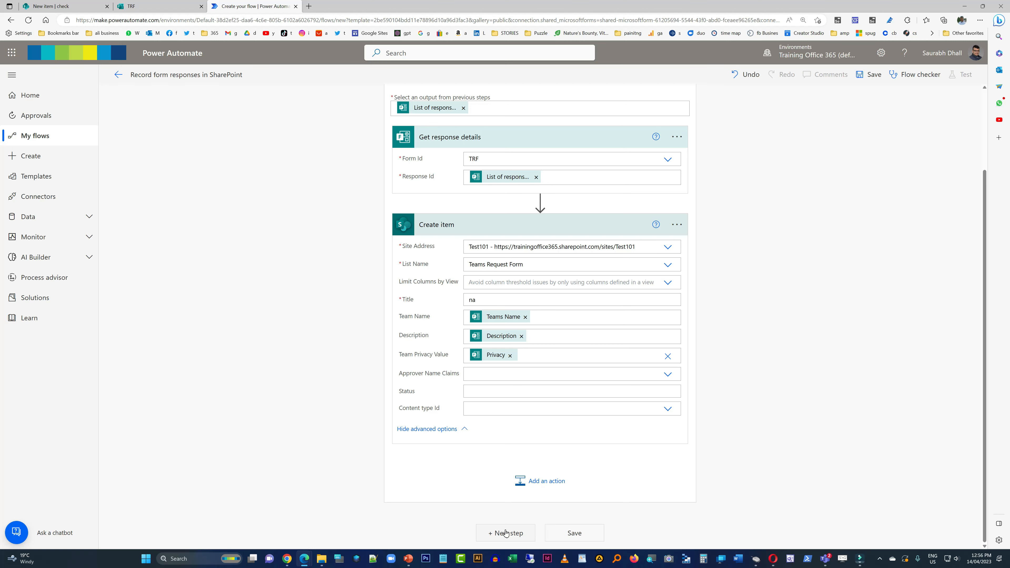
scroll(517, 421, "up", 2)
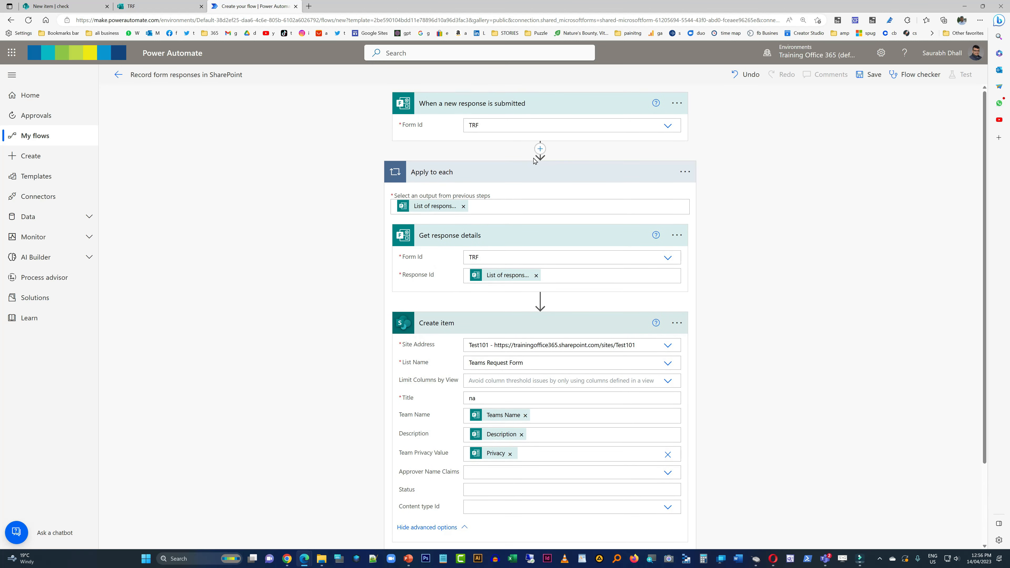
left_click(540, 147)
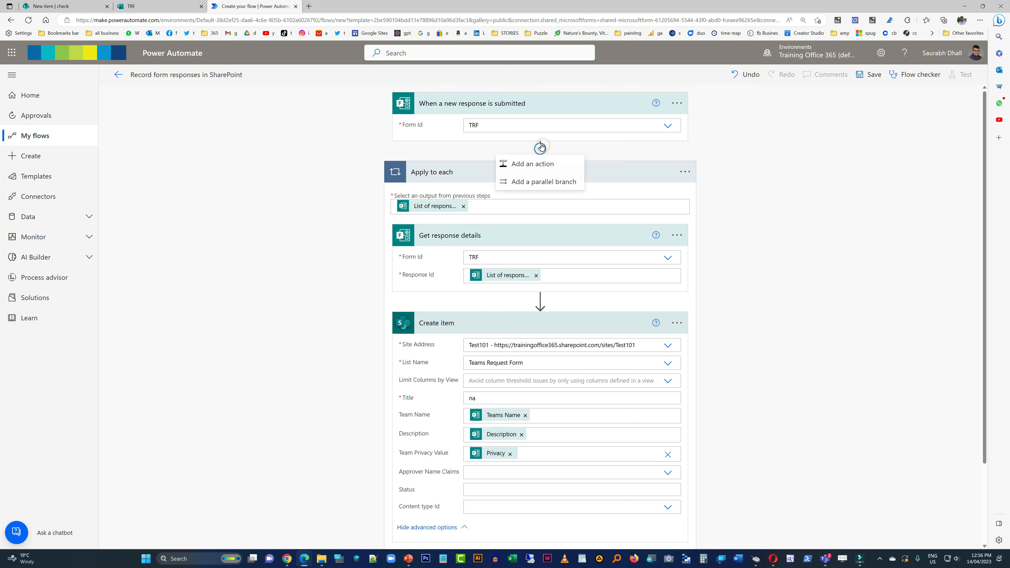
left_click(533, 163)
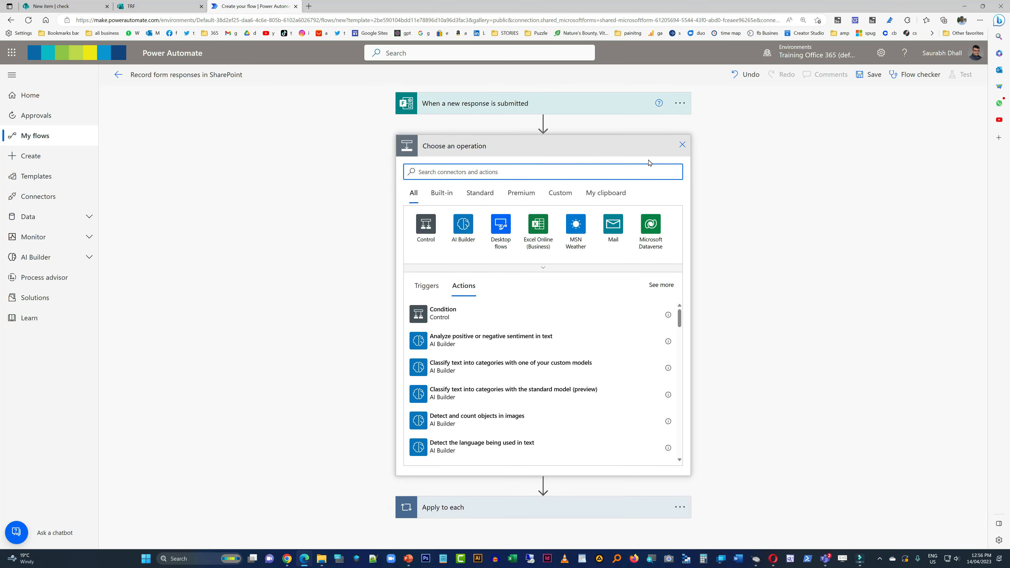
left_click(683, 145)
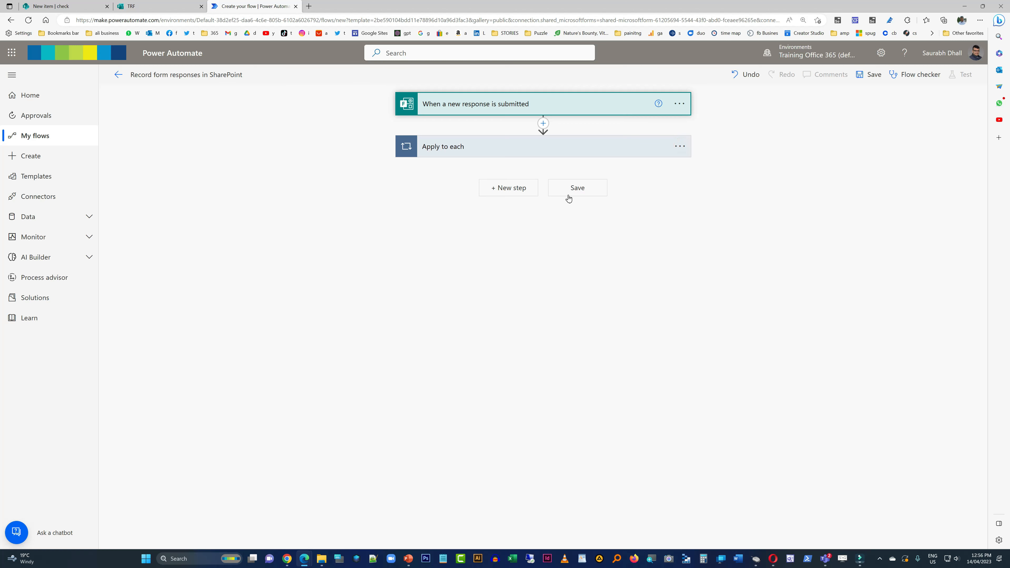
- Add a SharePoint Get items action after Apply to each, pointing to the Test101 site and its Teams Request Form list
left_click(512, 187)
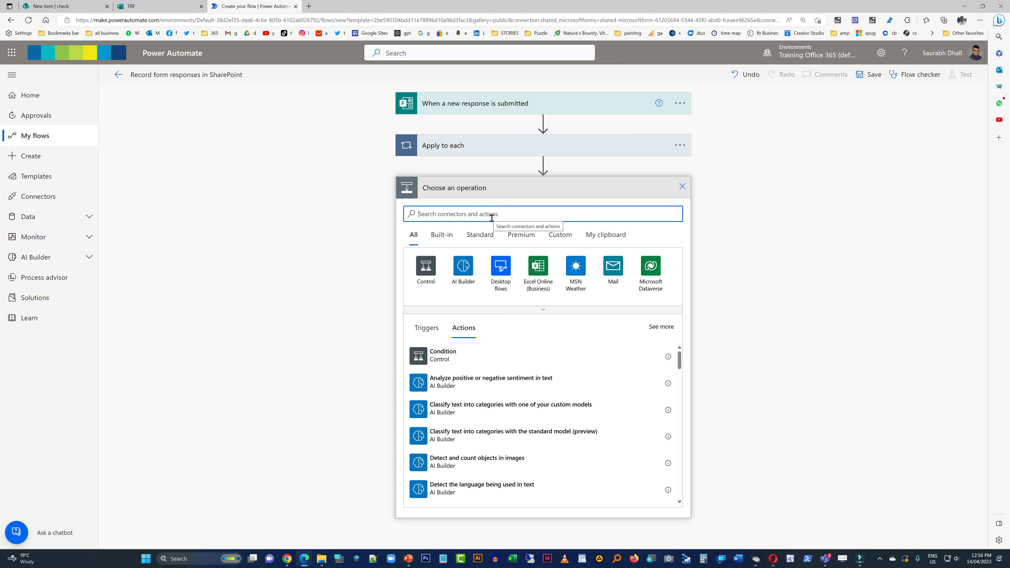
type("get")
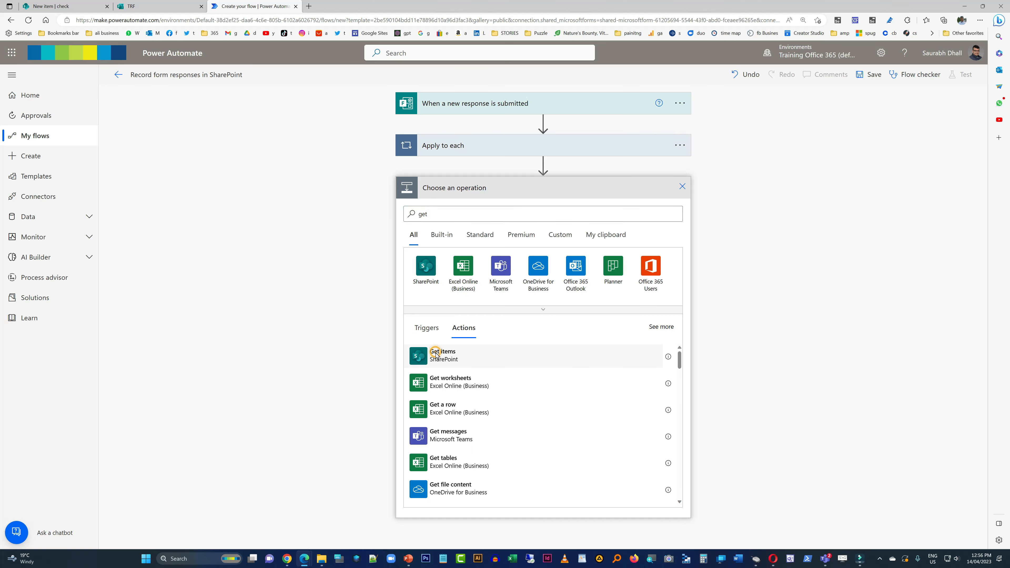
left_click(435, 353)
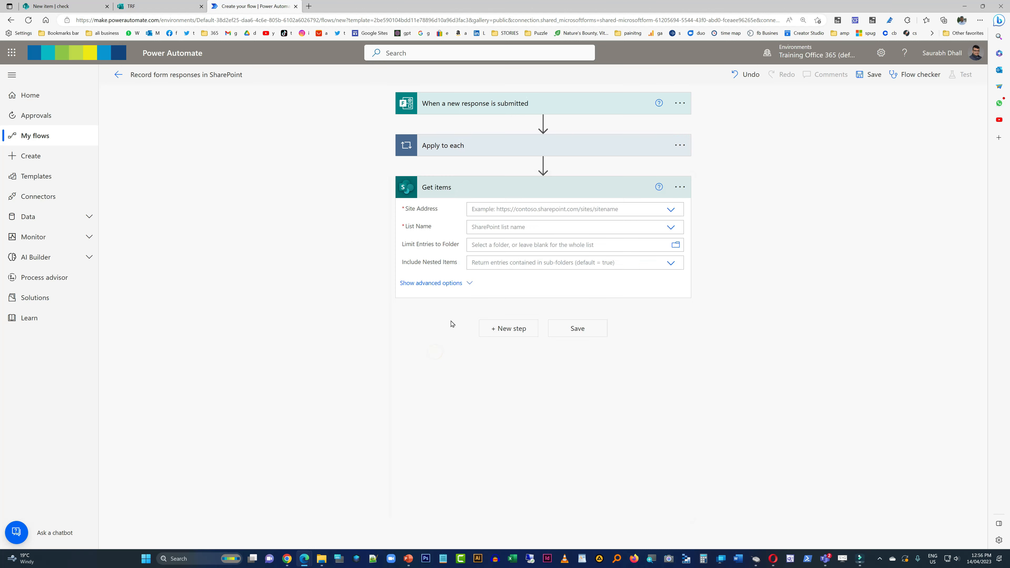
left_click(670, 210)
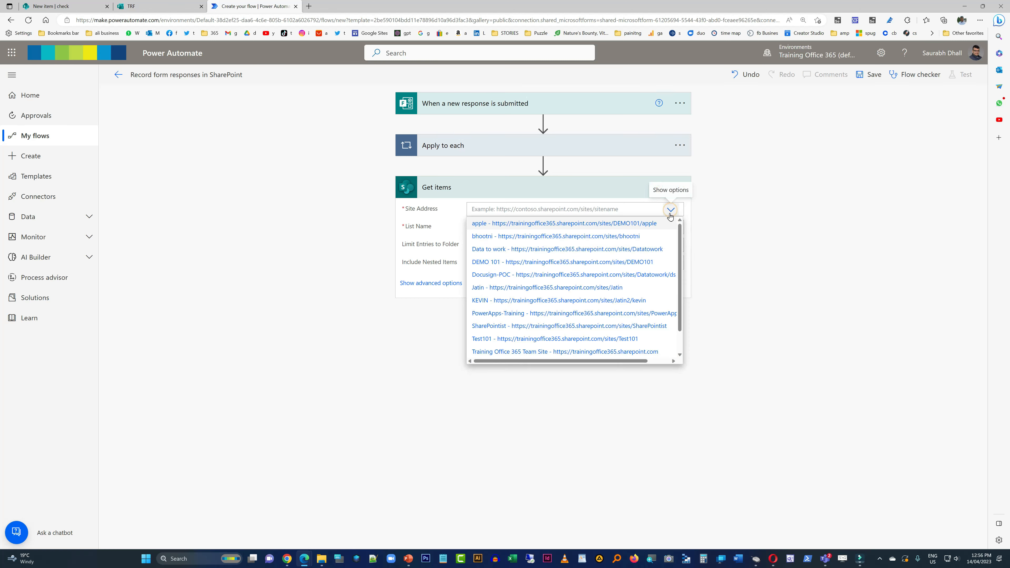
left_click(632, 338)
left_click(671, 227)
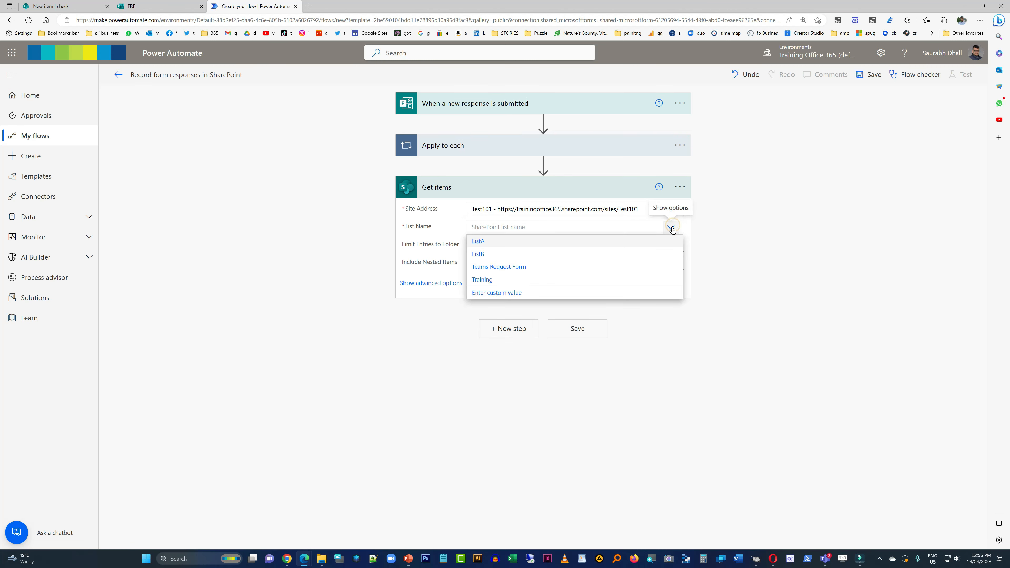
left_click(502, 267)
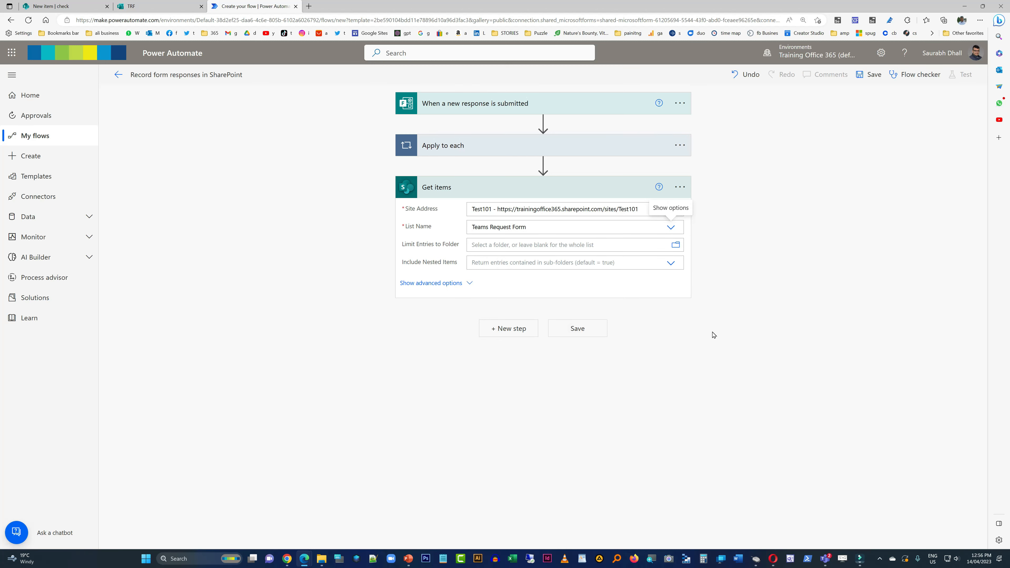
- Add a Start and wait for an approval action after Get items, using the type Approve/Reject - First to respond
left_click(508, 330)
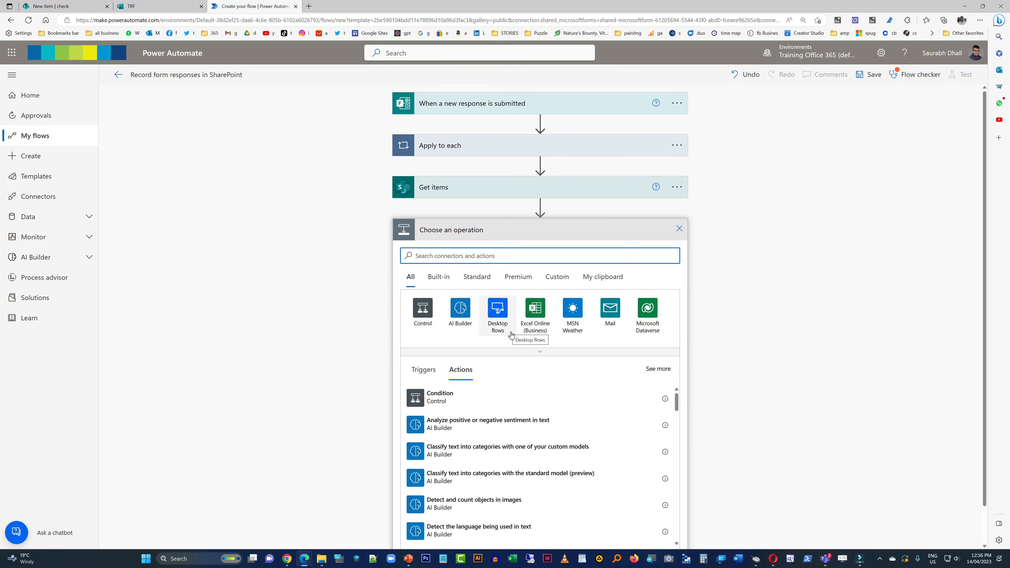
type("ap")
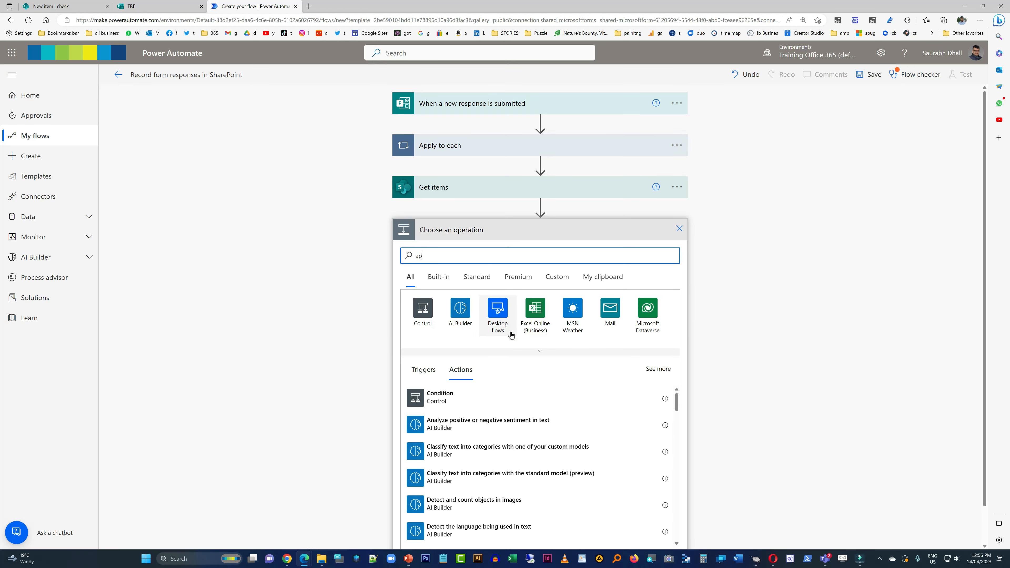
type("pro")
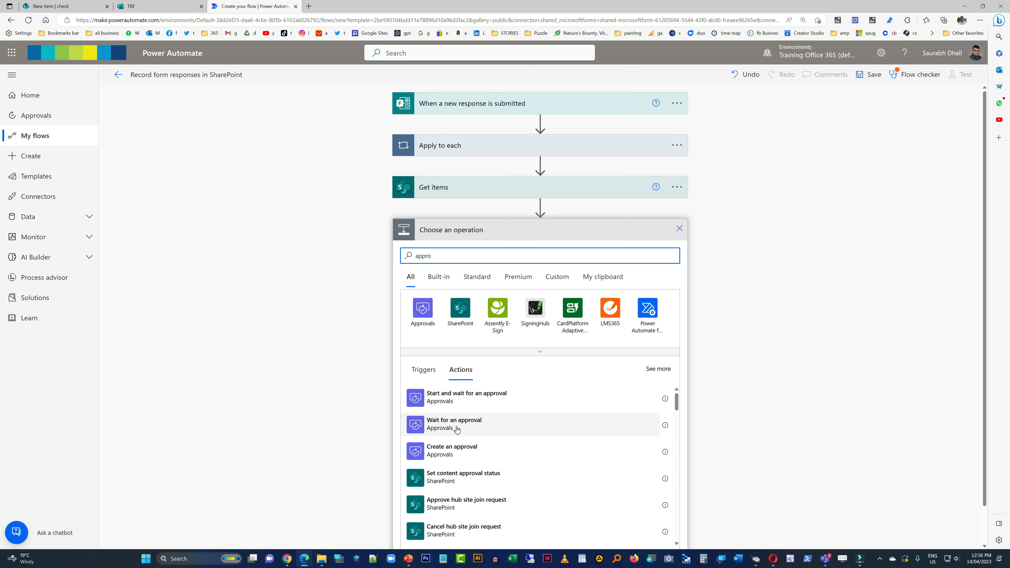
left_click(473, 401)
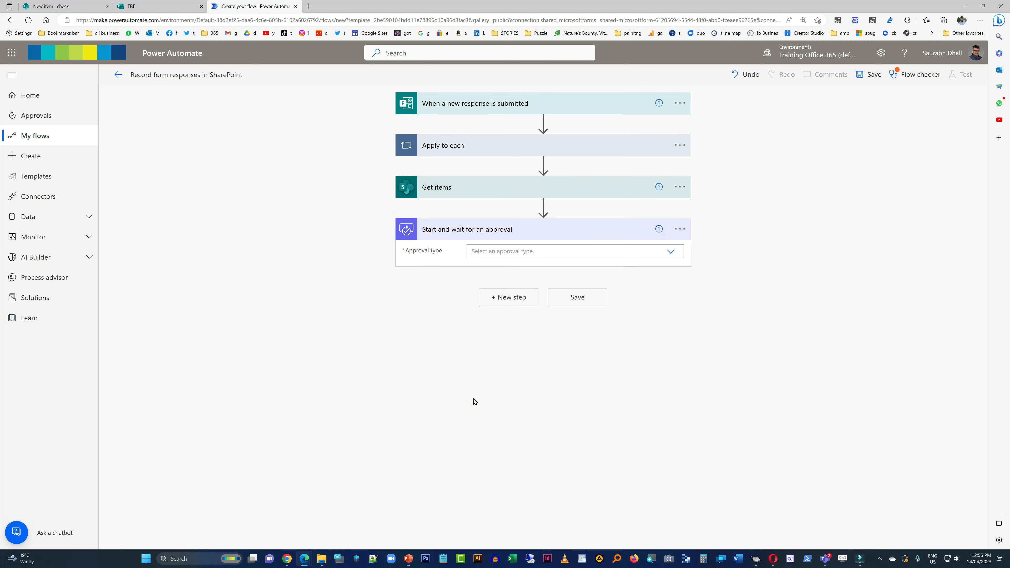
left_click(670, 255)
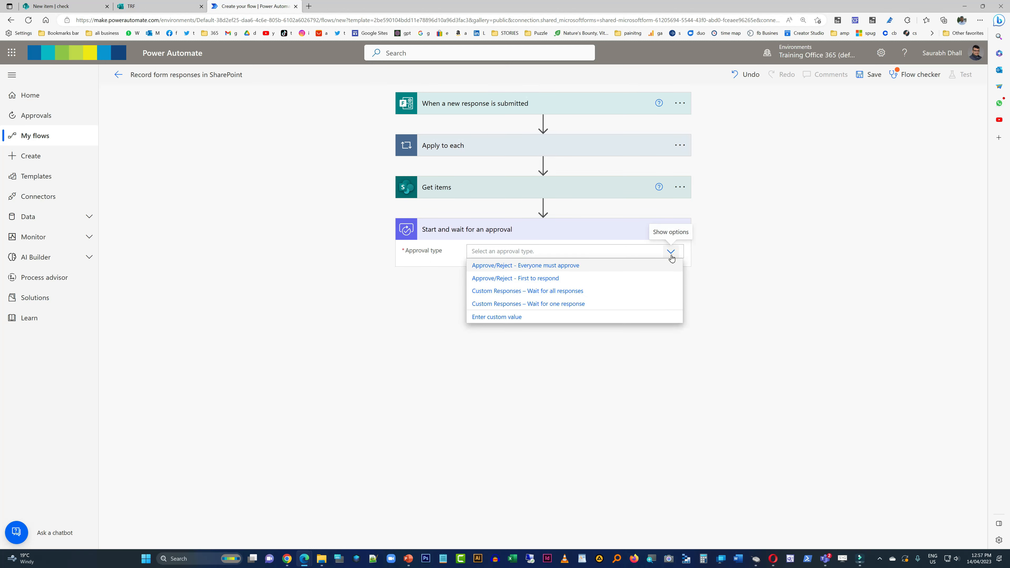
left_click(573, 283)
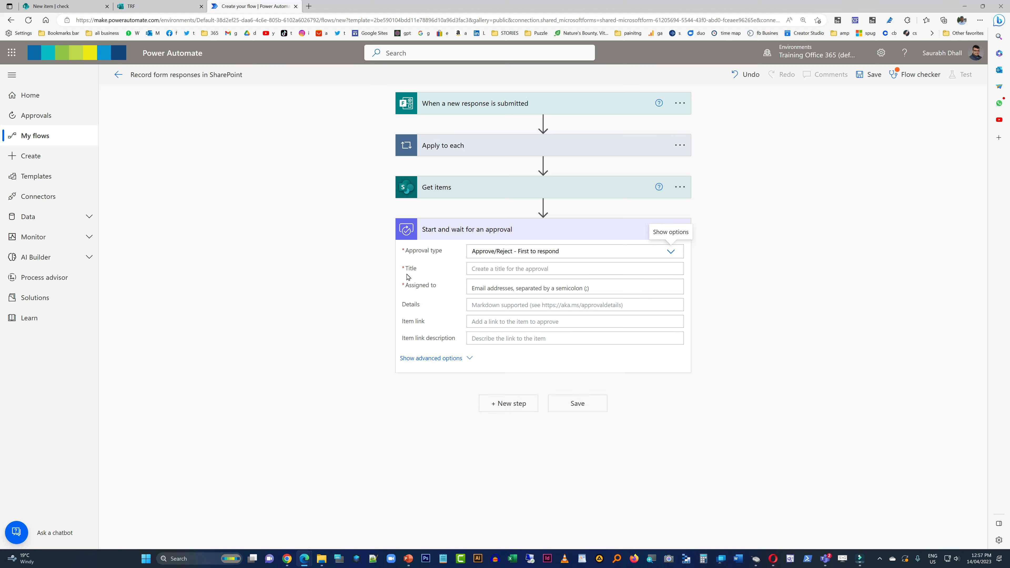
- Set the approval's title text to "New teams Request by"
left_click(520, 269)
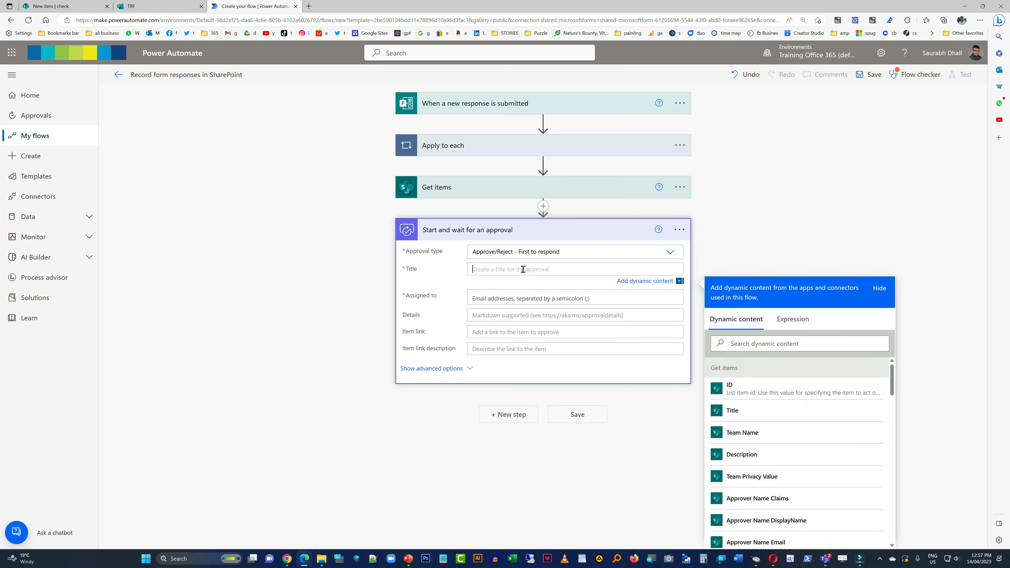
type("Approval Required for new Teams by")
triple_click(523, 269)
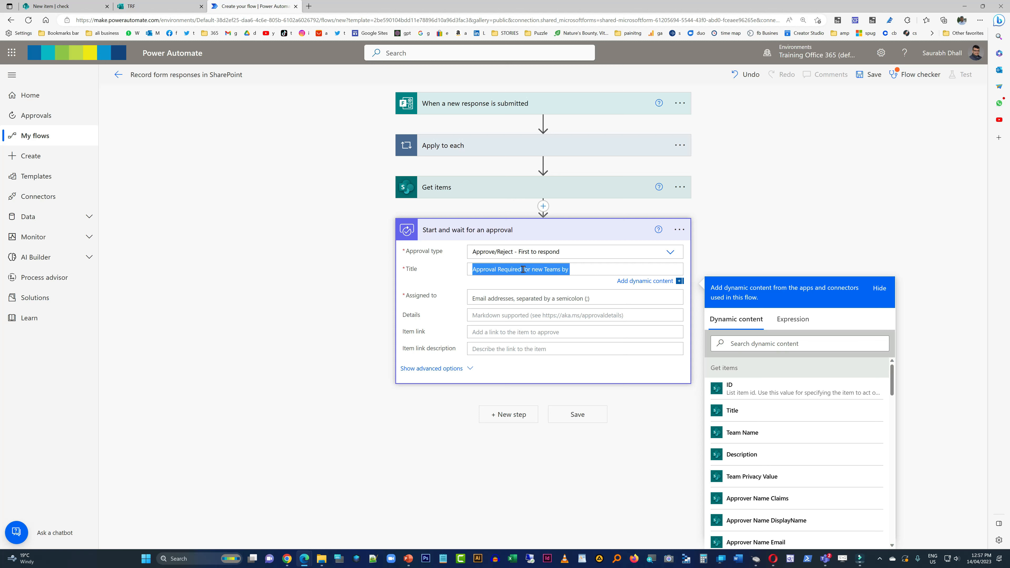
type("New te")
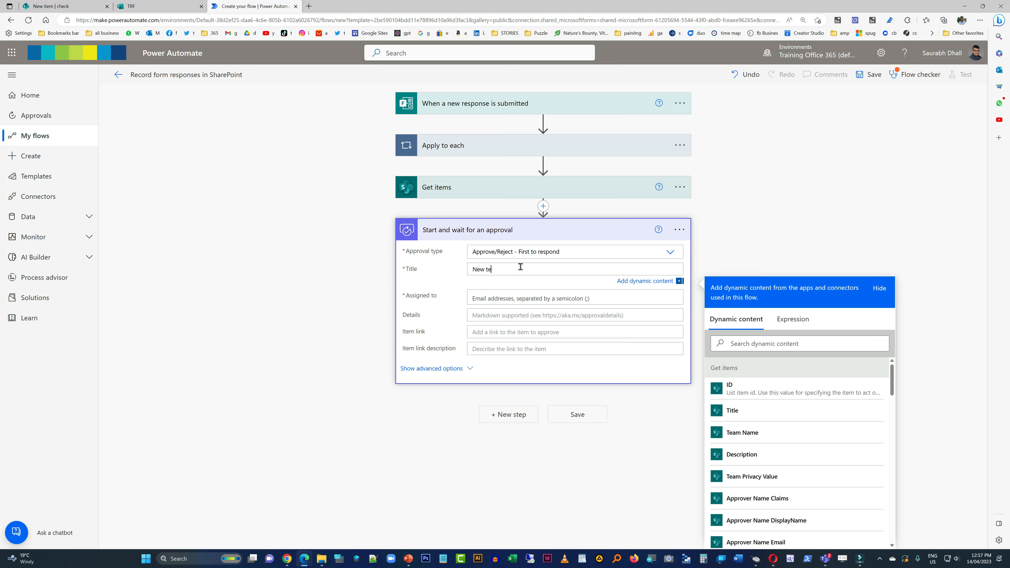
type("ams Request by")
- Look through the dynamic content for a field identifying the requester to complete the approval title
scroll(831, 430, "down", 2)
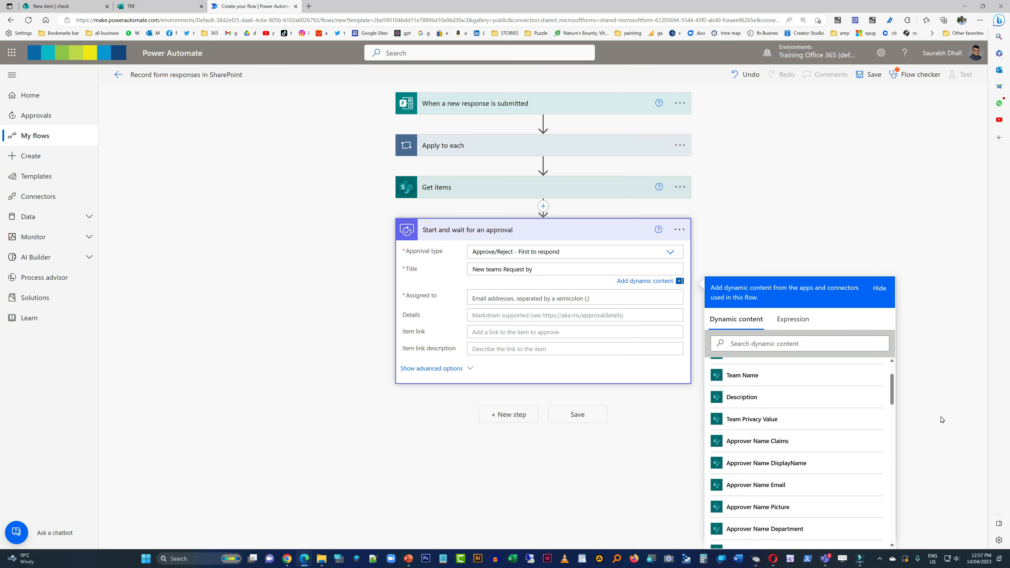
scroll(846, 478, "down", 6)
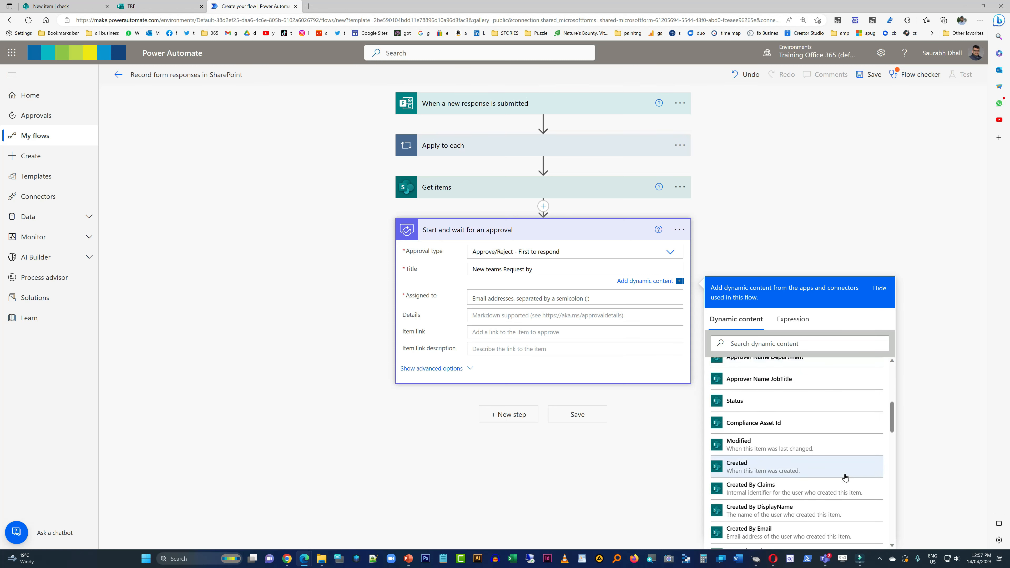
scroll(845, 477, "down", 5)
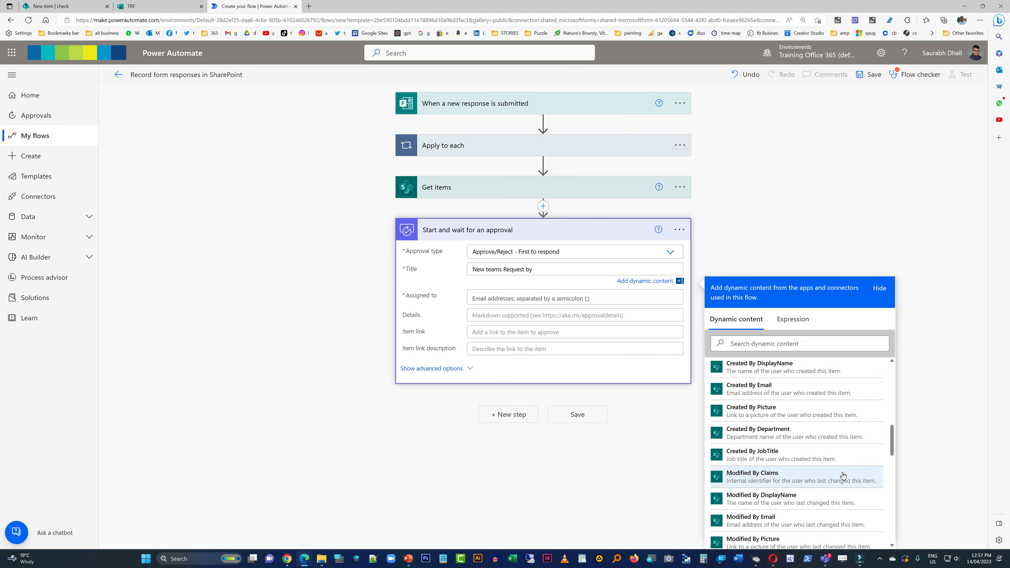
scroll(843, 475, "down", 6)
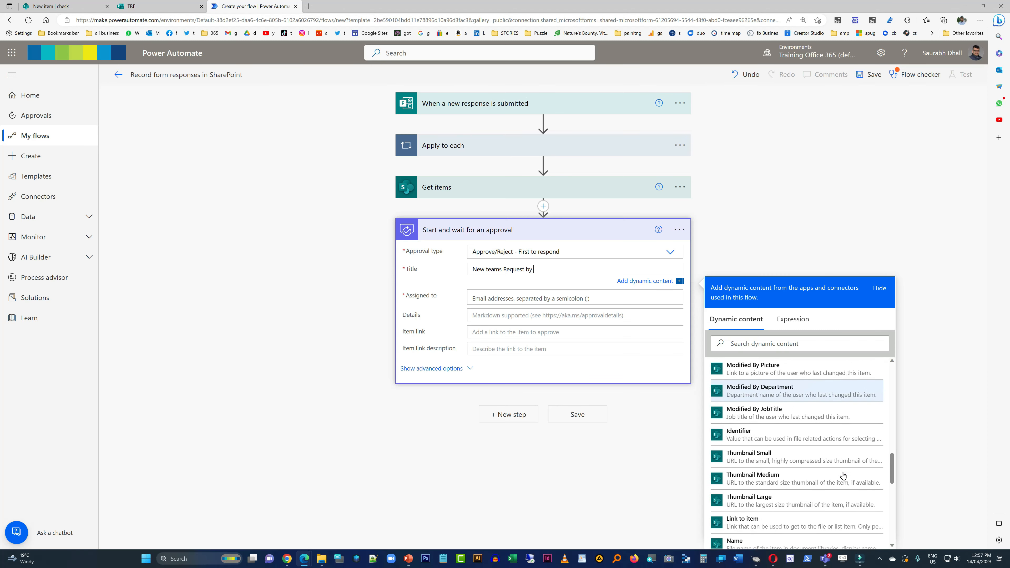
scroll(843, 476, "down", 4)
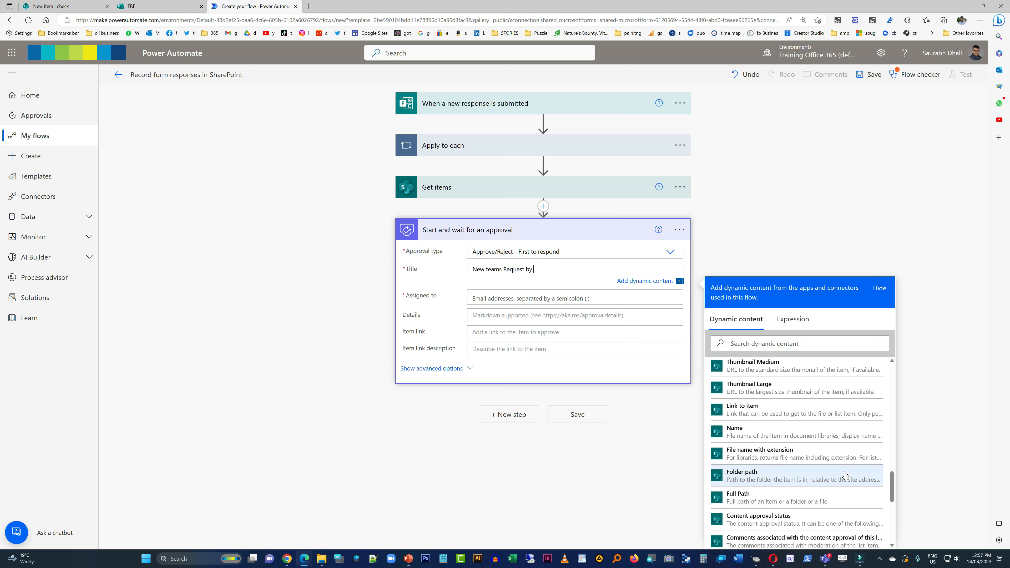
scroll(845, 475, "down", 3)
right_click(844, 470)
key("Escape")
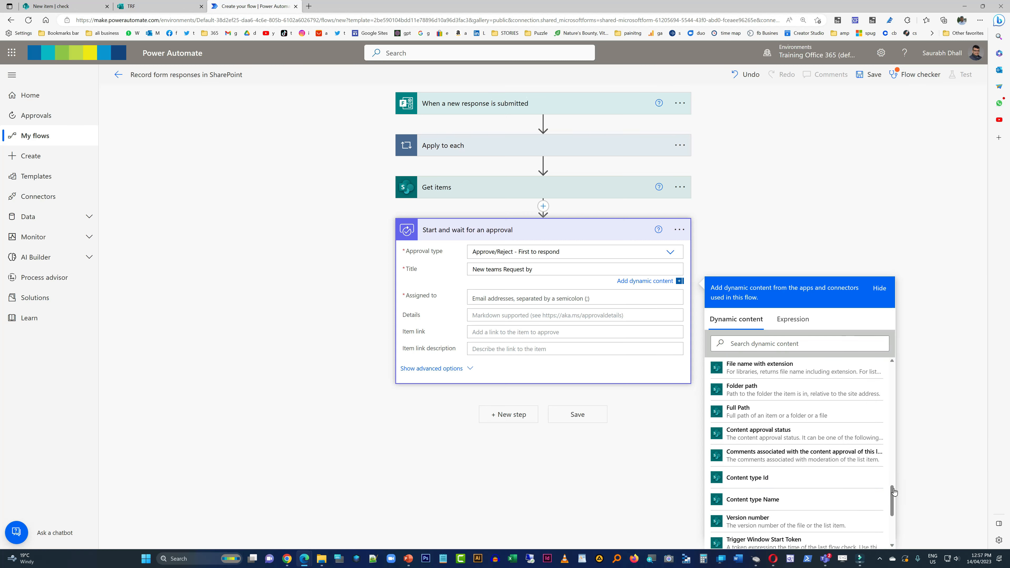
scroll(883, 501, "down", 4)
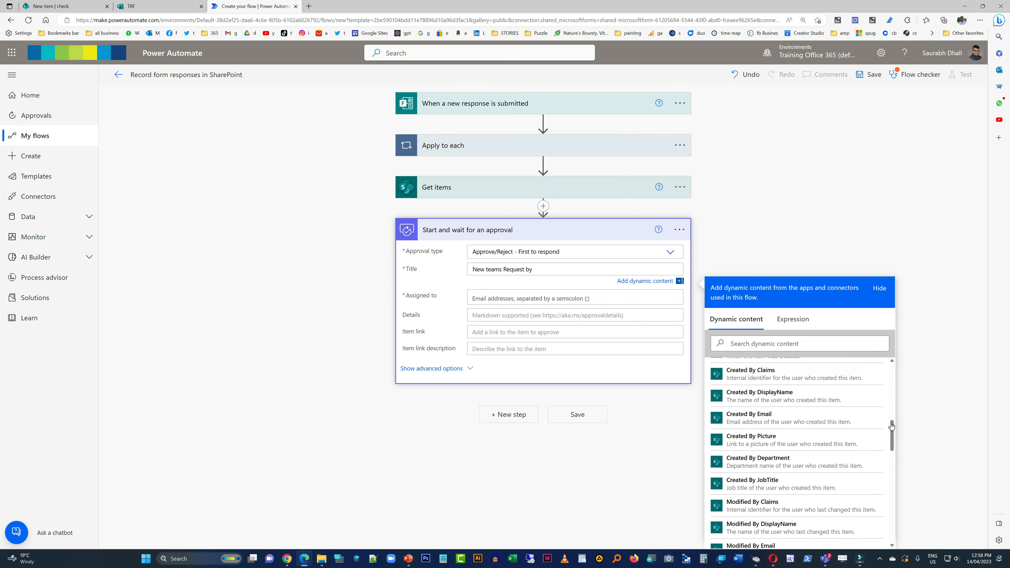
left_click(829, 214)
- Delete the Start and wait for an approval action from the flow
left_click(679, 230)
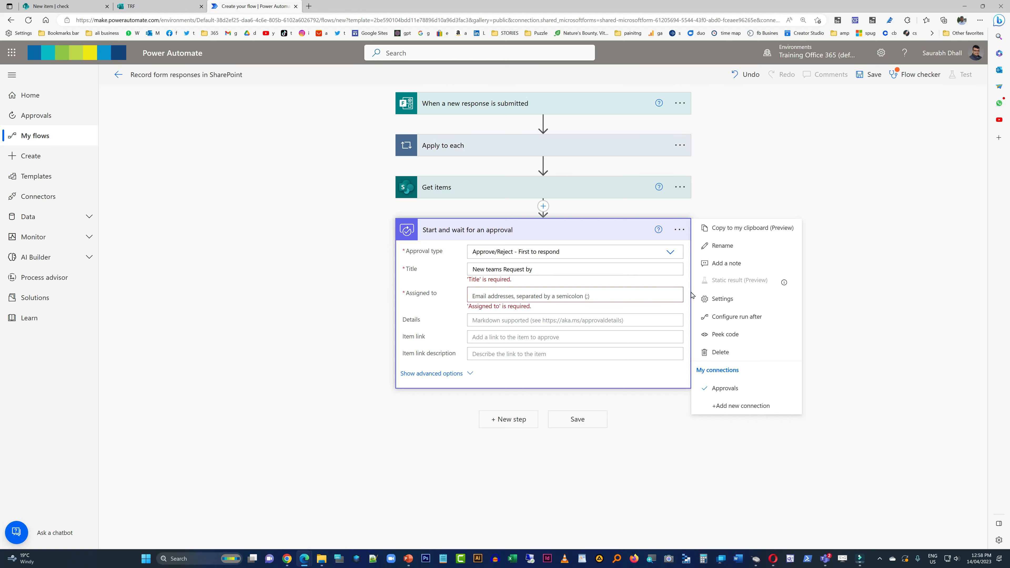
left_click(731, 349)
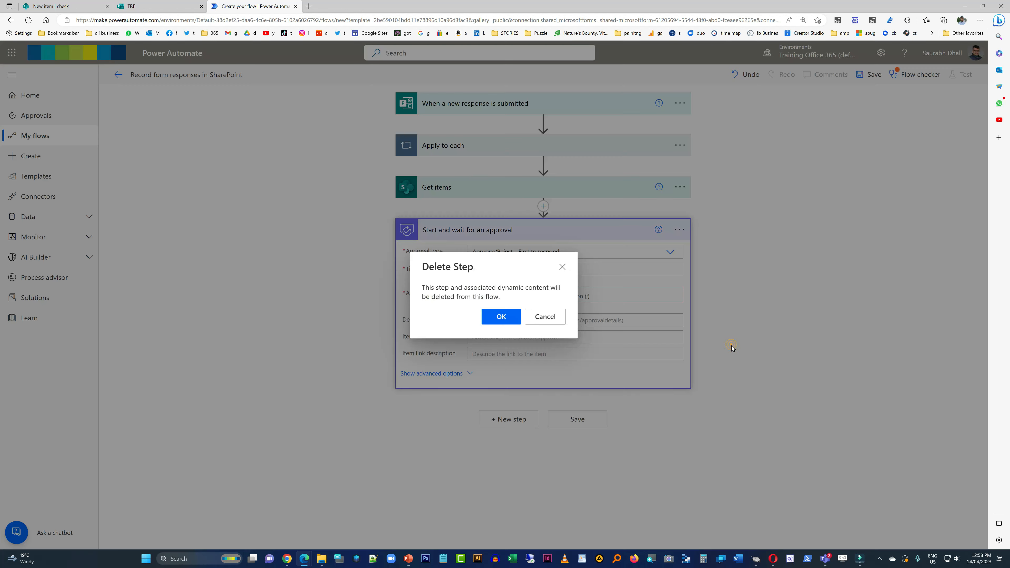
left_click(498, 315)
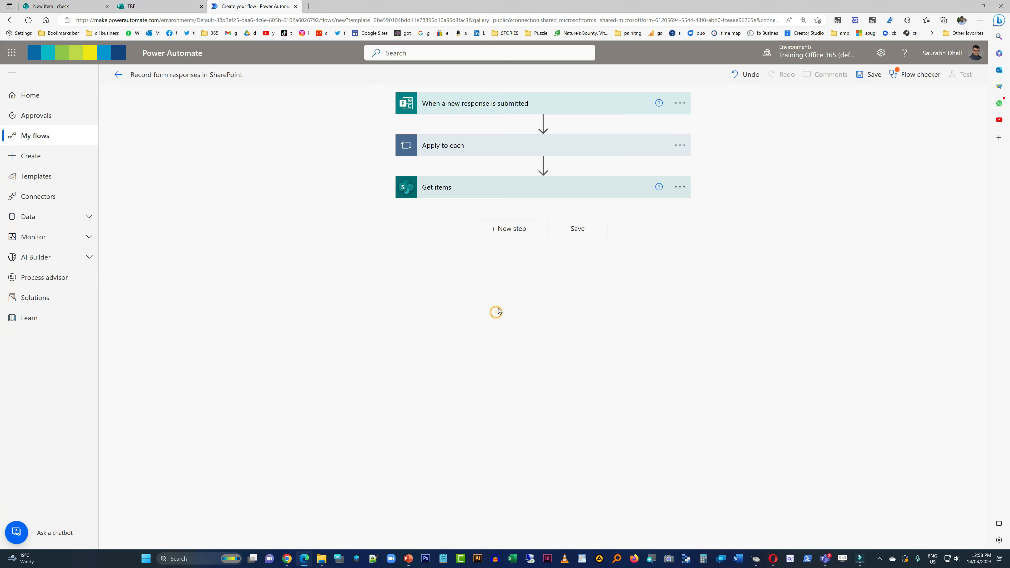
- Check the Get items settings, save the flow and dismiss the flow checker
left_click(542, 187)
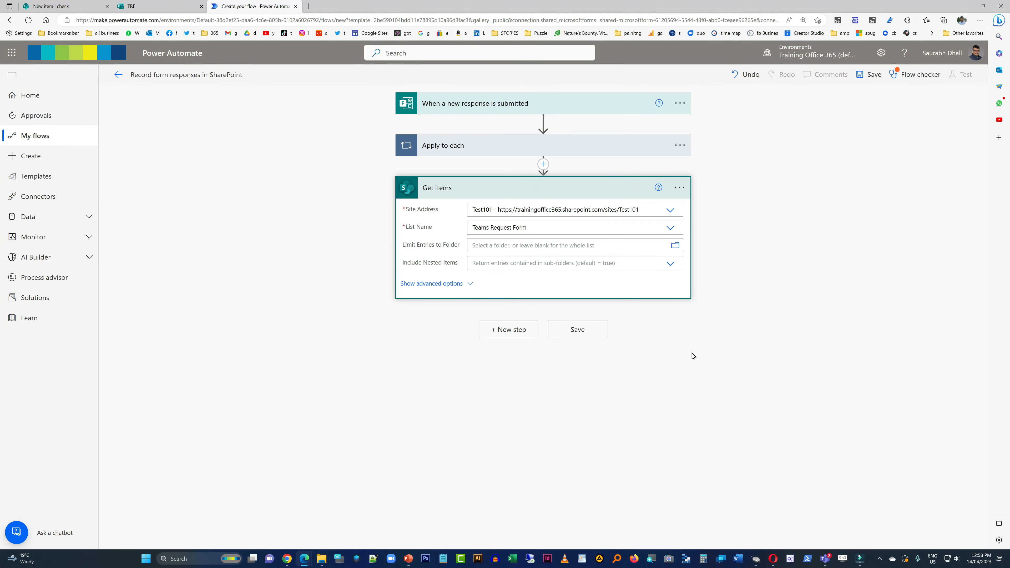
left_click(716, 349)
left_click(583, 330)
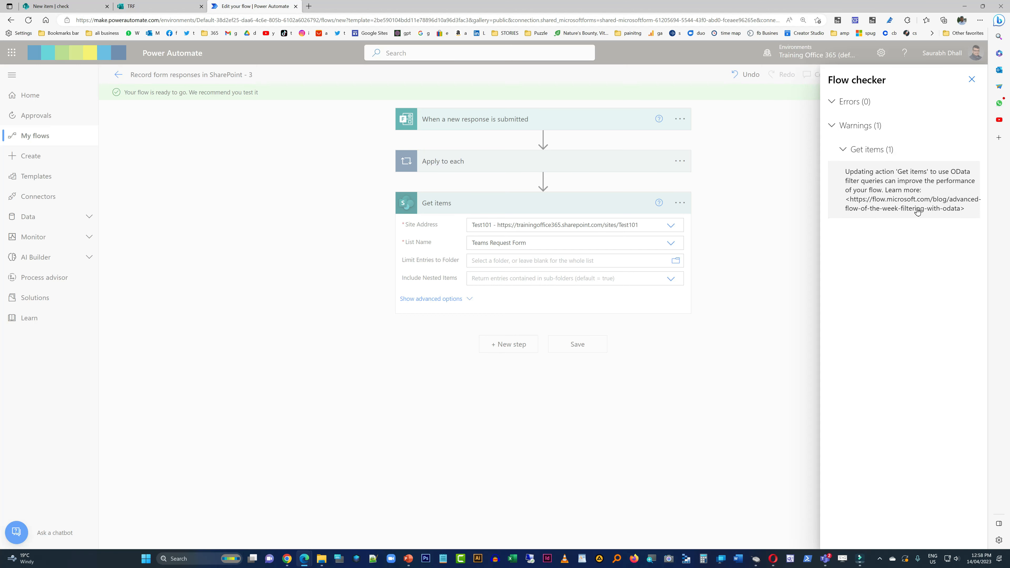
left_click(971, 79)
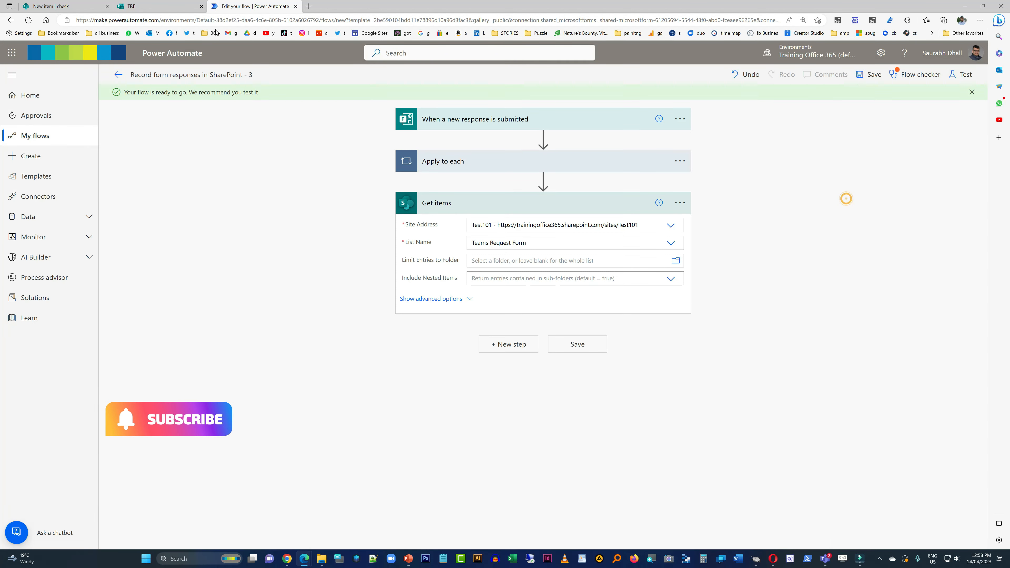
- Add a Person column named "Requestor" to the Teams Request Form list in SharePoint
left_click(159, 6)
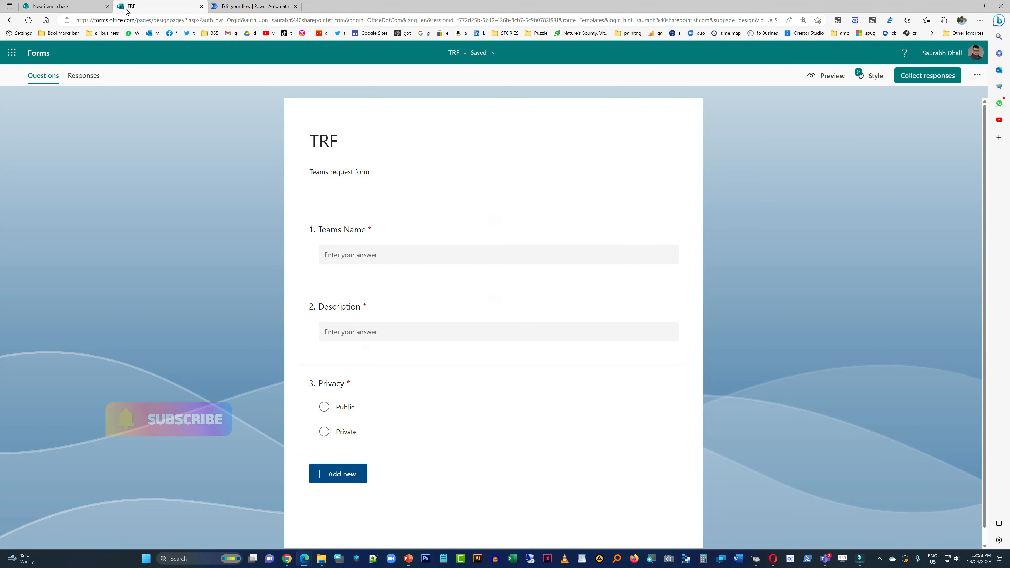
left_click(43, 5)
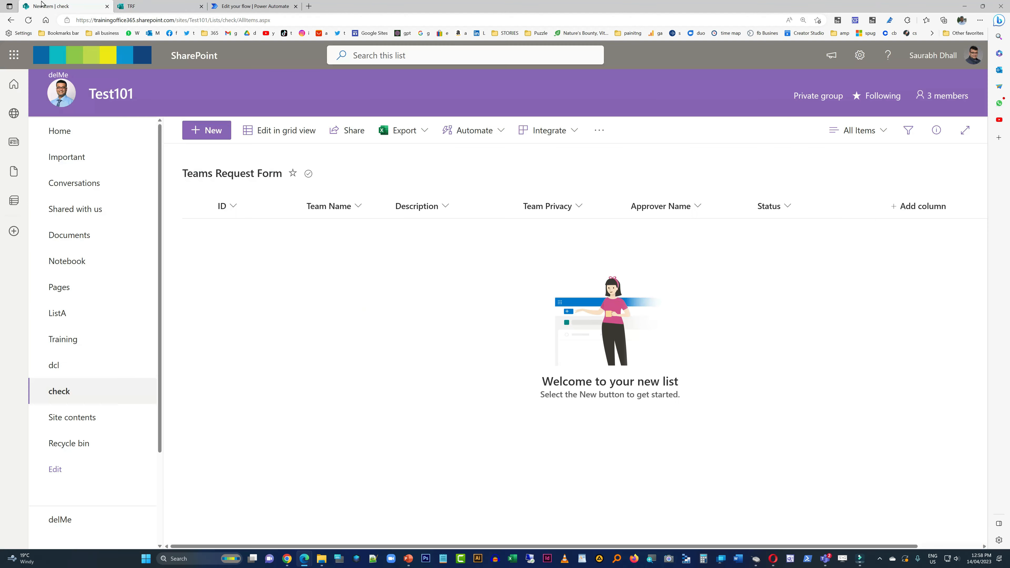
left_click(910, 207)
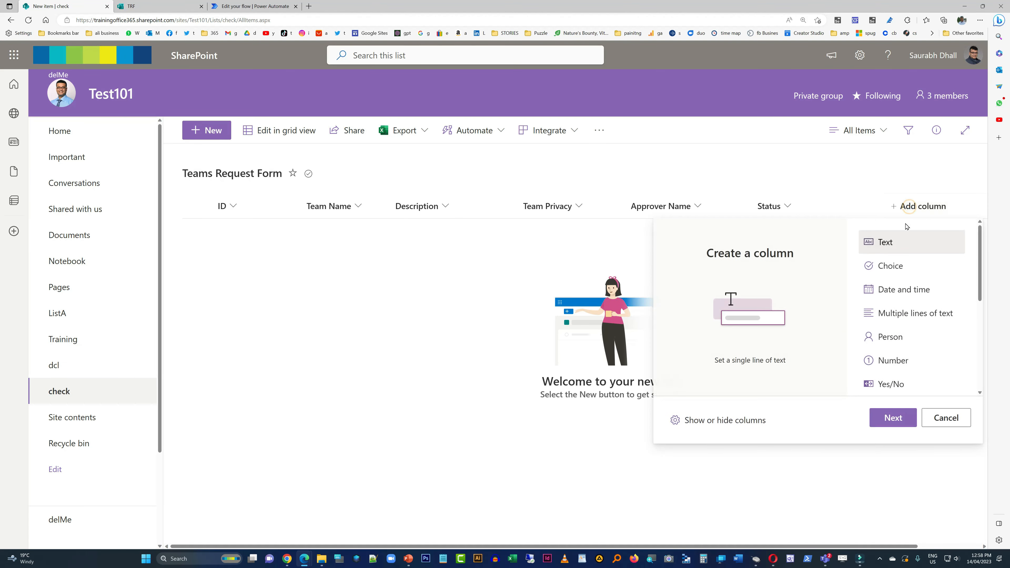
left_click(890, 337)
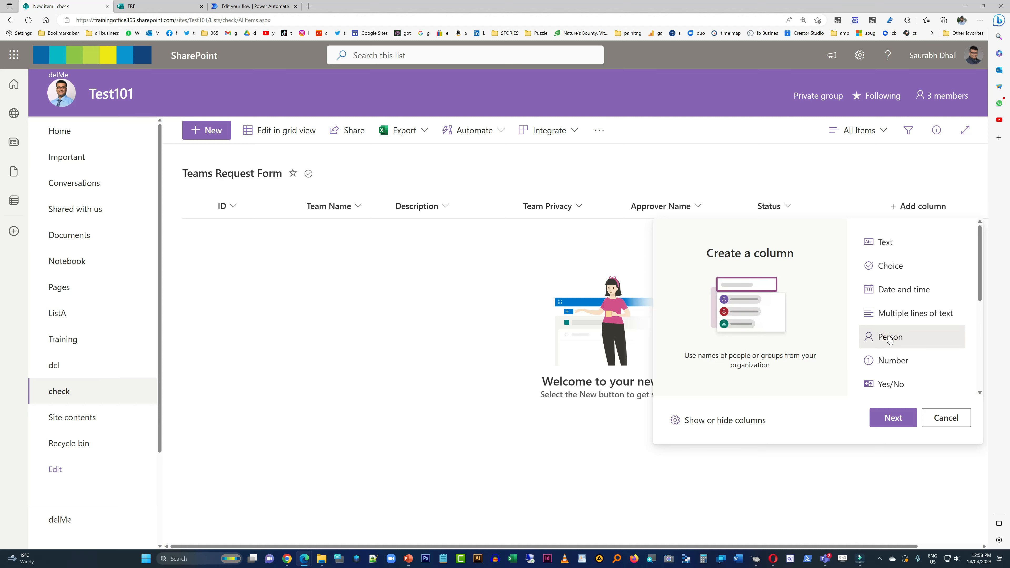
left_click(900, 414)
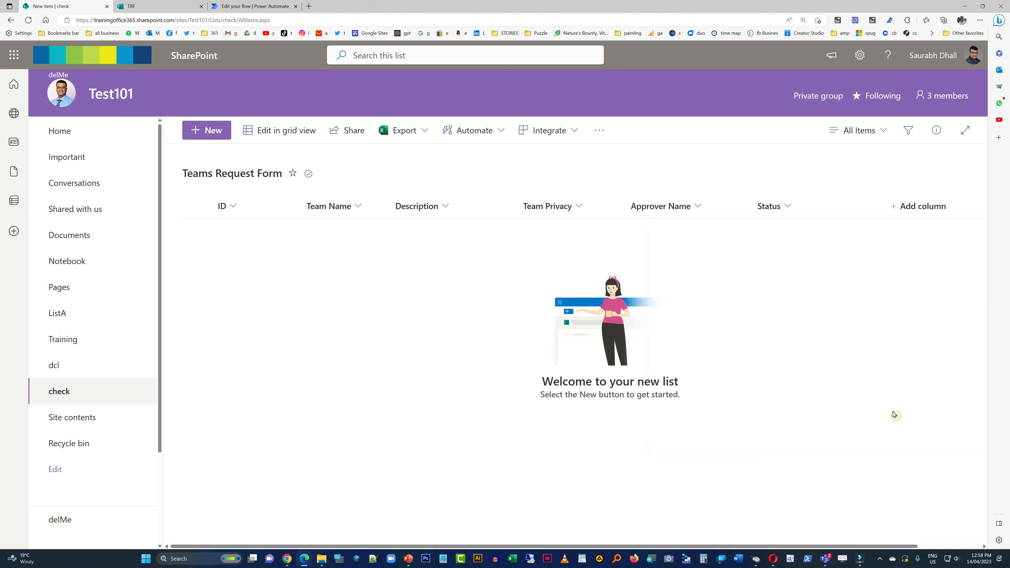
type("Requestor")
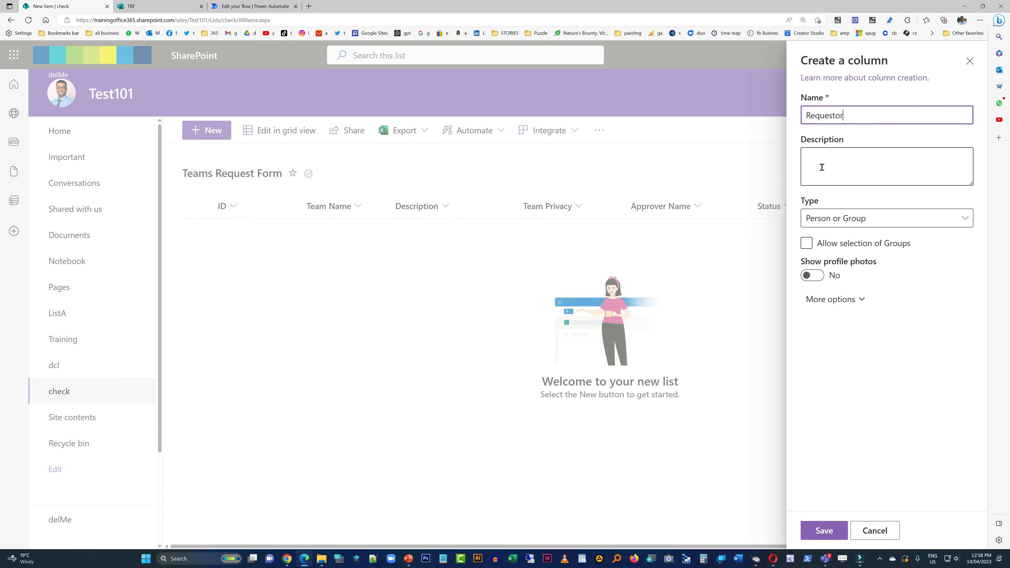
left_click(834, 533)
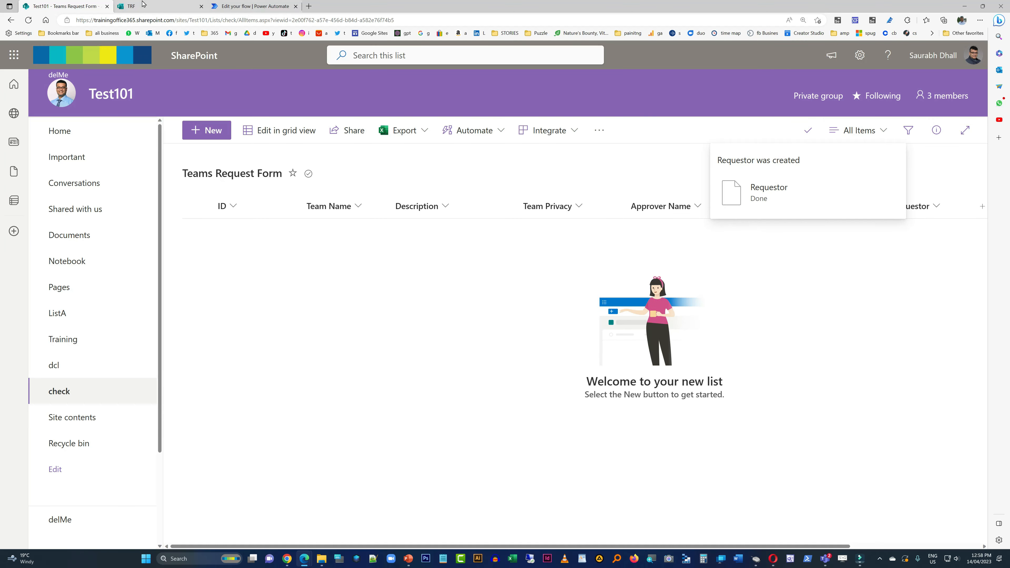
- Switch to the flow in Power Automate and check the Create item action inside Apply to each for a Requestor field
left_click(251, 6)
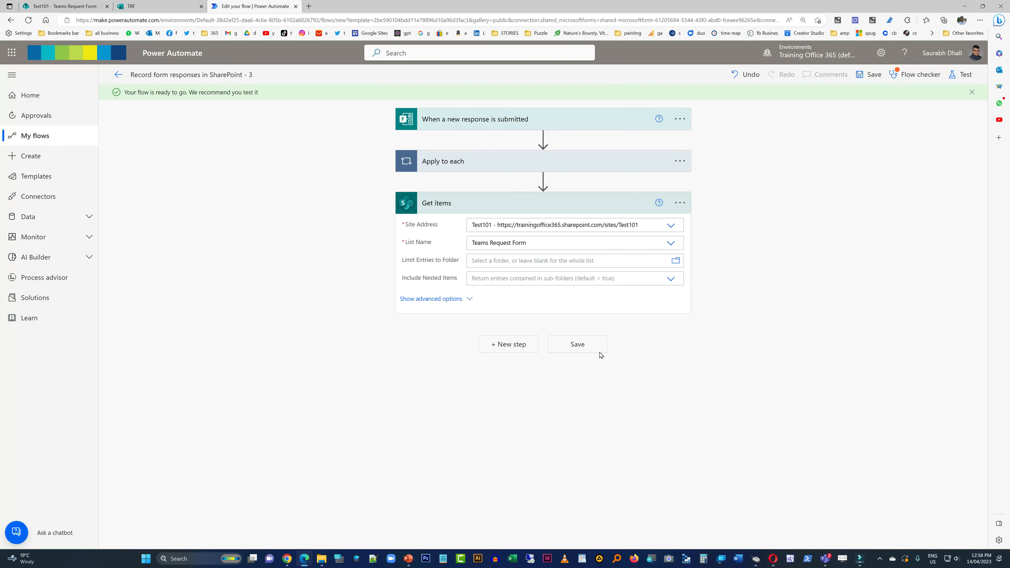
left_click(480, 161)
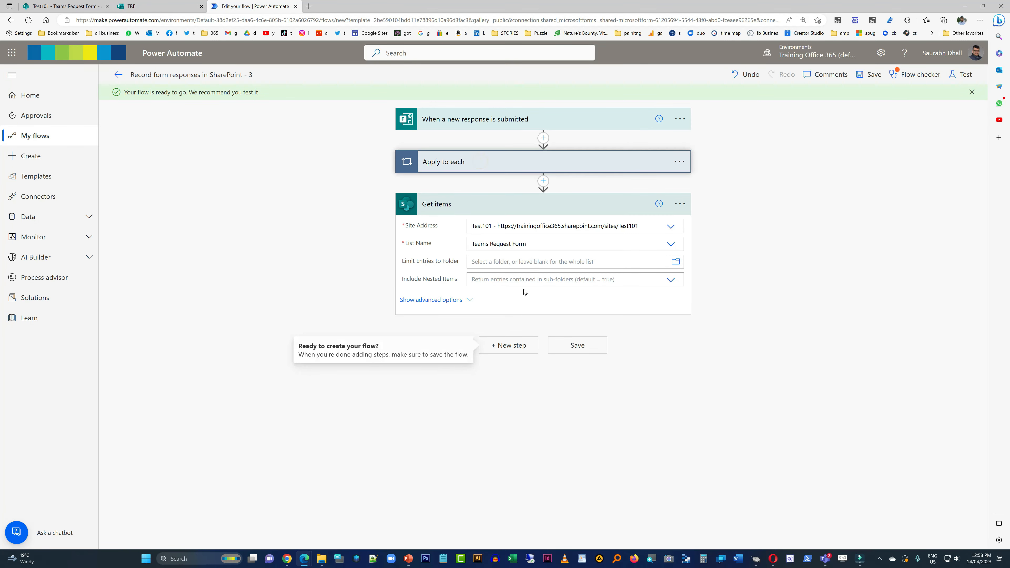
left_click(485, 162)
left_click(463, 270)
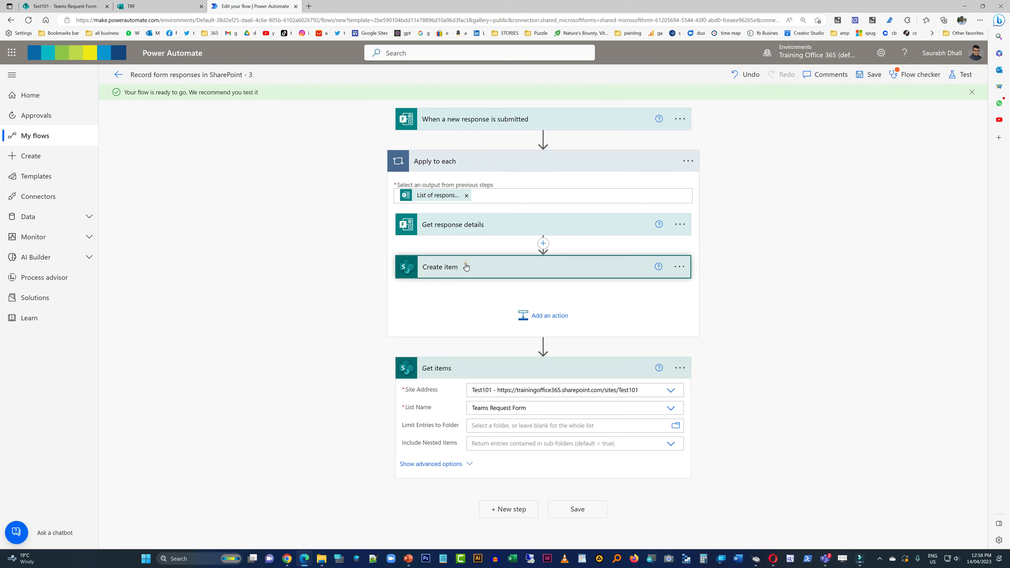
left_click(464, 268)
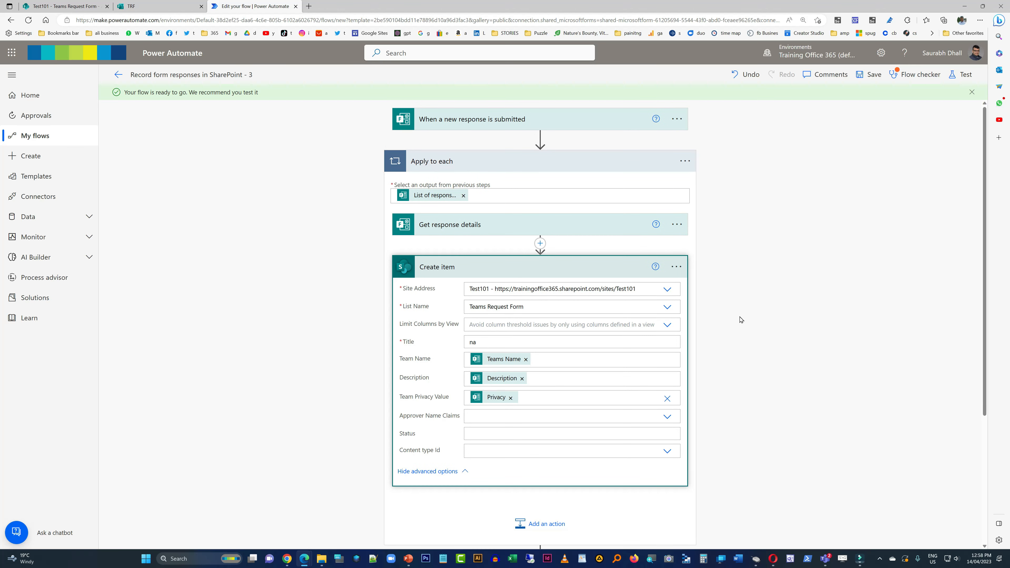
- Exit and reopen the flow for editing, and expand Create item inside Apply to each with its advanced options shown
left_click(118, 74)
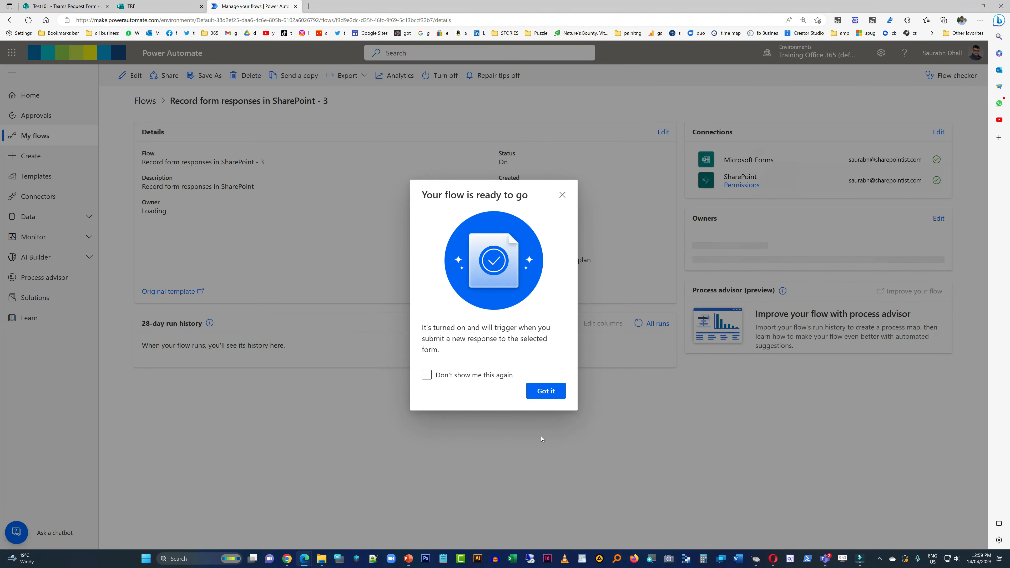
left_click(545, 391)
left_click(136, 82)
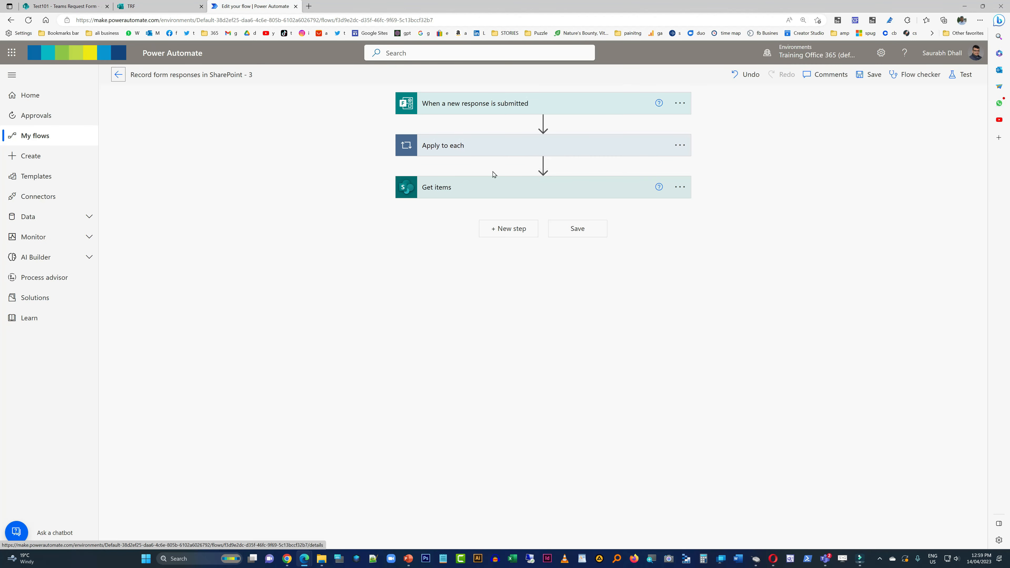
left_click(479, 155)
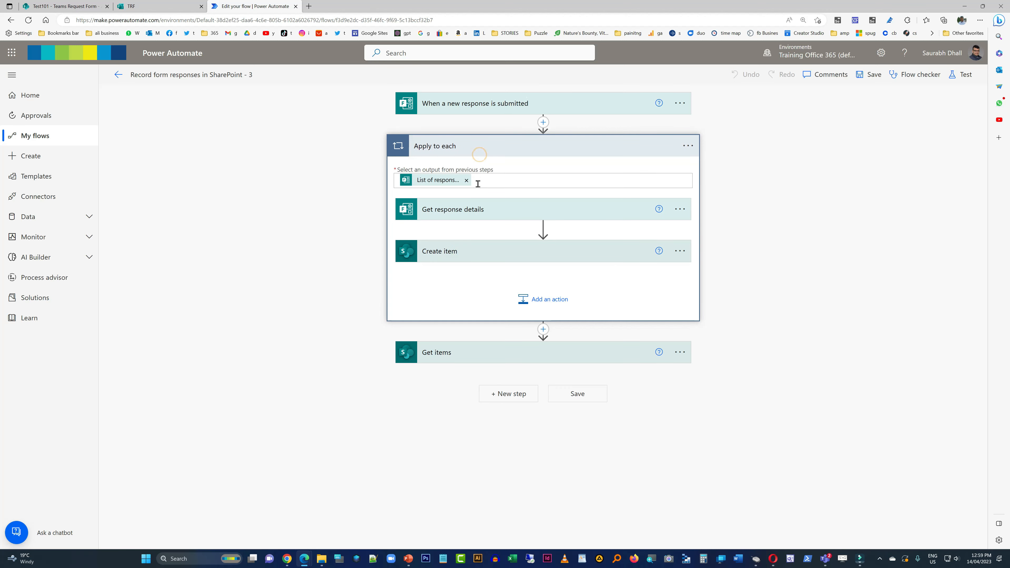
left_click(468, 250)
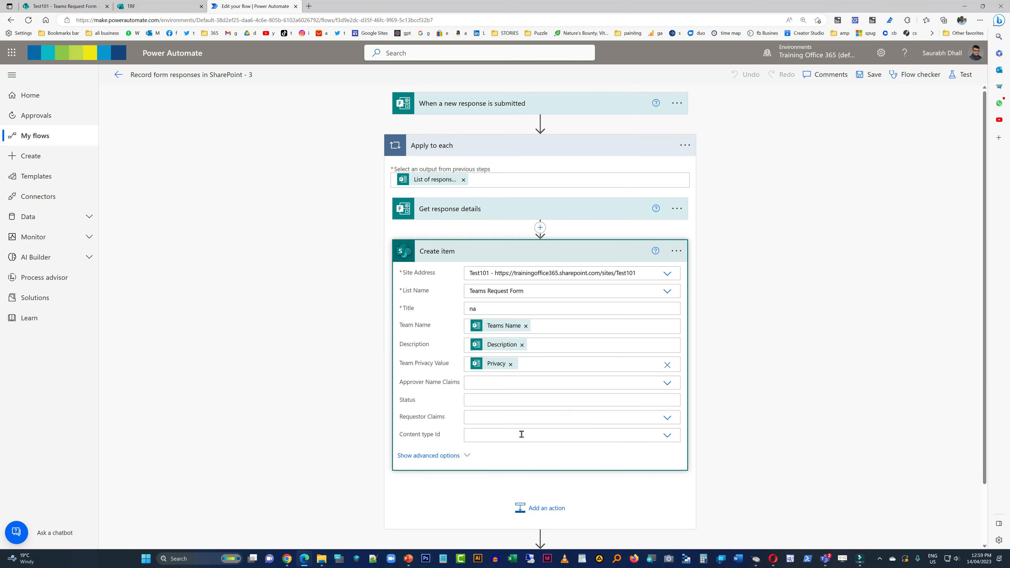
left_click(454, 456)
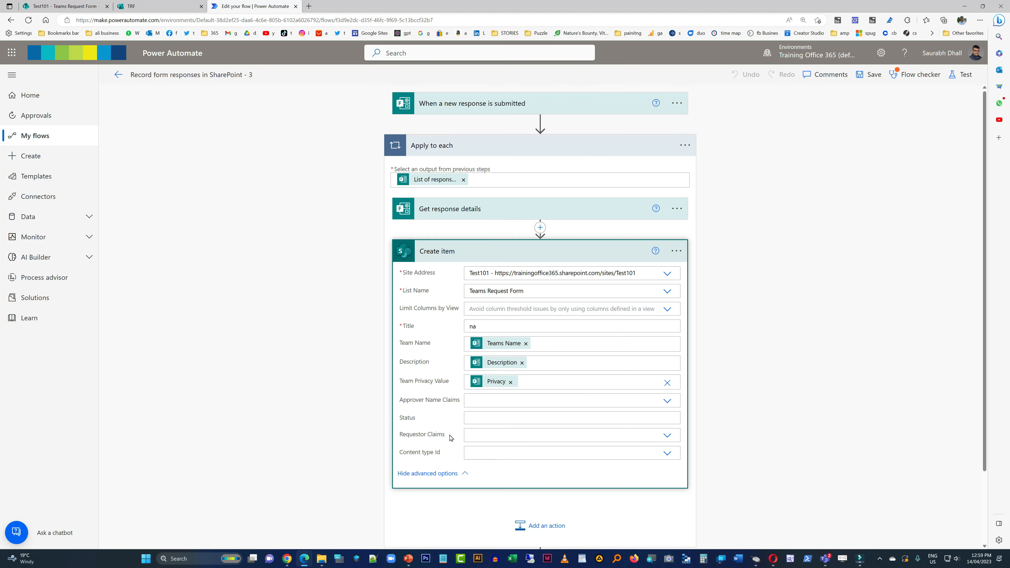
- Map Requestor Claims in Create item to the Responders' Email dynamic content as a custom value and save the flow
left_click(661, 434)
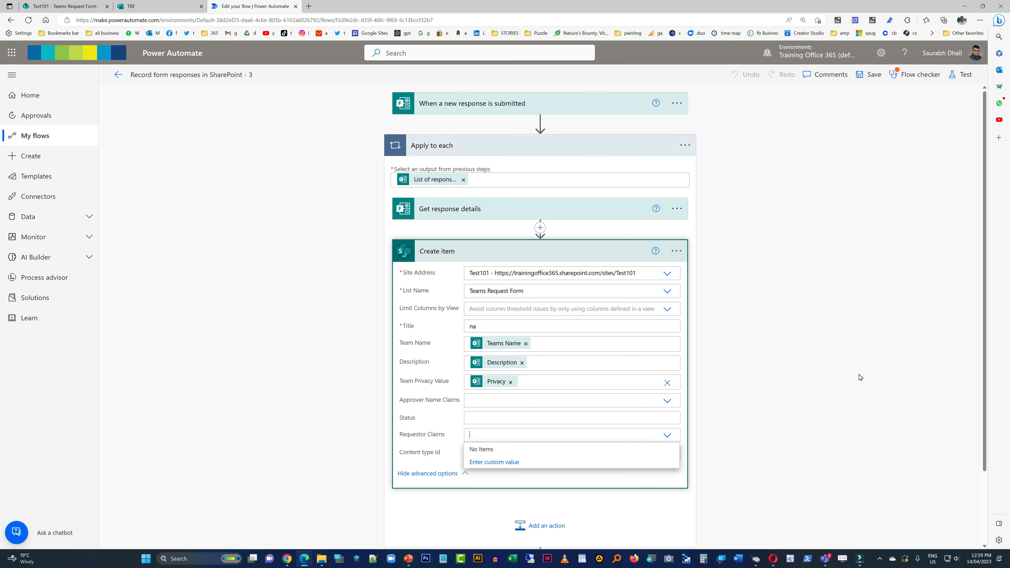
scroll(859, 374, "down", 3)
left_click(492, 371)
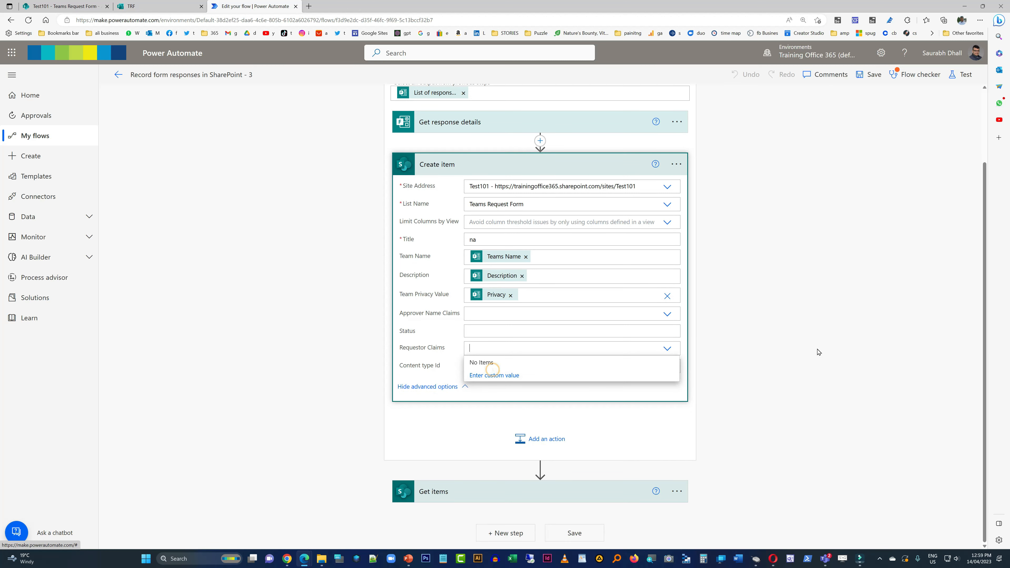
scroll(902, 315, "down", 2)
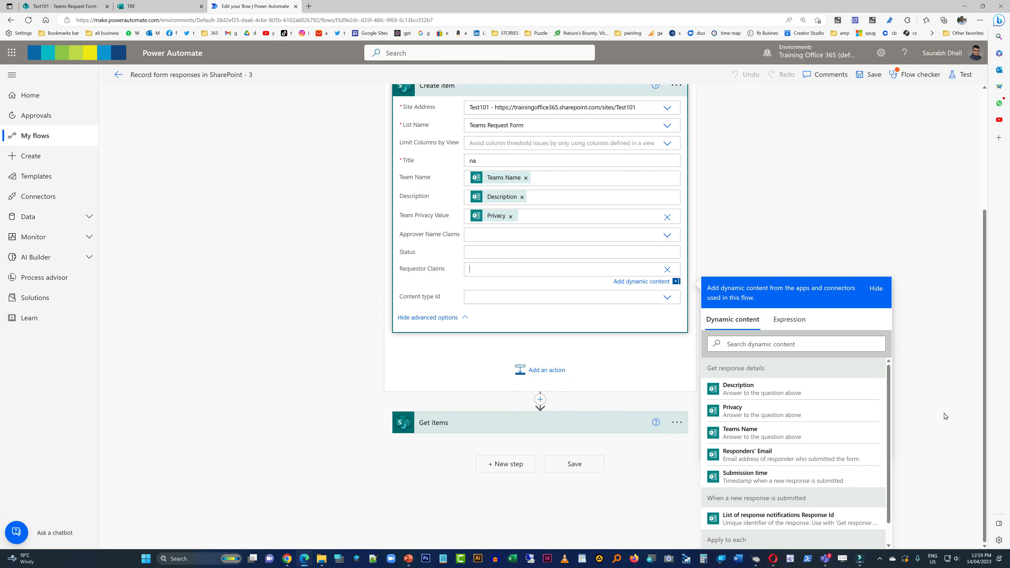
left_click(765, 454)
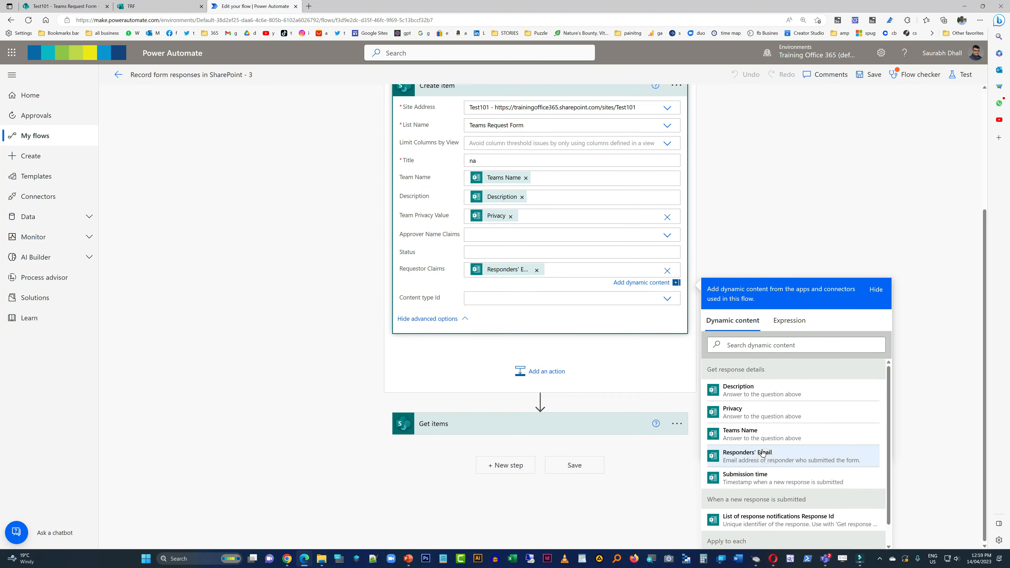
left_click(743, 217)
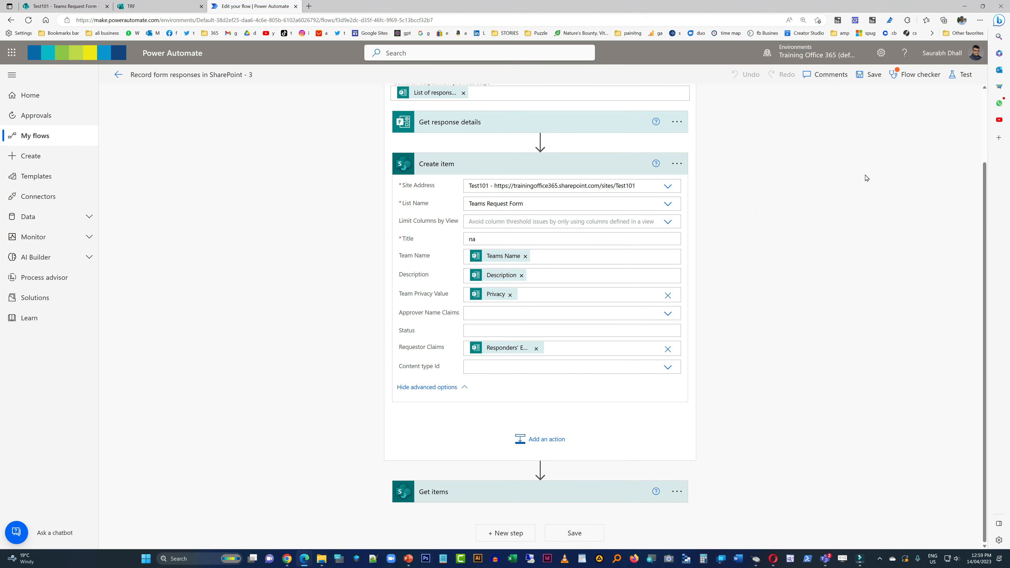
left_click(869, 74)
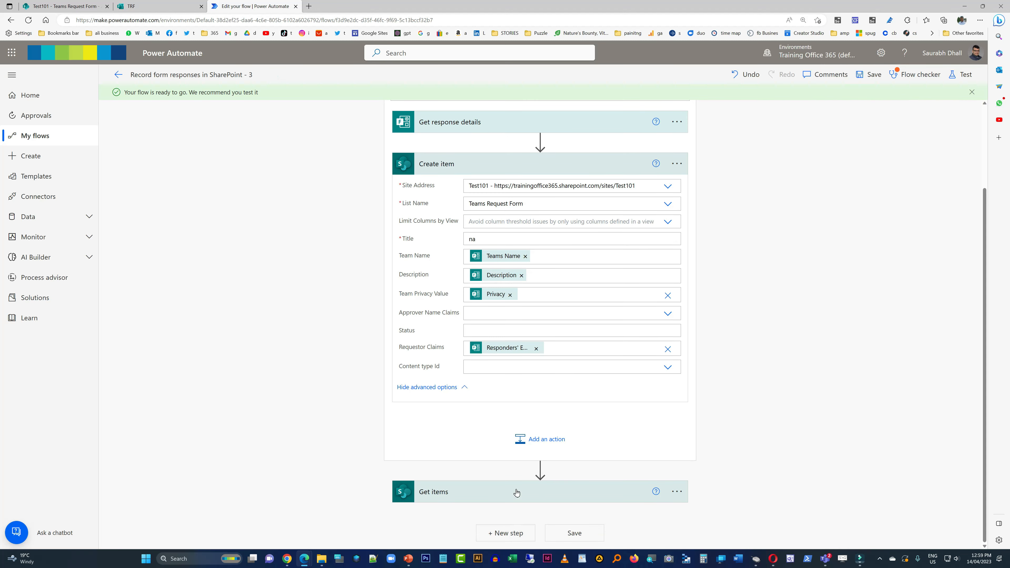
left_click(507, 533)
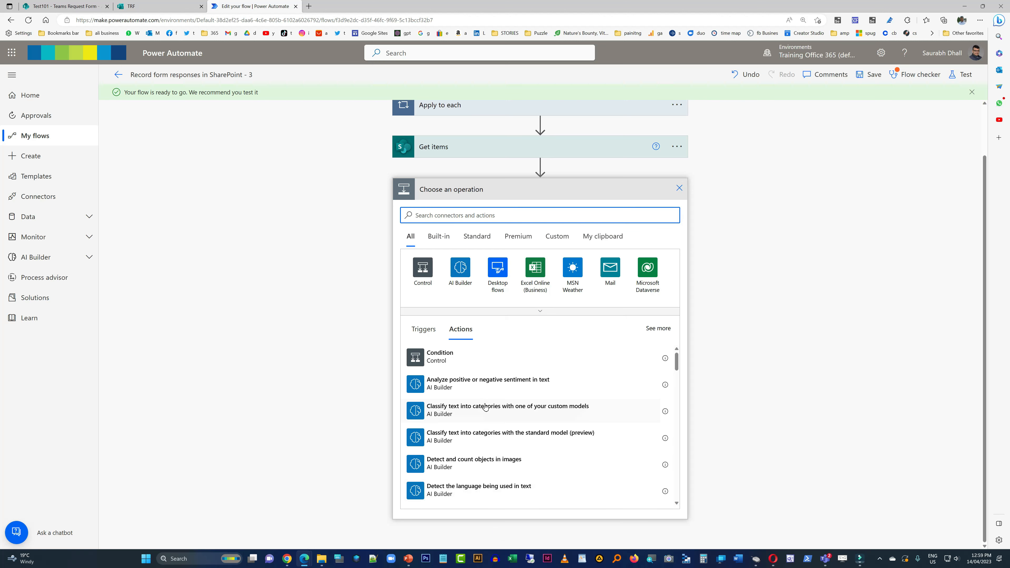
type("re")
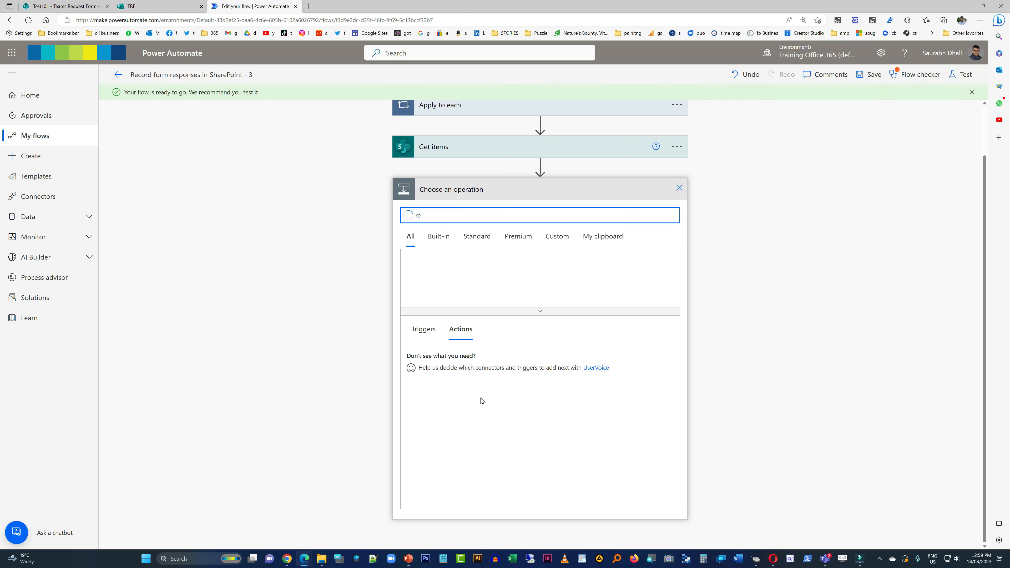
key("BackSpace")
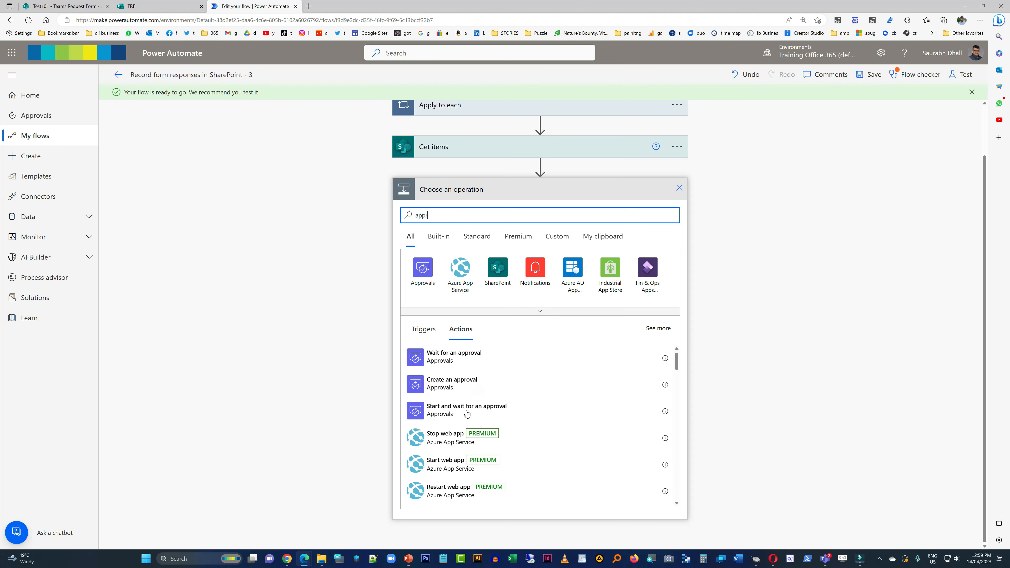
left_click(479, 360)
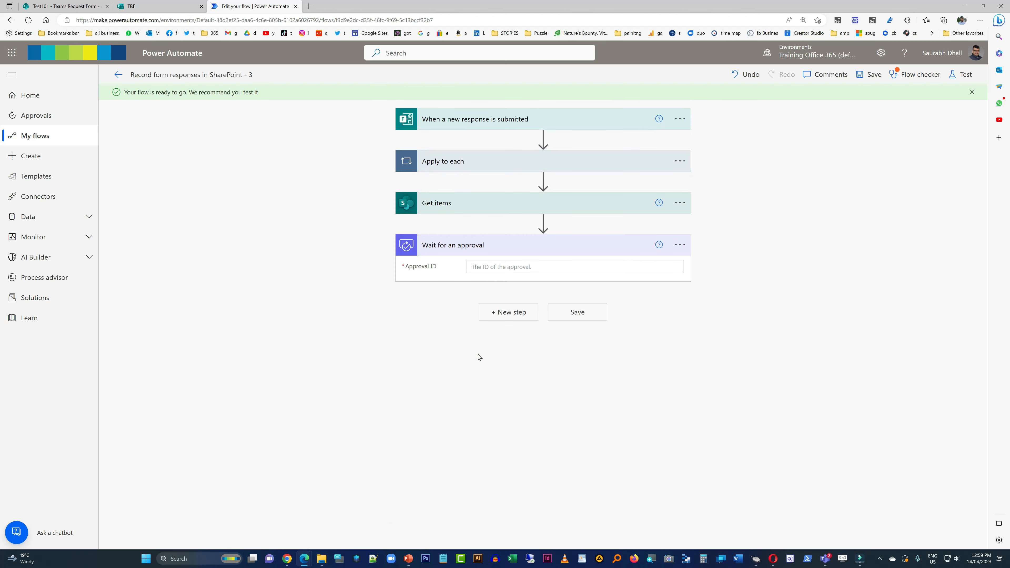
left_click(534, 269)
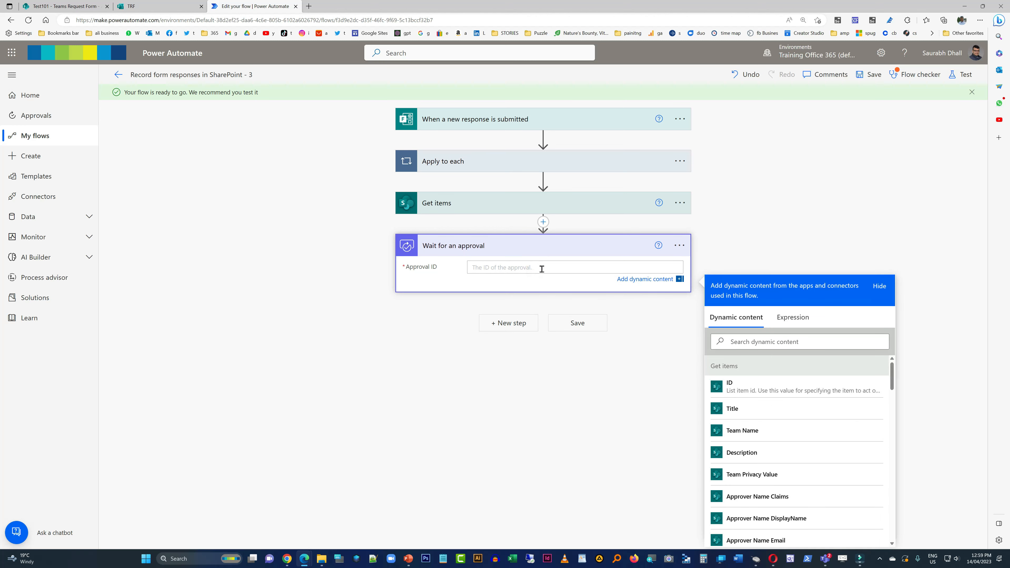
left_click(680, 246)
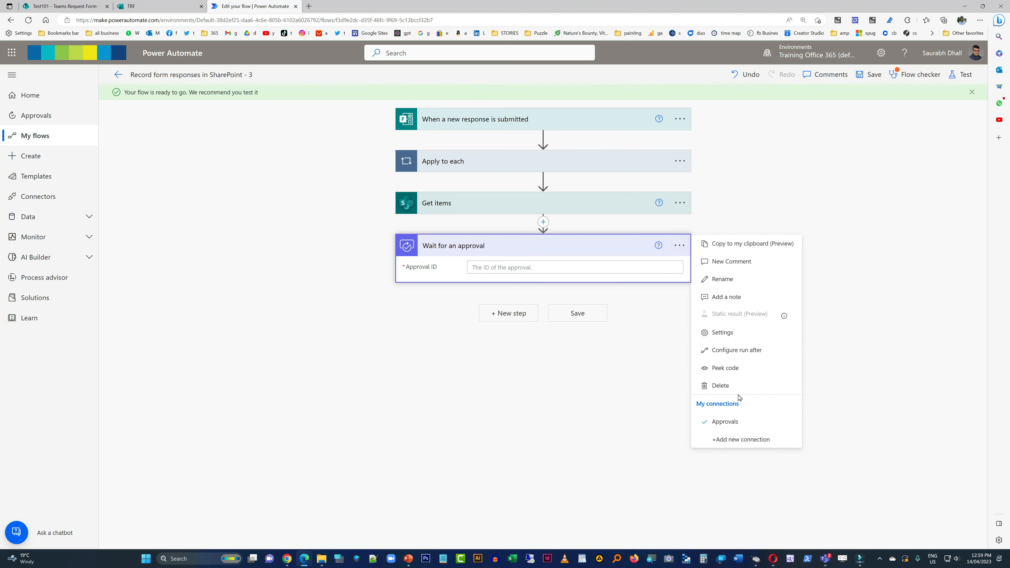
left_click(736, 386)
left_click(499, 315)
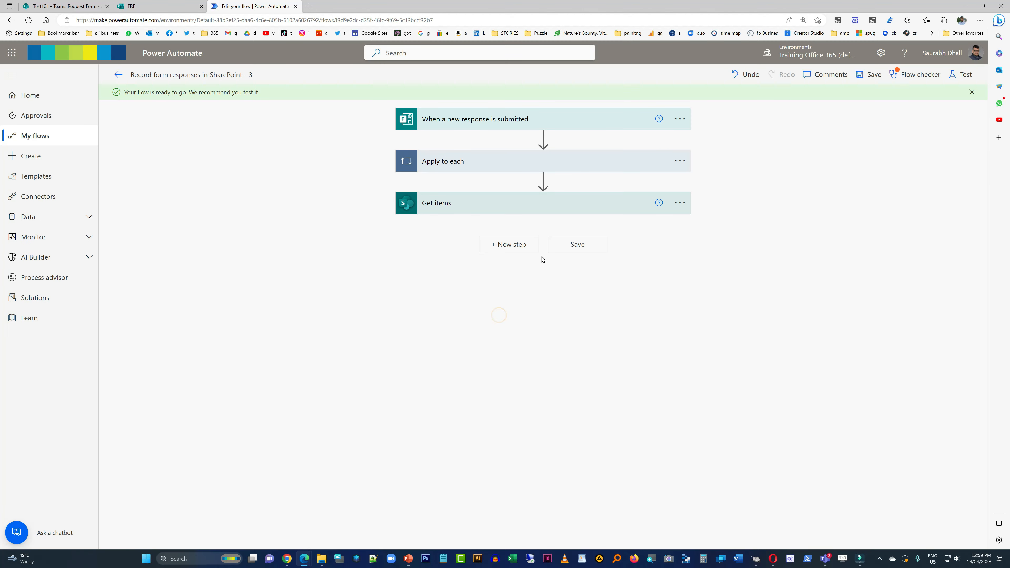
- Add a Start and wait for an approval action after Get items with approval type "Approve/Reject - First to respond"
left_click(512, 248)
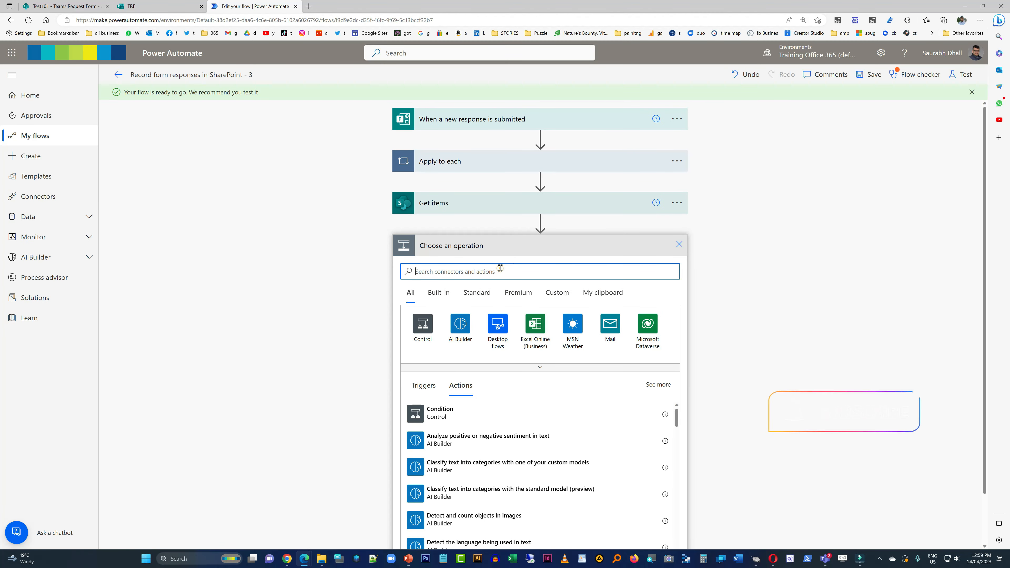
type("appr")
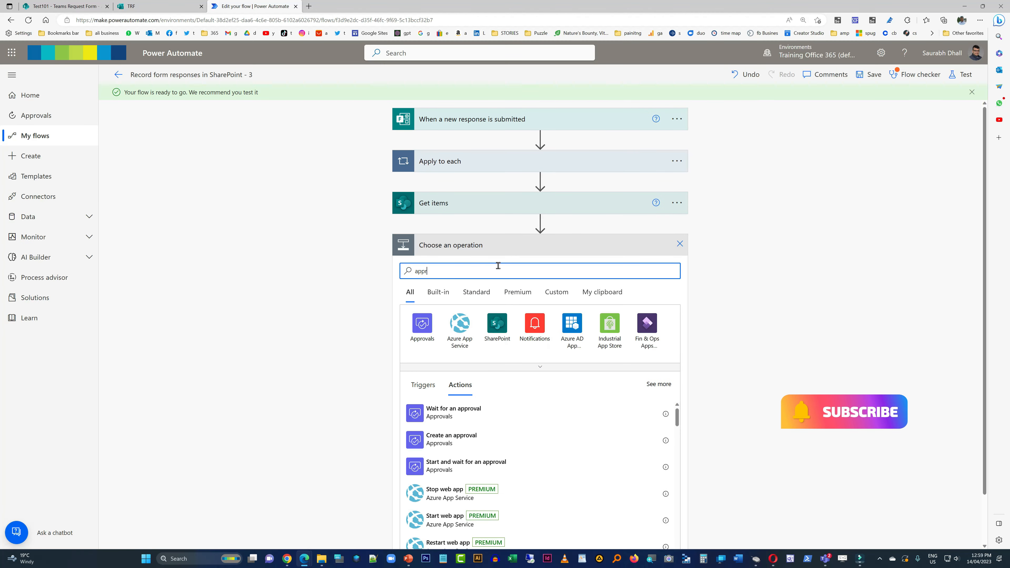
left_click(458, 470)
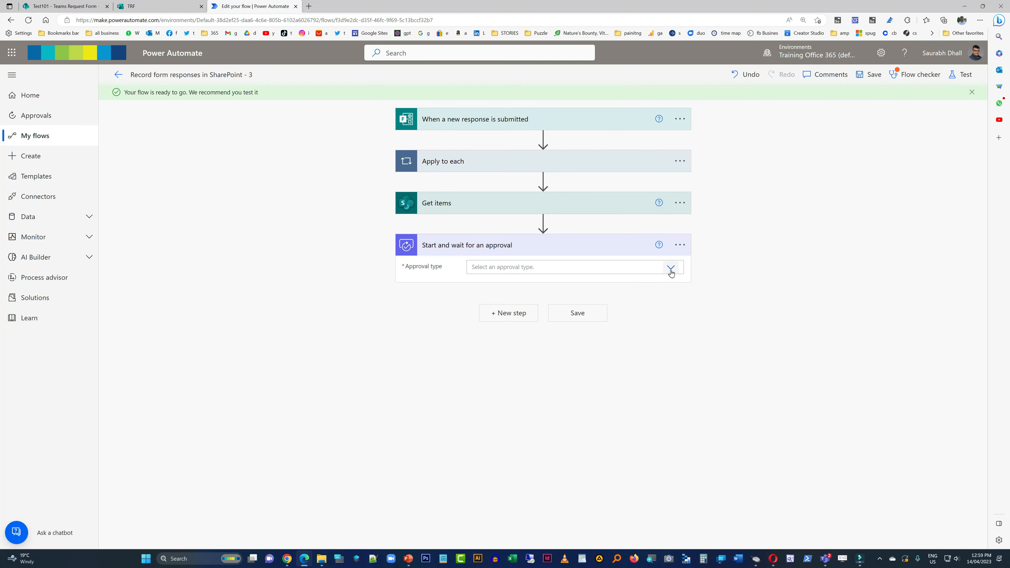
left_click(669, 270)
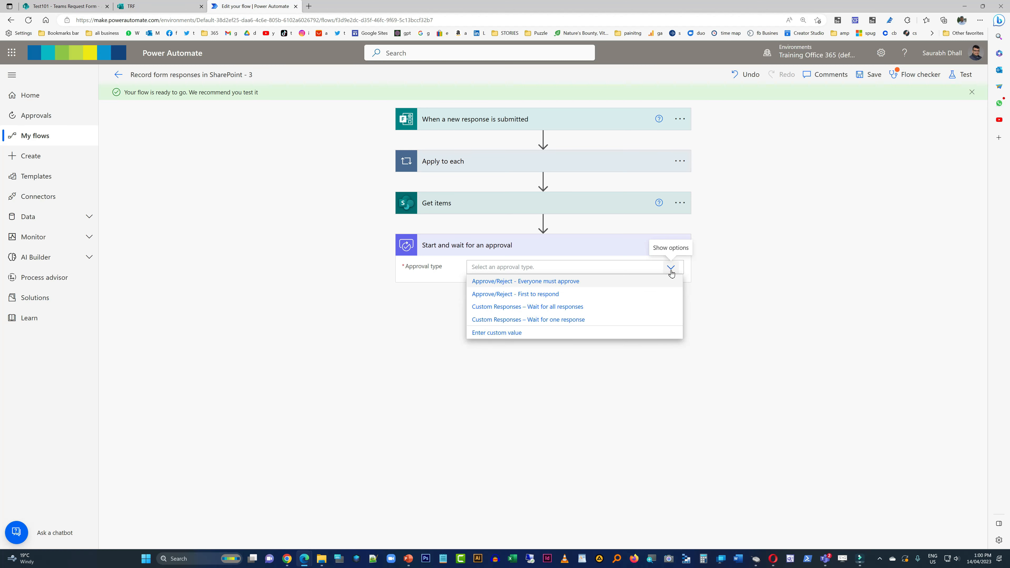
left_click(574, 294)
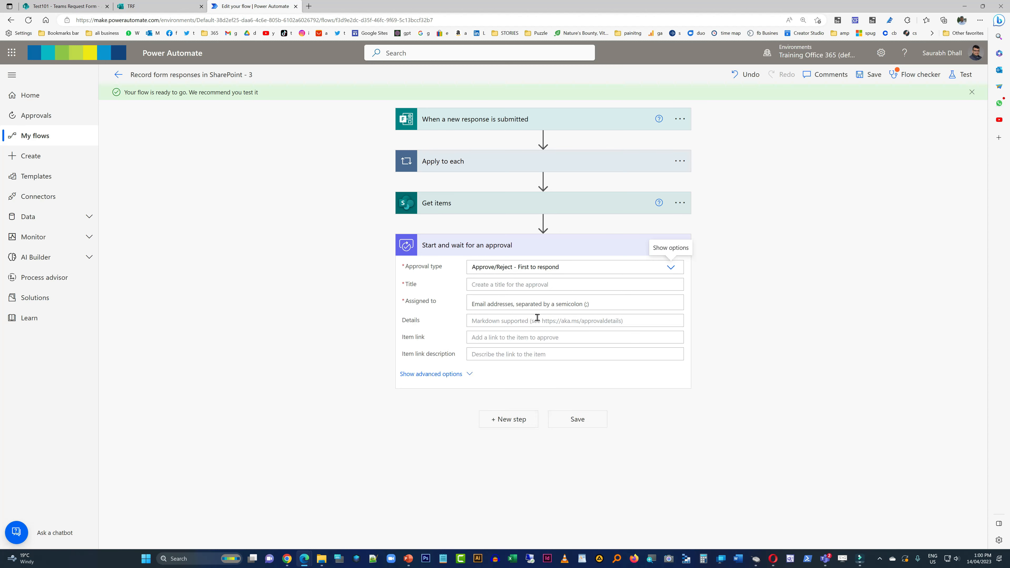
- Set the approval's title to "New Teams Request by" followed by the Requestor DisplayName dynamic content from Get items
left_click(556, 285)
type("Ne")
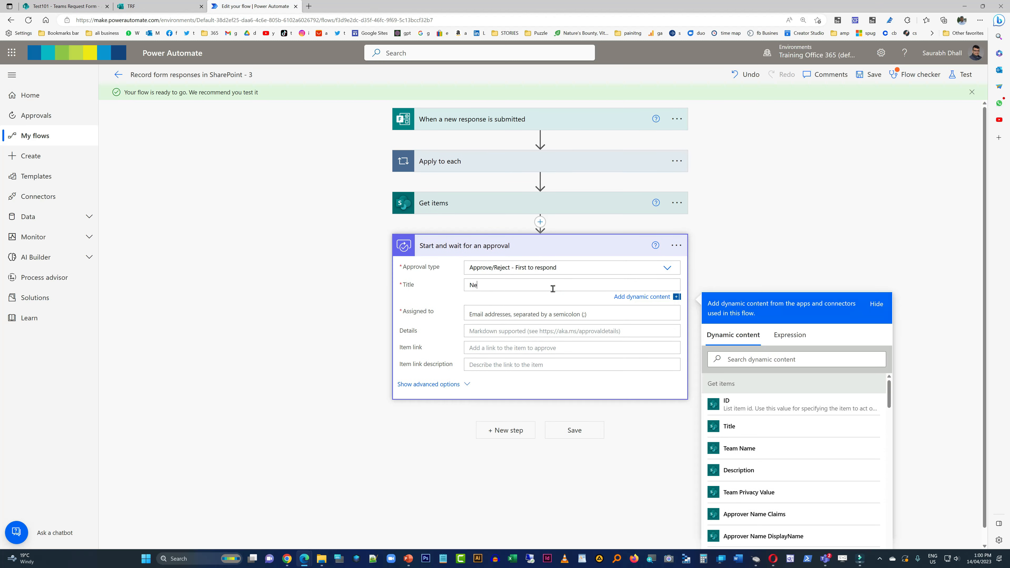
type("w Teams Request by")
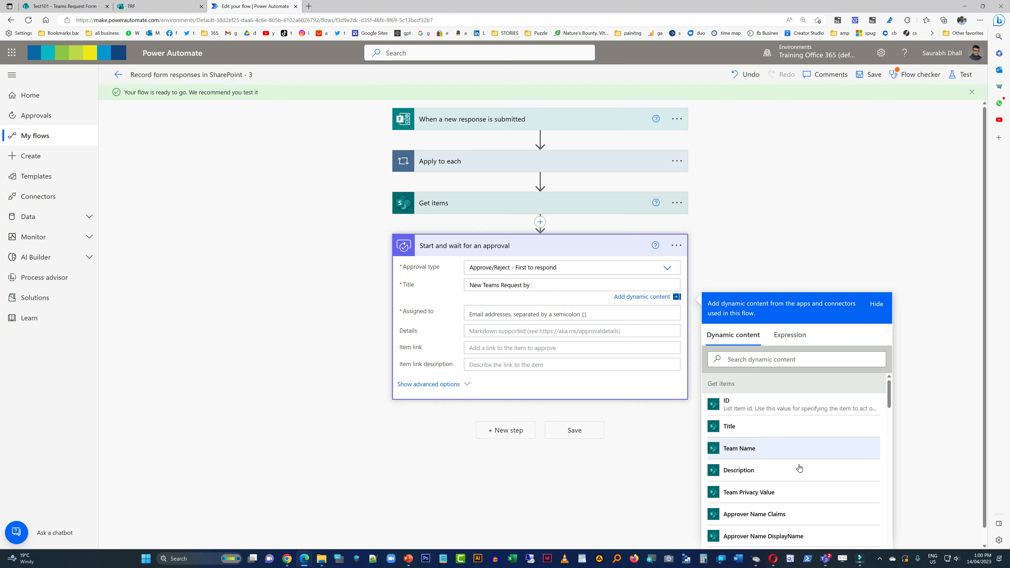
scroll(800, 471, "down", 3)
scroll(801, 474, "down", 1)
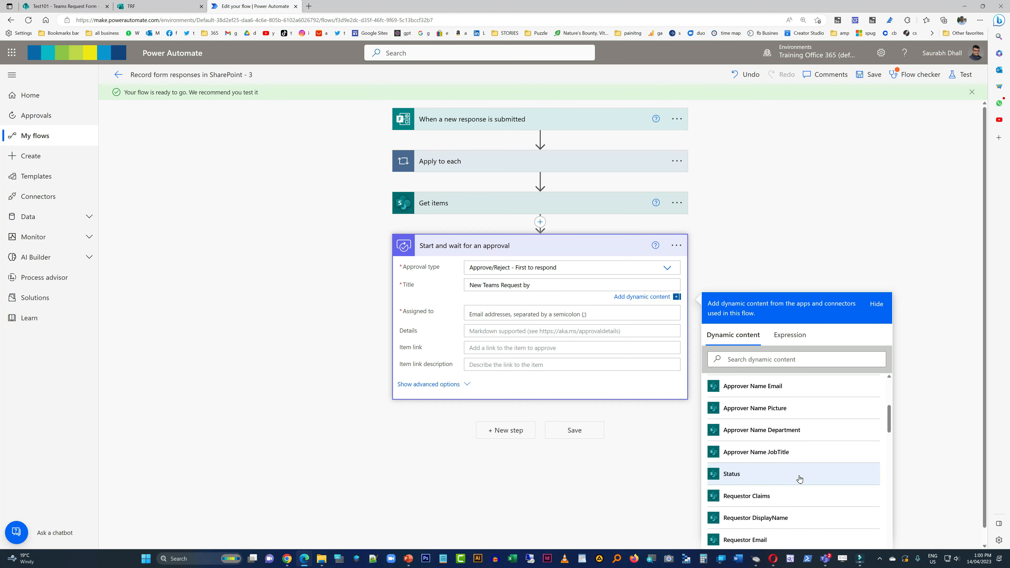
left_click(776, 518)
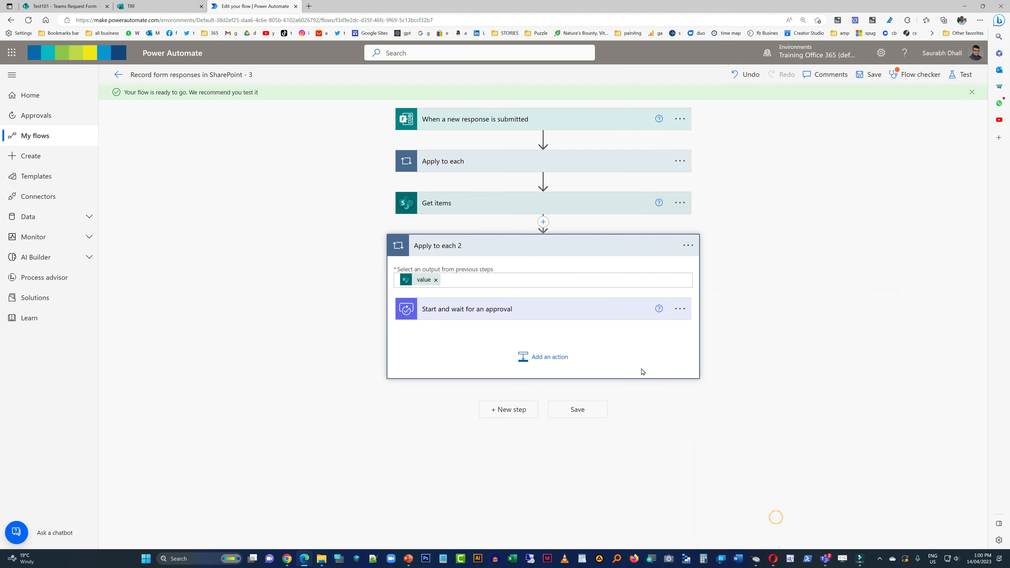
- Expand the approval action inside Apply to each 2 and assign it to the approver's account at sharepointist.com
left_click(512, 310)
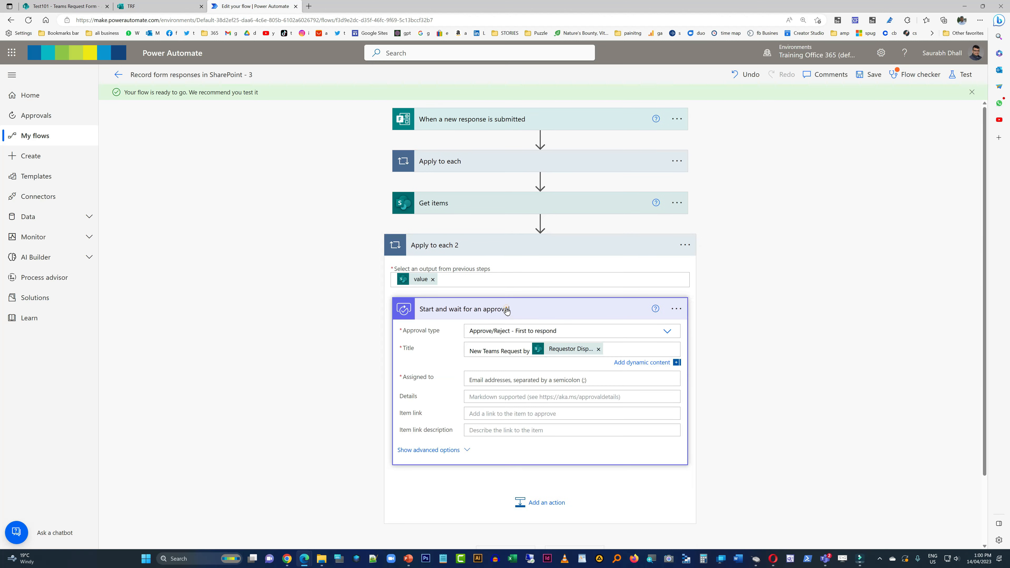
left_click(519, 382)
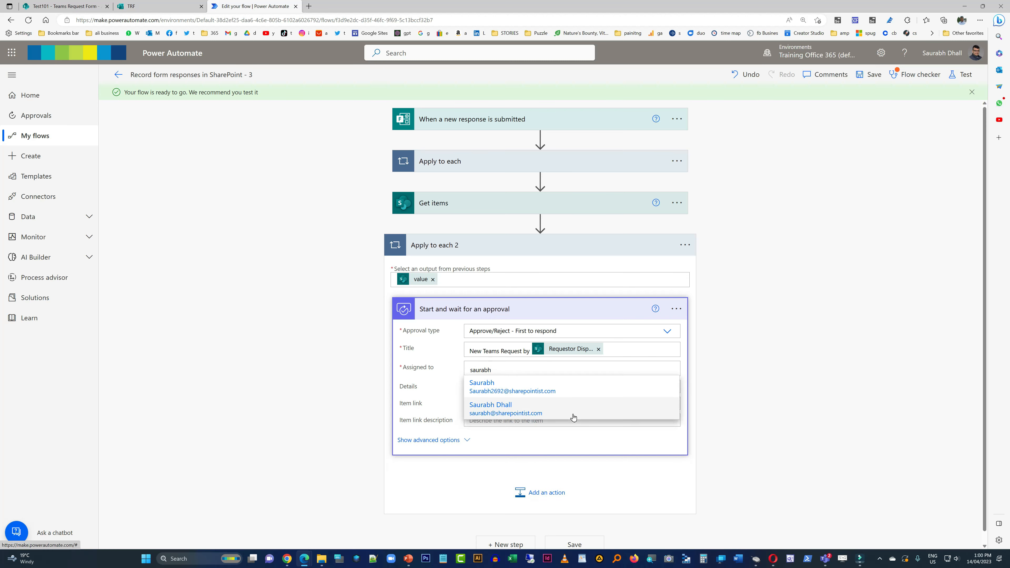
left_click(571, 413)
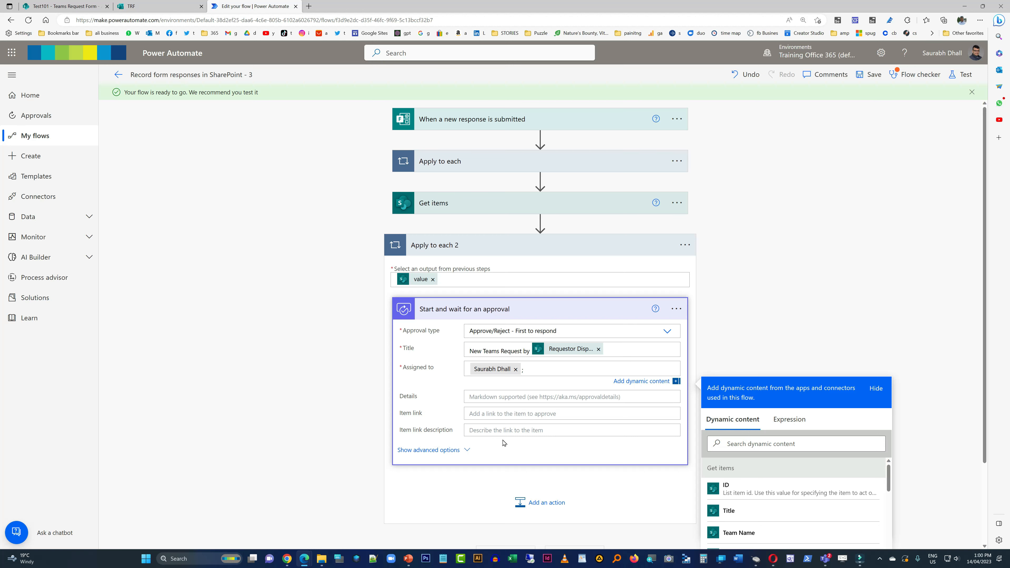
left_click(479, 430)
left_click(757, 497)
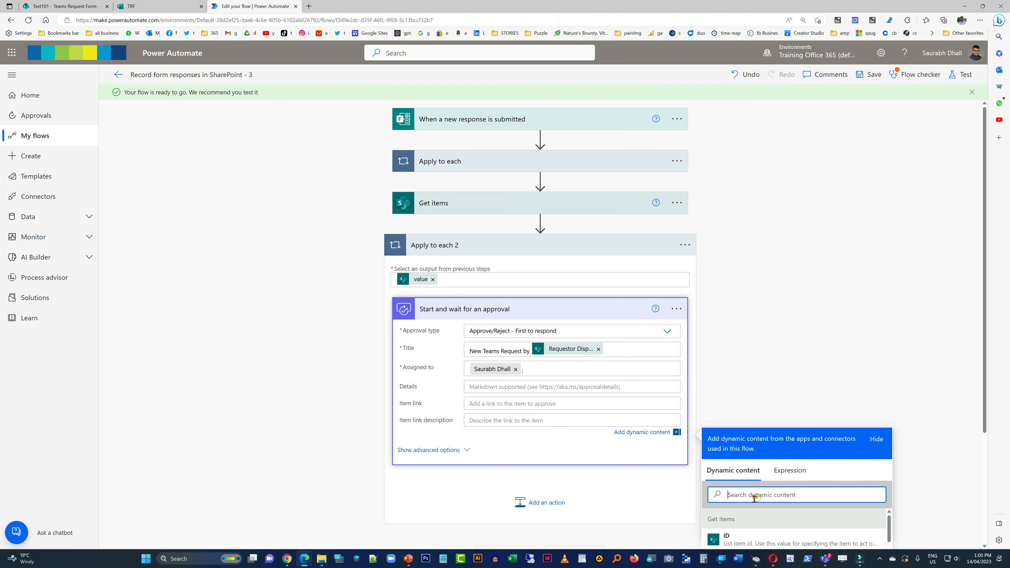
type("lin")
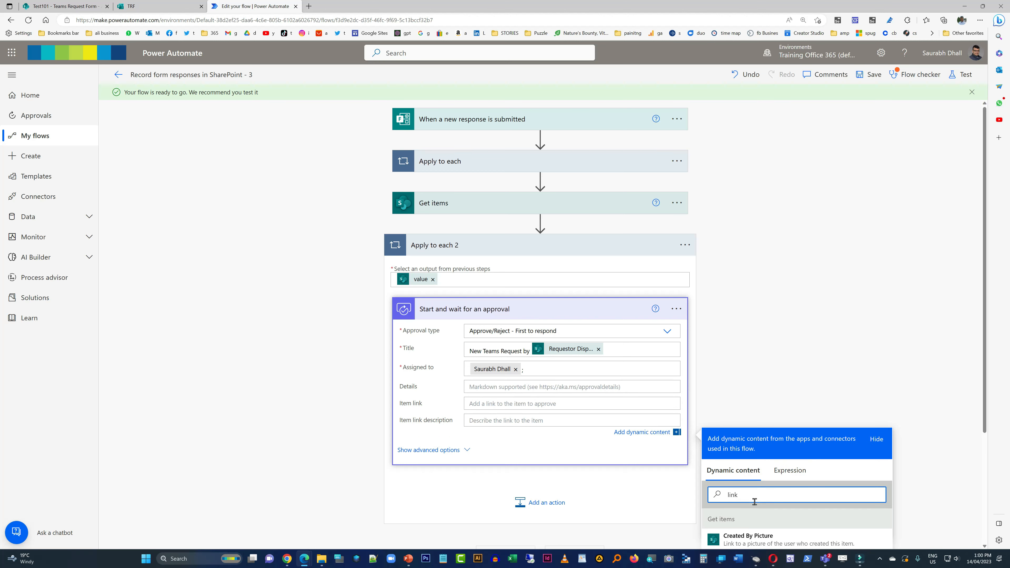
type("k")
scroll(750, 477, "down", 4)
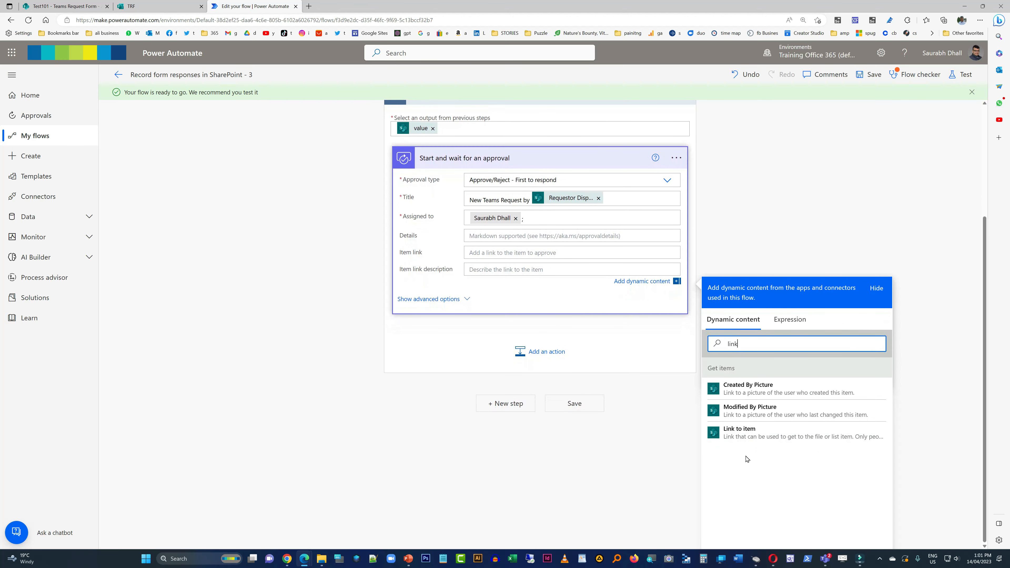
left_click(740, 431)
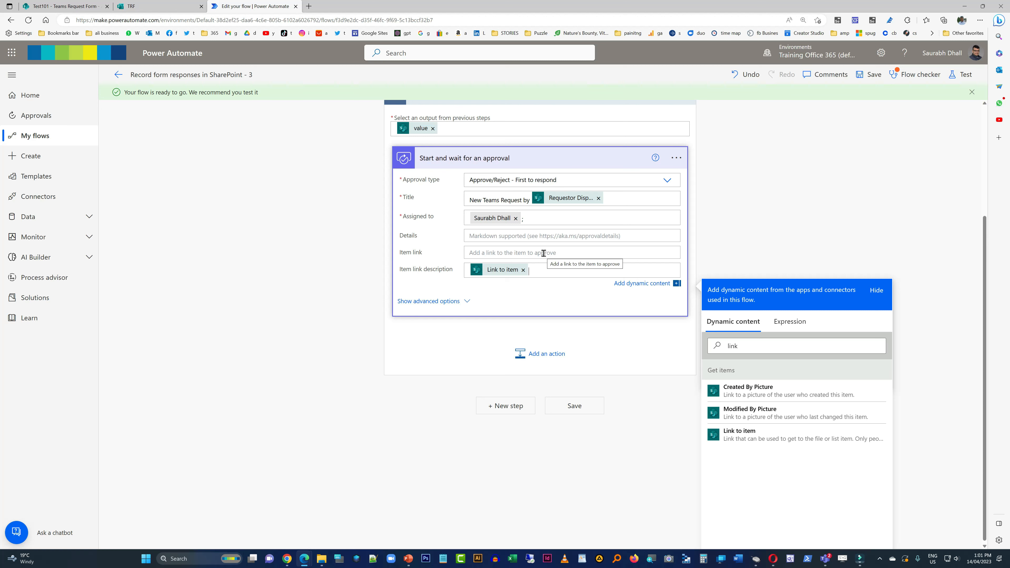
left_click(523, 270)
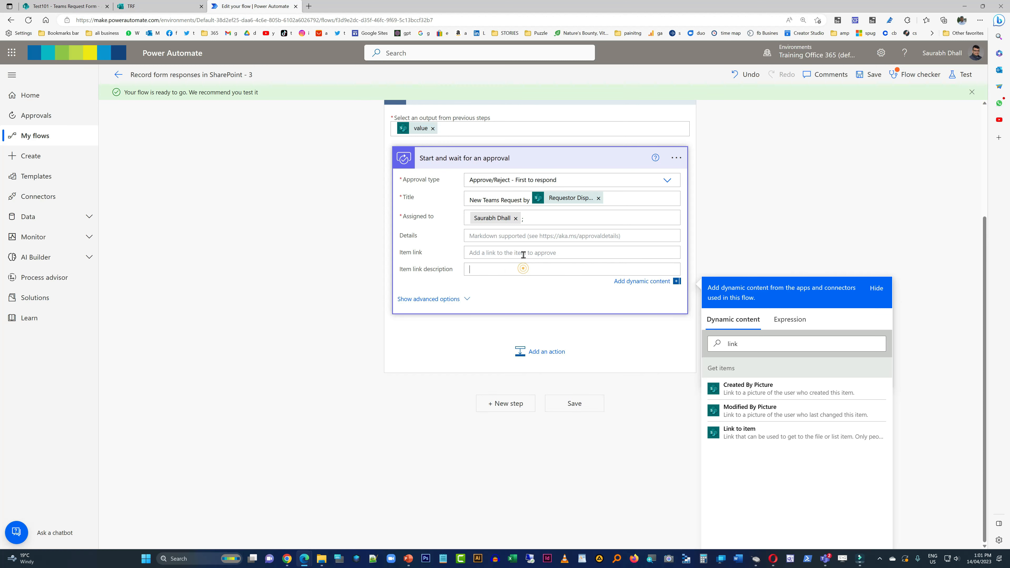
- Search the dynamic content for the item link and insert Link to item as the approval's Item link
left_click(524, 254)
left_click(768, 343)
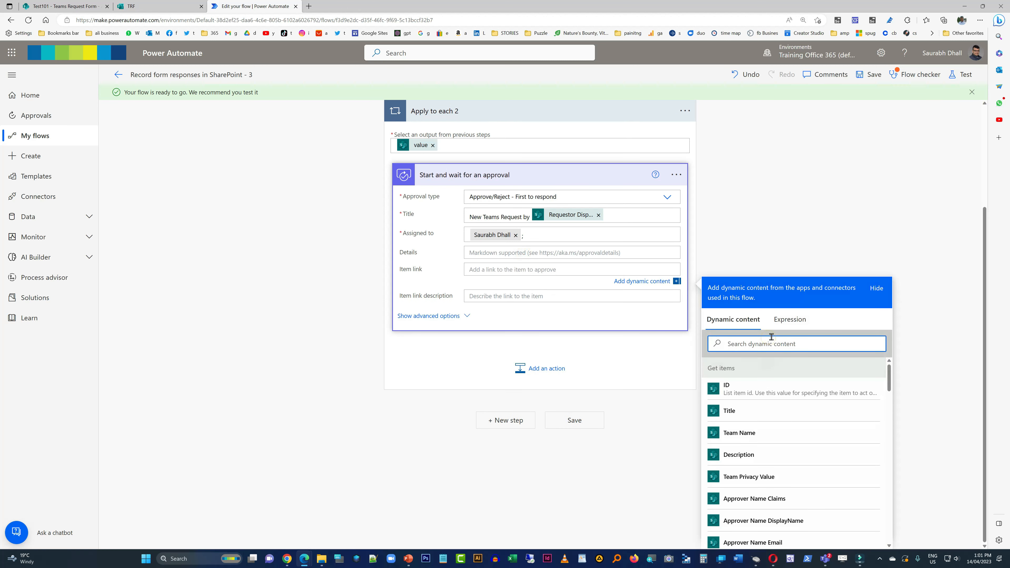
type("liink")
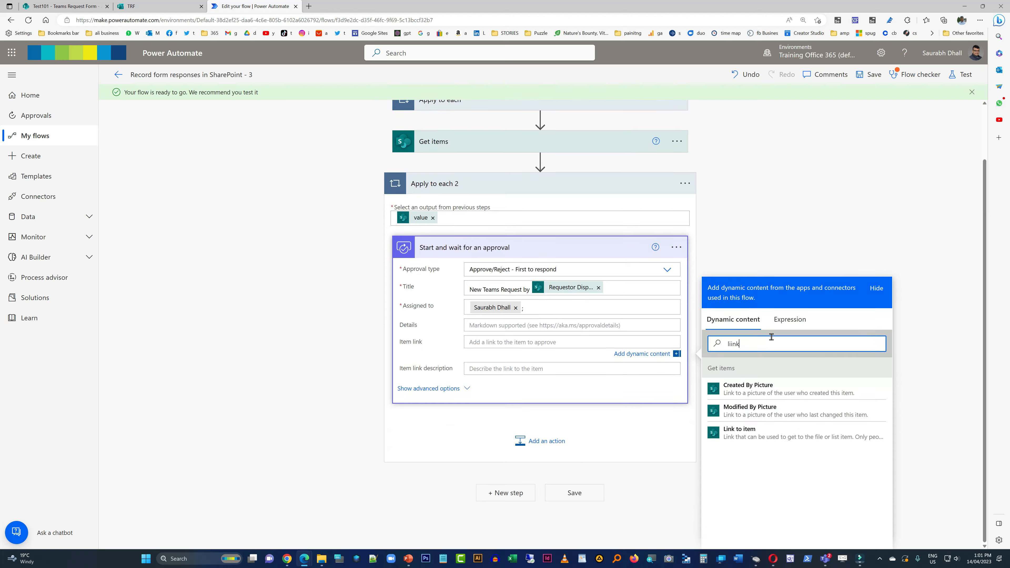
left_click(763, 438)
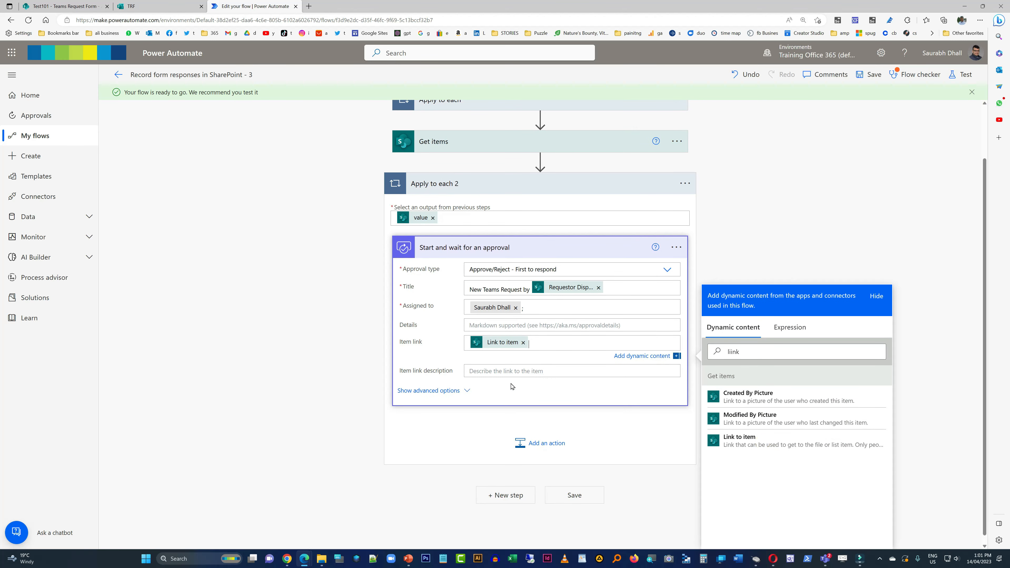
- Set the approval's Details to "Requested Teams Name -" followed by the Team Name dynamic content from Get items
left_click(498, 327)
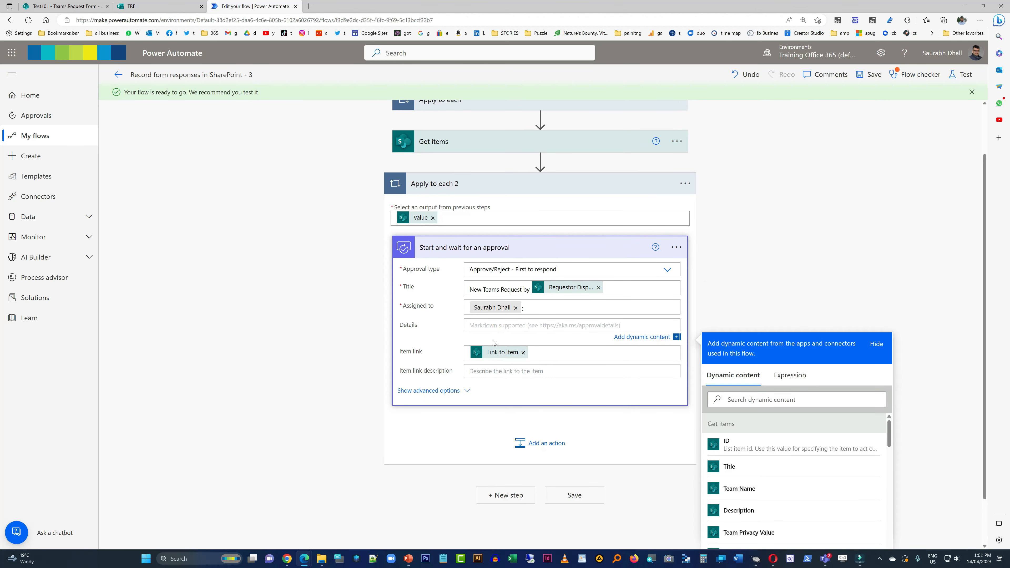
type("Please")
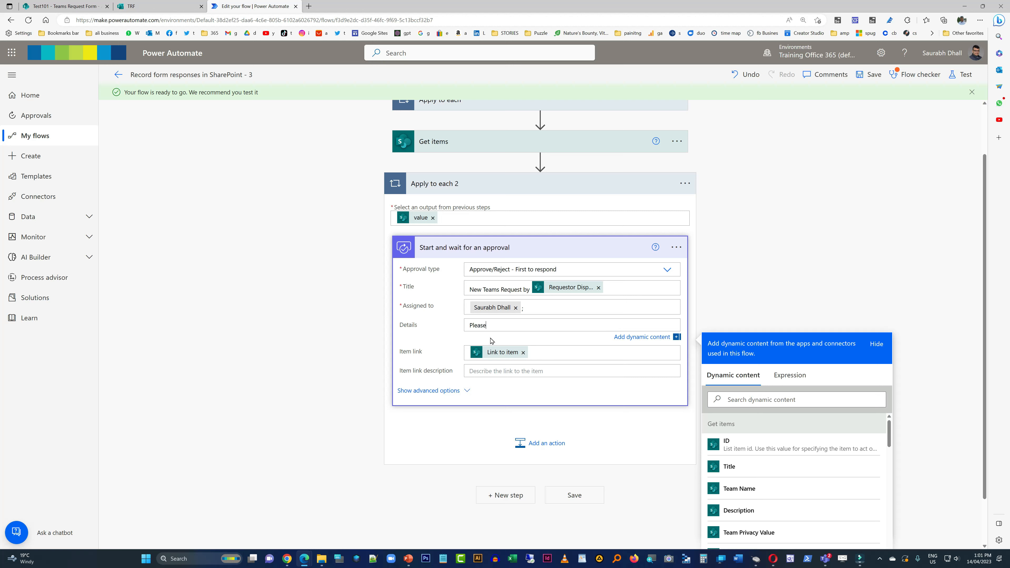
key("BackSpace")
key("BackSpace")
key("BackSpace")
key("BackSpace")
key("BackSpace")
key("BackSpace")
type("Requested Teams Name -")
left_click(756, 489)
left_click(813, 229)
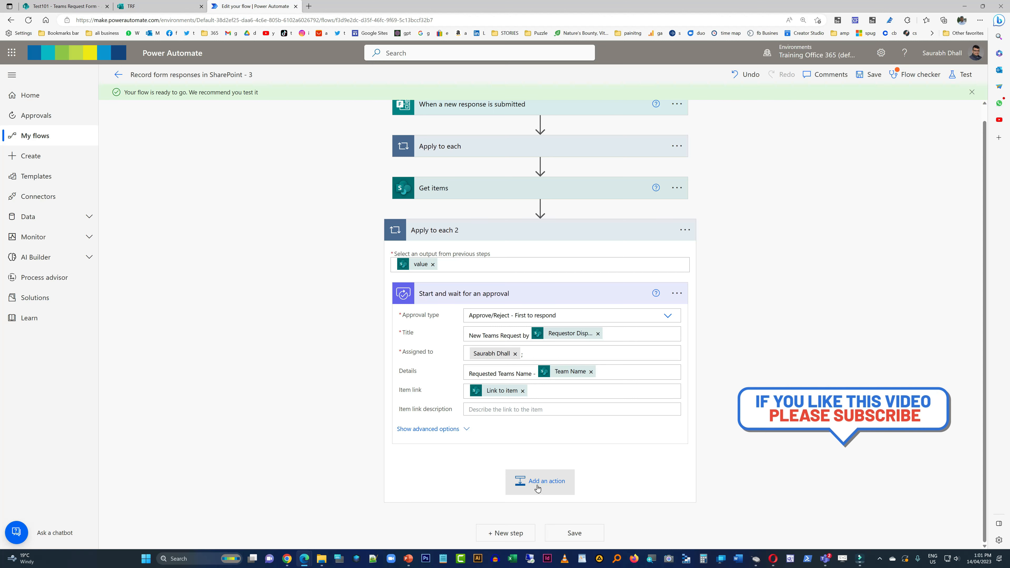
- Show the approval's advanced options, and add a Condition after the approval inside Apply to each 2
left_click(455, 429)
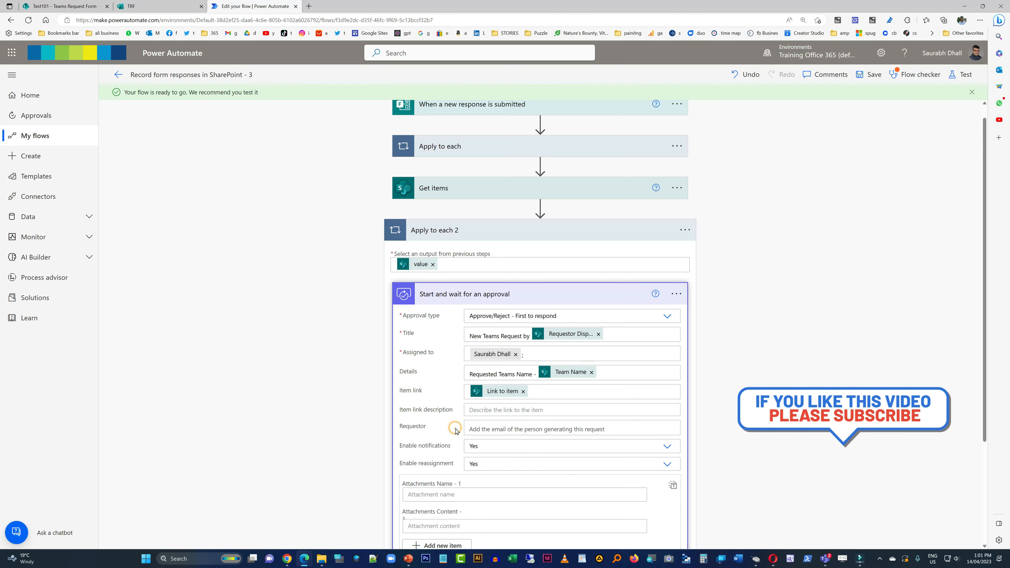
scroll(452, 432, "down", 3)
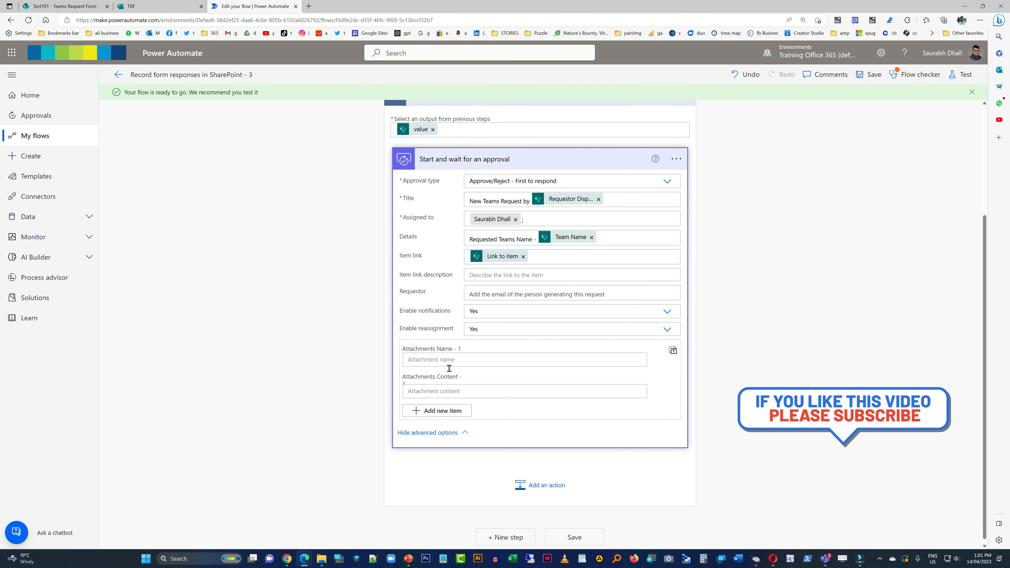
left_click(534, 482)
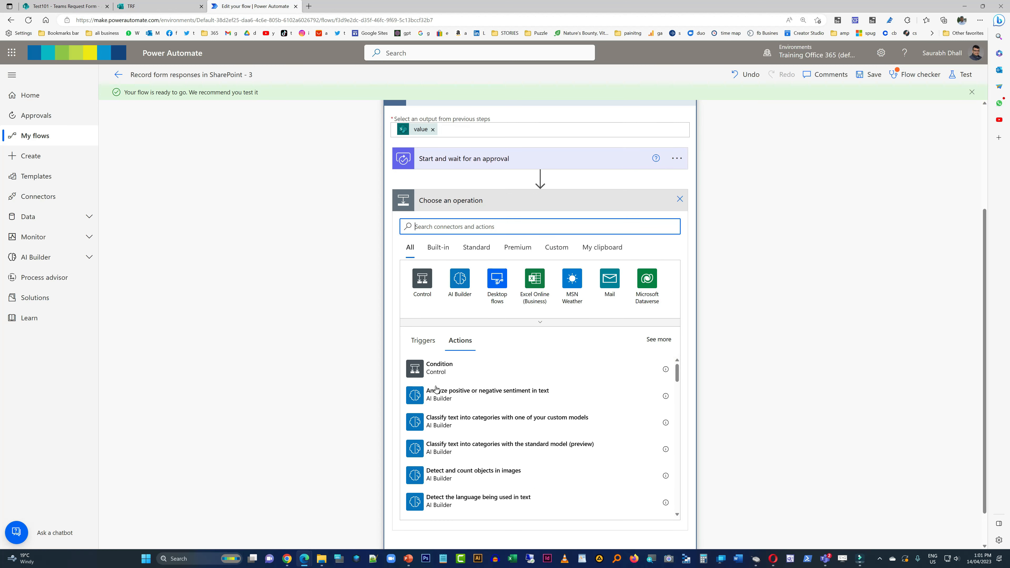
left_click(440, 372)
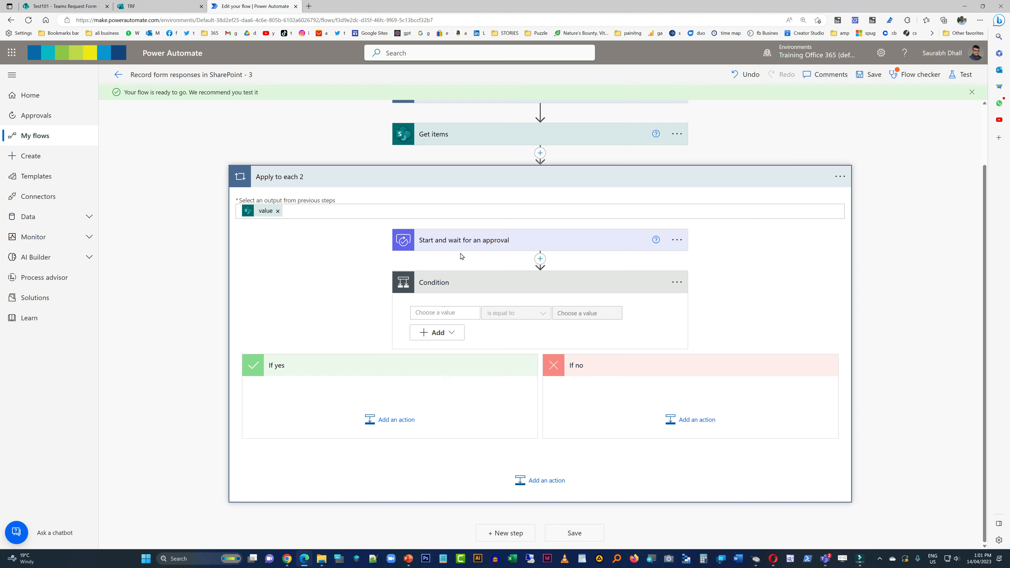
- Set the condition to check that the approval's Outcome is equal to "Approve"
left_click(451, 313)
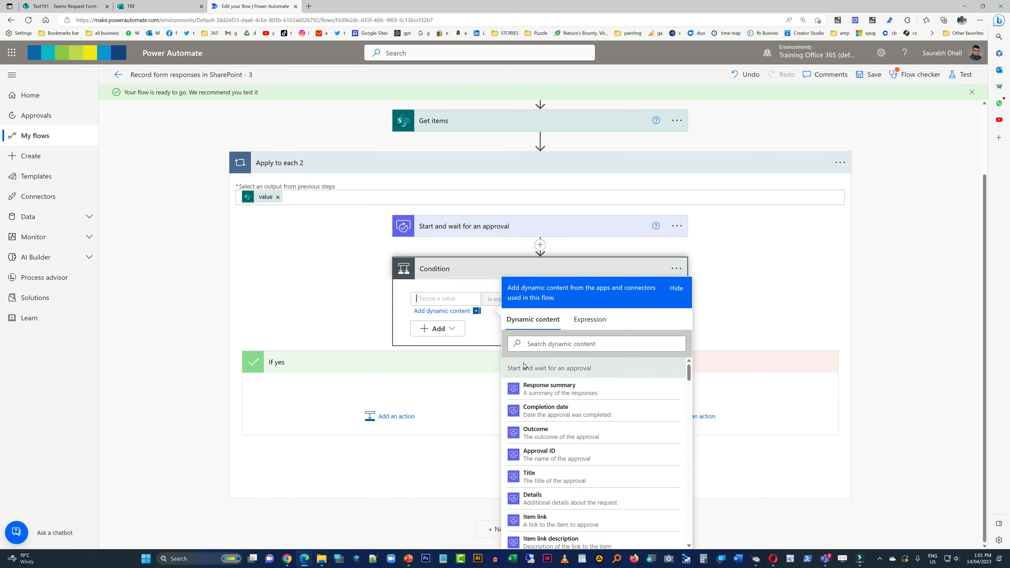
left_click(565, 433)
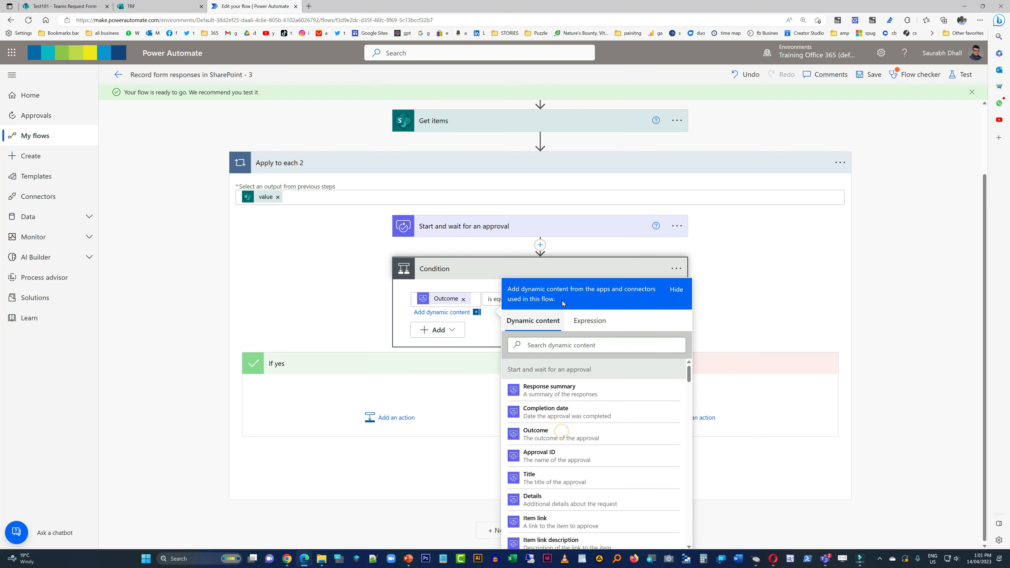
left_click(593, 273)
left_click(535, 349)
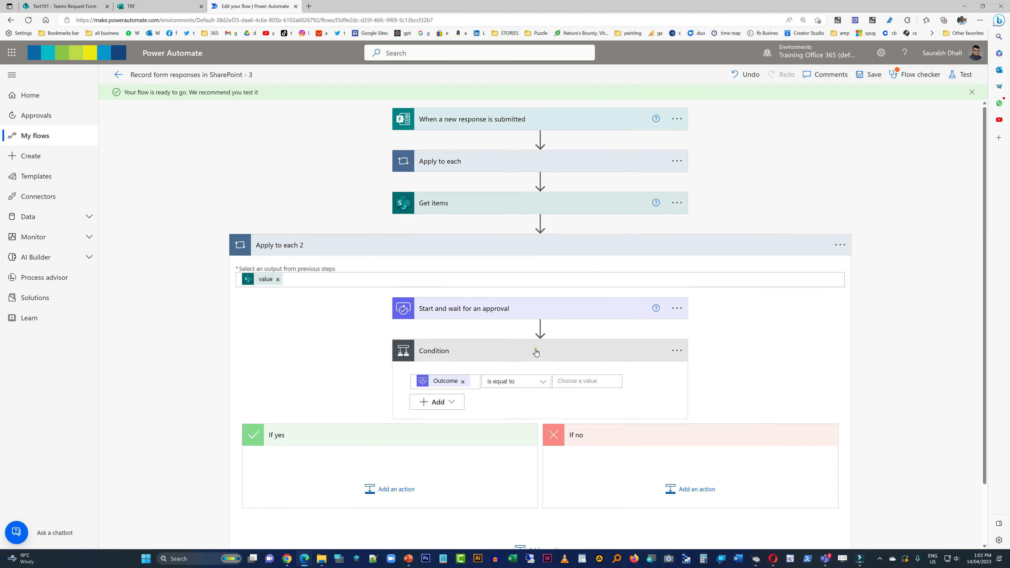
left_click(579, 384)
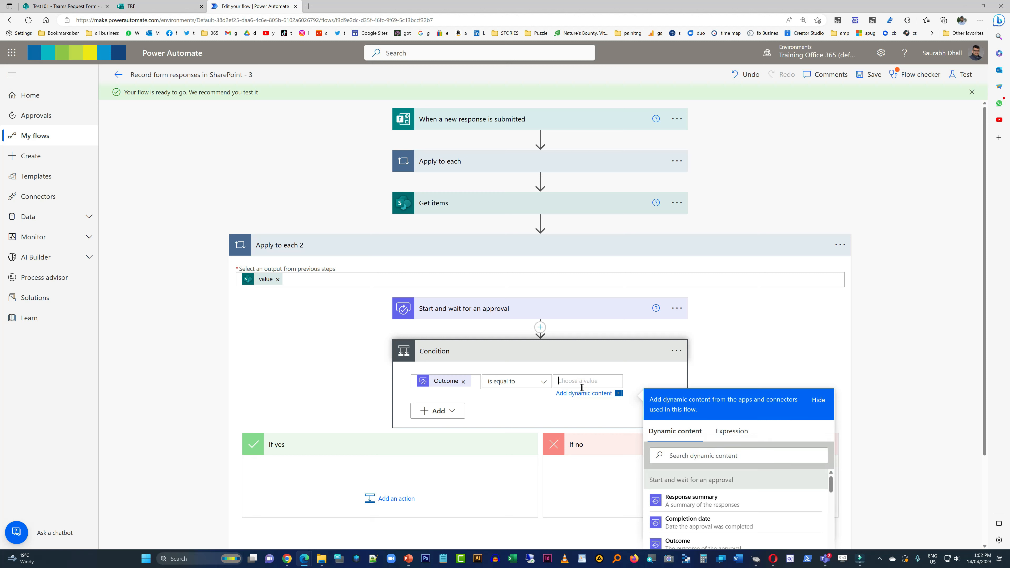
type("Approve")
- Search for teams actions in the If yes branch and add the Microsoft Teams action Create a team
left_click(380, 499)
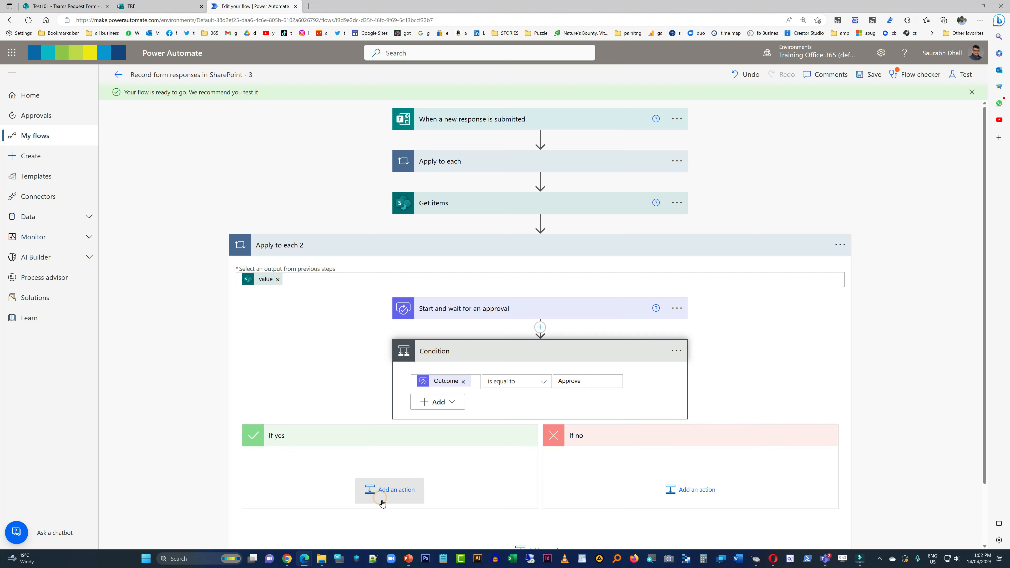
left_click(385, 493)
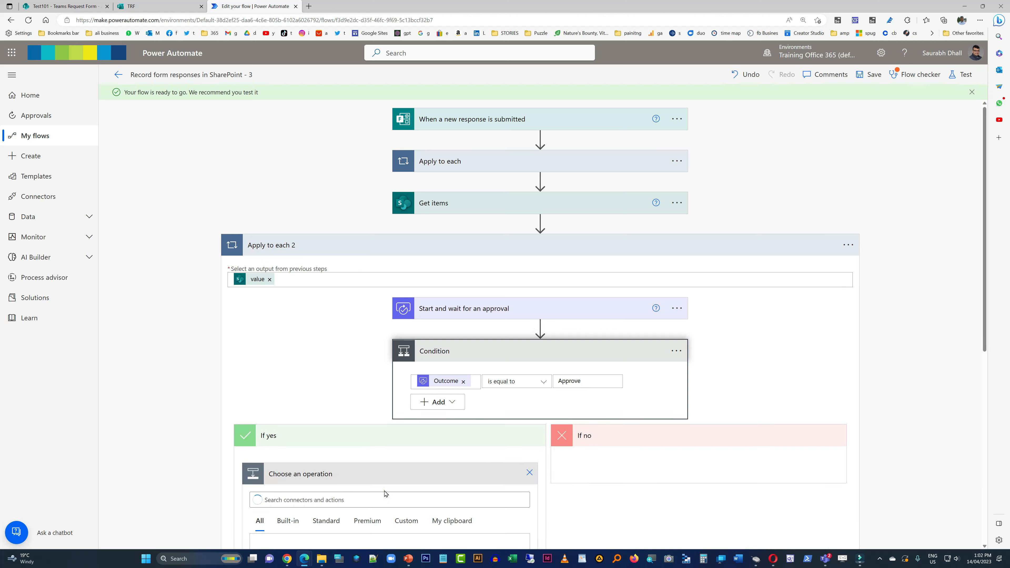
type("teams")
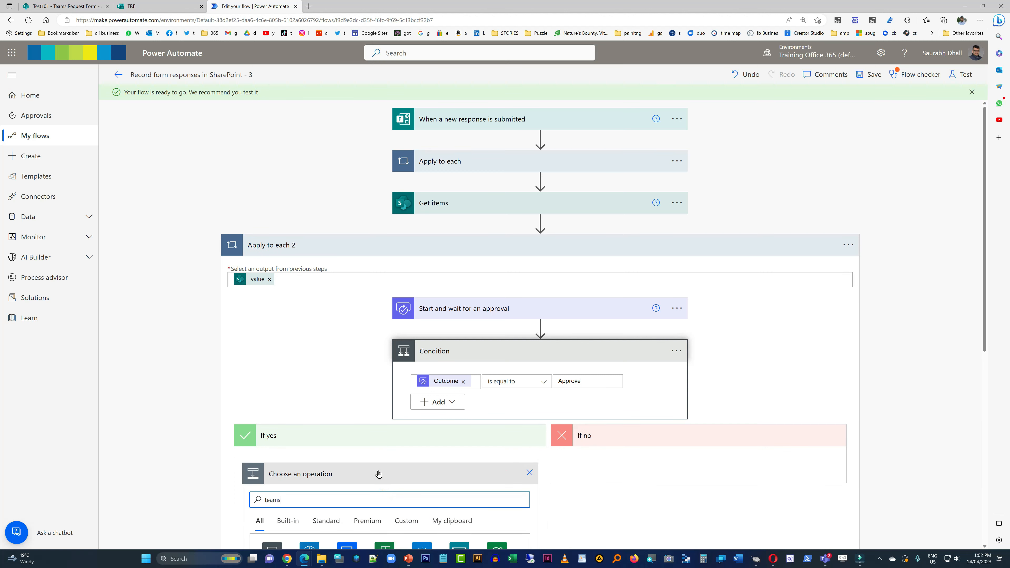
scroll(316, 382, "down", 8)
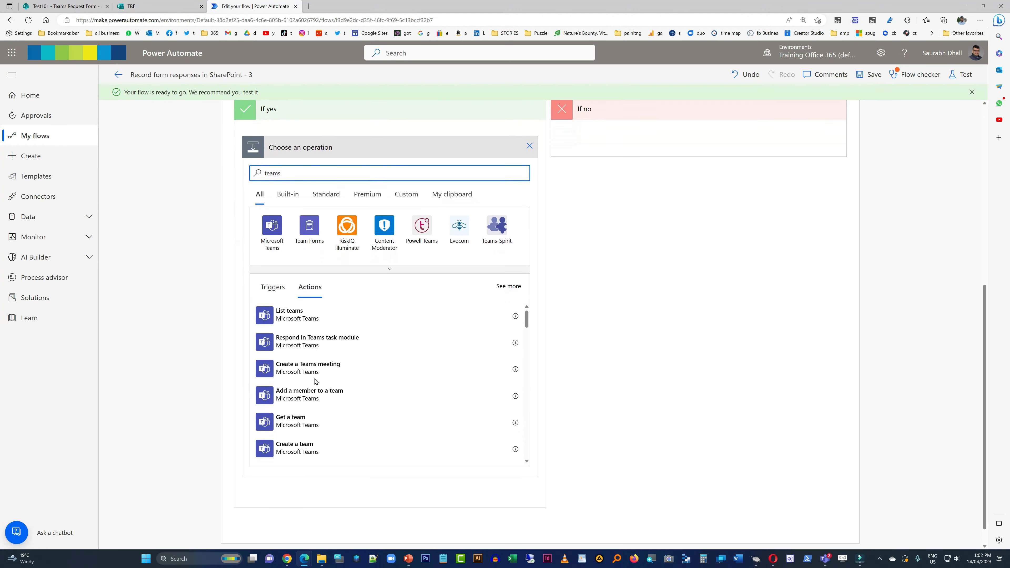
left_click(309, 446)
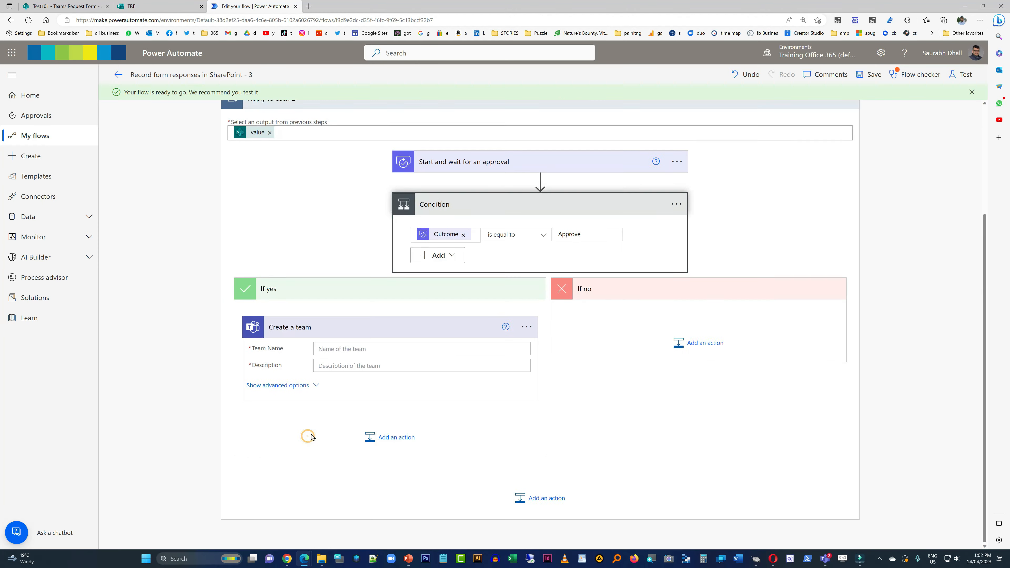
- Fill the Create a team action's Team Name and Description with the Team Name and Description dynamic content from Get items
left_click(434, 330)
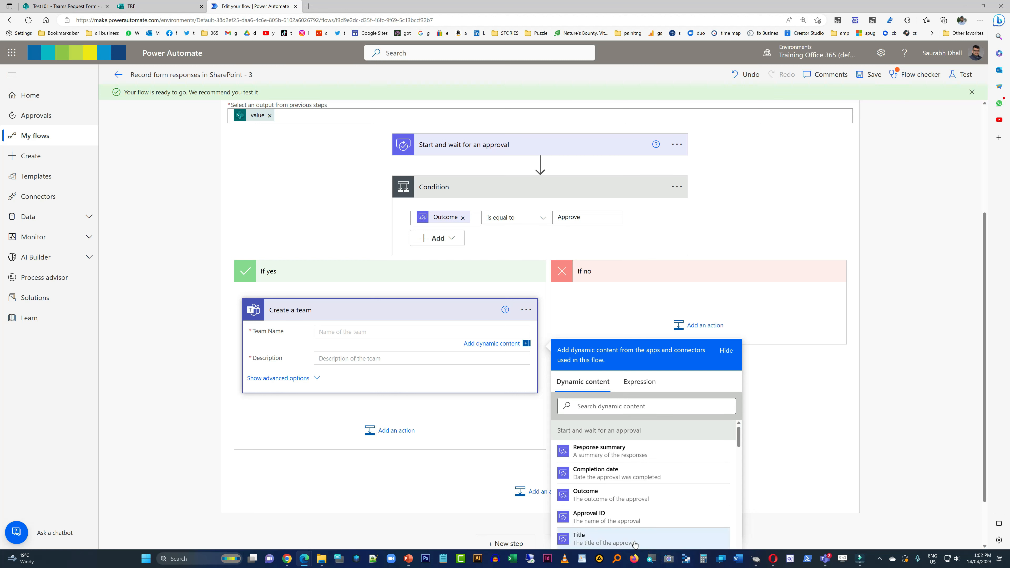
scroll(661, 499, "down", 1)
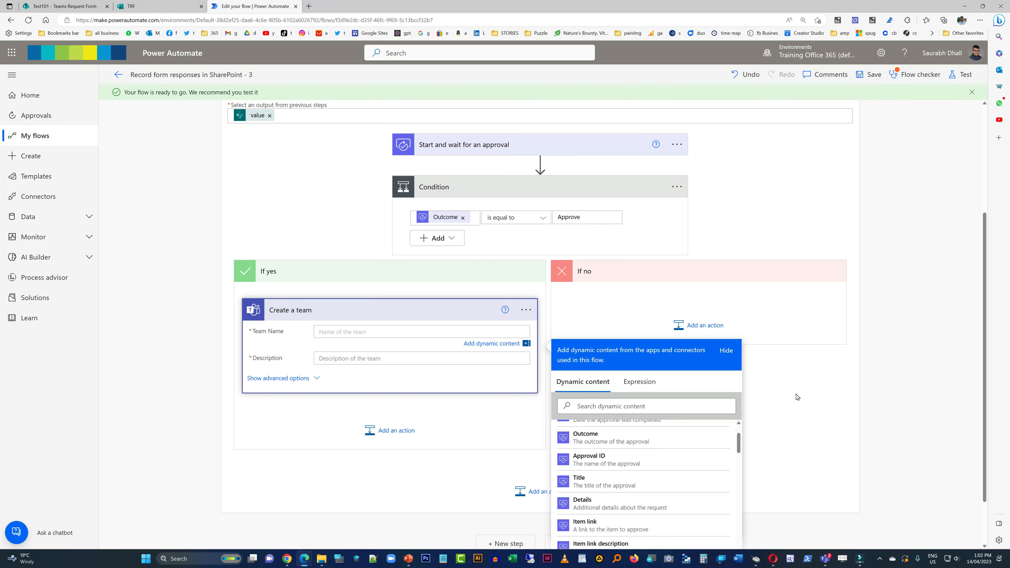
scroll(757, 413, "down", 1)
scroll(662, 428, "down", 3)
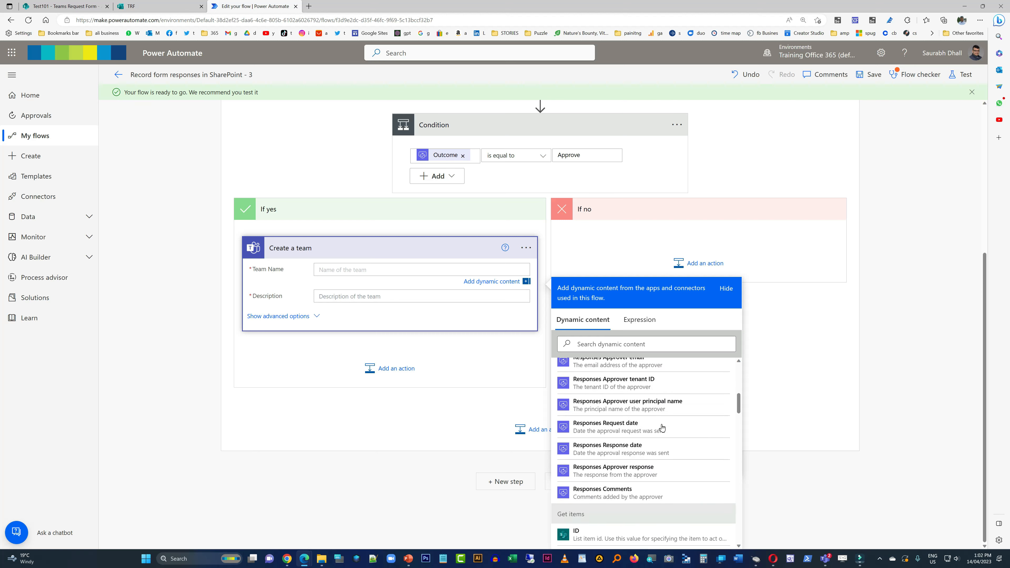
scroll(661, 427, "down", 2)
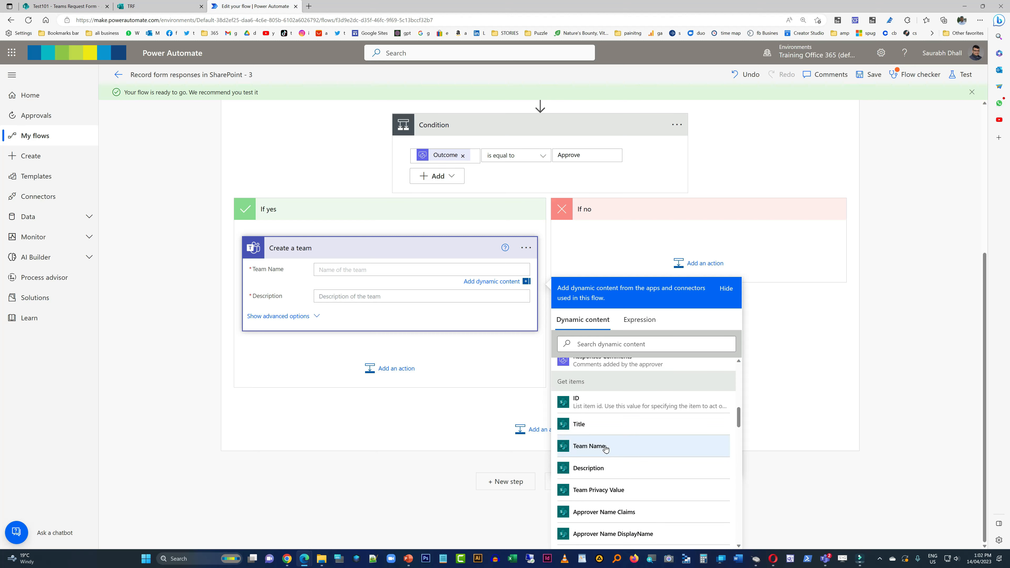
left_click(589, 446)
left_click(357, 298)
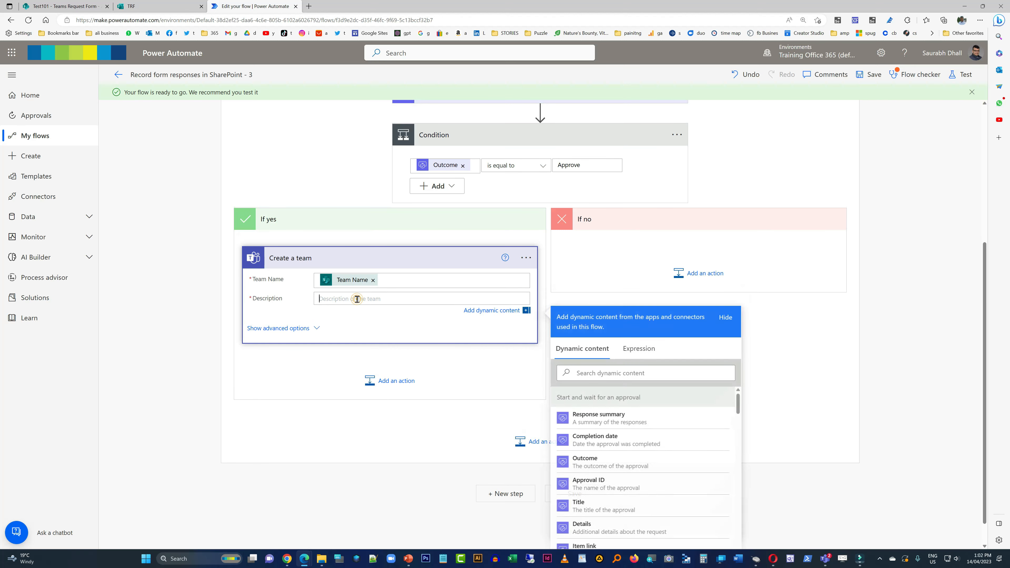
scroll(624, 457, "down", 5)
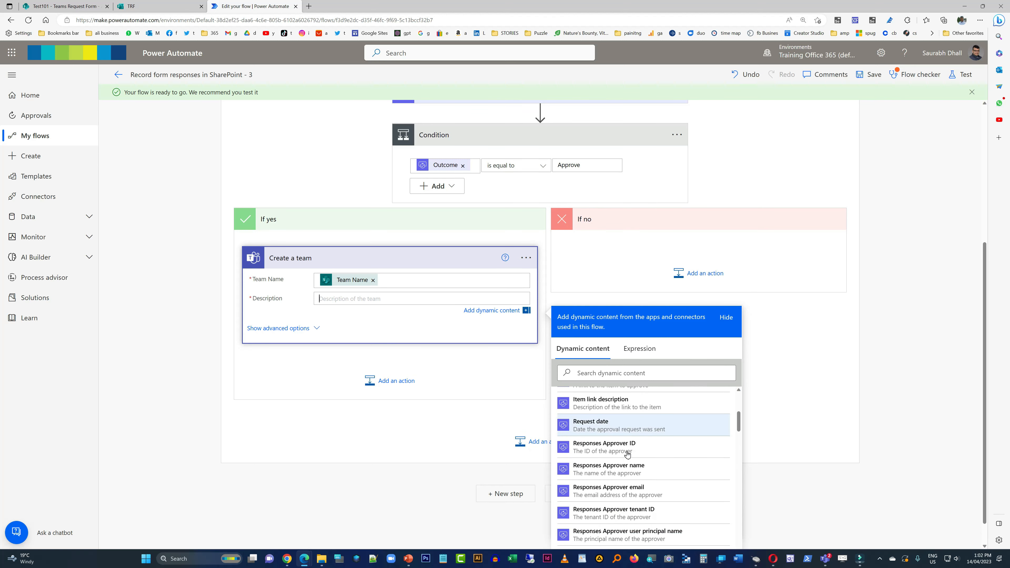
left_click(623, 469)
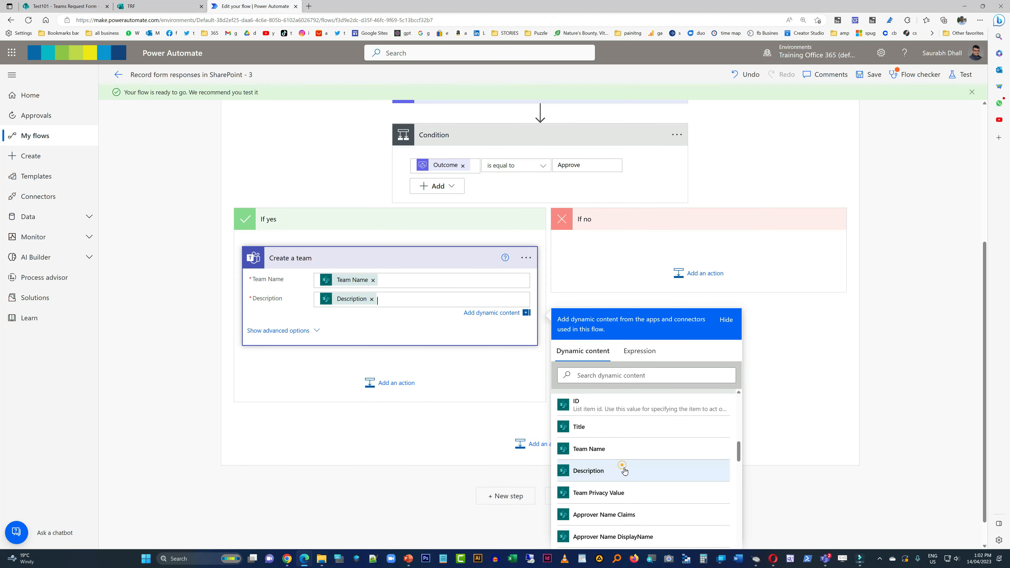
- Show the advanced options of Create a team and set Visibility to a custom value using the Team Privacy Value dynamic content
left_click(308, 331)
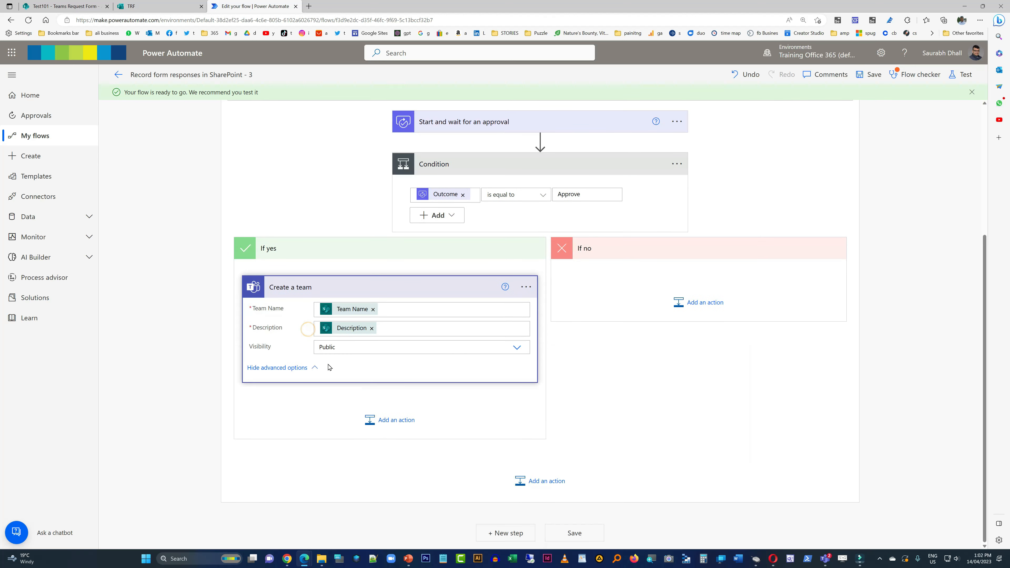
left_click(389, 350)
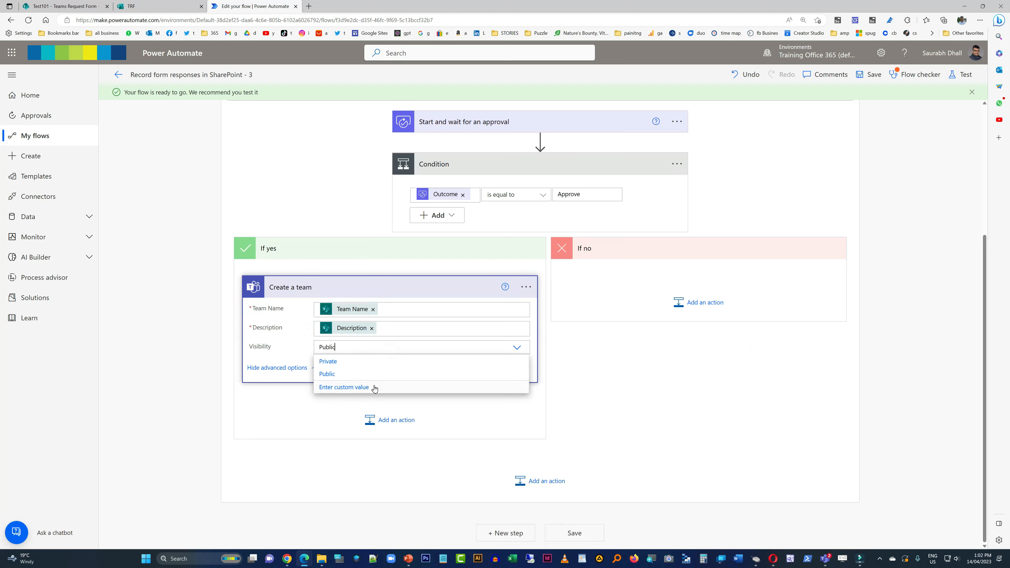
left_click(378, 385)
scroll(672, 472, "down", 10)
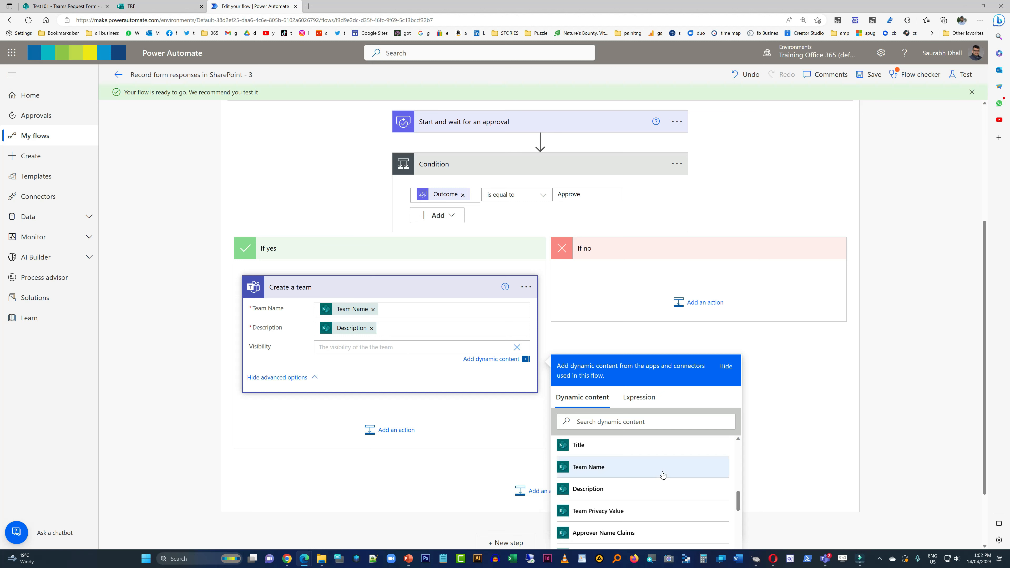
left_click(622, 512)
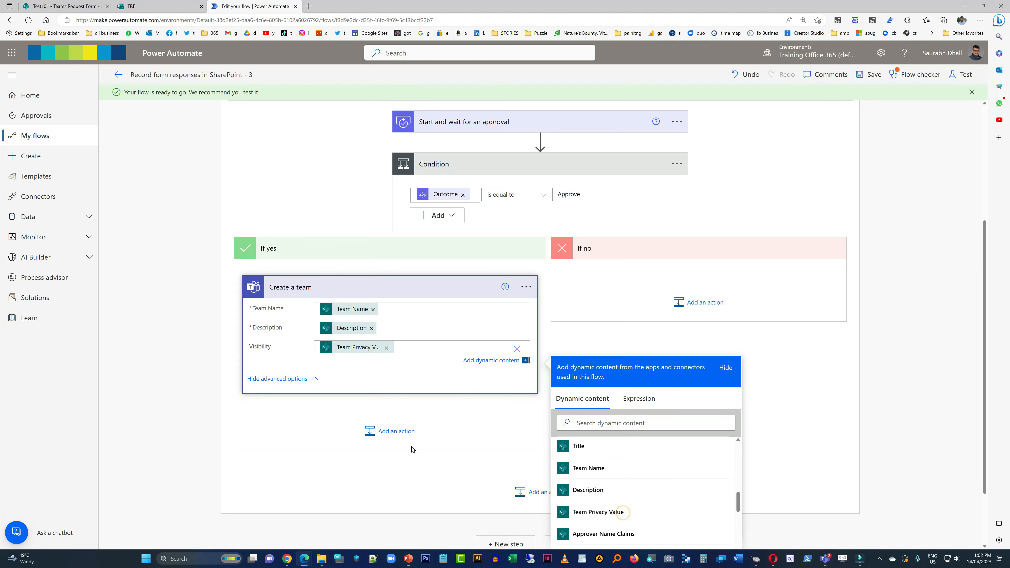
- Search for email actions and add the Office 365 Outlook action Send an email (V2) after Create a team in the If yes branch
left_click(378, 432)
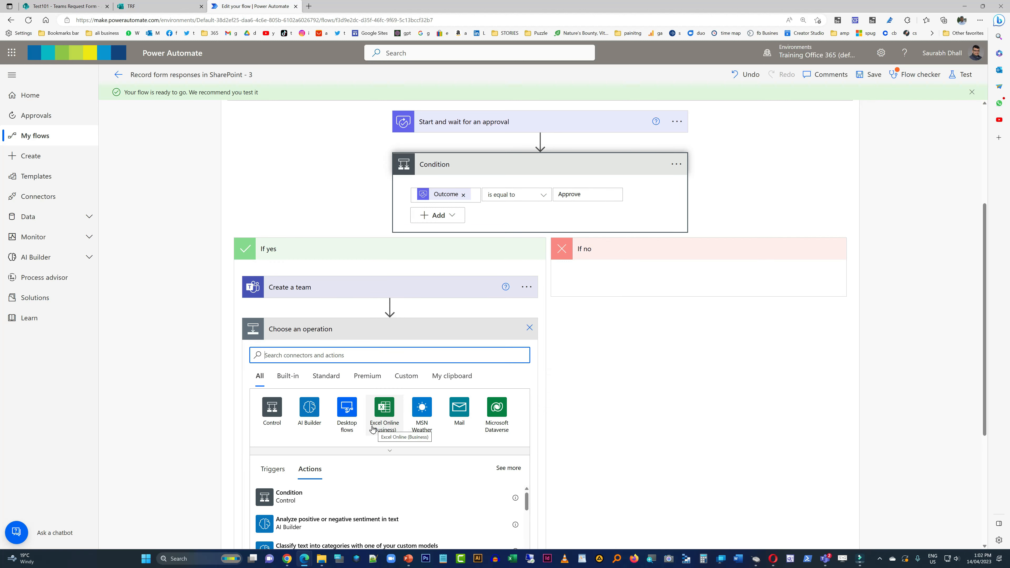
type("email")
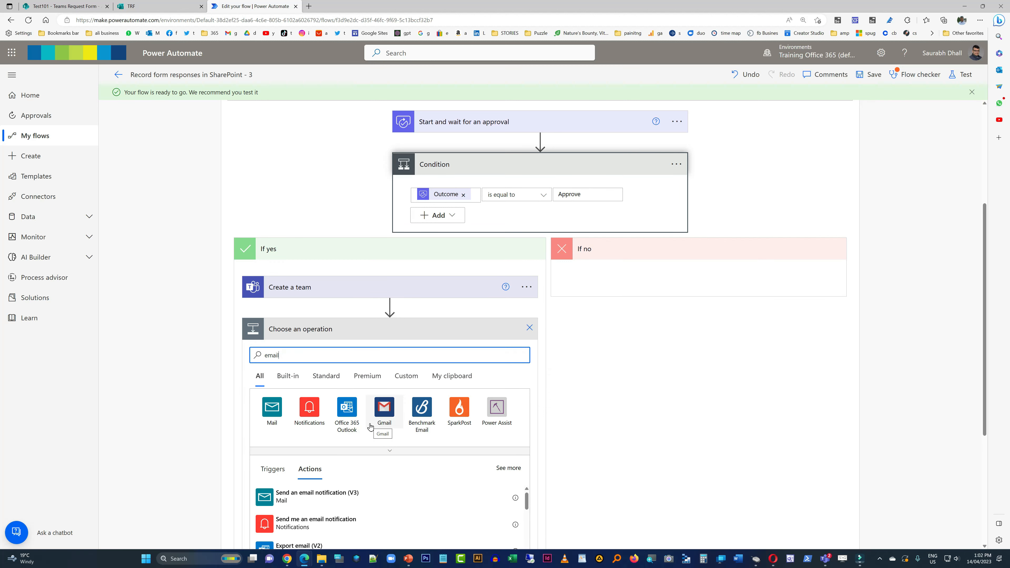
scroll(461, 457, "down", 5)
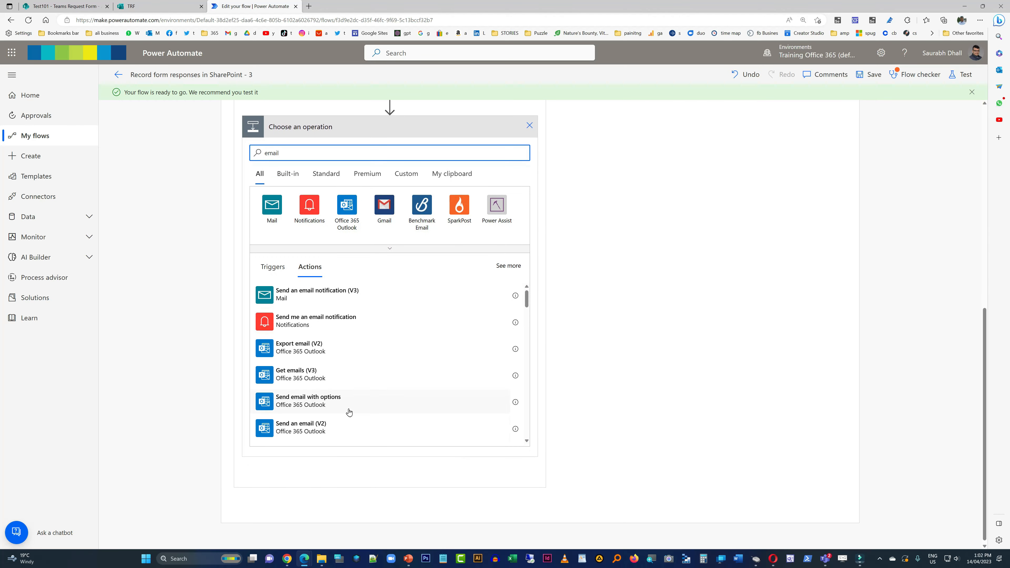
left_click(314, 427)
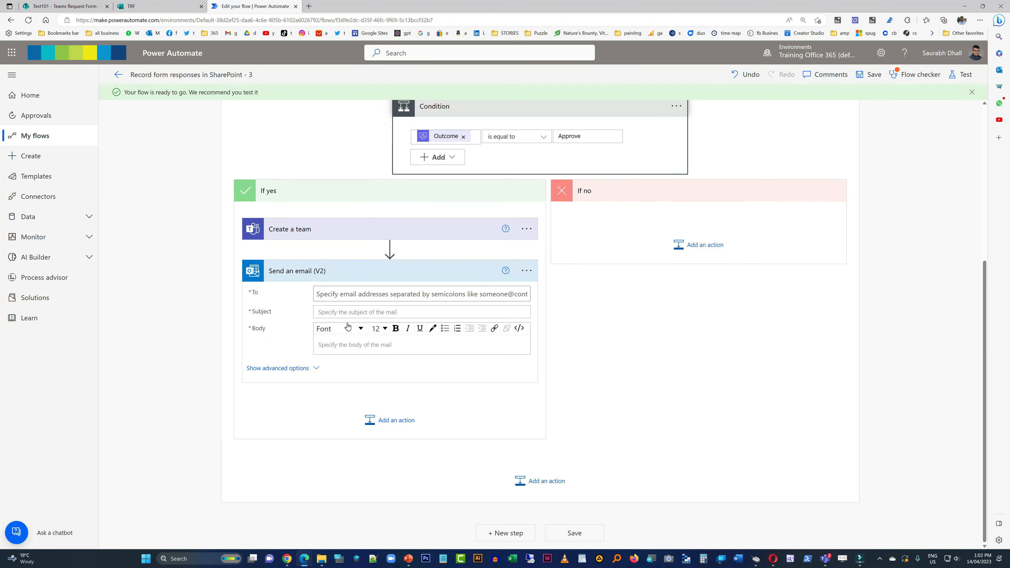
- Set the email's To recipient to the Requestor Email dynamic content from Get items
left_click(442, 294)
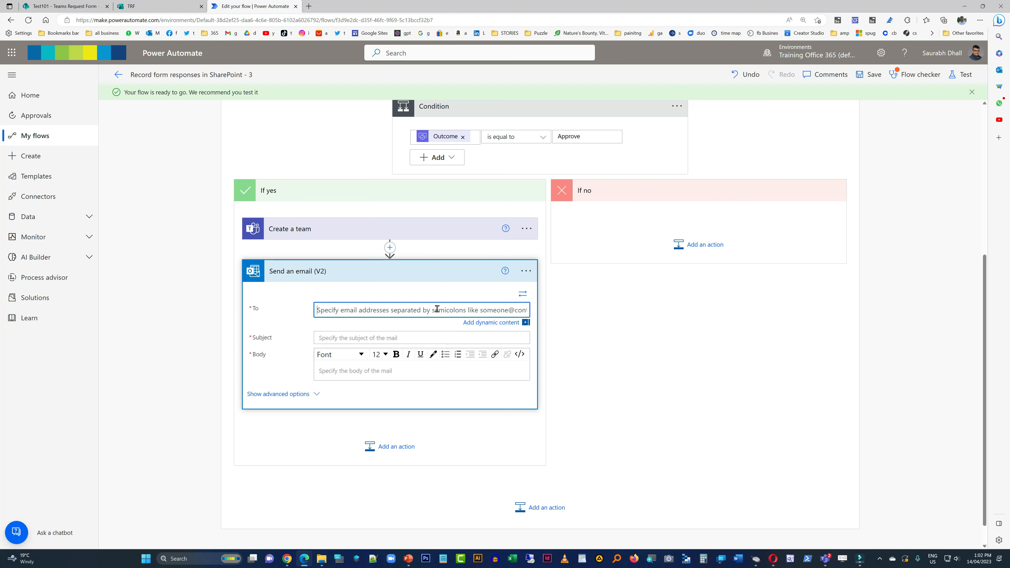
left_click(473, 322)
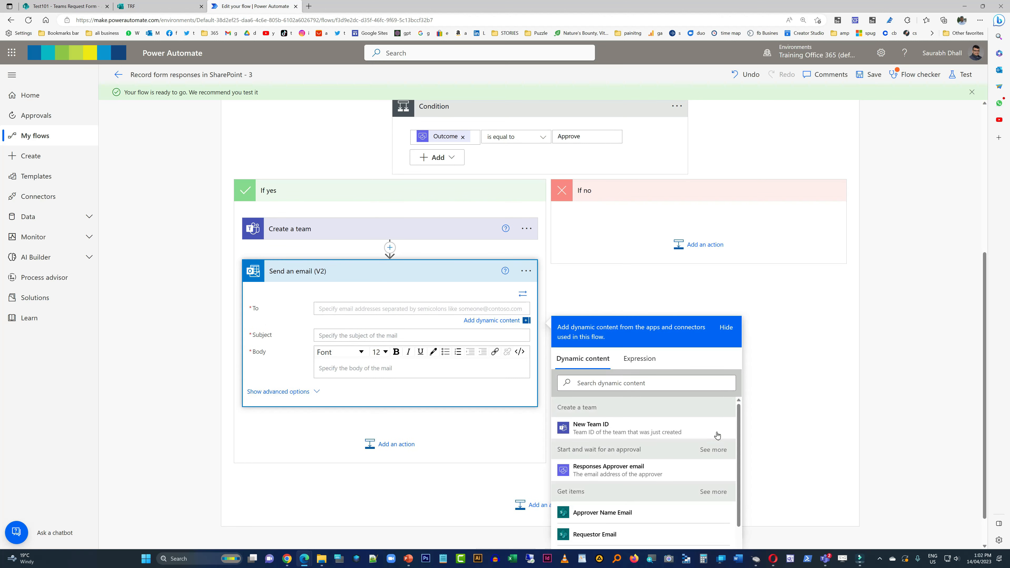
scroll(690, 493, "down", 1)
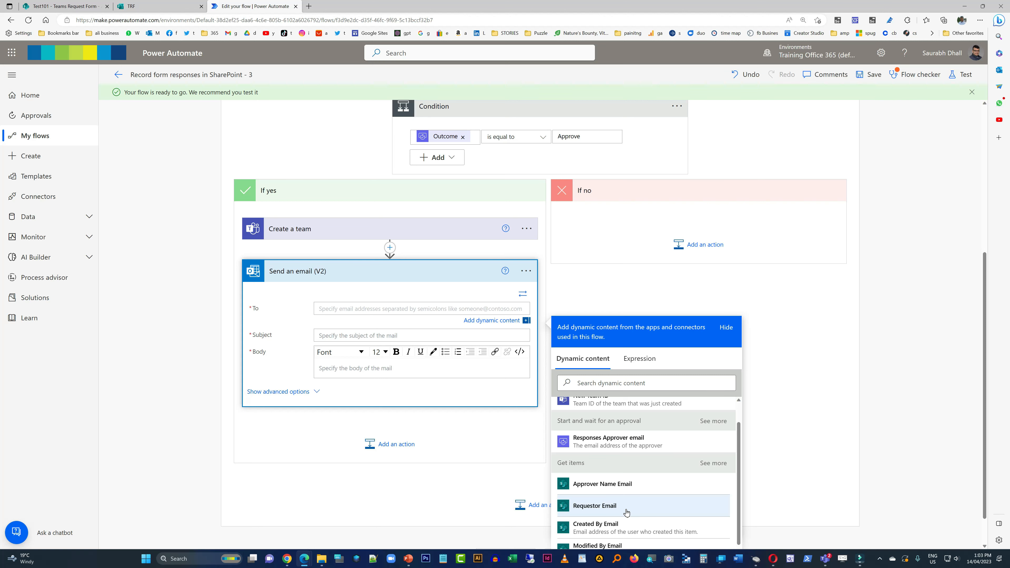
left_click(627, 512)
- Set the email's subject to "New Teams Provisioned ( )" with the Team Name dynamic content from Get items inside the parentheses
left_click(360, 339)
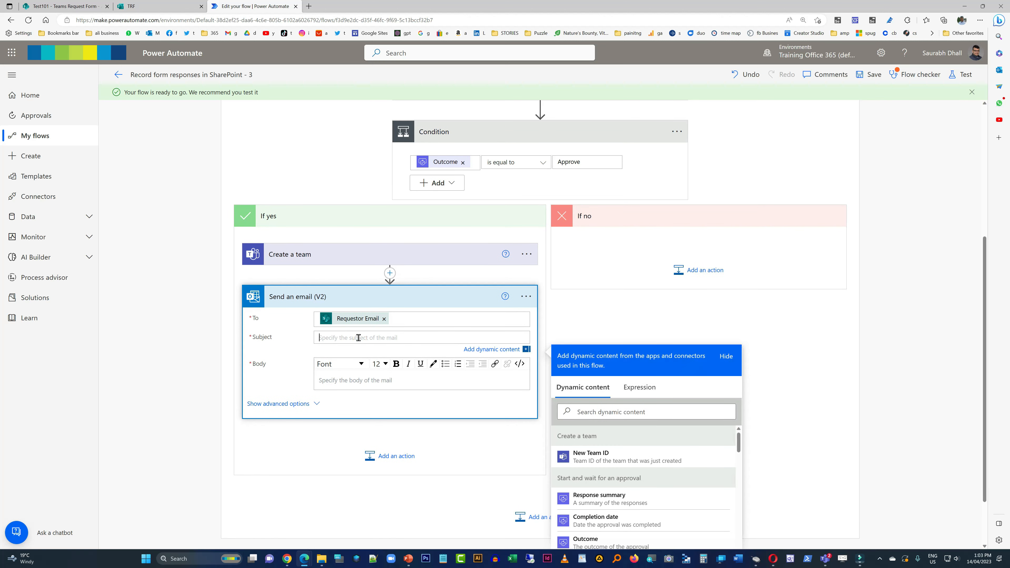
type("New Teams Provisioned (")
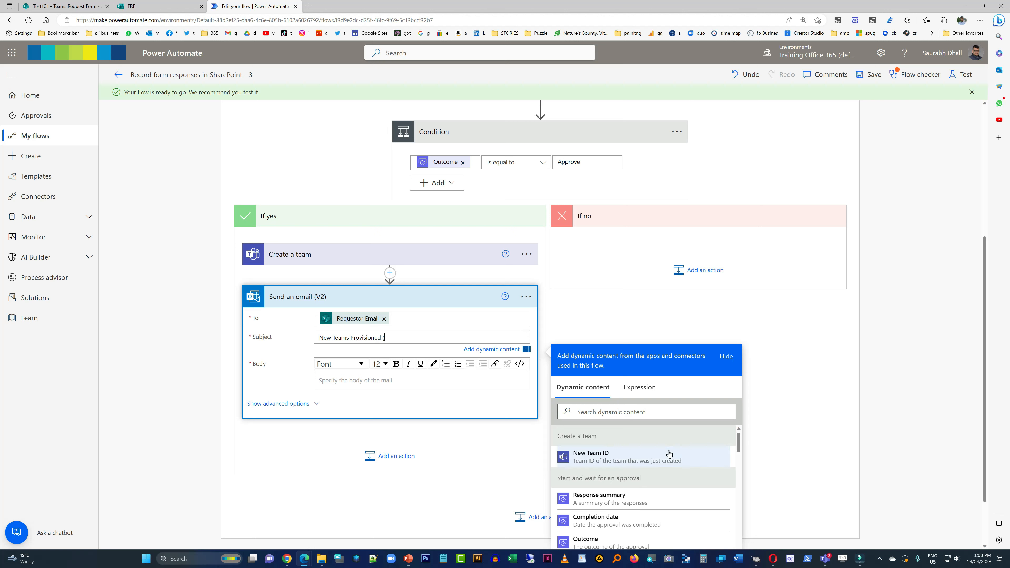
scroll(680, 510, "down", 5)
scroll(680, 511, "down", 5)
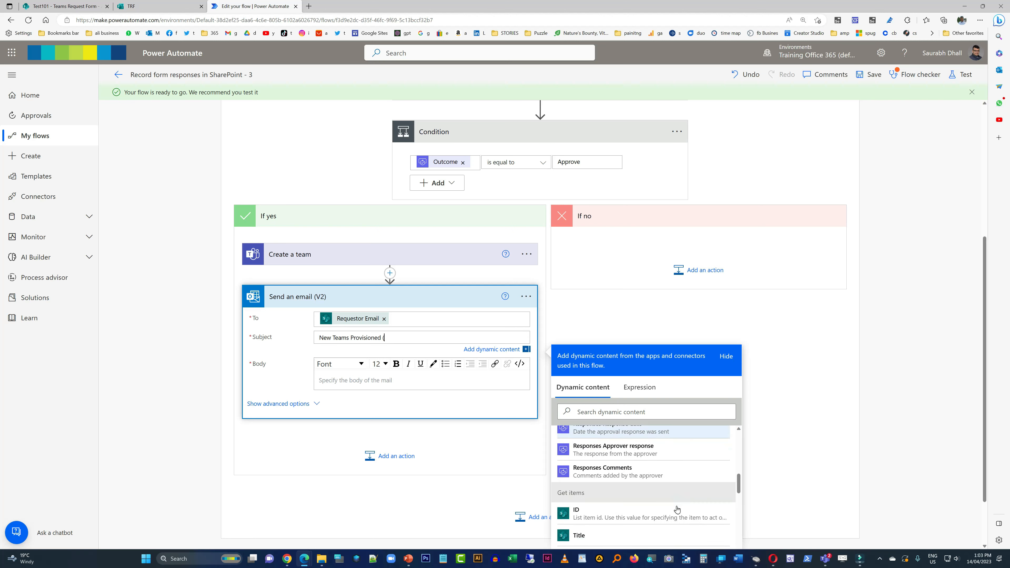
left_click(589, 470)
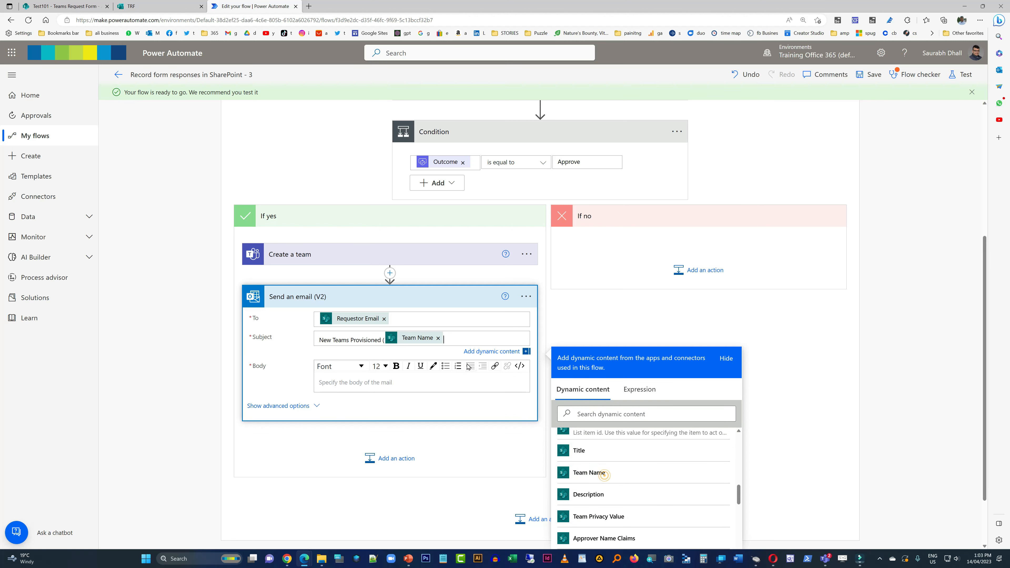
type(")")
- Start the email body with "Hi," and a separate line reading "New teams is now provisioned."
left_click(412, 384)
type("Hi")
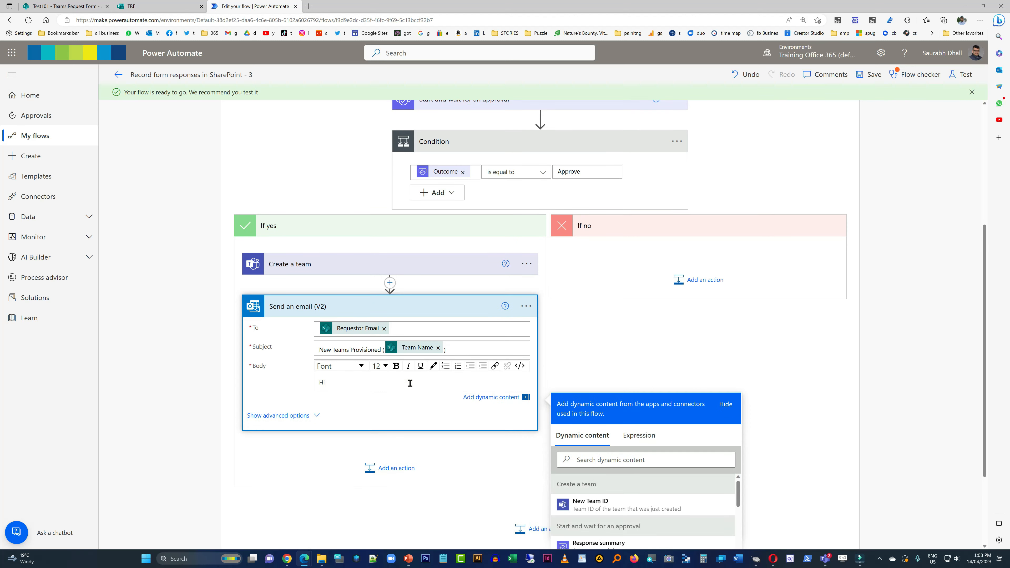
type(",")
key("Return")
type("New teams is now")
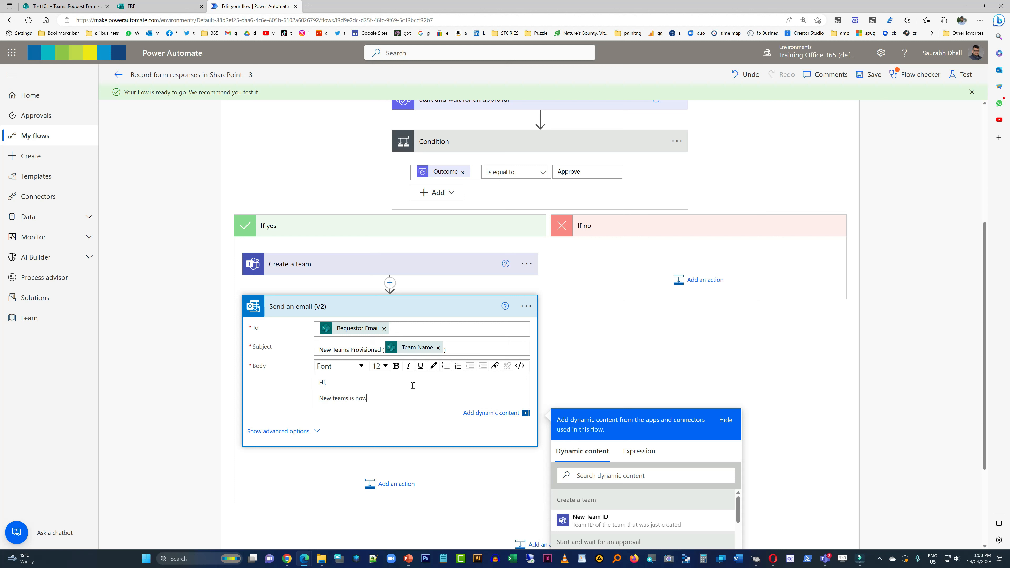
type(" provisioned.")
key("Return")
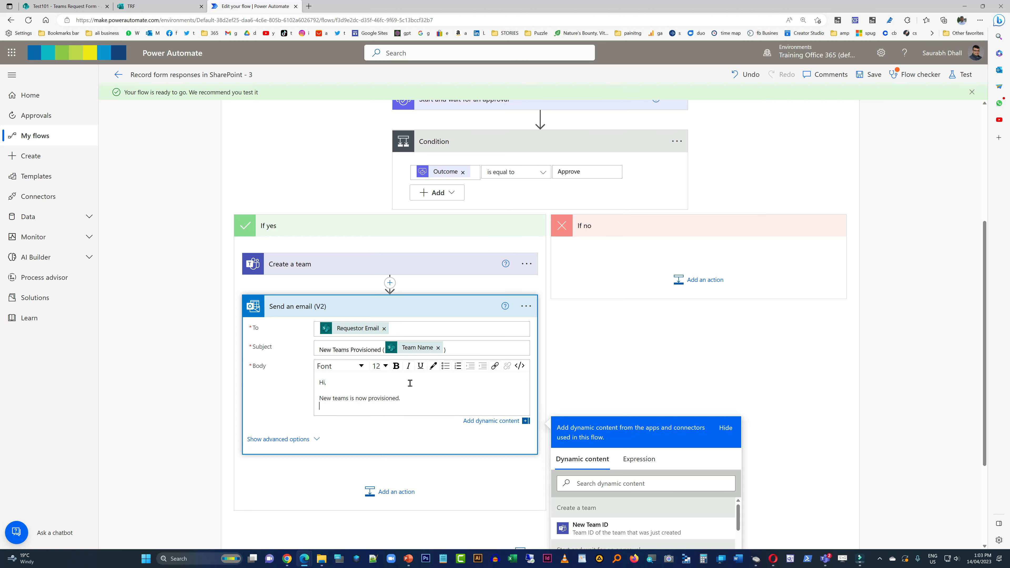
- Add a "New Teams Name:" line to the email body, followed by the Team Name dynamic content from Get items
type("New Teamsd")
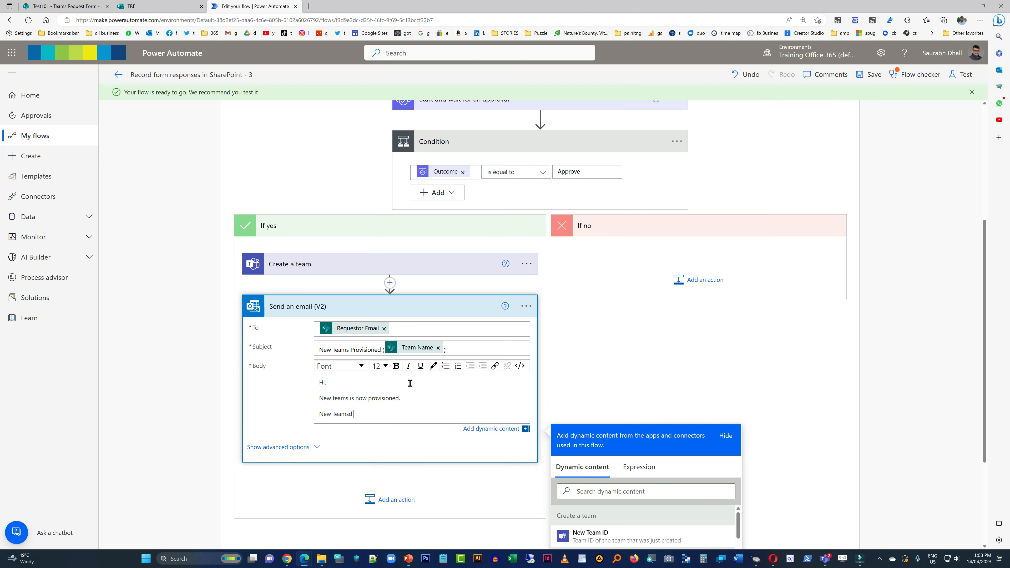
type("Name:")
scroll(607, 311, "down", 4)
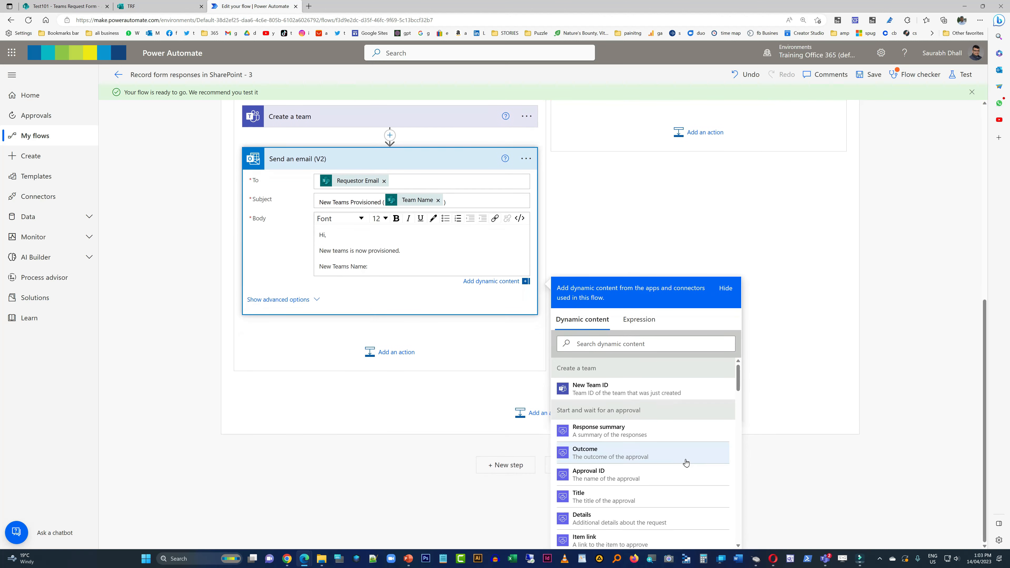
scroll(686, 460, "down", 10)
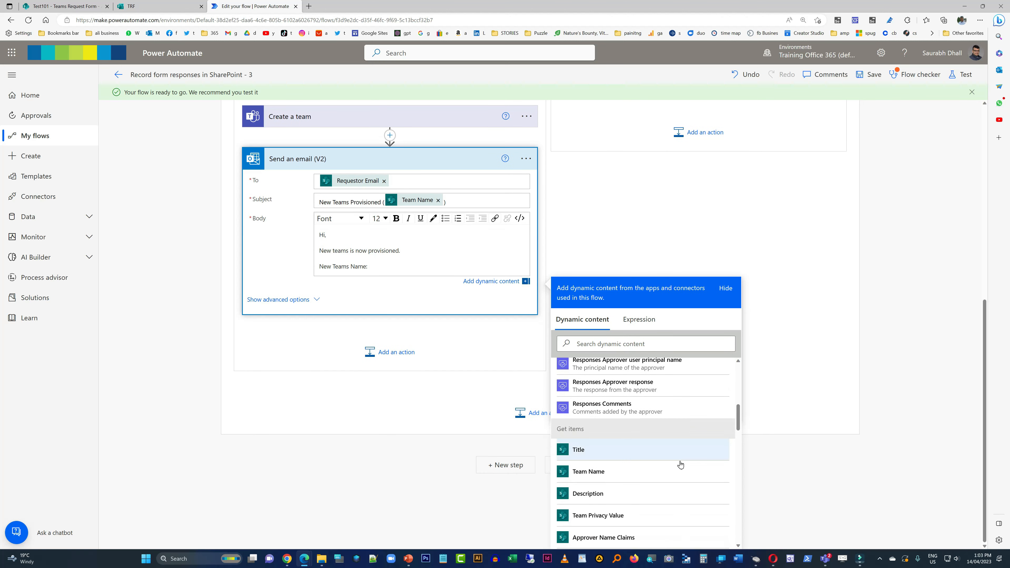
left_click(669, 475)
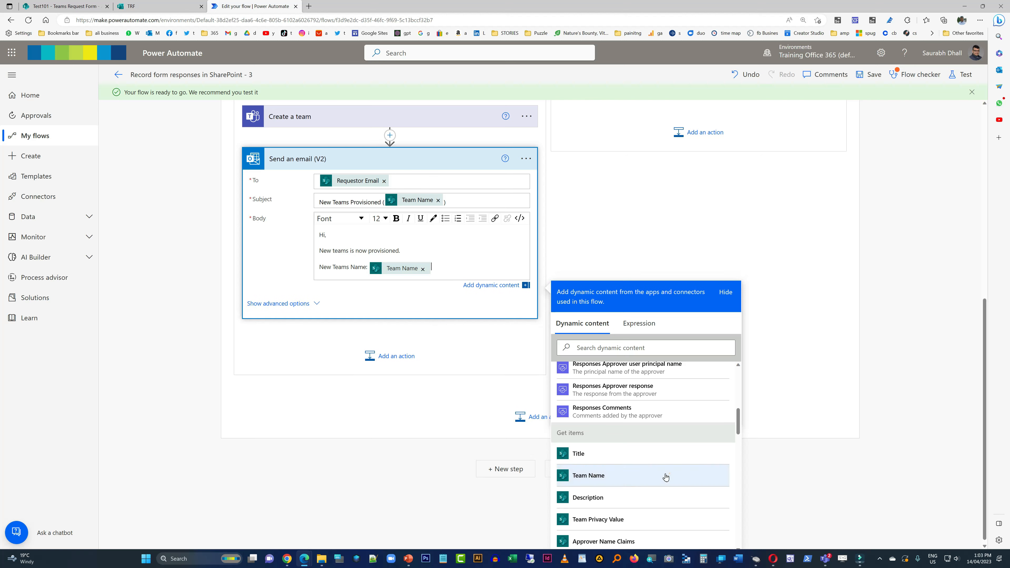
- Add "Description:" and "Privacy:" lines to the email body, followed by the Description and Team Privacy Value dynamic content respectively
left_click(455, 268)
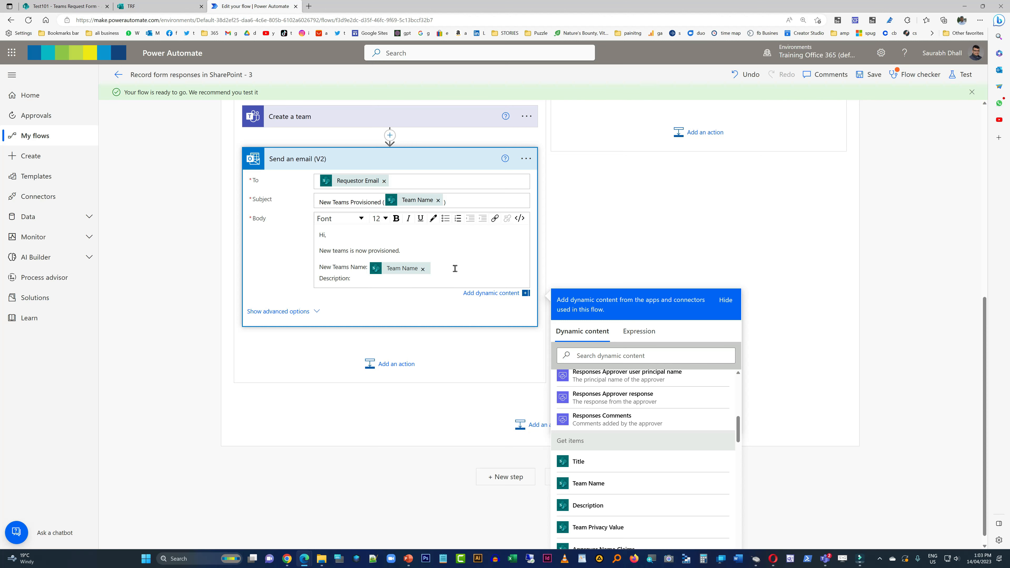
left_click(632, 505)
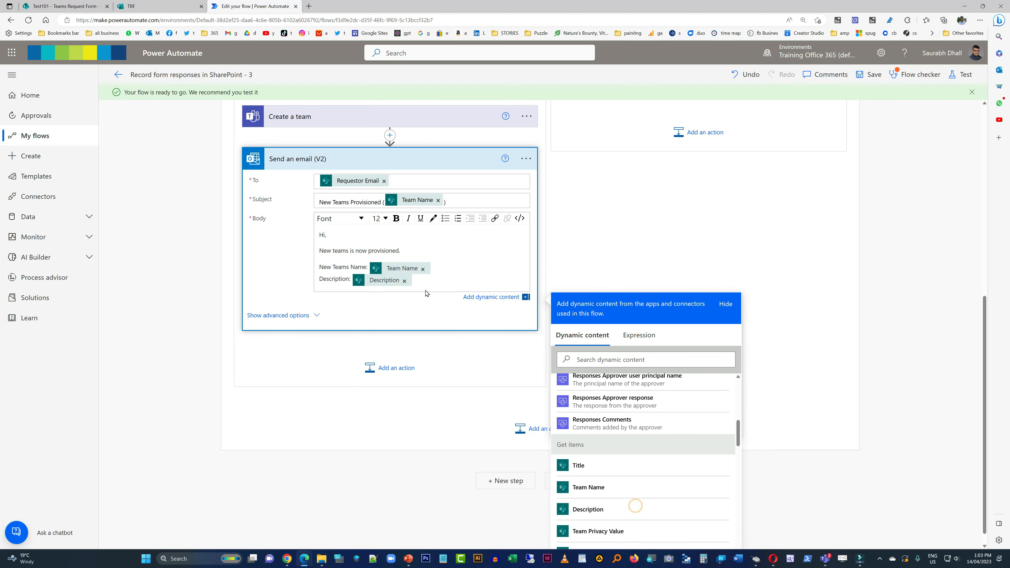
type("Prio")
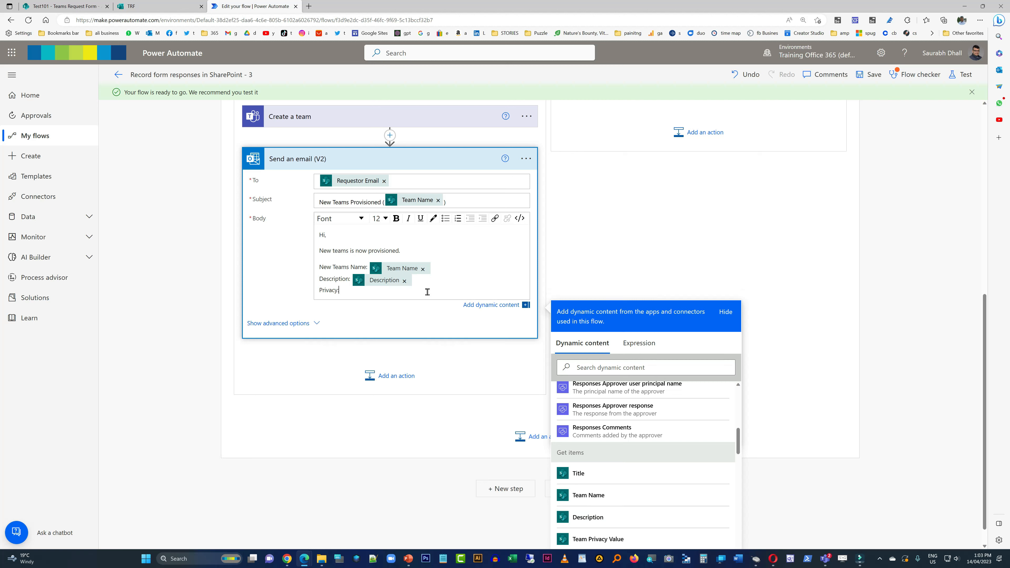
left_click(639, 540)
key("Return")
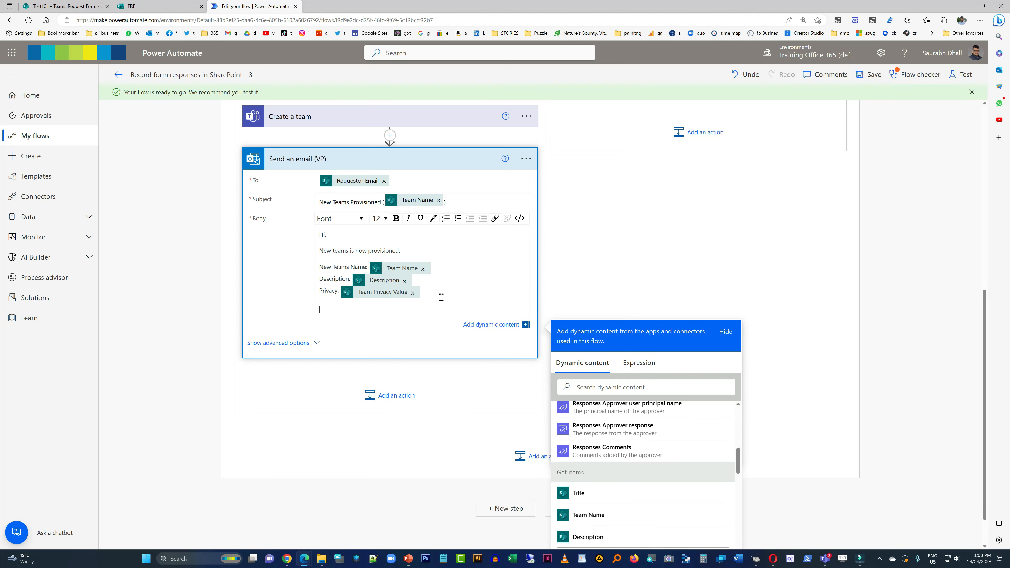
- Add the closing line "For more info or any changes please contact IT Support Team." to the email body
type("For more info or any ch")
type("anges please contact IT Support Te")
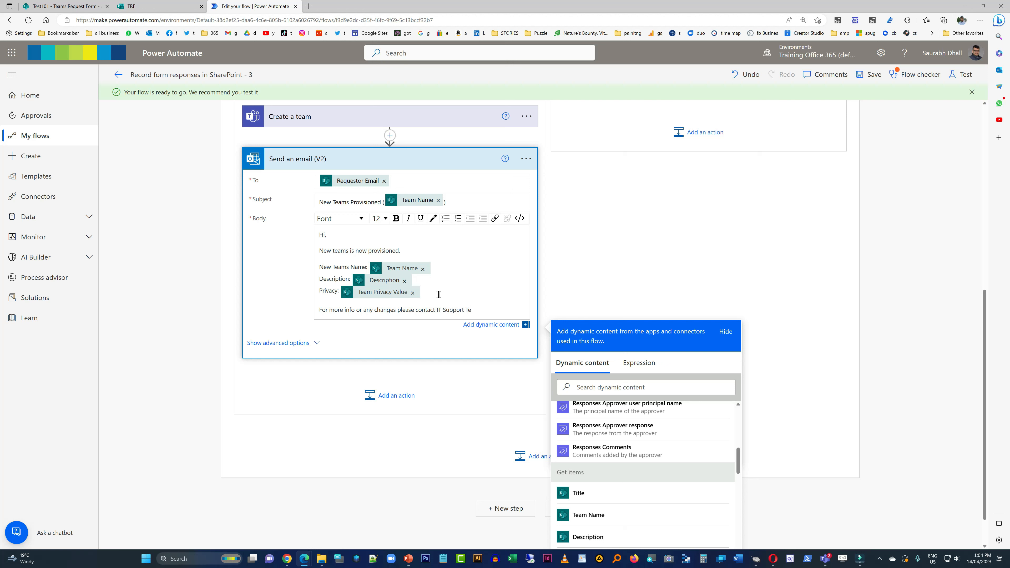
type("am.")
key("Return")
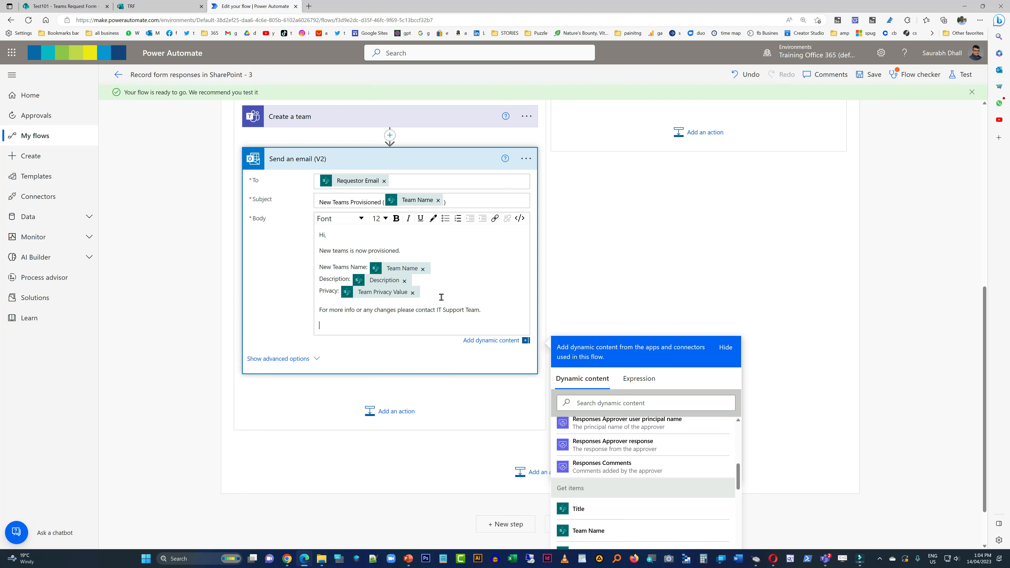
- Sign off the email body with "Thanks," and "TRF Automated System" on the following line
type("Thanks,")
key("Return")
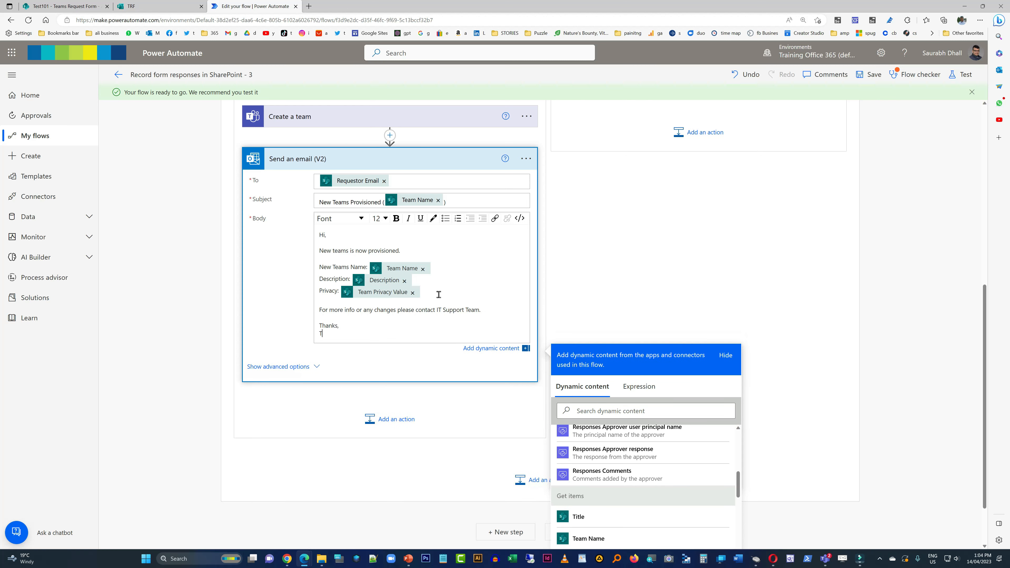
type("TRF Automated System")
- Try to copy the Send an email (V2) action to the clipboard
left_click(525, 162)
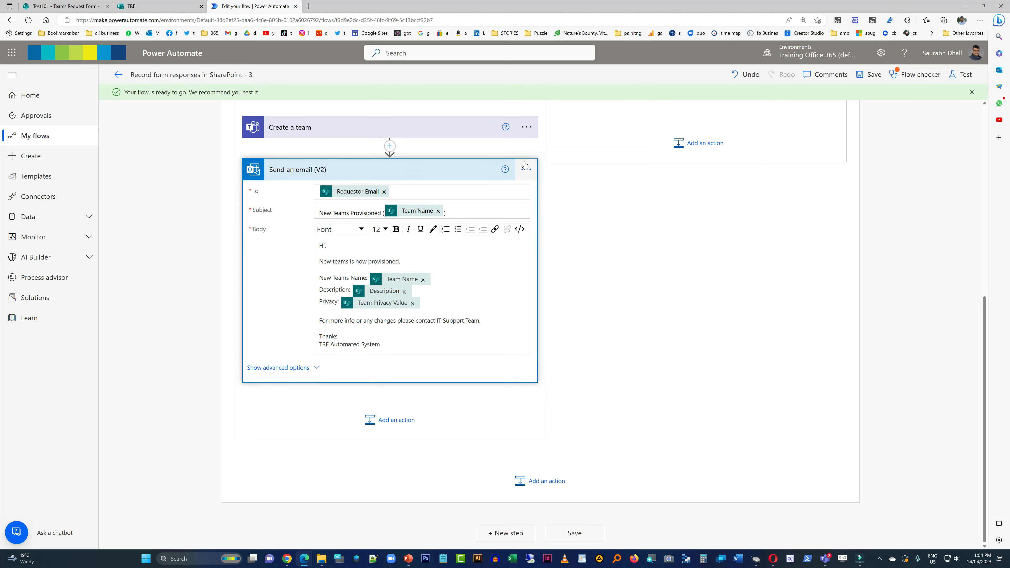
left_click(525, 166)
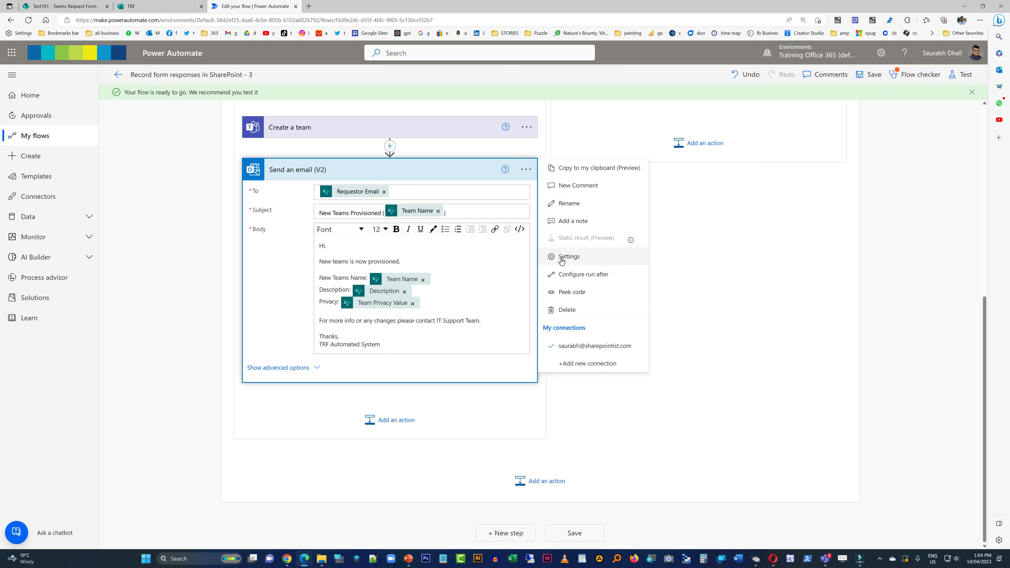
left_click(573, 168)
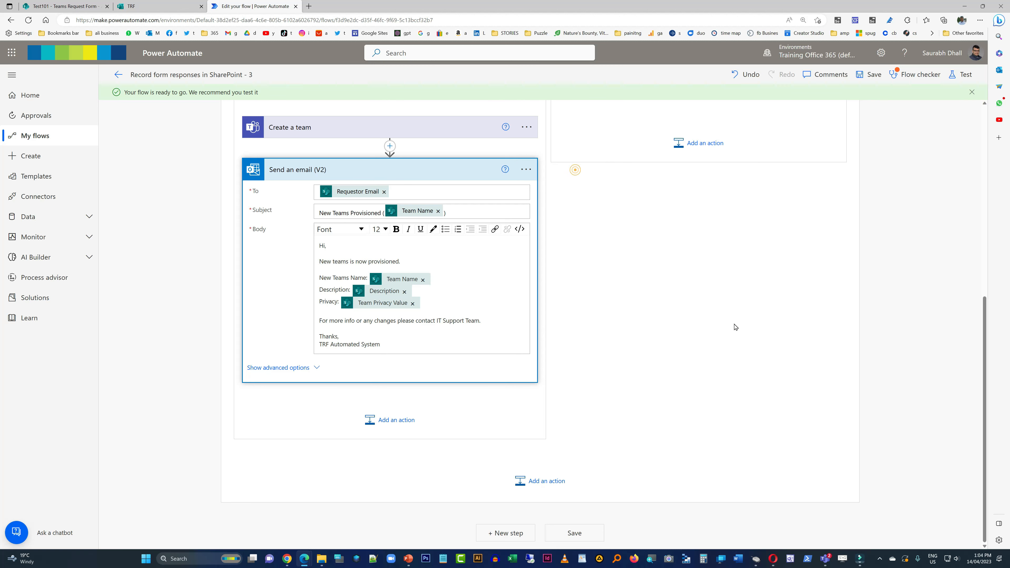
- Collapse the advanced options of the Create a team action, save the flow and dismiss the flow checker
scroll(735, 350, "up", 3)
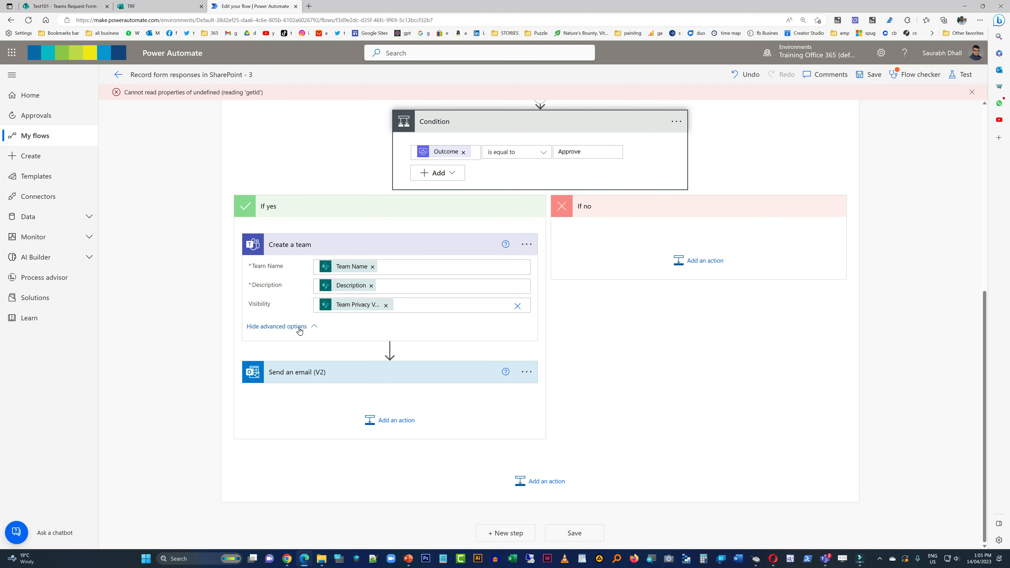
left_click(299, 328)
scroll(535, 348, "up", 3)
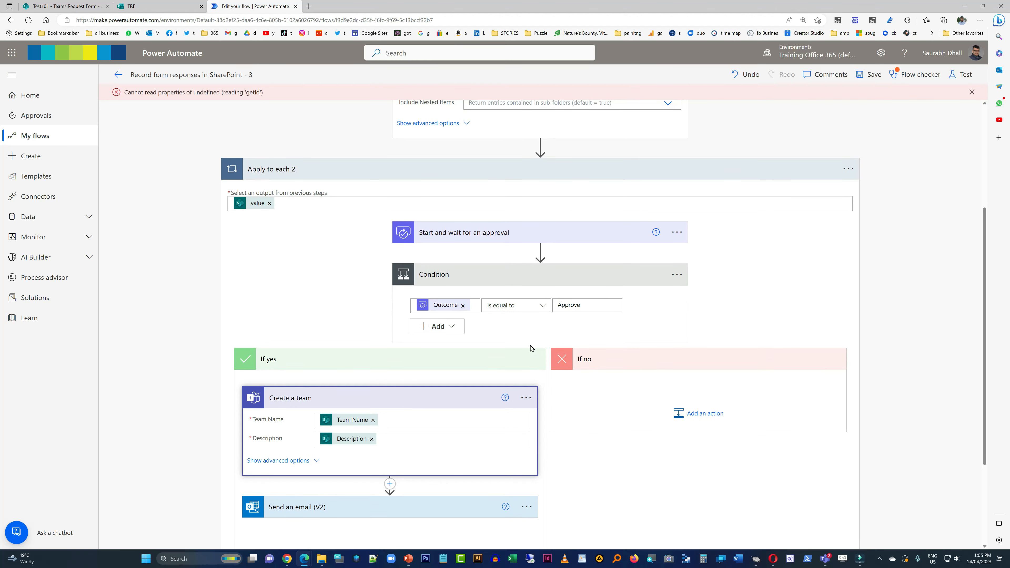
scroll(531, 348, "up", 4)
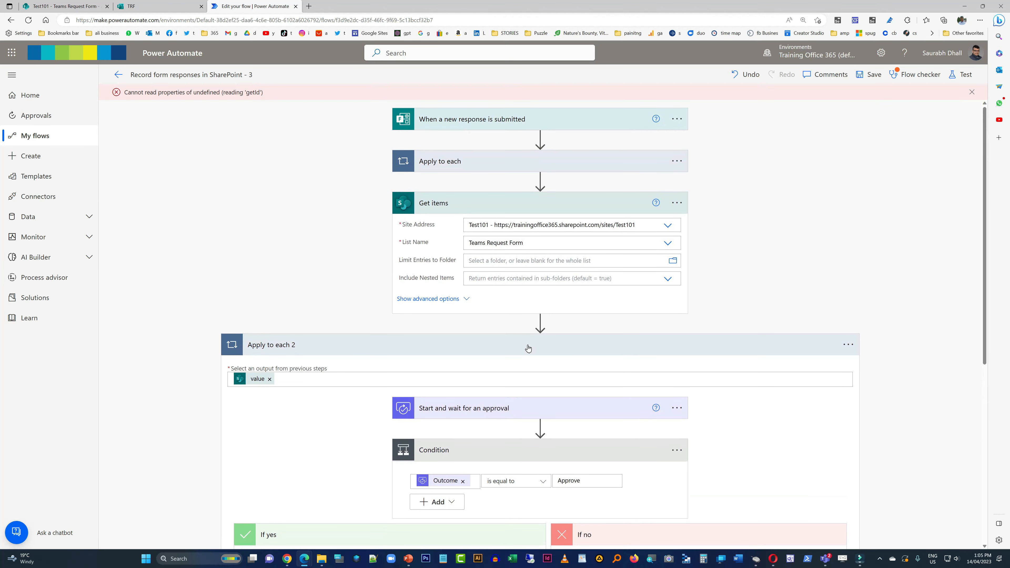
left_click(867, 76)
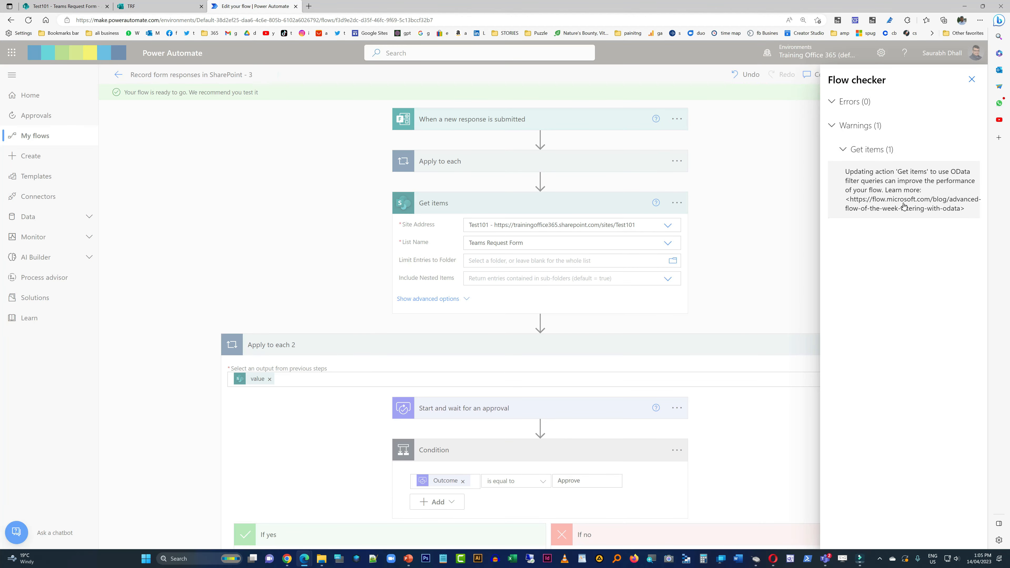
left_click(972, 79)
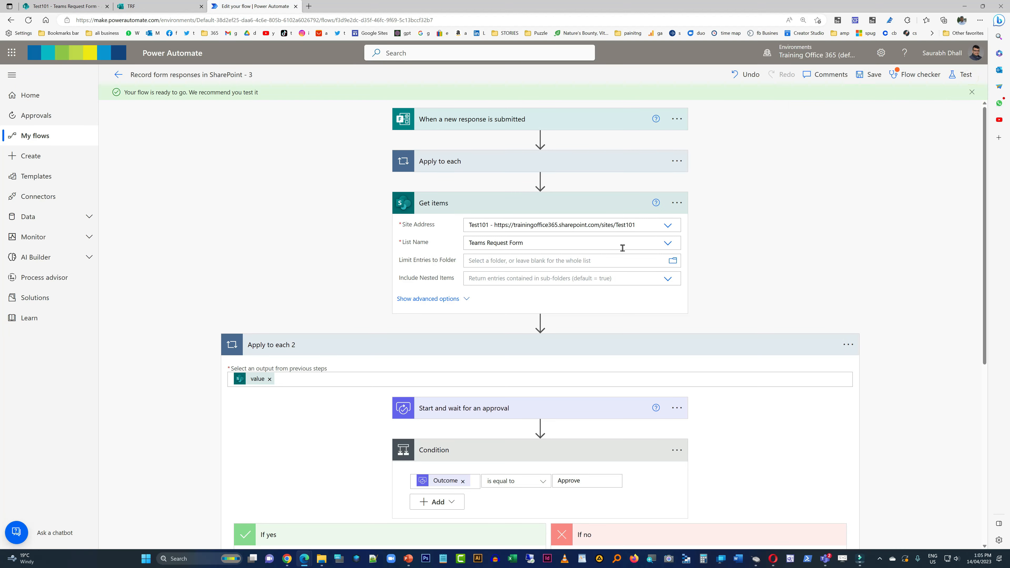
scroll(840, 223, "down", 5)
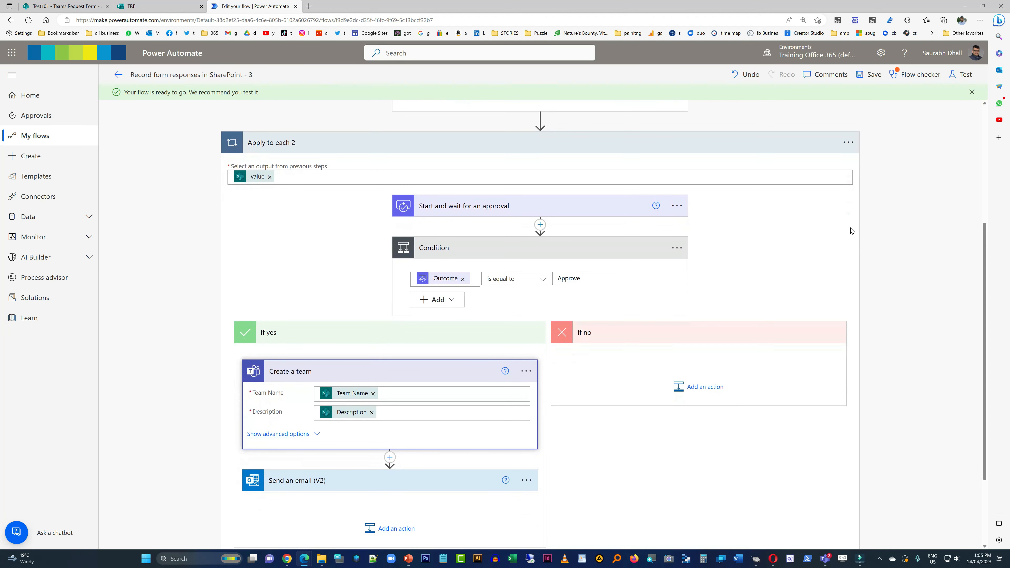
scroll(807, 241, "up", 5)
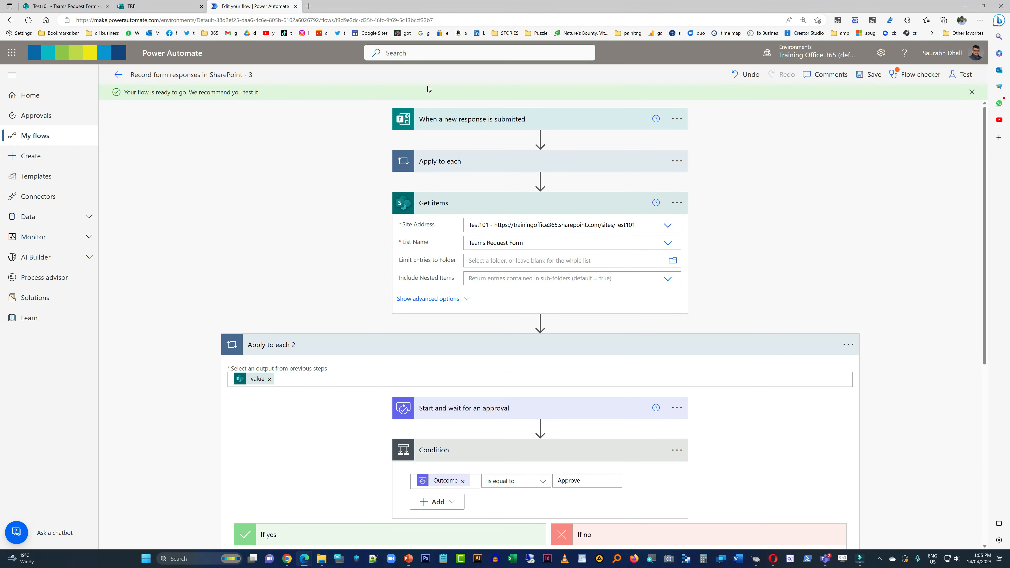
- Switch to the TRF form in Microsoft Forms and copy its response collection link
left_click(162, 8)
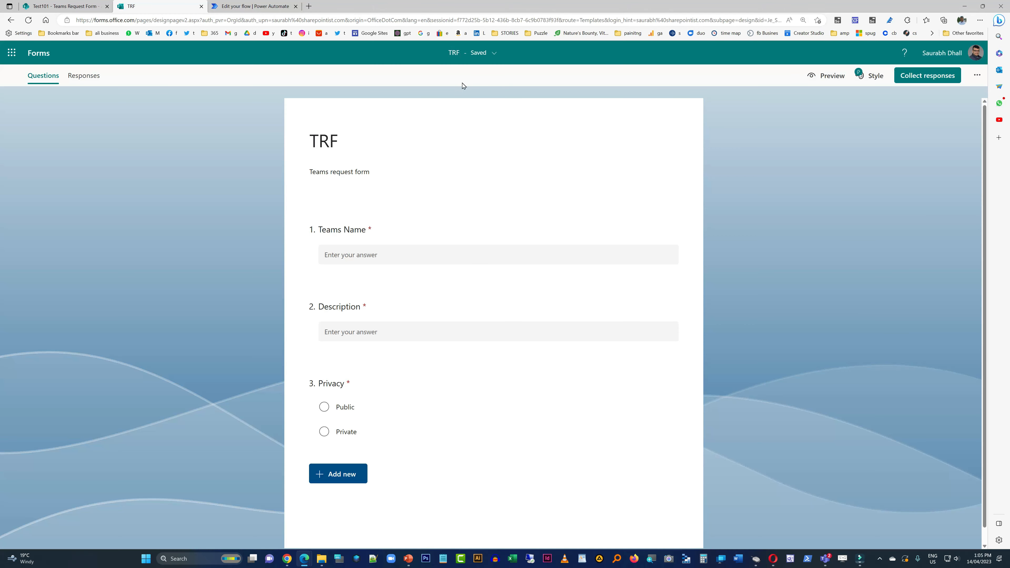
left_click(902, 76)
left_click(676, 201)
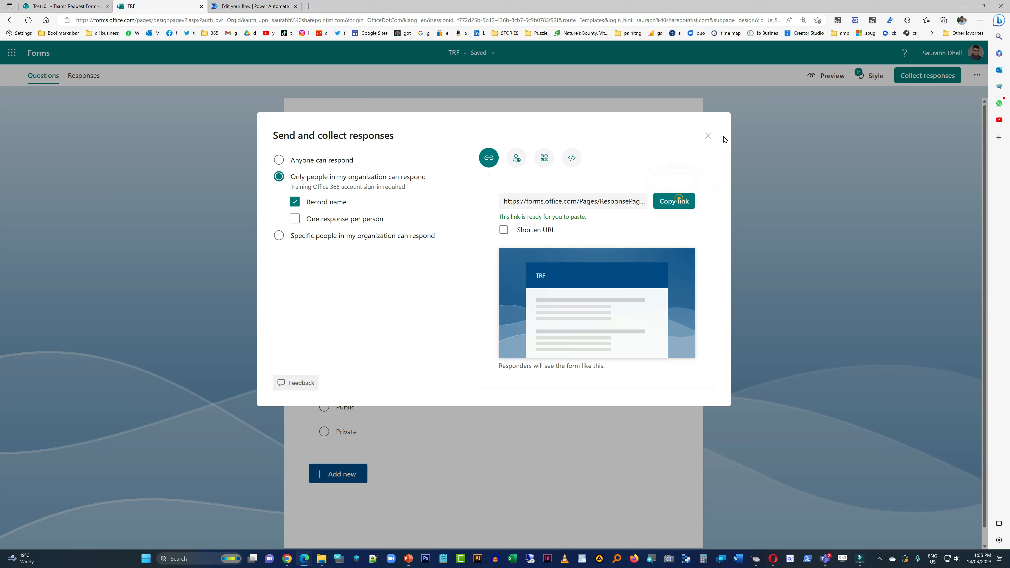
left_click(708, 136)
- Open the copied form link in a new browser tab and submit a request for Orange County, described as "Teams for Orange County", with Public privacy
left_click(308, 7)
right_click(306, 20)
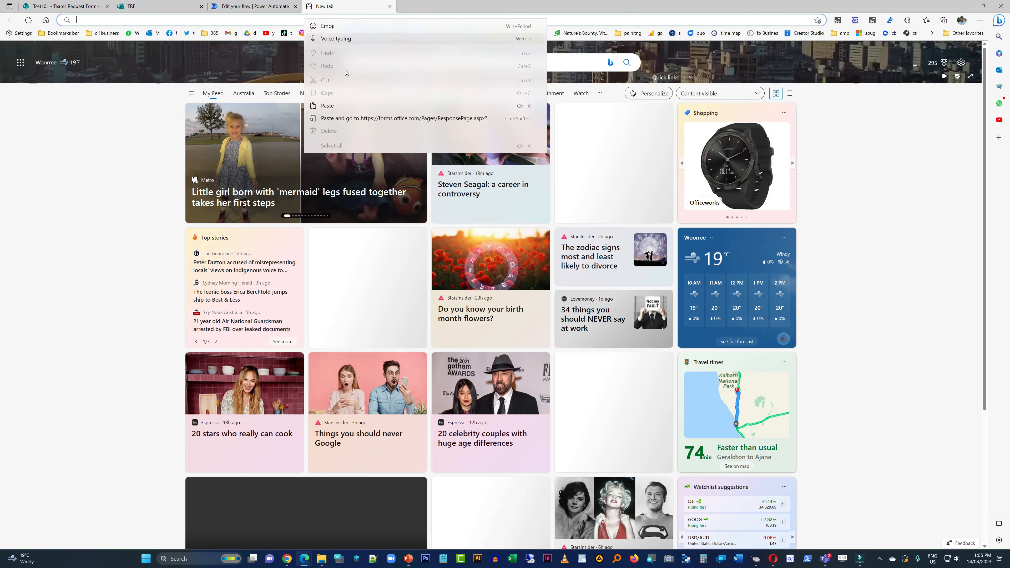
left_click(406, 119)
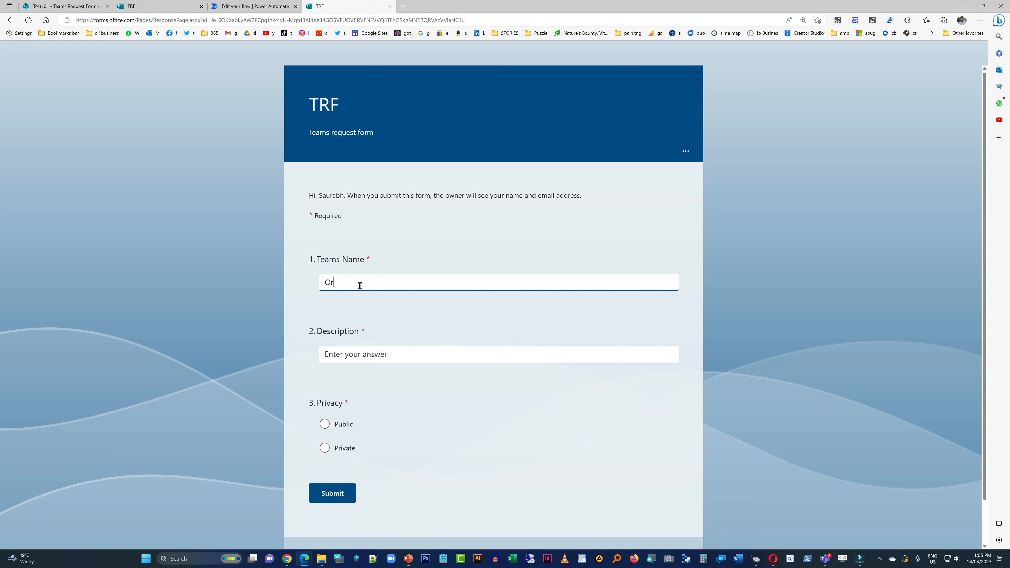
left_click(385, 360)
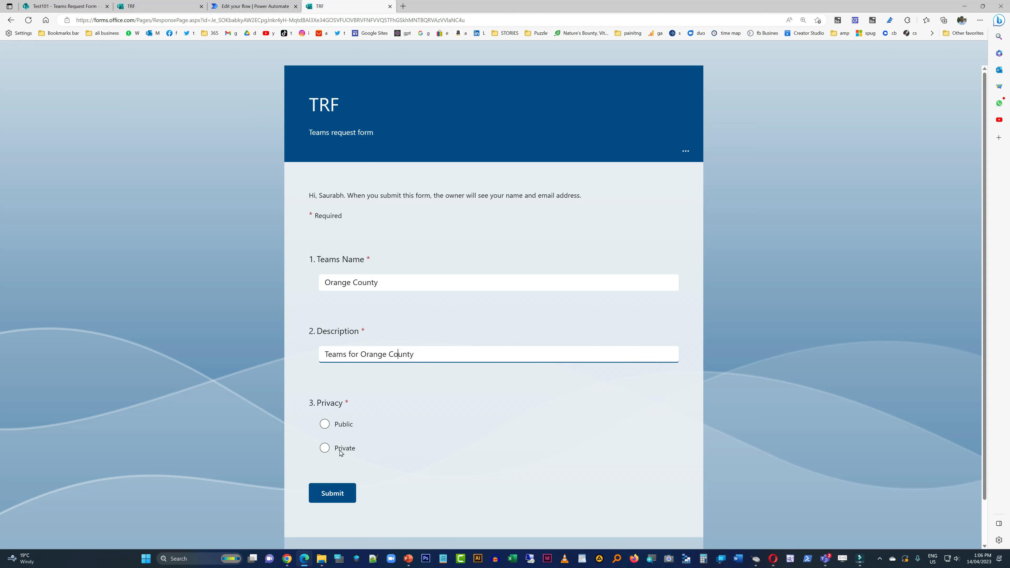
left_click(343, 425)
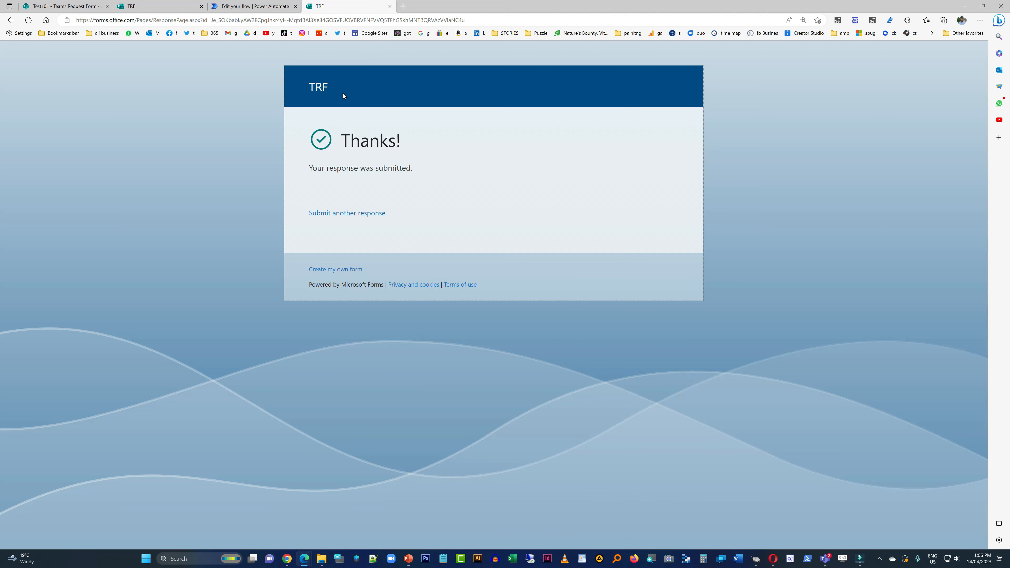
- Return to the flow's details page in Power Automate and refresh its run history to check the new run
left_click(251, 7)
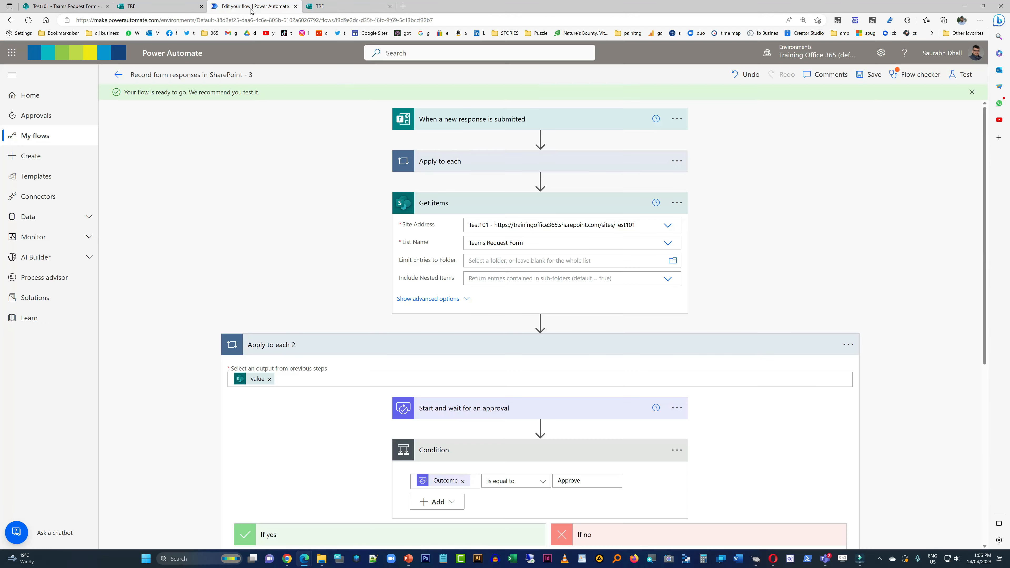
left_click(119, 76)
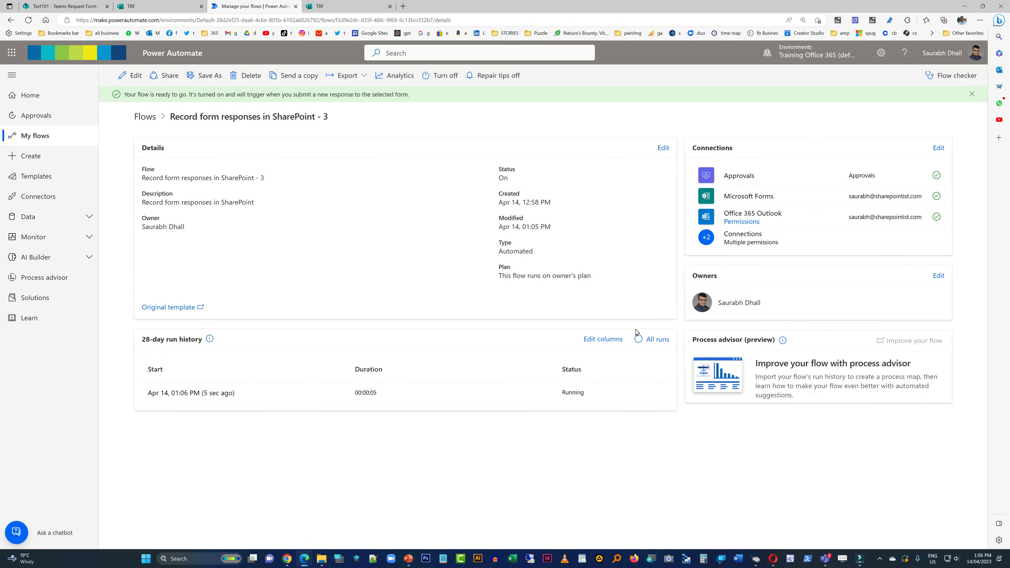
left_click(640, 343)
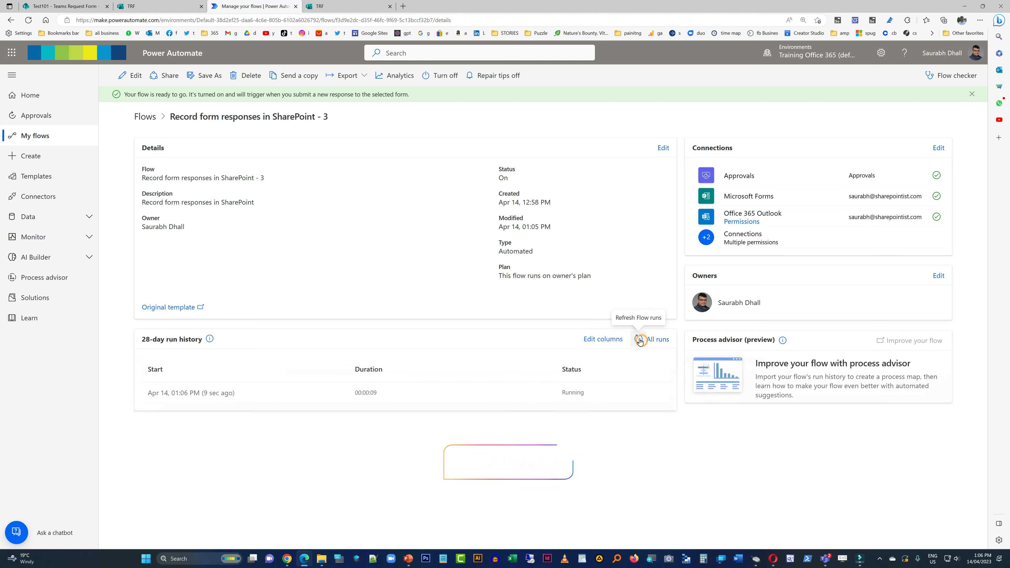
left_click(639, 341)
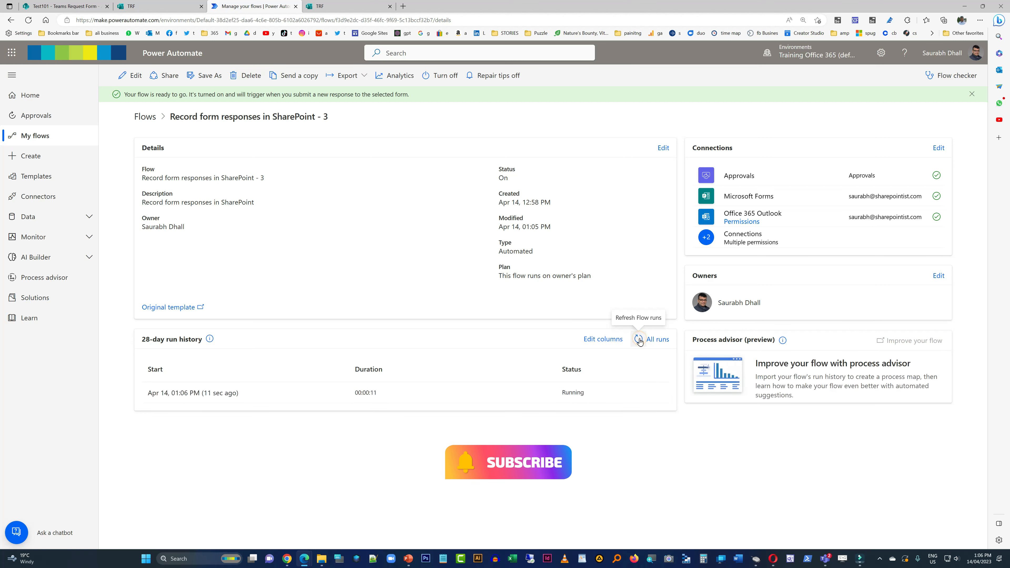
left_click(642, 344)
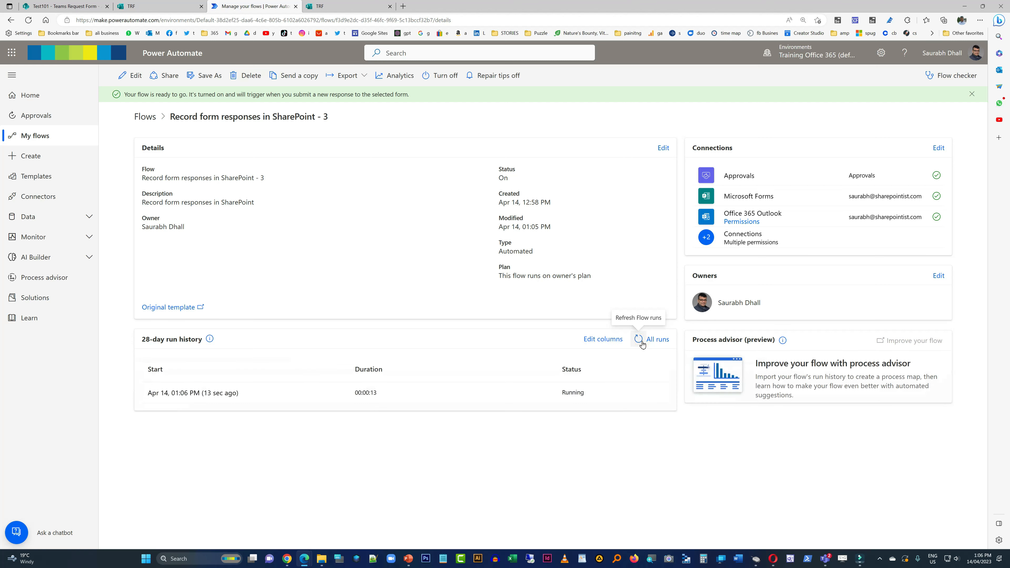
left_click(642, 343)
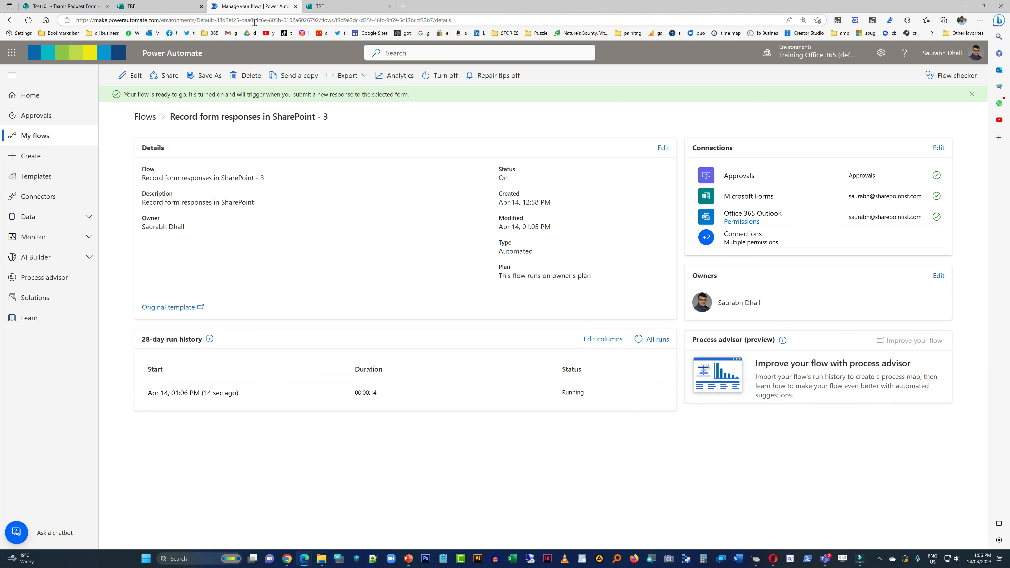
- Reload the Teams Request Form list in SharePoint and examine all columns of the recorded request
left_click(65, 4)
right_click(384, 319)
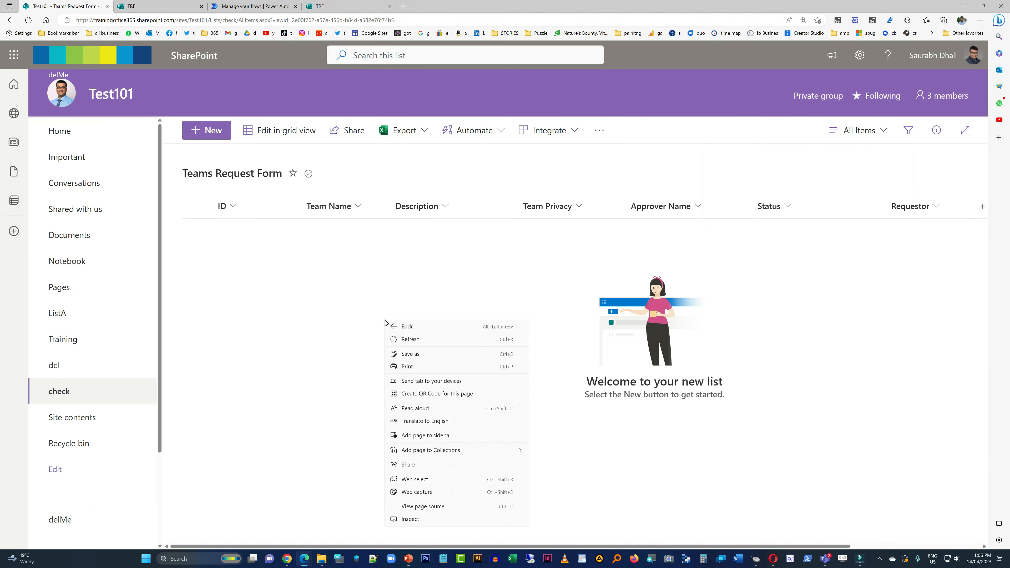
left_click(415, 342)
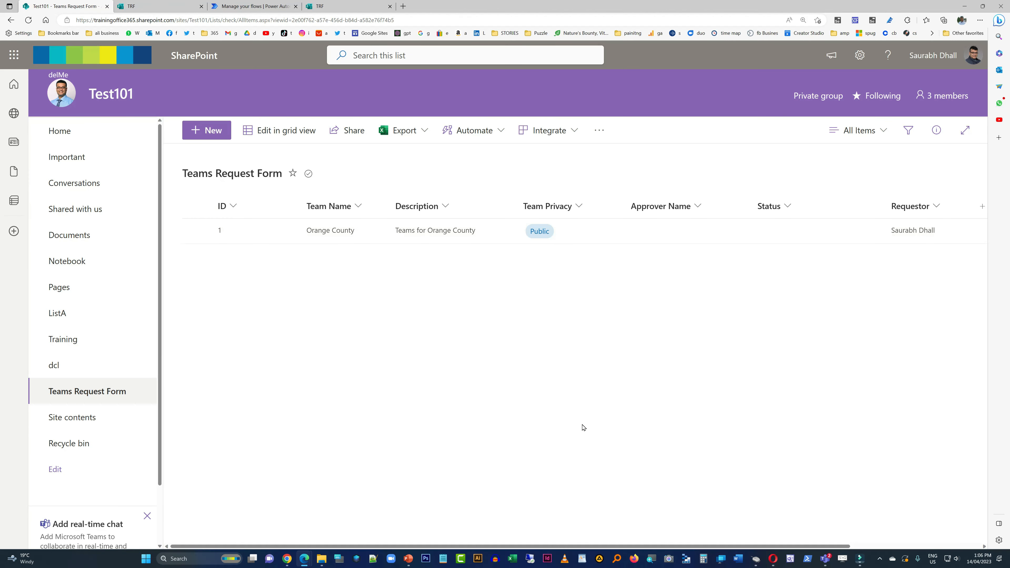
scroll(485, 475, "right", 5)
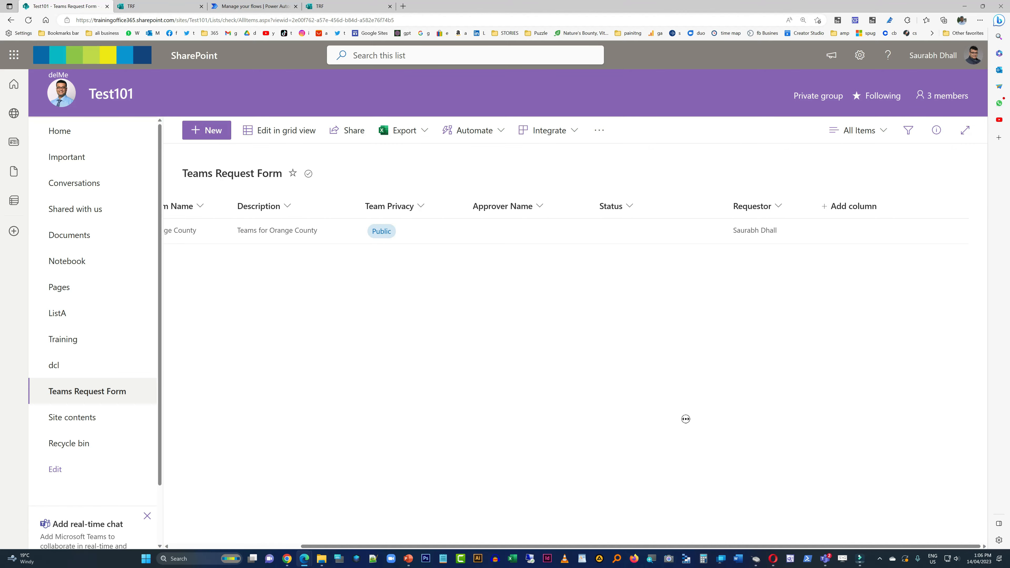
scroll(685, 419, "left", 5)
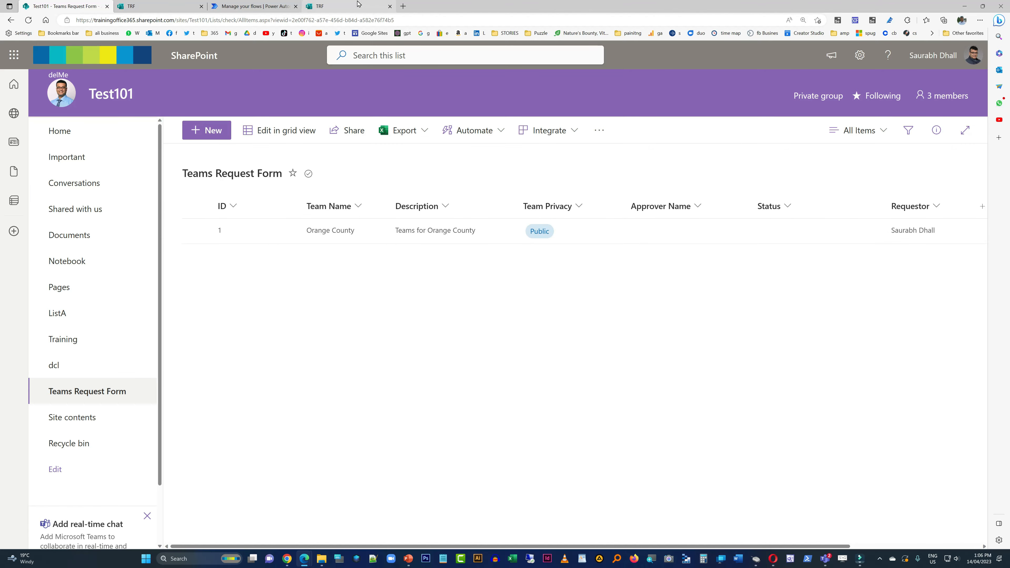
- Go back to the flow's details page and check the run status again
left_click(358, 6)
left_click(231, 5)
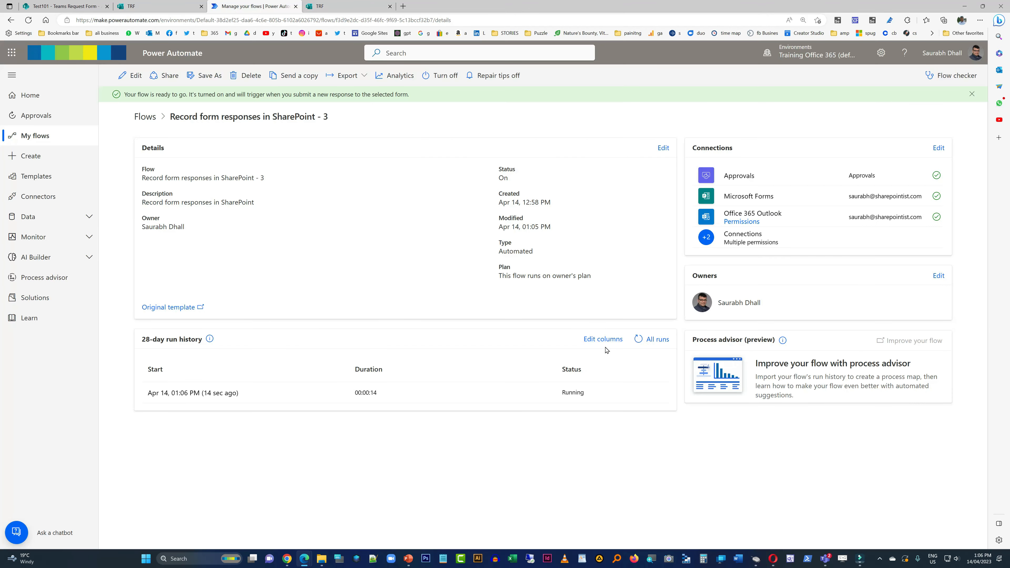
left_click(639, 340)
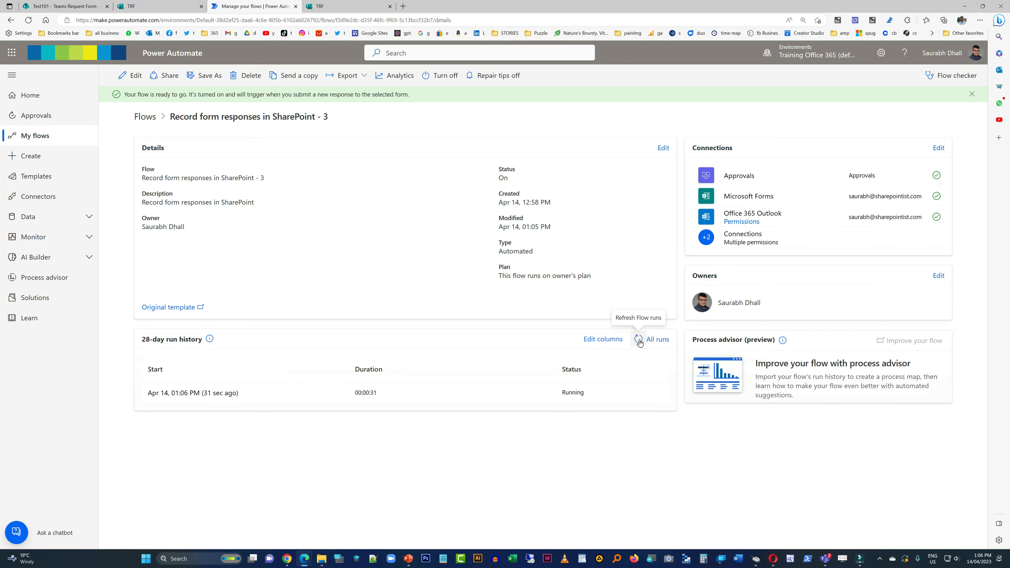
left_click(637, 339)
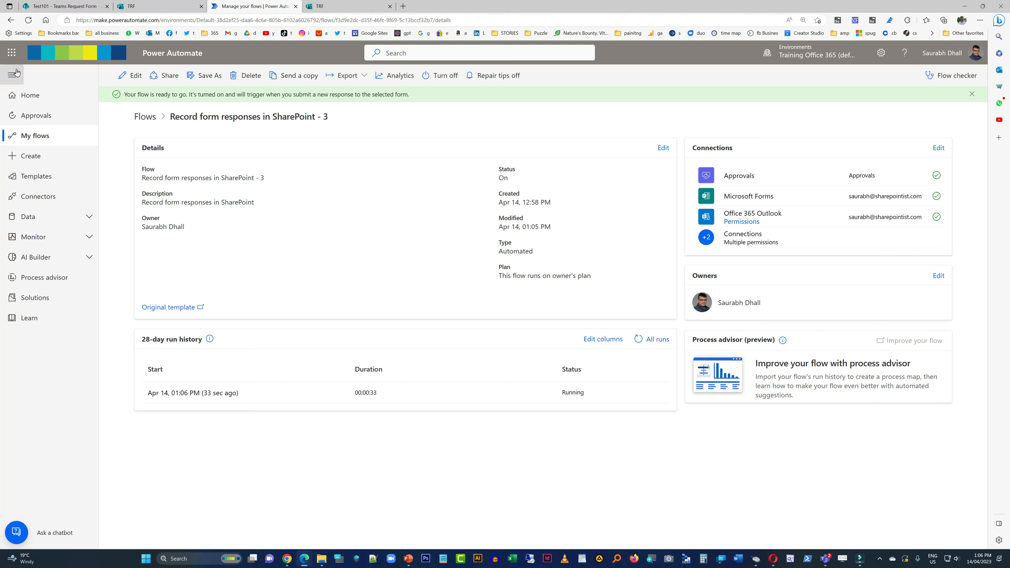
- Open the Microsoft 365 admin center and search the active teams and groups for "orange"
left_click(12, 52)
left_click(41, 229)
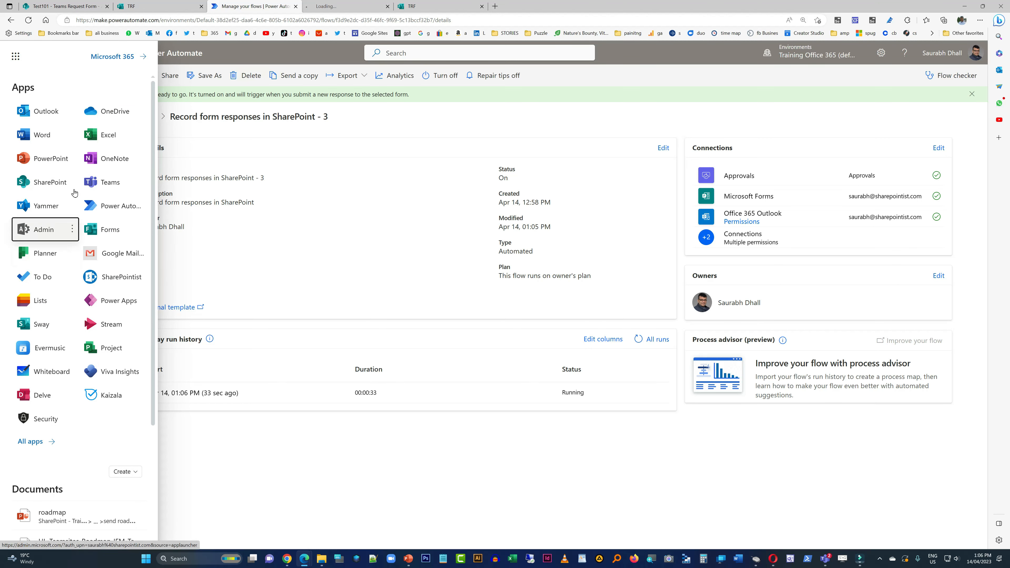
left_click(336, 5)
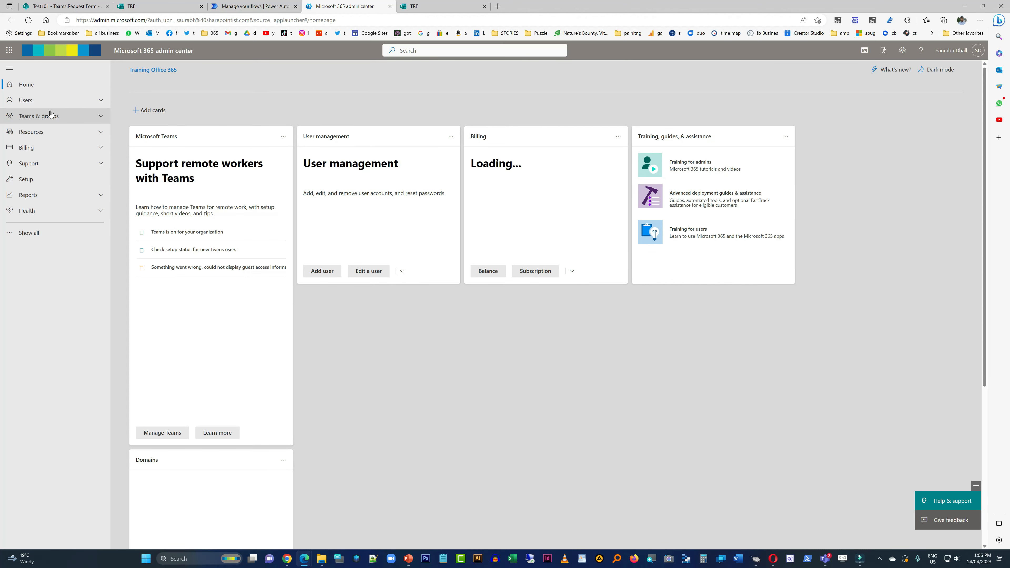
left_click(49, 113)
left_click(53, 129)
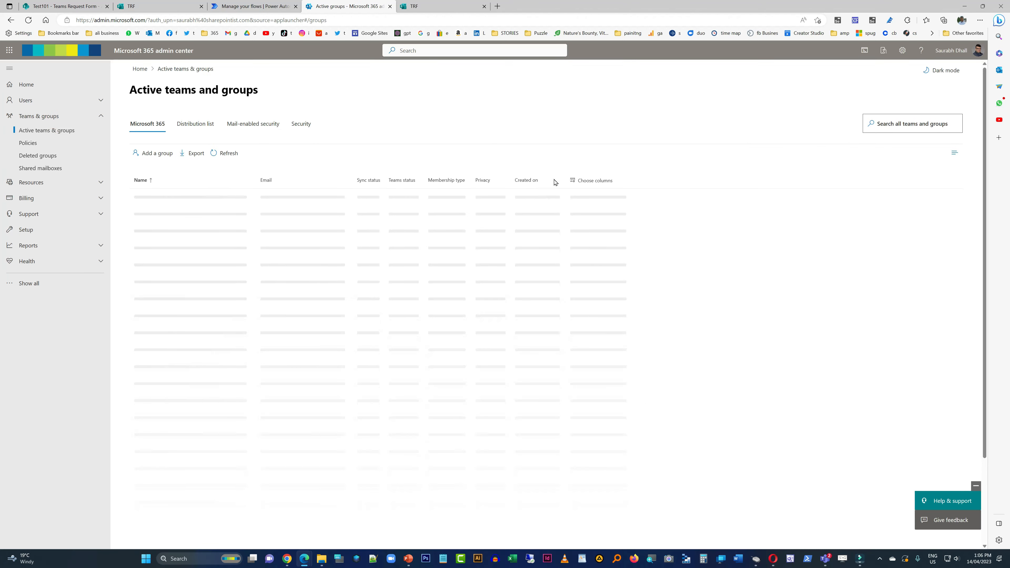
left_click(887, 184)
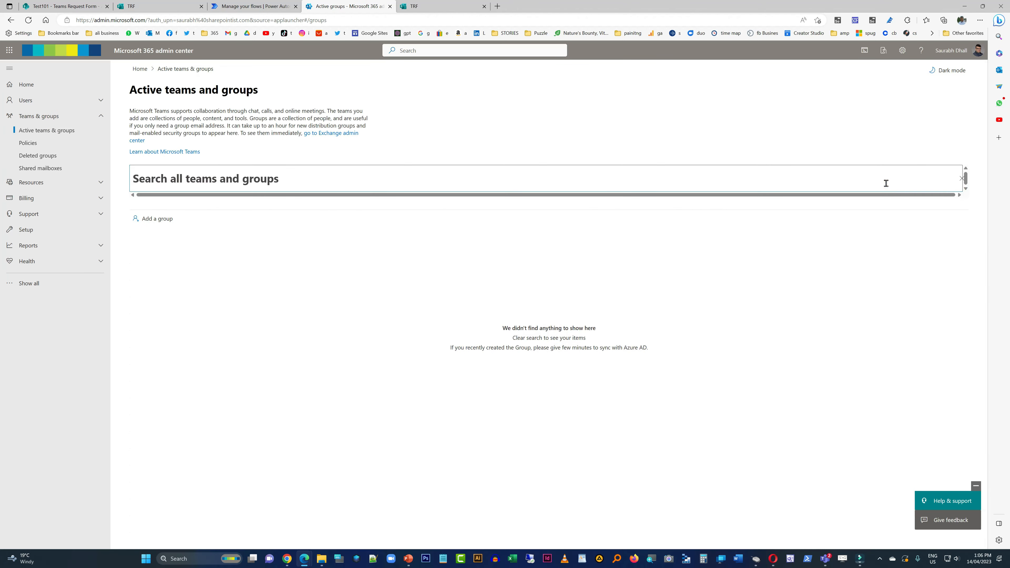
type("orange")
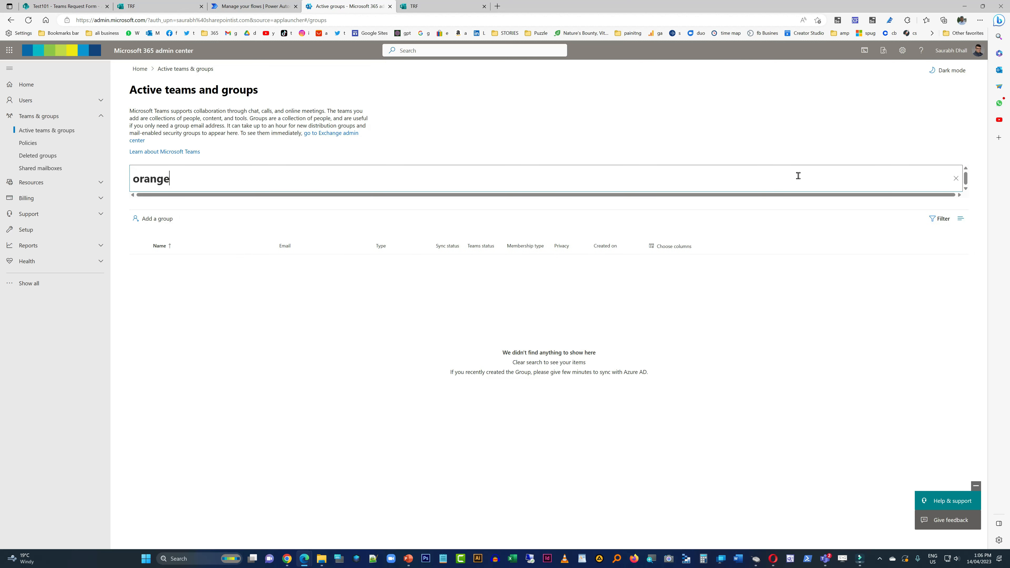
- Switch back to Power Automate, refresh the flow's run history and open the details of the latest run
left_click(410, 7)
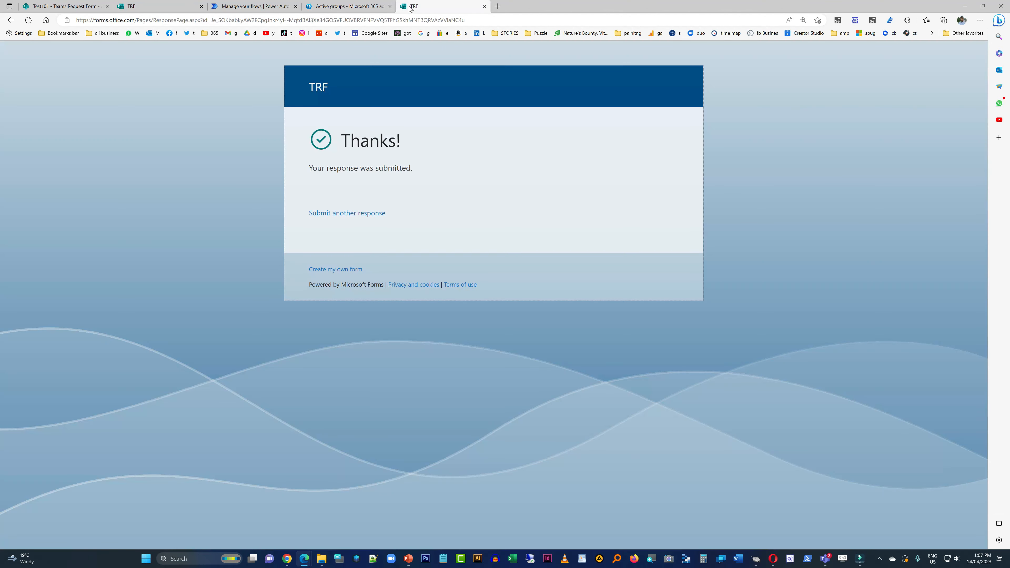
left_click(235, 7)
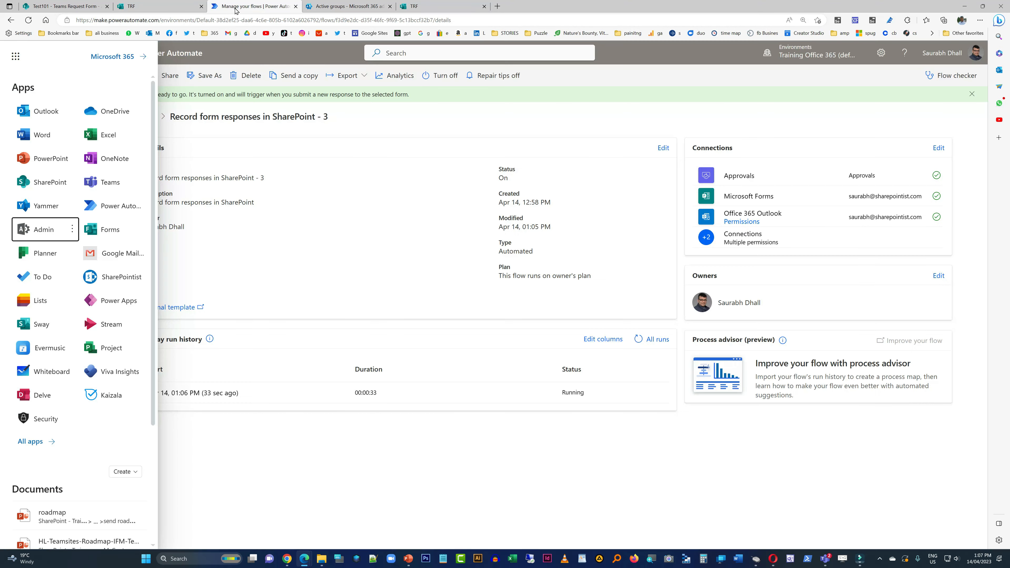
left_click(637, 341)
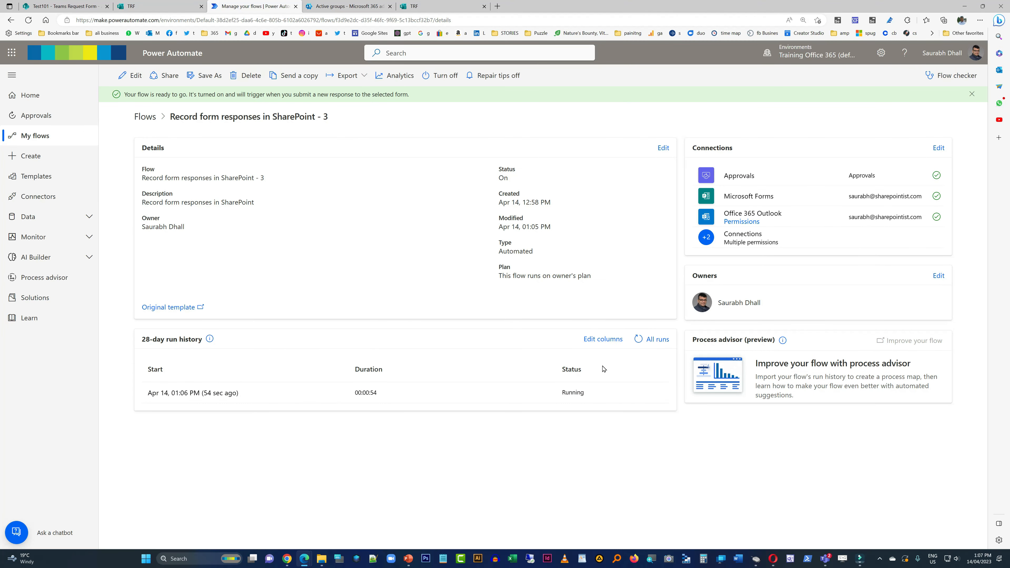
left_click(195, 394)
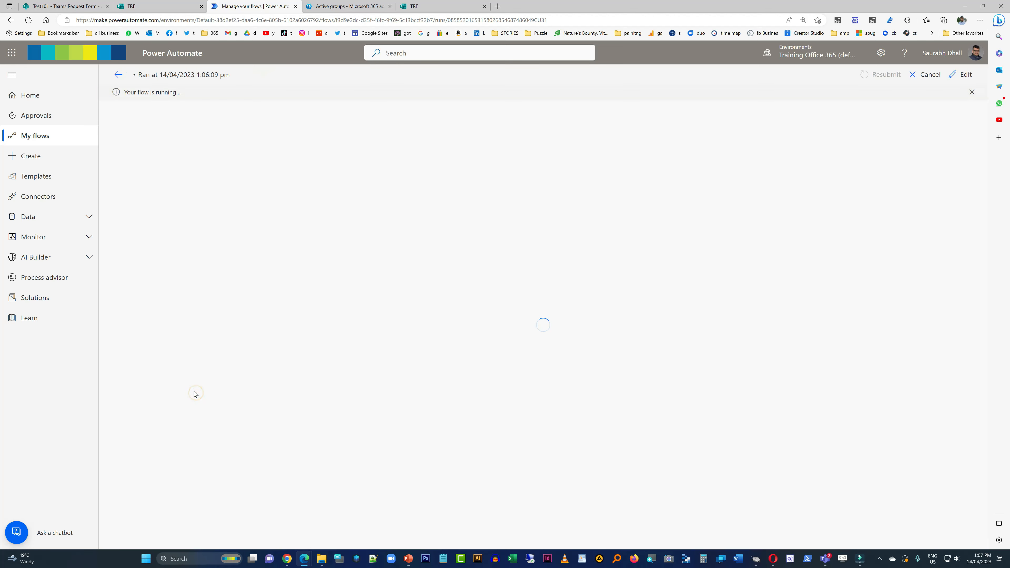
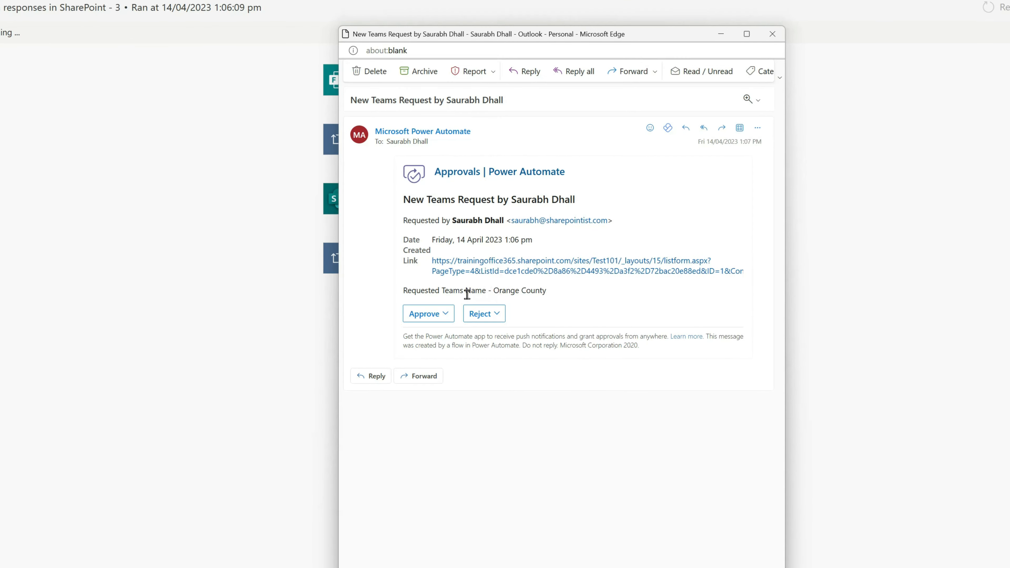
- Check the requested team name in the approval email, review the linked SharePoint list item and close its window
left_click_drag(419, 289, 577, 294)
left_click(579, 255)
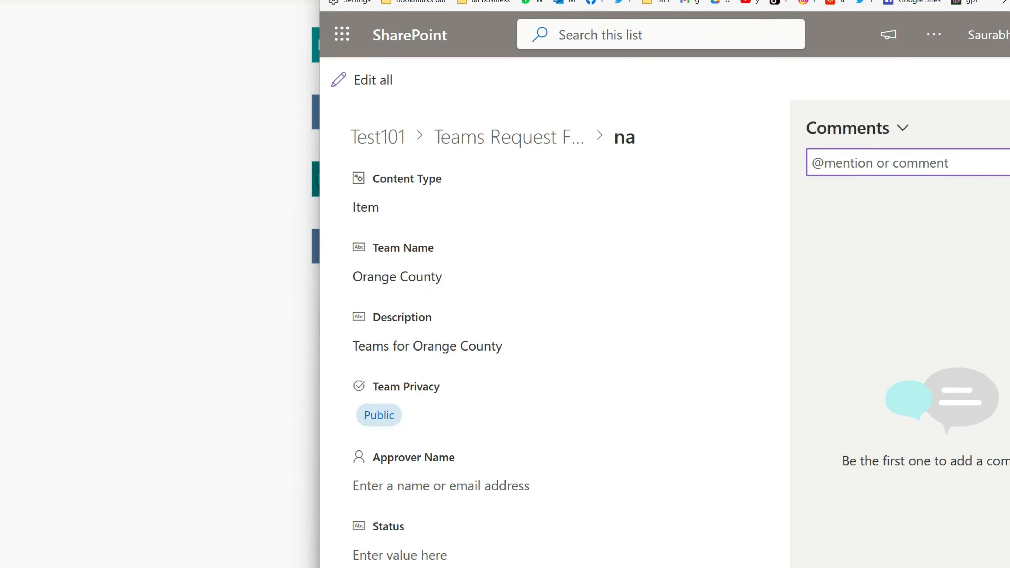
right_click(666, 2)
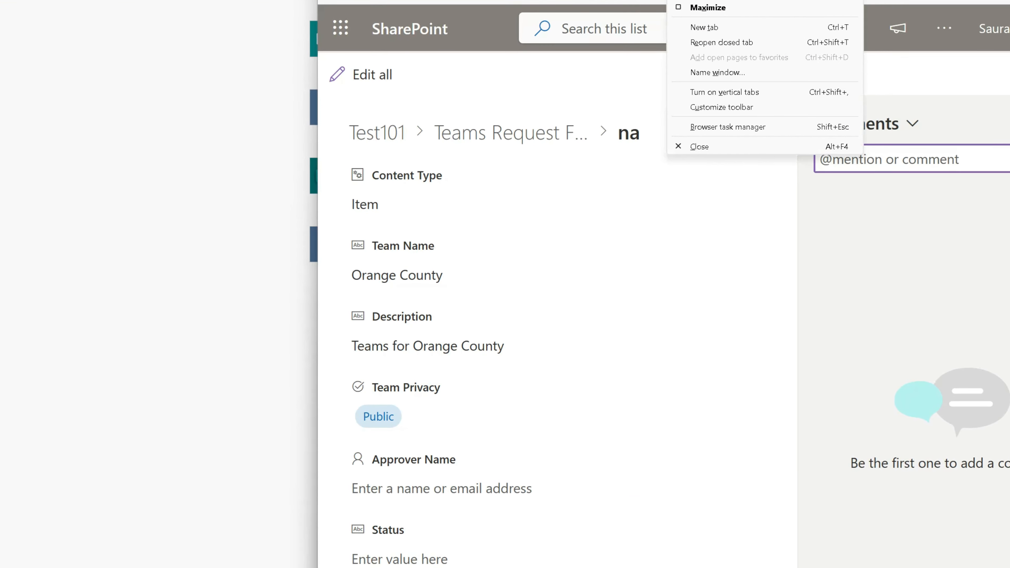
left_click(698, 146)
- Approve the Orange County team request from the approval email with the comment "ok cool"
left_click(445, 312)
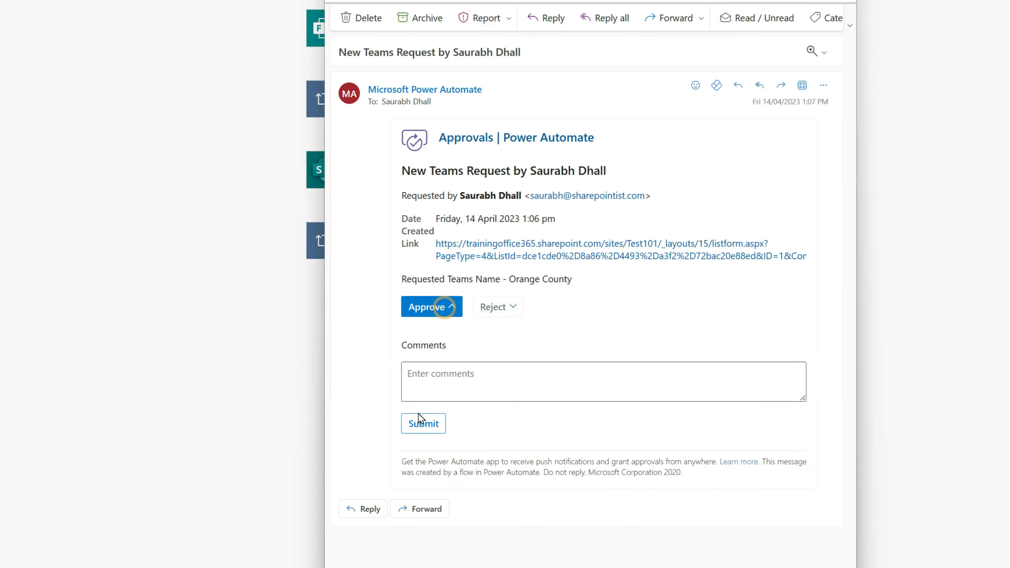
left_click(440, 388)
type("ok c")
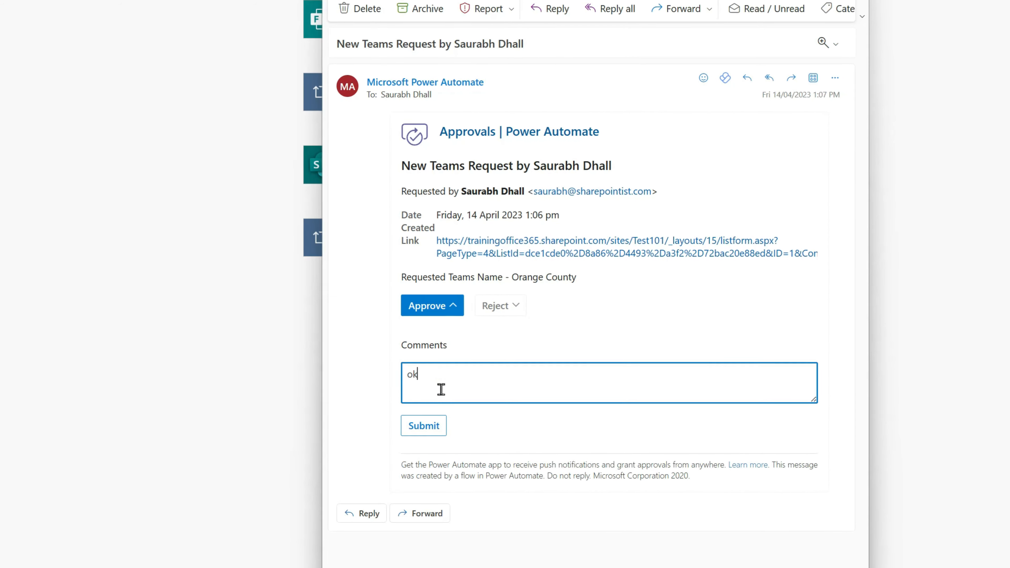
type("ool")
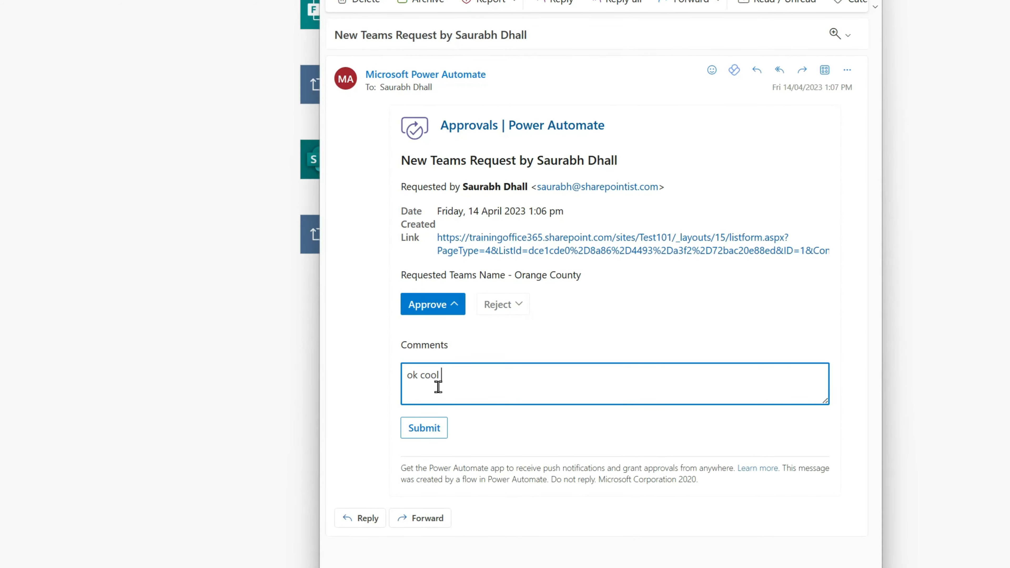
left_click(433, 434)
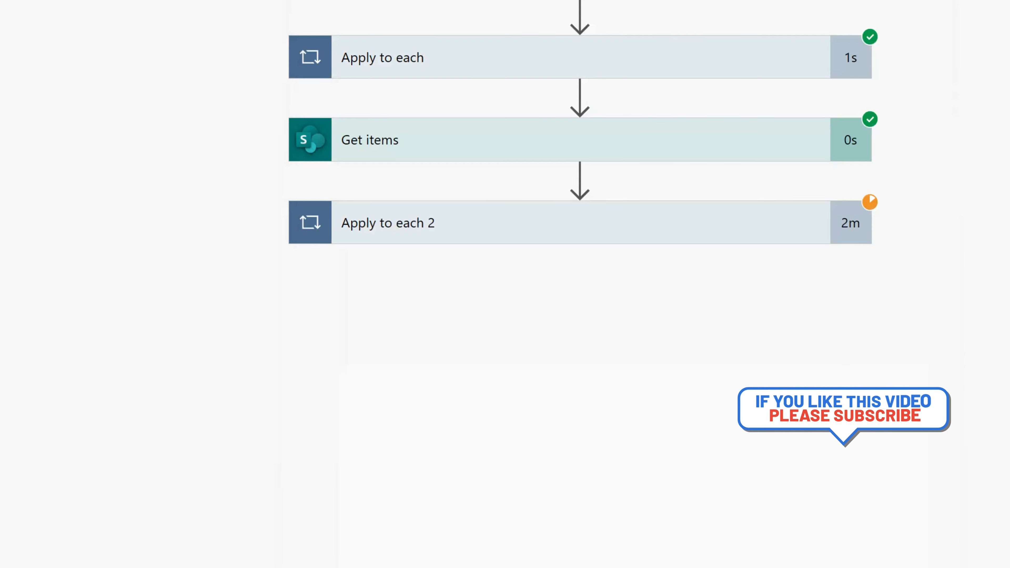
- Return to the flow's details page, refresh the run history repeatedly and open the latest run to check its progress
left_click(119, 77)
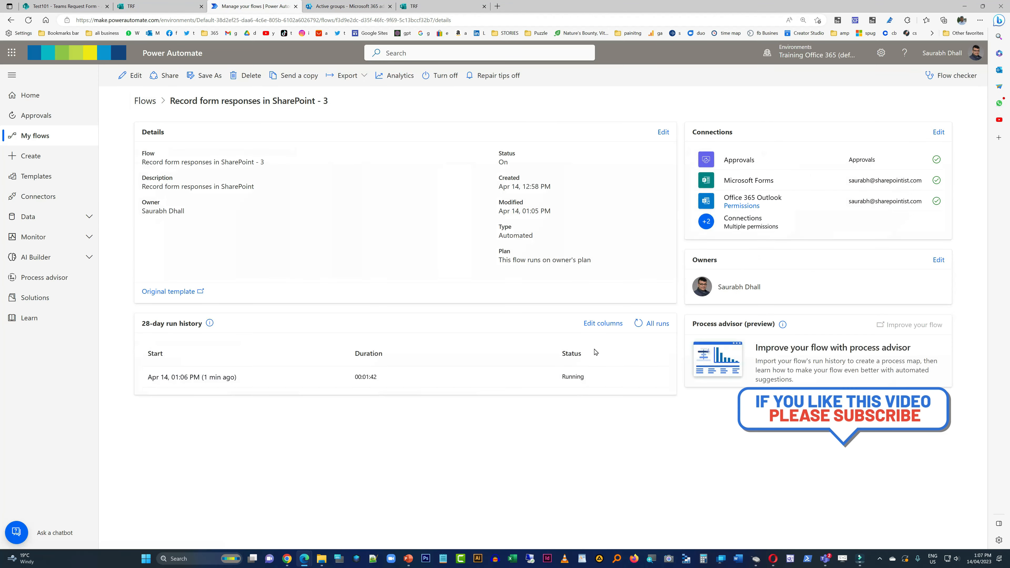
left_click(640, 325)
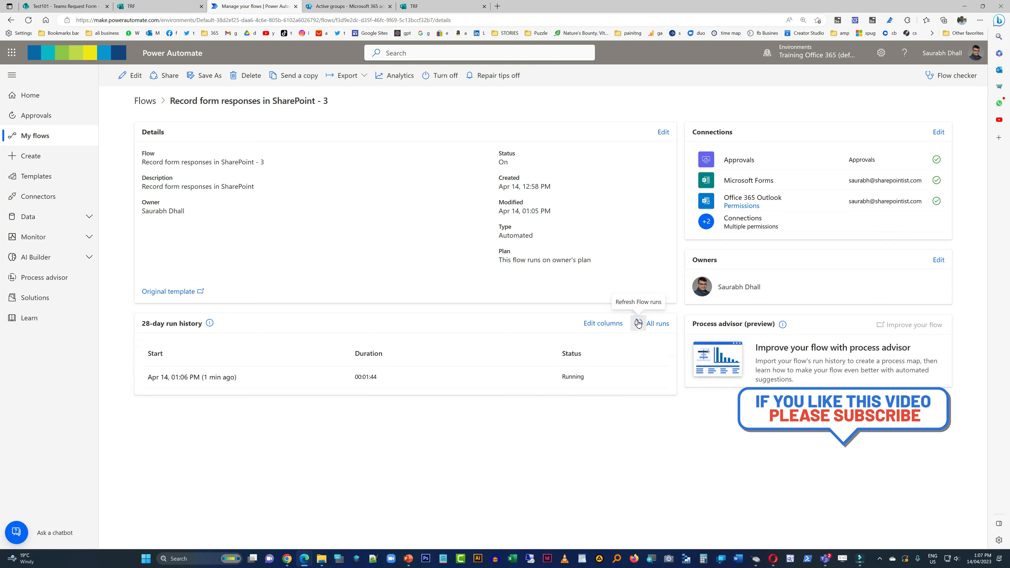
left_click(638, 323)
left_click(638, 323)
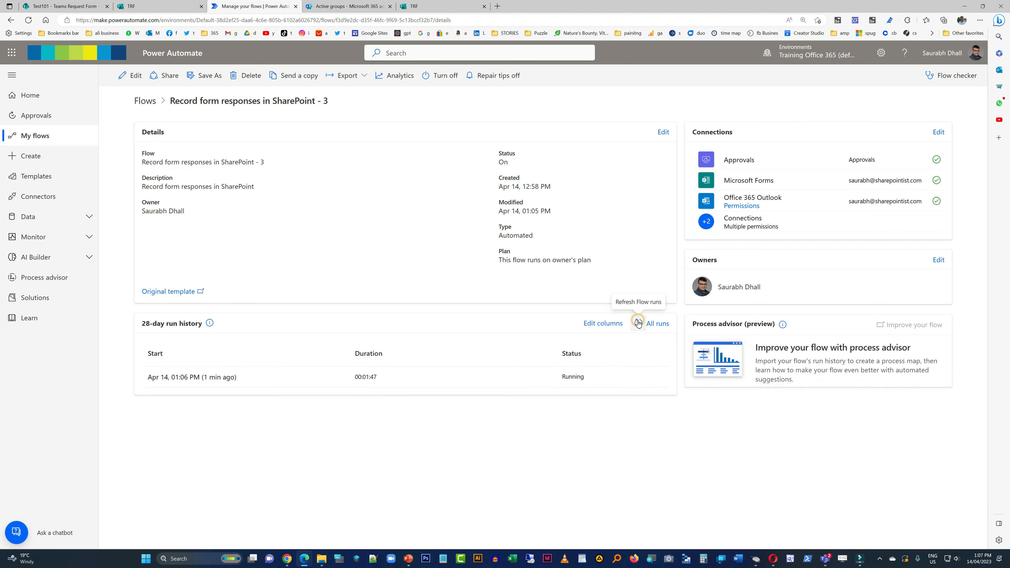
left_click(639, 324)
left_click(640, 324)
left_click(638, 324)
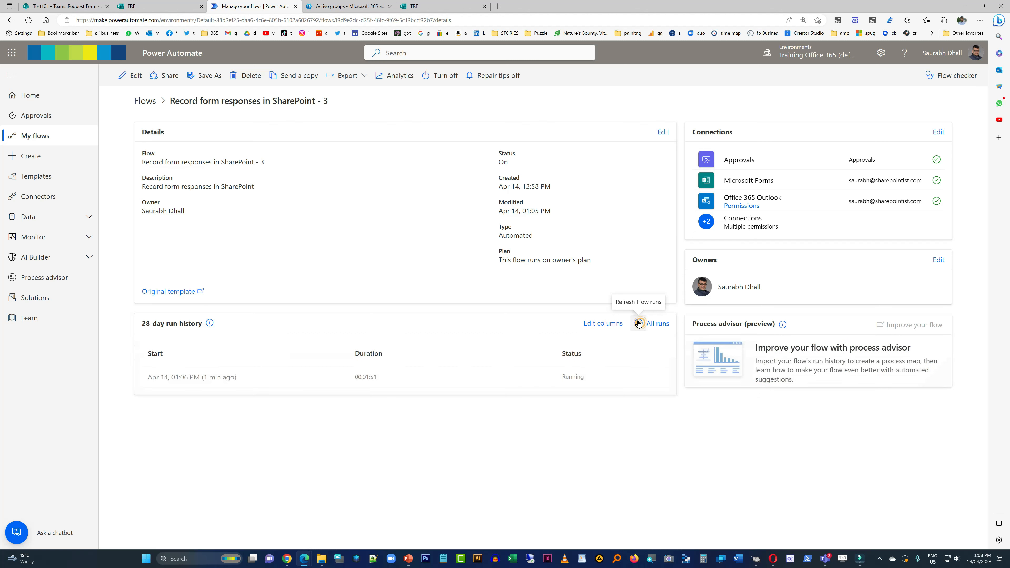
left_click(638, 323)
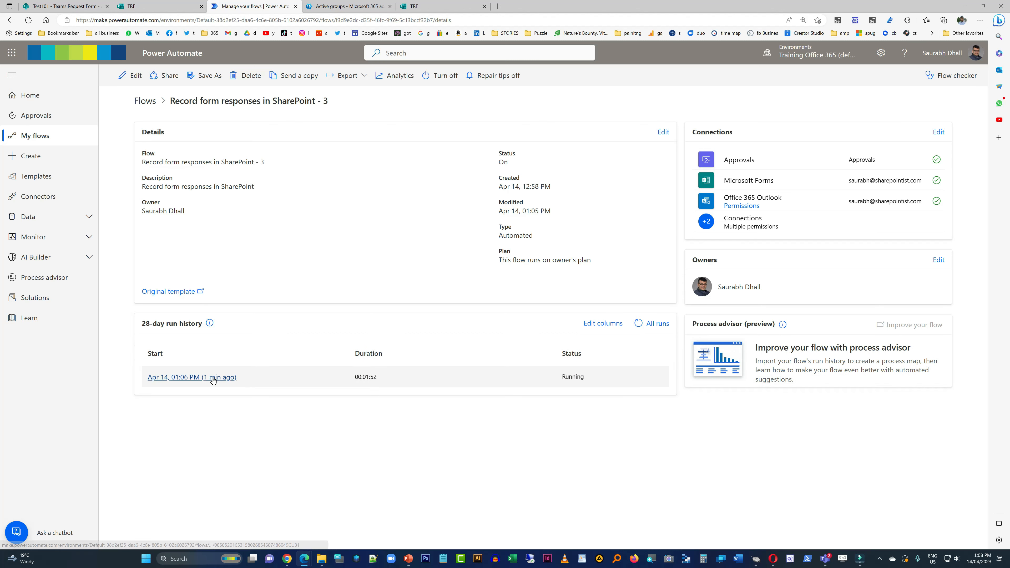
left_click(213, 377)
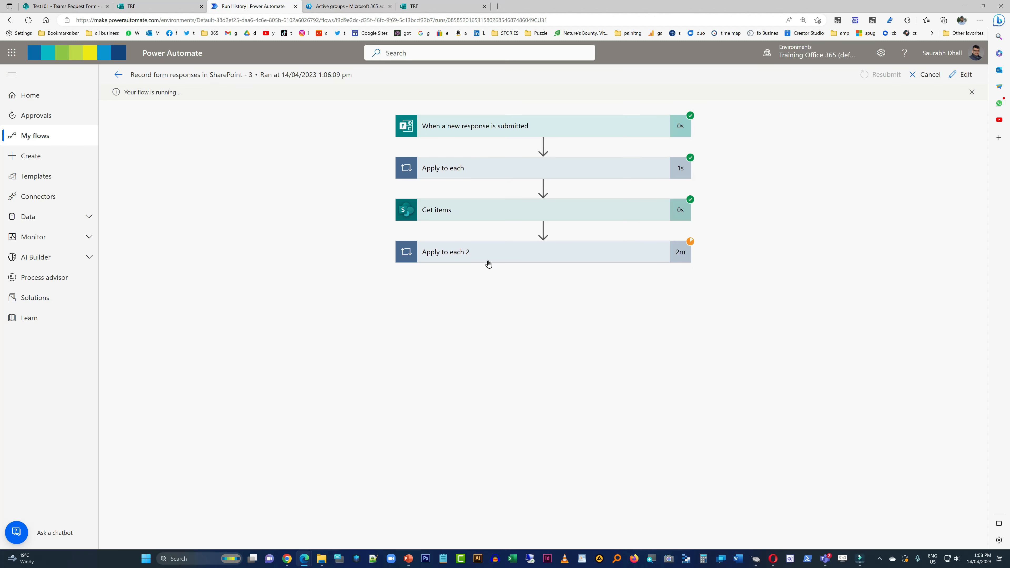
- Leave the run details, keep refreshing the flow's 28-day run history and reopen the run to check its outcome
left_click(118, 75)
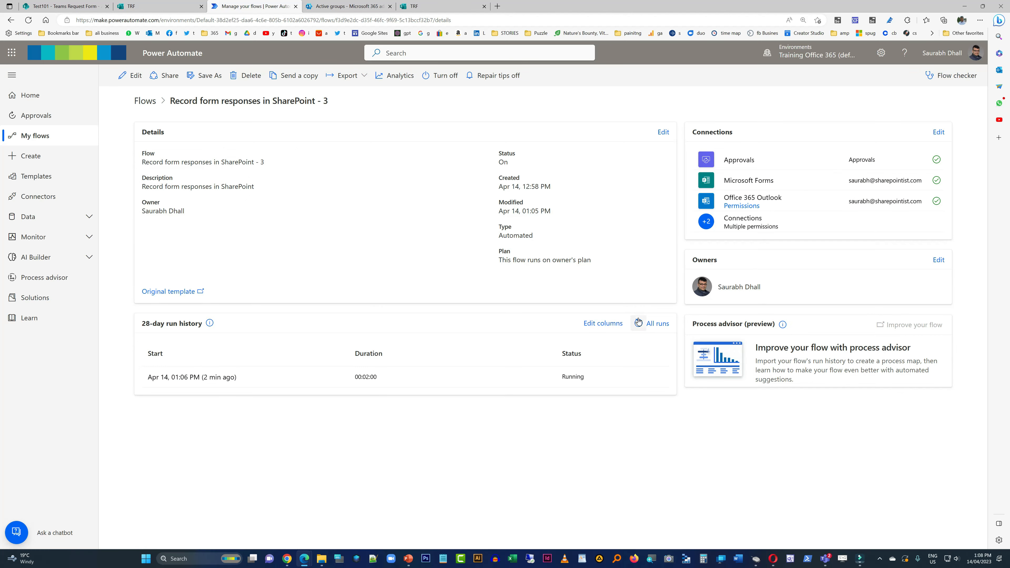
left_click(638, 322)
left_click(635, 325)
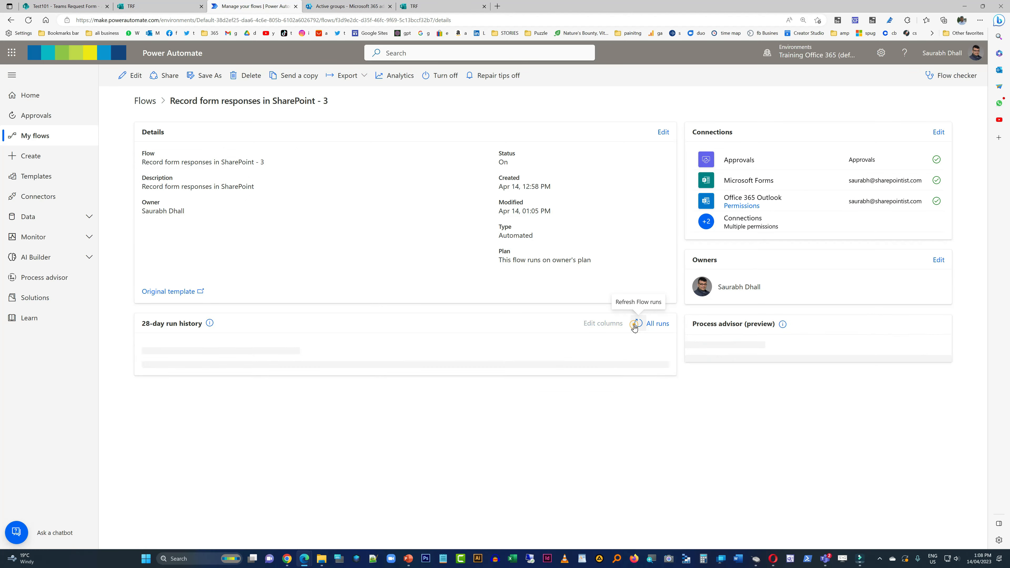
left_click(635, 325)
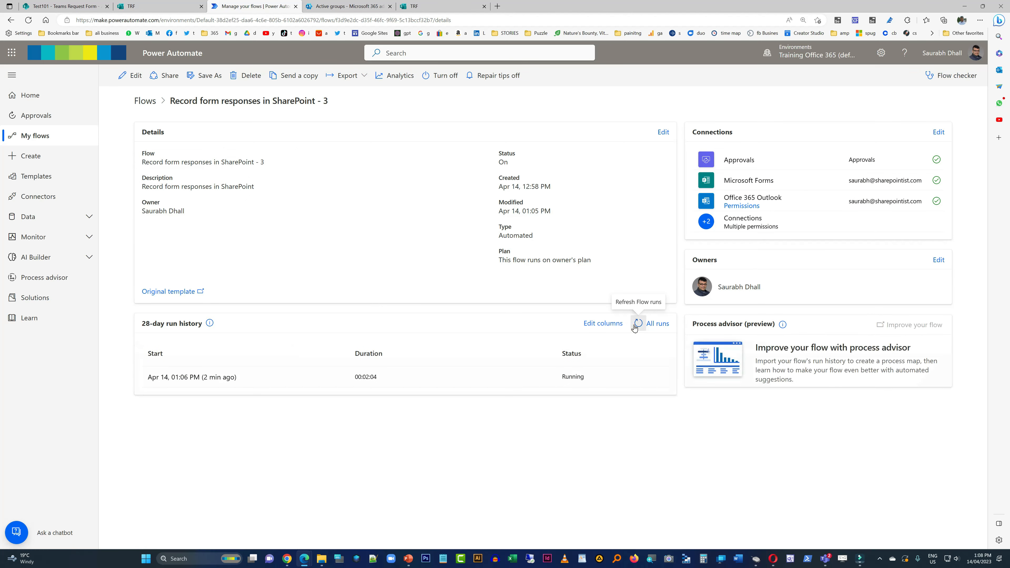
left_click(634, 326)
left_click(636, 329)
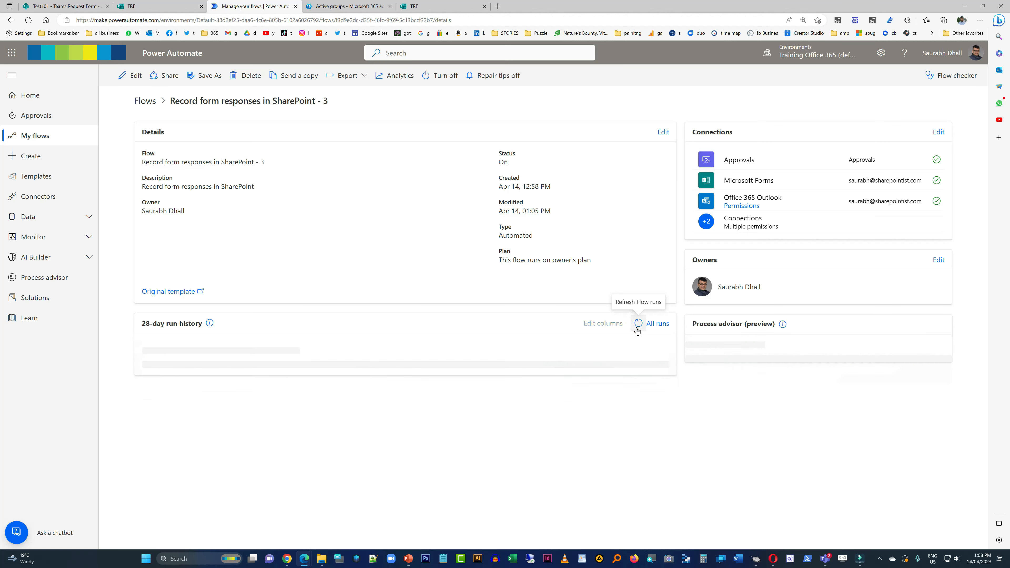
left_click(203, 378)
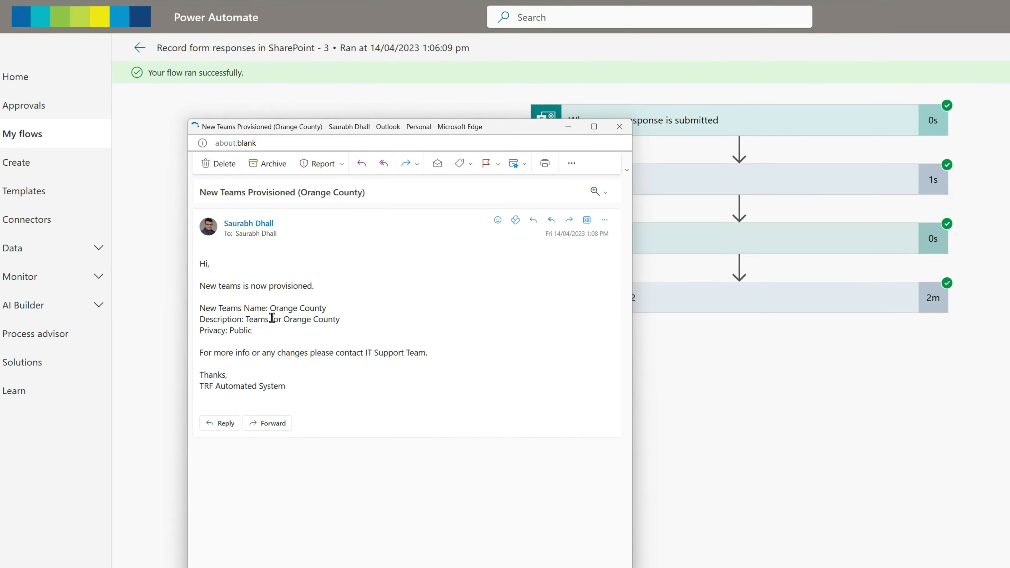
- Examine the team name, description and privacy in the New Teams Provisioned email, and leave the message
left_click_drag(279, 308, 421, 306)
left_click(341, 340)
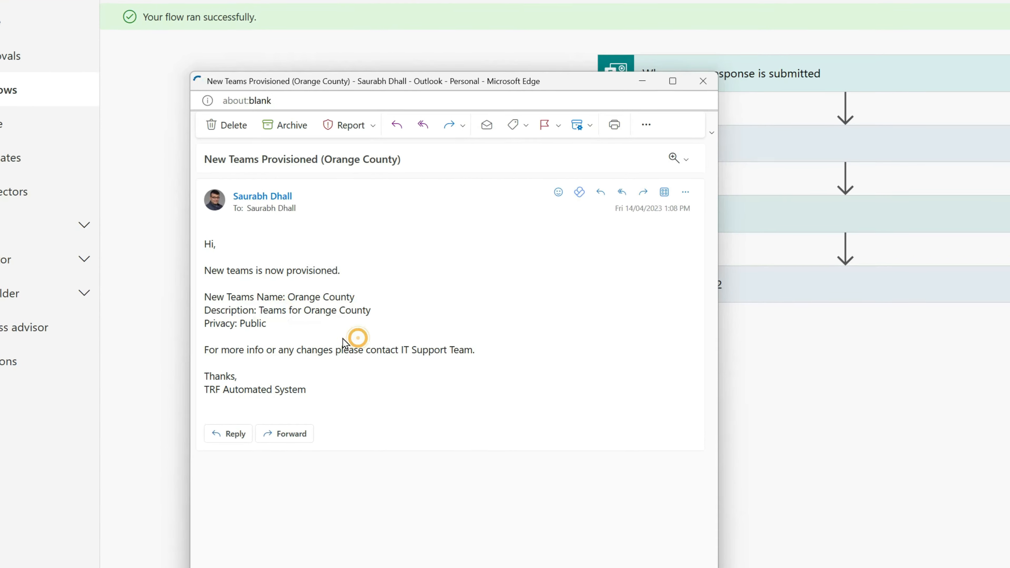
left_click_drag(247, 323, 517, 355)
left_click(708, 434)
left_click(618, 354)
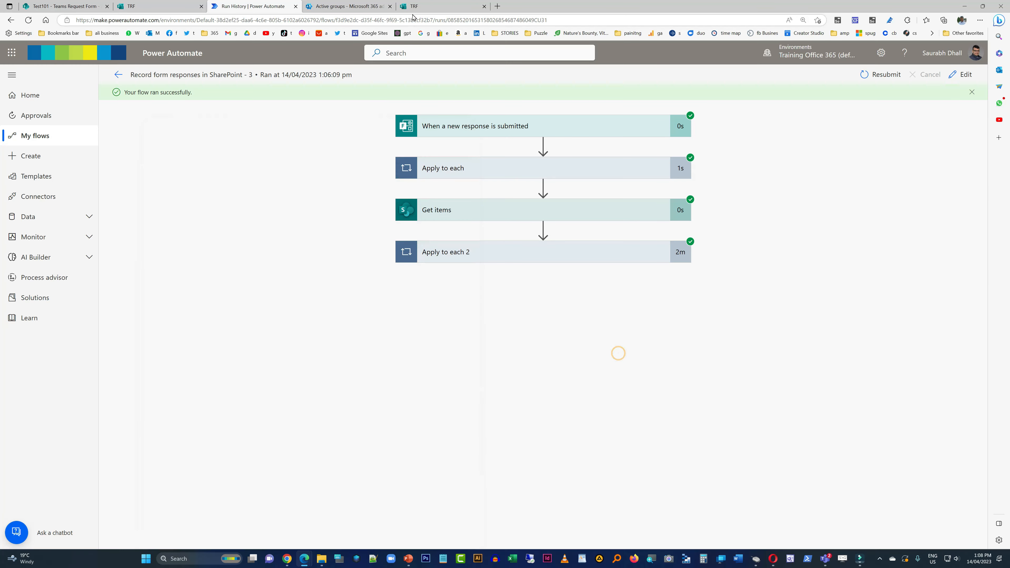
- Switch to the Microsoft 365 admin center and check the Orange County group's Teams status and privacy
left_click(447, 7)
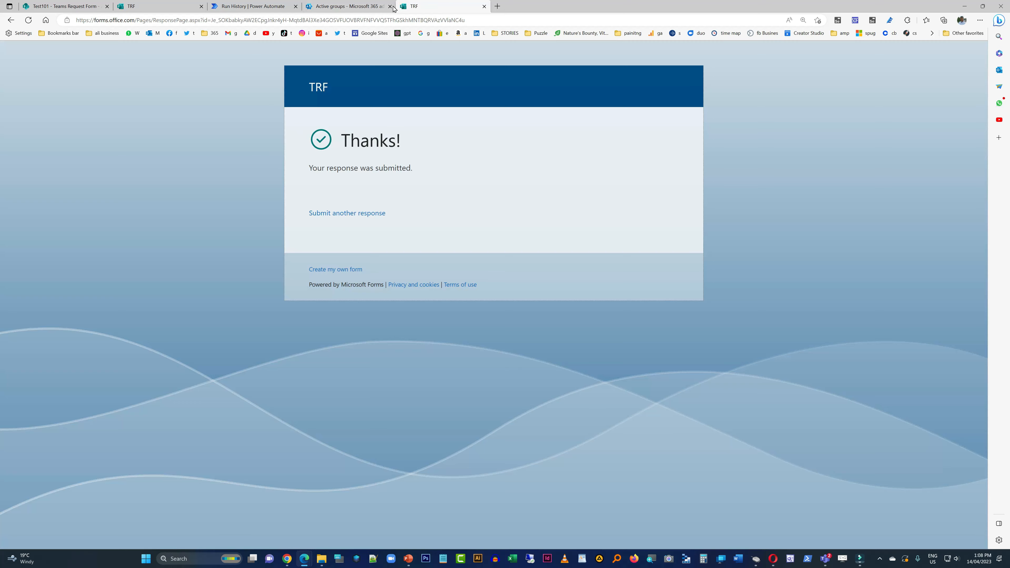
left_click(355, 6)
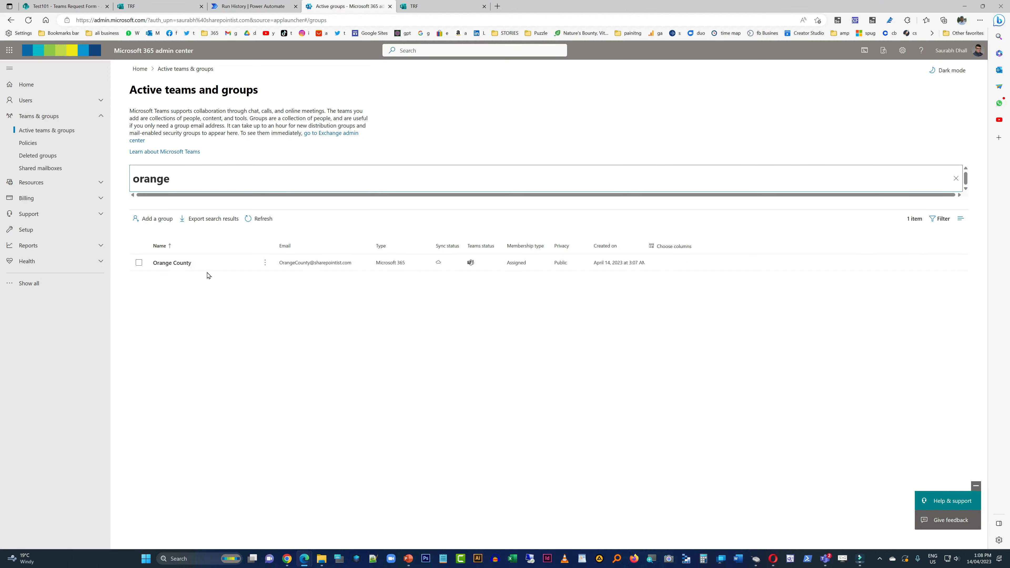
left_click(470, 267)
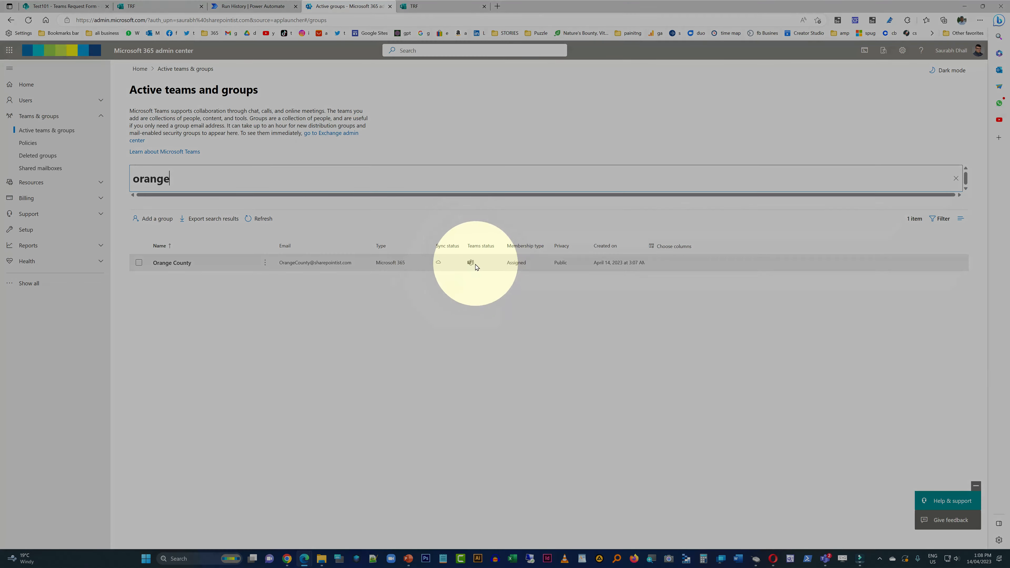
key("ctrl+plus")
key("ctrl+plus")
key("ctrl+plus")
key("ctrl+plus")
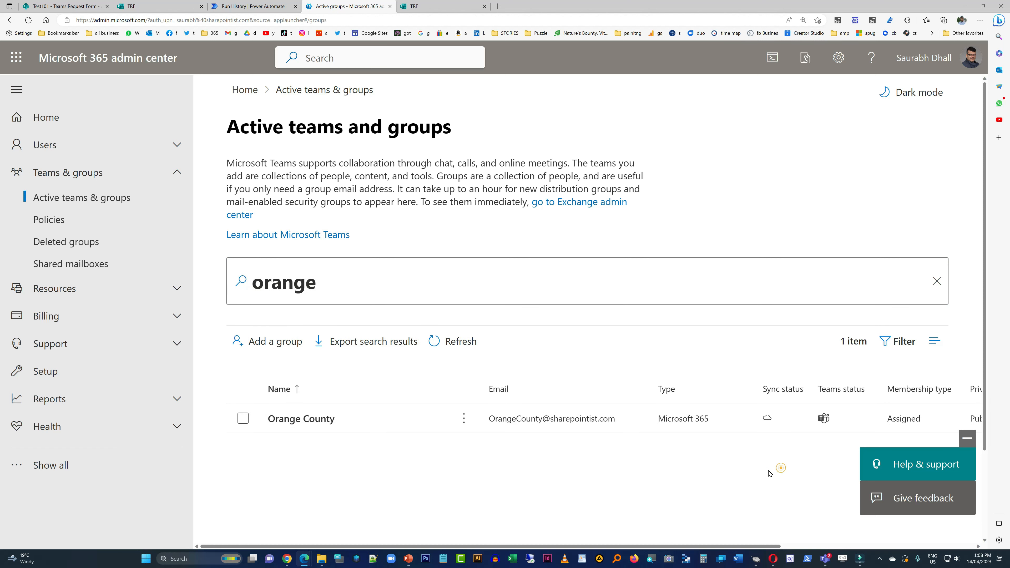
key("ctrl+minus")
key("ctrl+minus")
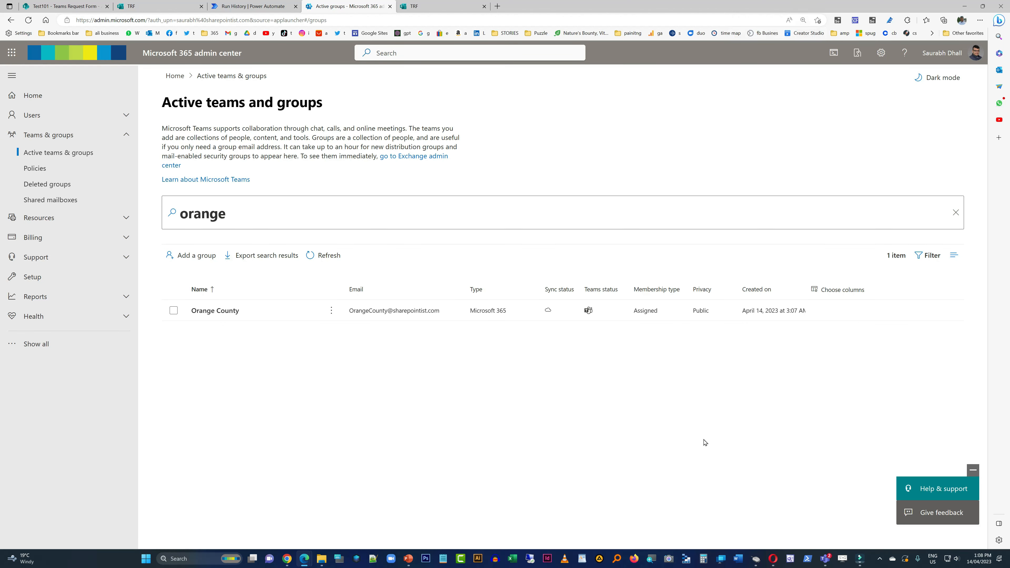
- Switch to the TRF form's design page and draft naming guidance in the Teams Name question's subtitle, starting with "For Depart"
left_click(414, 6)
left_click(174, 5)
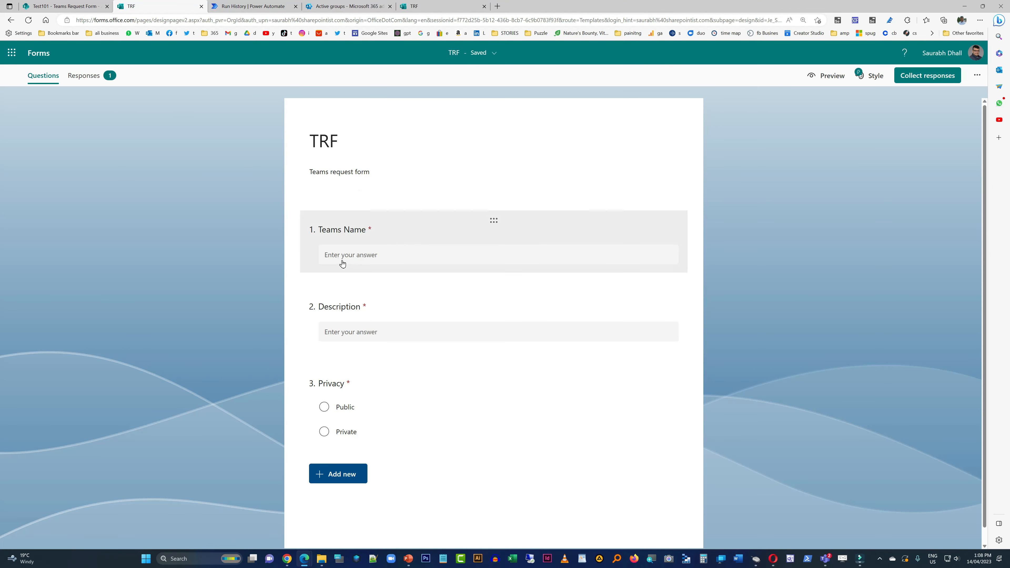
left_click(446, 234)
left_click(384, 269)
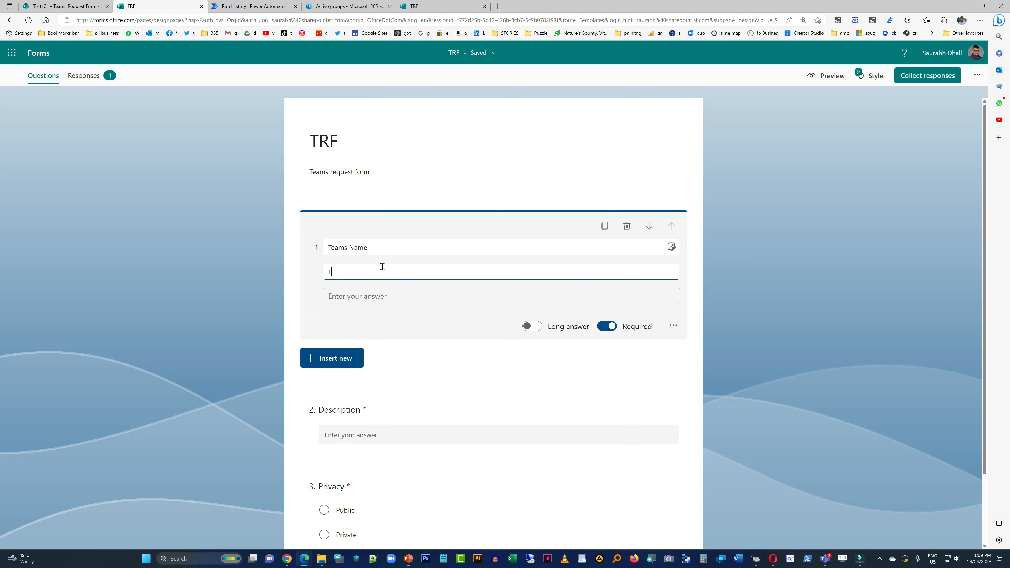
type("For Depart")
key("ctrl+a")
type("Tea")
key("BackSpace")
key("BackSpace")
- Switch to the Test101 SharePoint site, go to its home page and create a new page from the Blank template
left_click(54, 4)
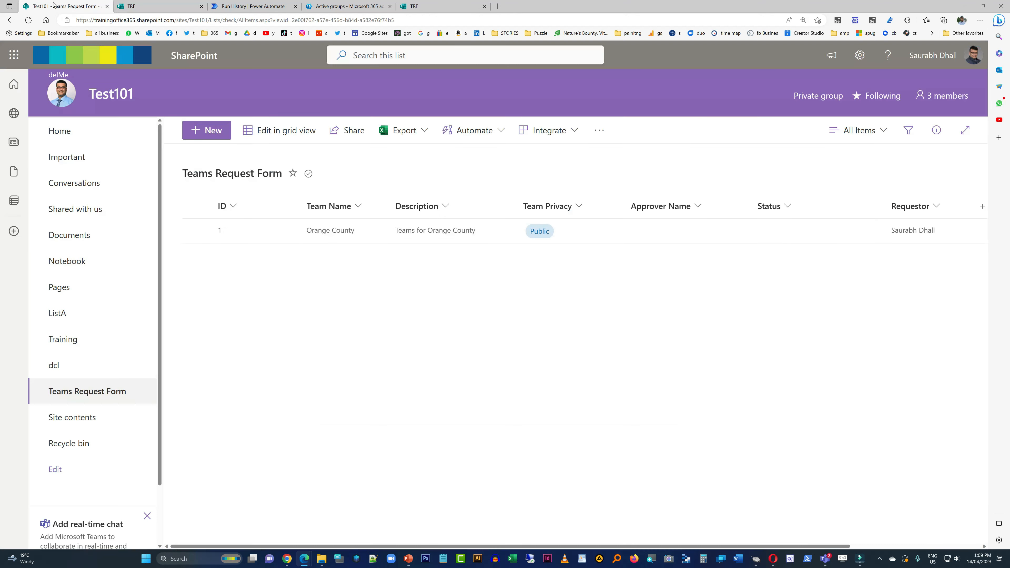
left_click(90, 134)
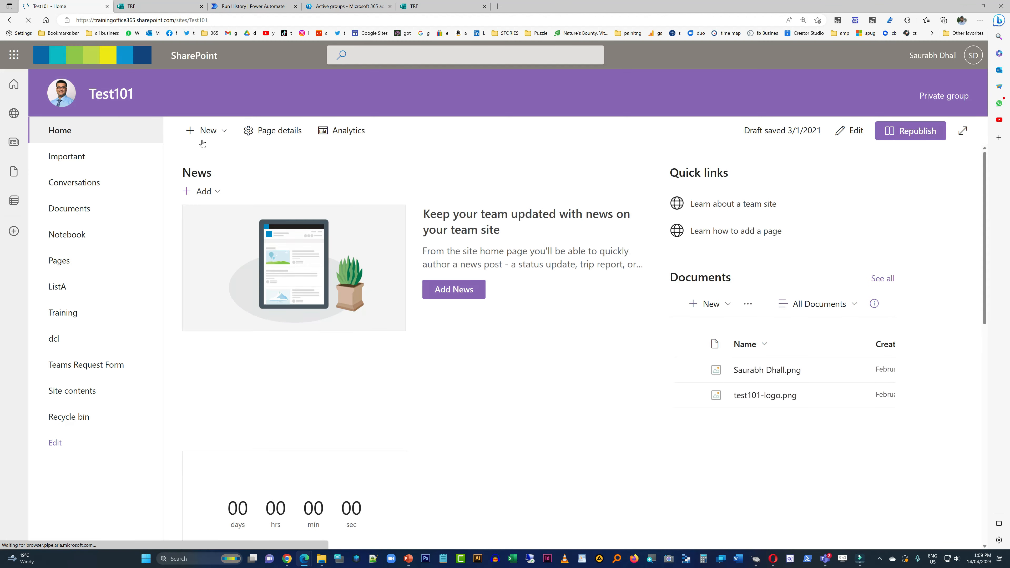
left_click(206, 131)
left_click(207, 198)
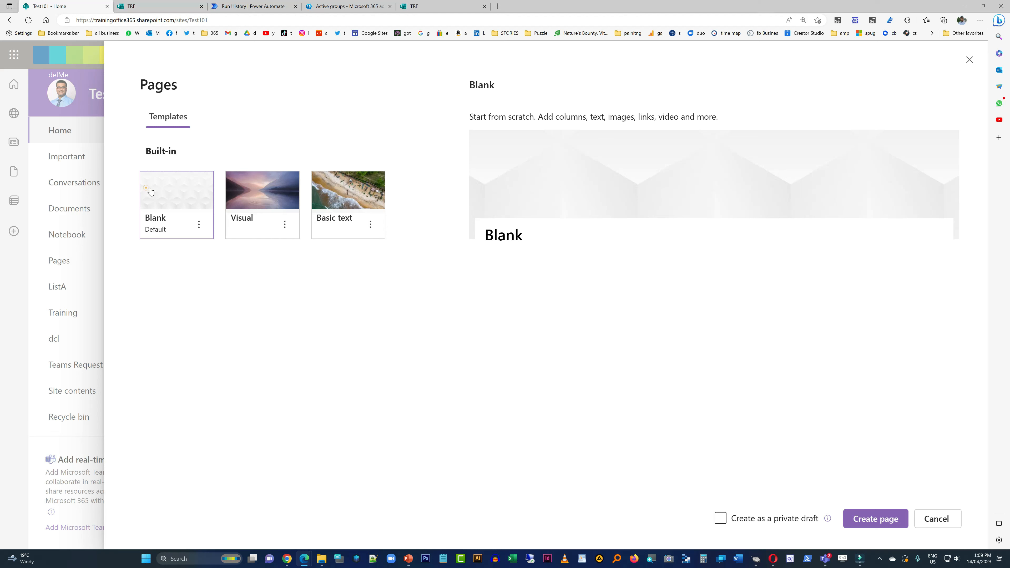
left_click(877, 519)
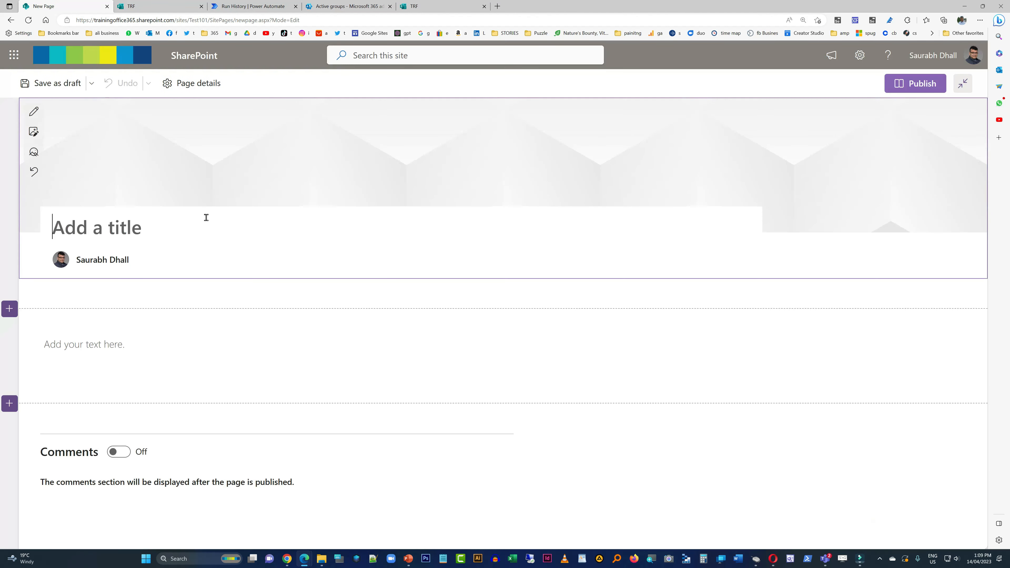
- Set the new page's title area to the Plain layout and title the page "New Teams - Naming Convention"
left_click(32, 112)
left_click(863, 203)
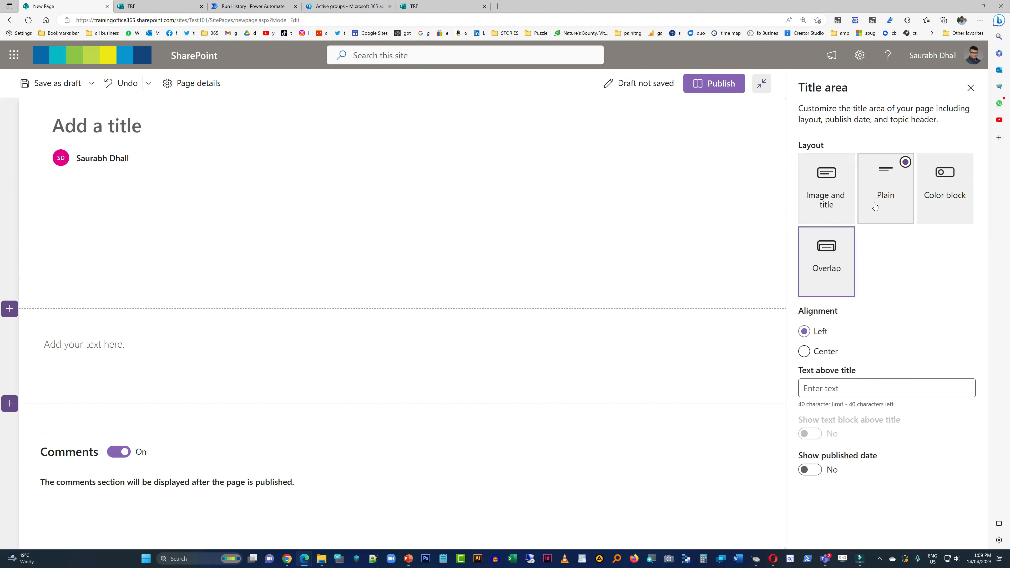
left_click(104, 133)
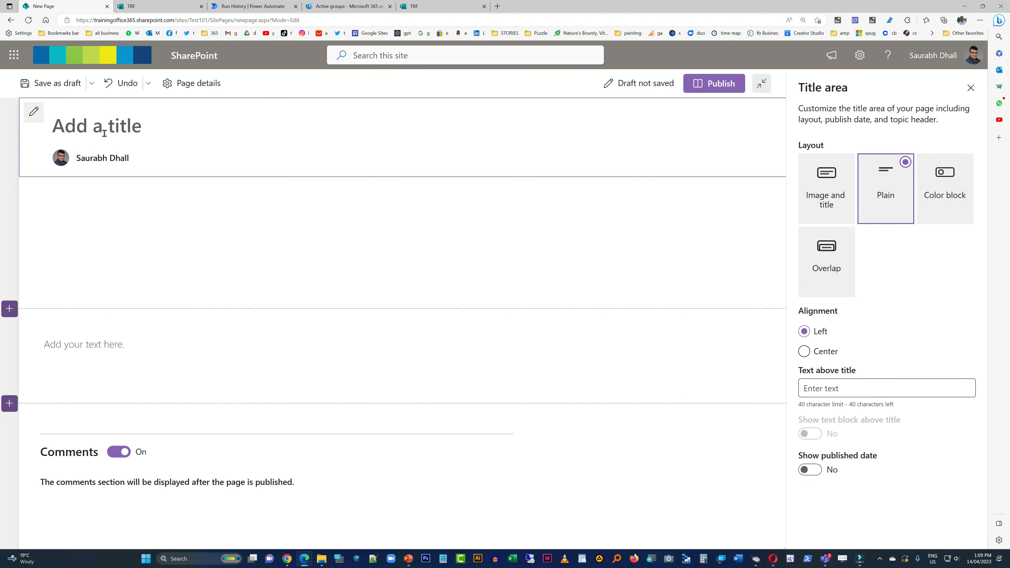
type("Team")
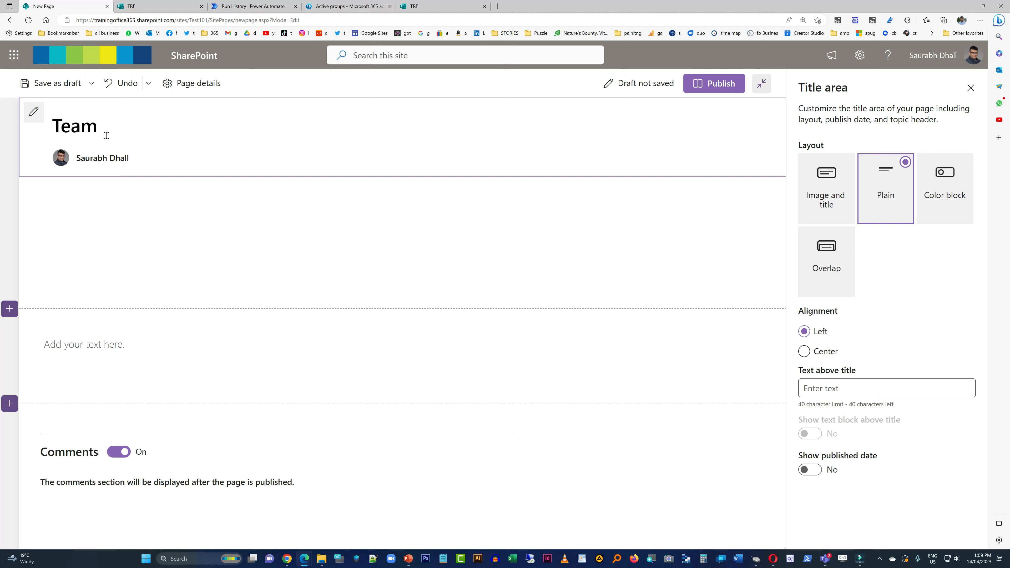
key("Home")
type("New")
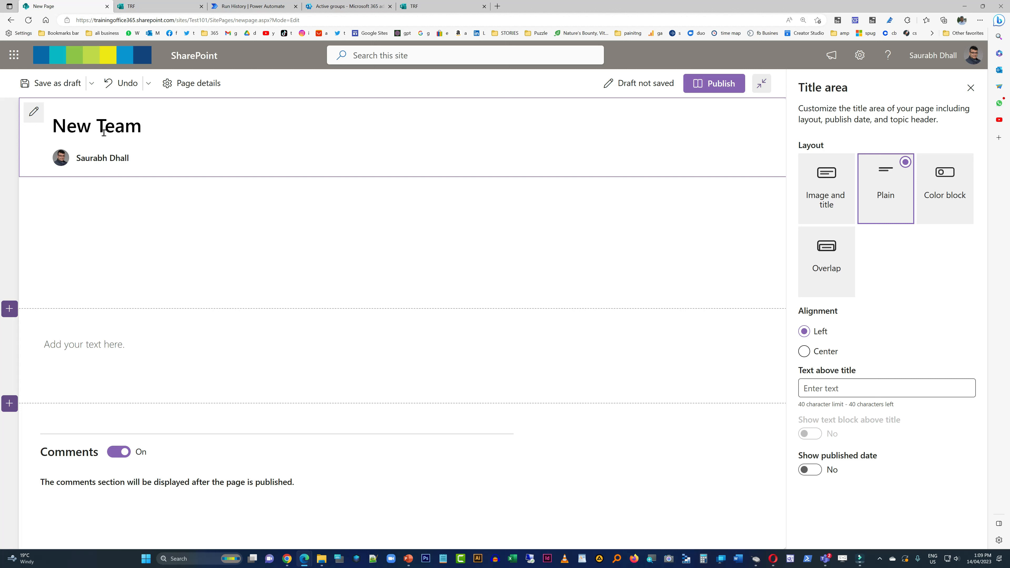
key("End")
type("s - Naming Convention")
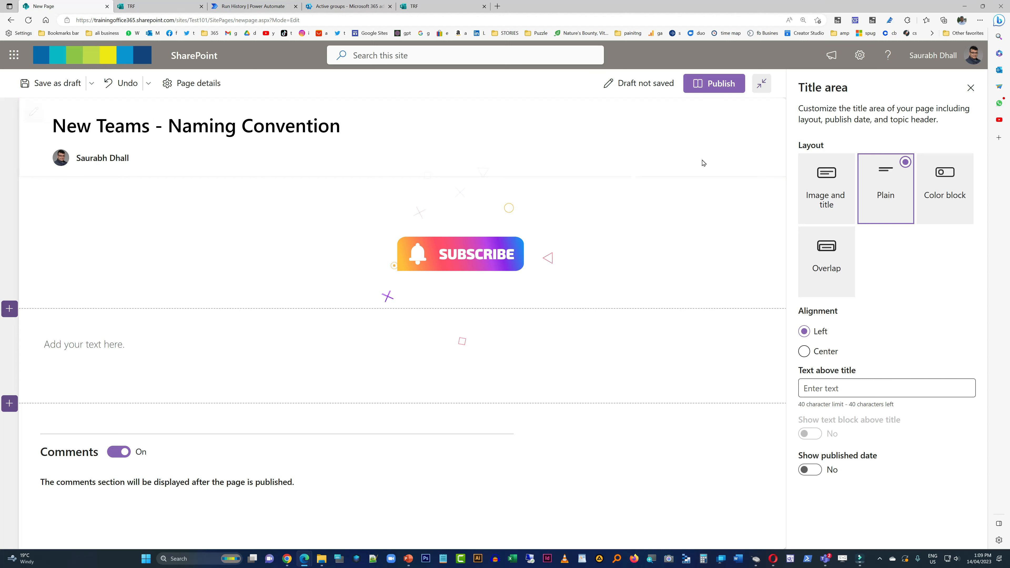
- Turn off the page's comments and paste the bullets about prefixes and emojis into the empty text area
left_click(971, 87)
left_click(122, 451)
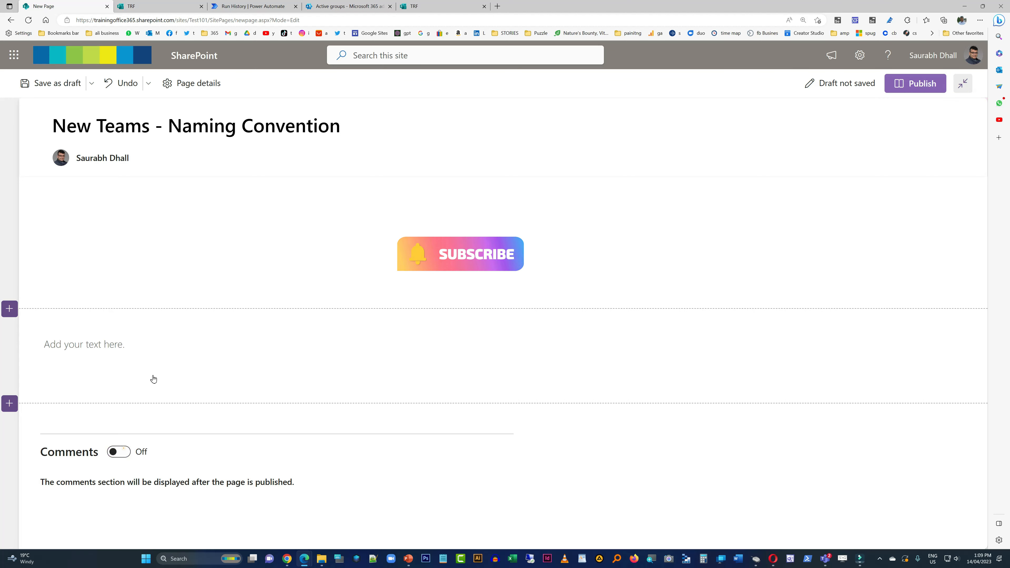
left_click(107, 349)
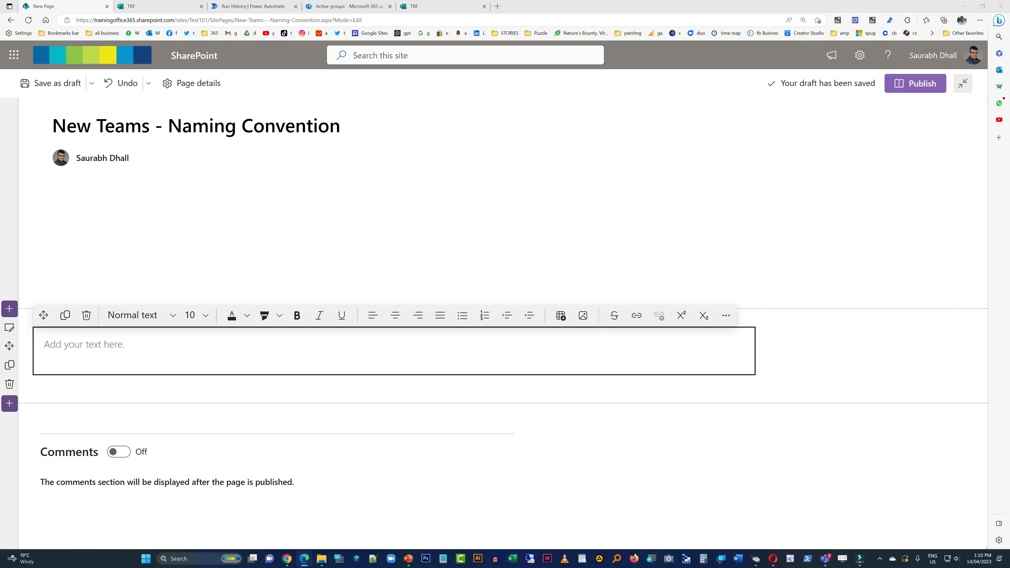
left_click(473, 353)
type("Prefixes can be useful but do not make these overly long as they can lead to the Team name being cut off. Generally, limit yourself to acronyms or prefixes no longer than 12 characters. While emojis can be tempting to utilize, keep in mind that these can cause issues for searchability and are not supported in all the areas where a Team’s name gets applied.")
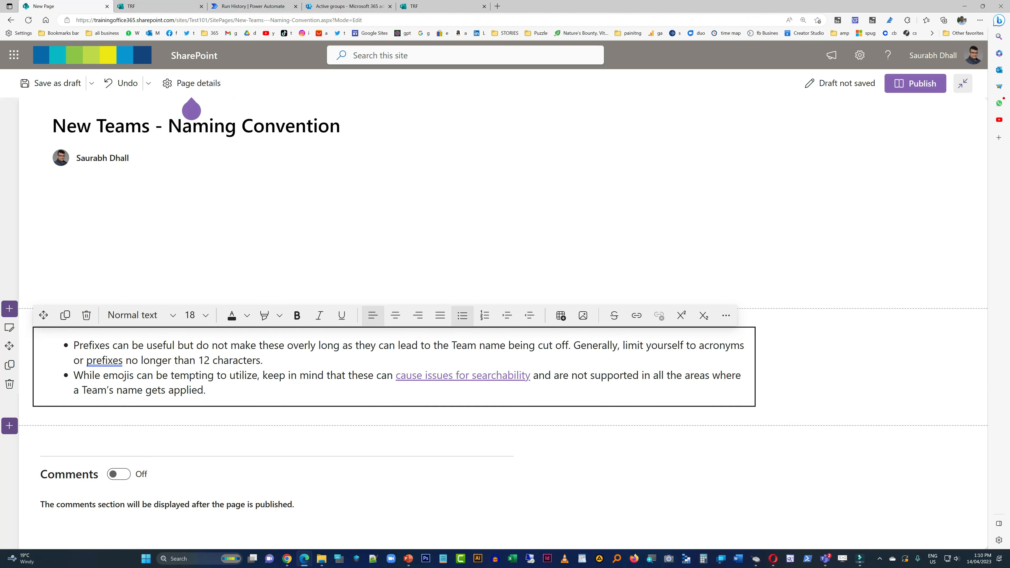
- Add a second text web part below the bullets and paste the image of good and bad team name examples
left_click(394, 415)
left_click(312, 316)
key("ctrl+v")
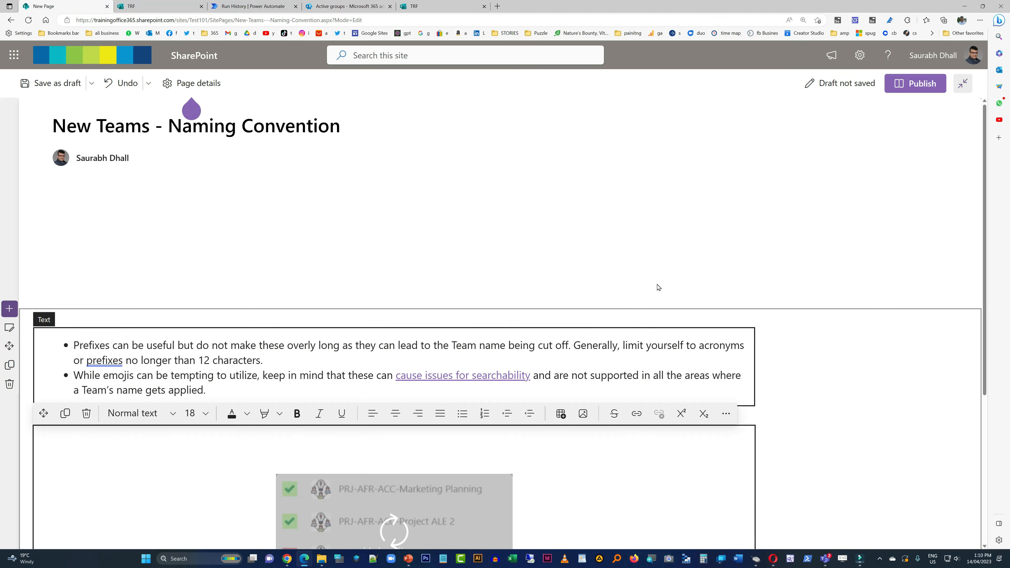
- Change the section layout to Two columns and move the example image into the second column
left_click(9, 328)
left_click(886, 153)
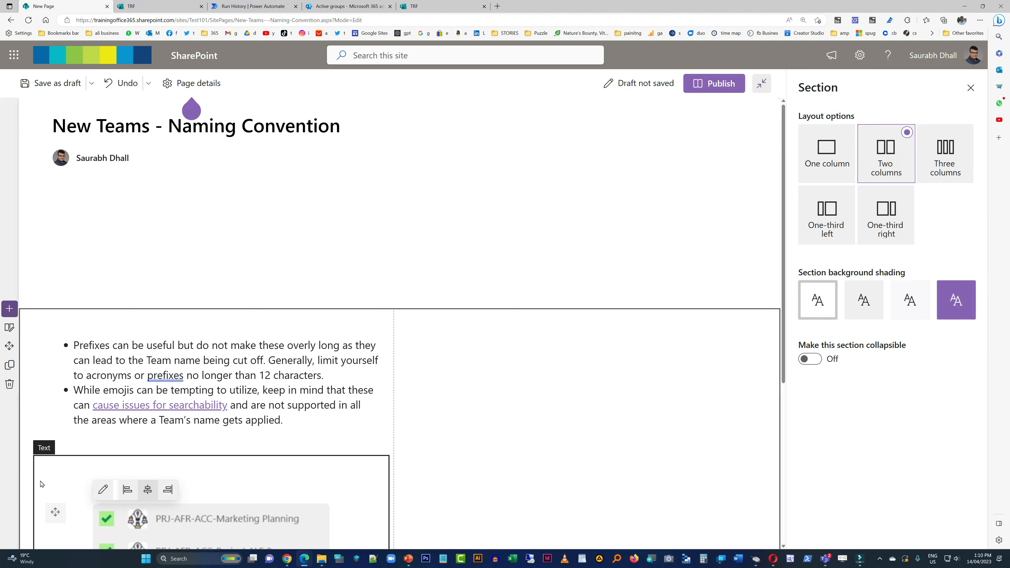
left_click_drag(60, 446, 469, 371)
left_click(334, 443)
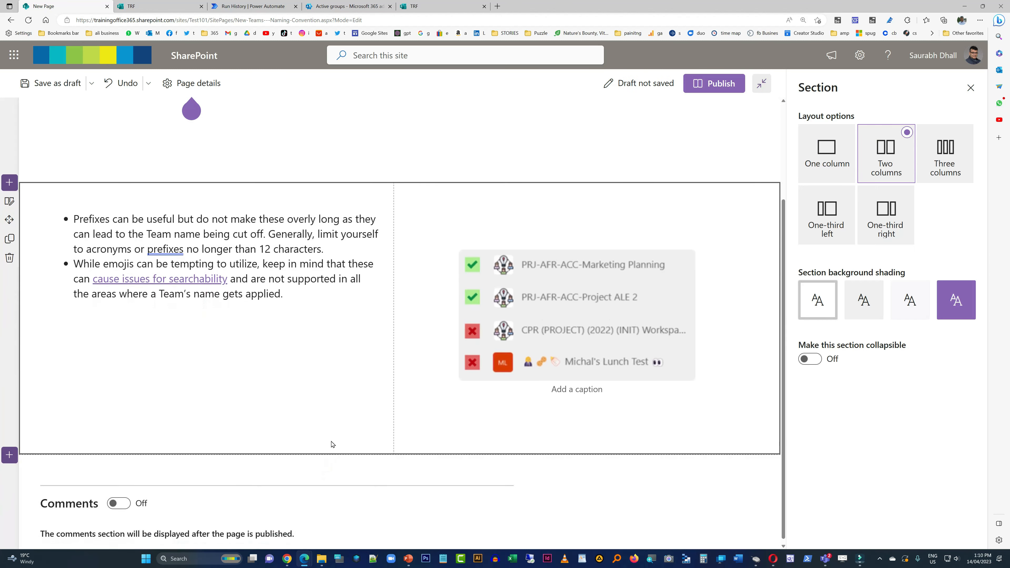
- Add a text section below the two-column one and paste the "Spaces" guidance with its PRJ-ENG-Mark 8 Drone image
left_click(9, 328)
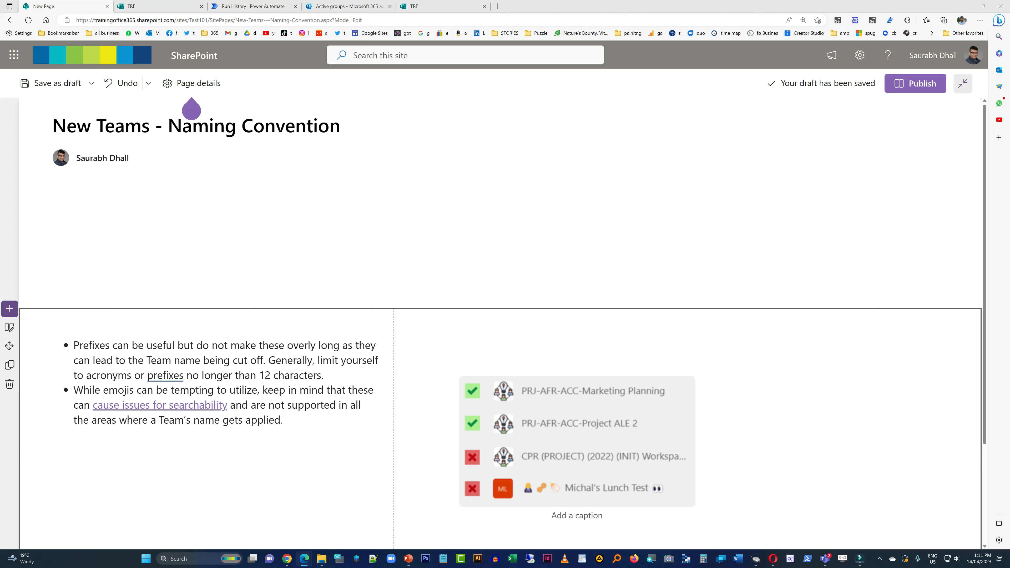
scroll(503, 319, "down", 3)
key("ctrl+v")
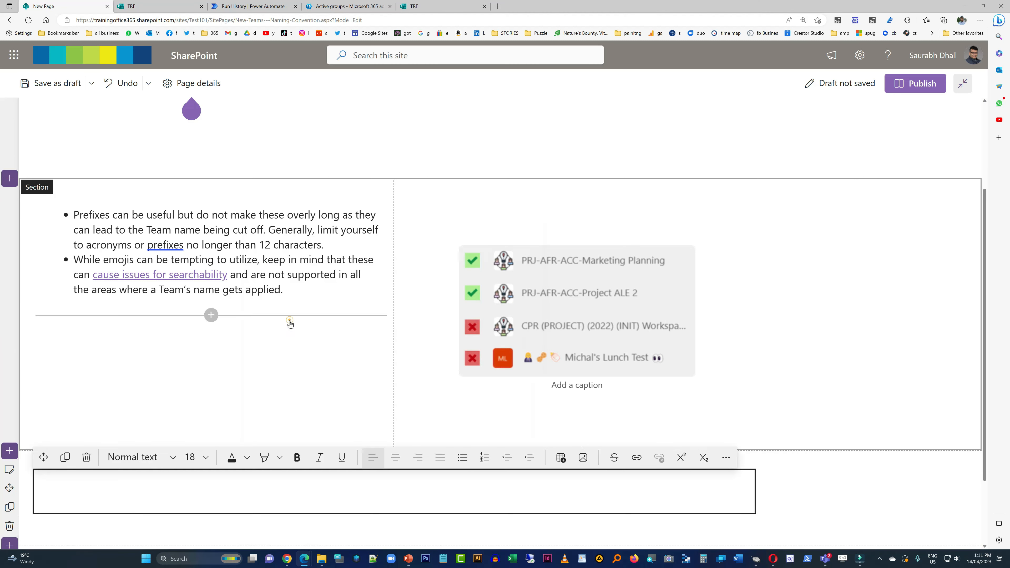
scroll(492, 426, "down", 5)
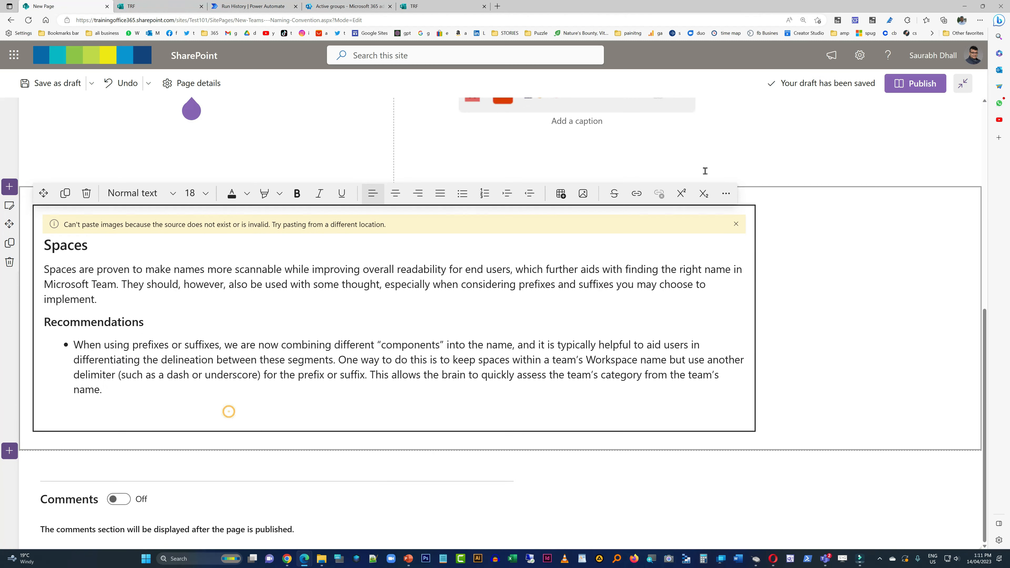
key("ctrl+v")
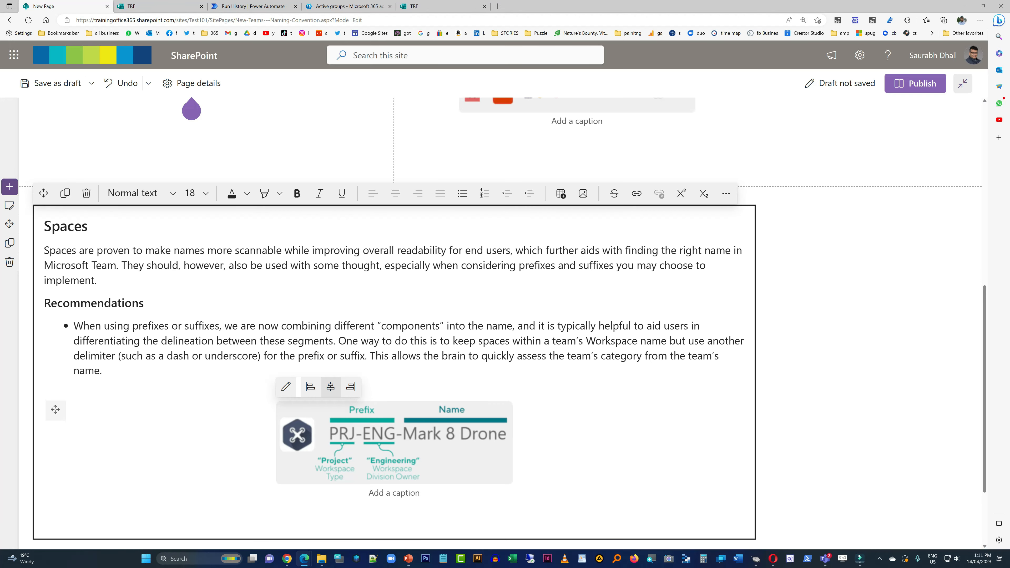
- Add another text section below Spaces and paste the "Length" guidance with its Pinned View and Normal View image
scroll(218, 330, "down", 2)
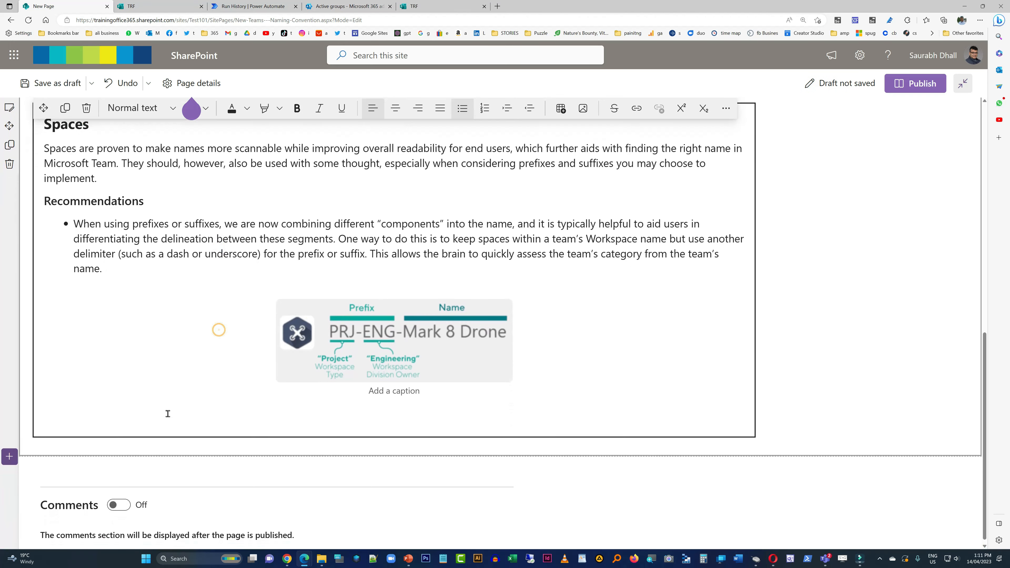
left_click(393, 460)
type("Length An understandable response to remedying Teams’ findability is to add more detail to the team Name, ultimately adding more length to each name – but this can lead to other problems. Microsoft Teams only allows a certain team name length before it becomes truncated (trimmed). The length available depends on where the Team name is being shown: Pinned View: 45 characters Normal View: 34 characters")
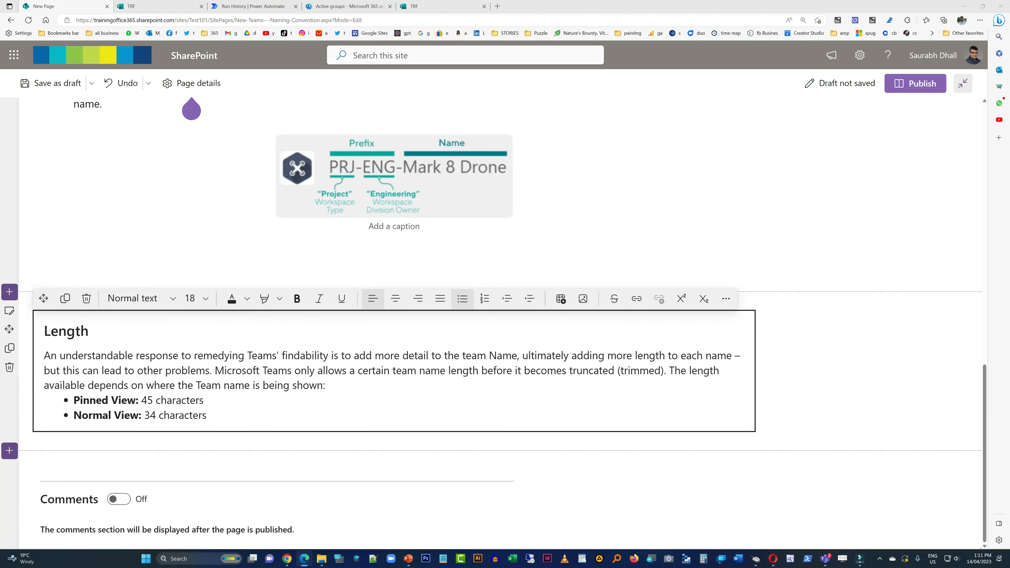
key("ctrl+v")
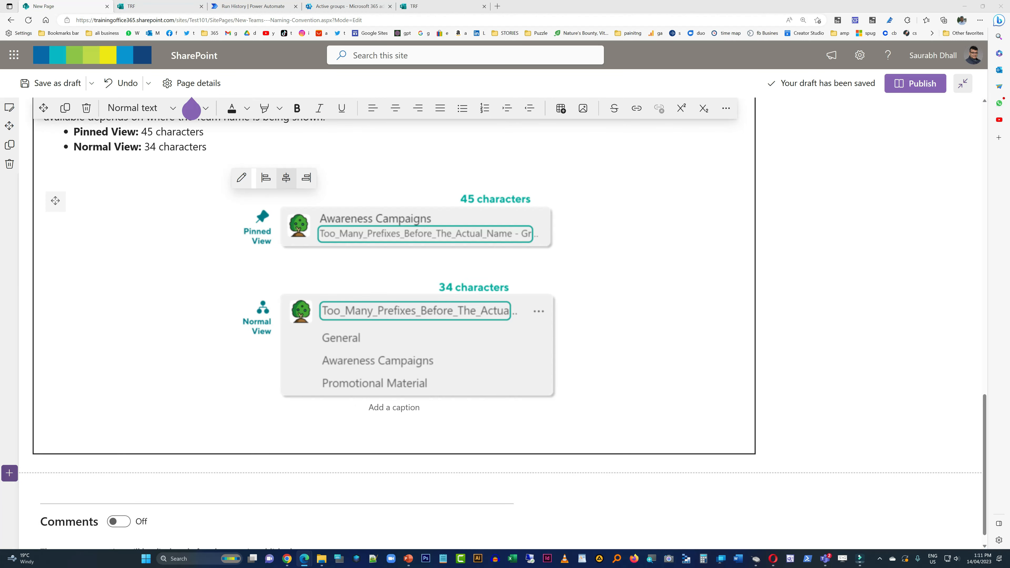
- Insert a one-column section above the existing content and paste the list of naming patterns starting with "Project Teams and Sites"
scroll(398, 318, "up", 10)
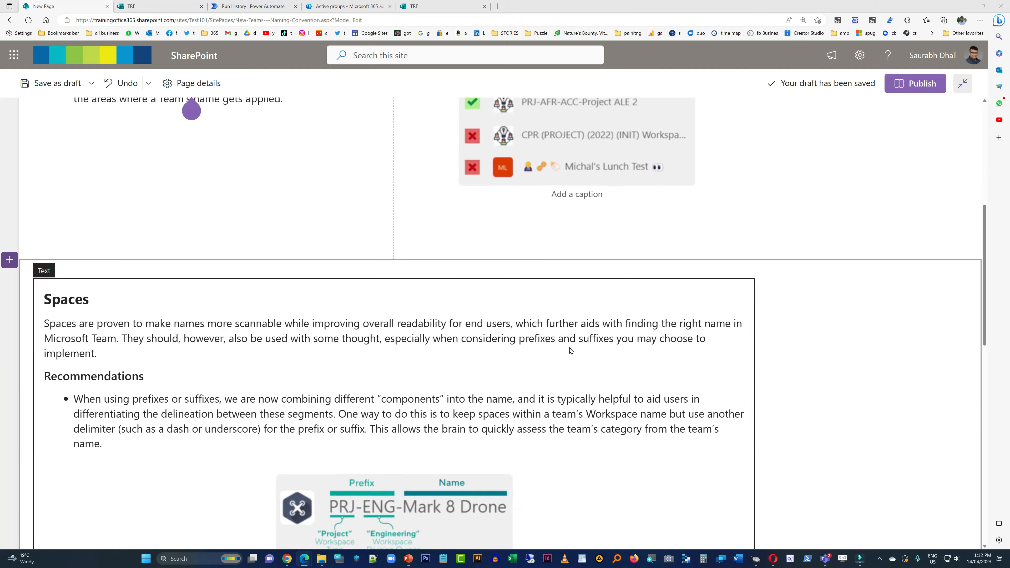
left_click(10, 308)
left_click(63, 357)
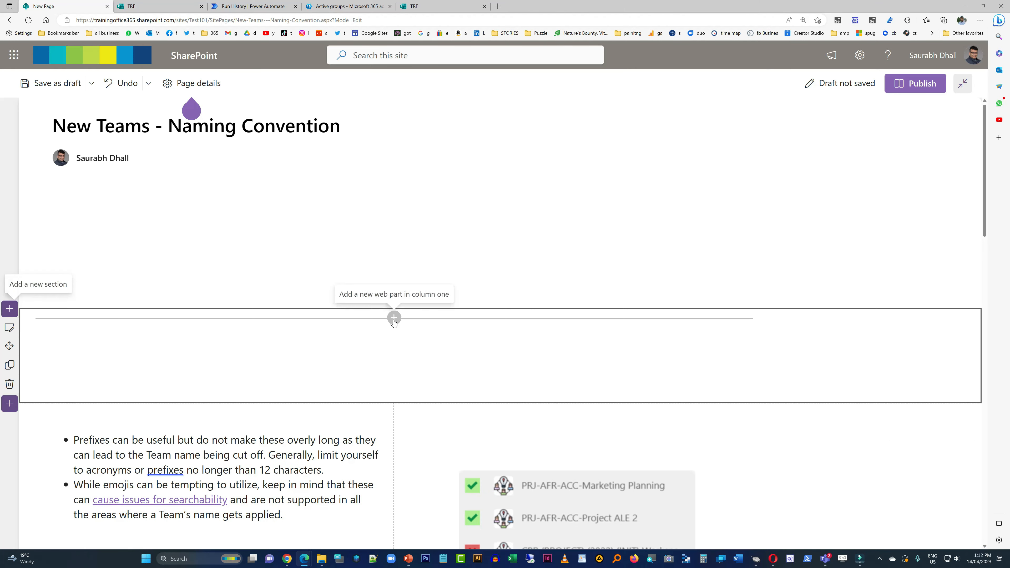
left_click(395, 316)
key("ctrl+v")
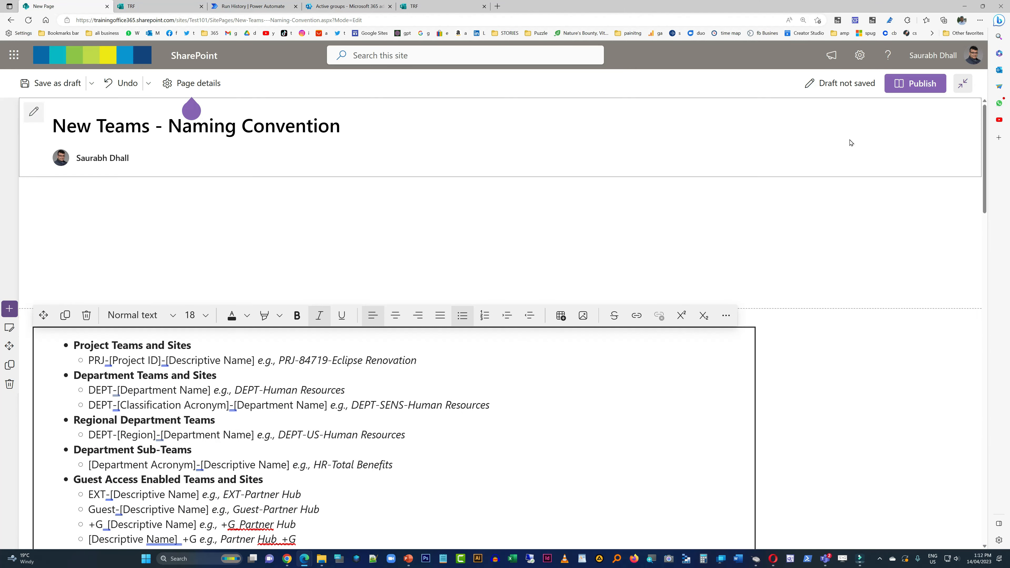
- Publish the naming convention page and copy its page address
left_click(916, 83)
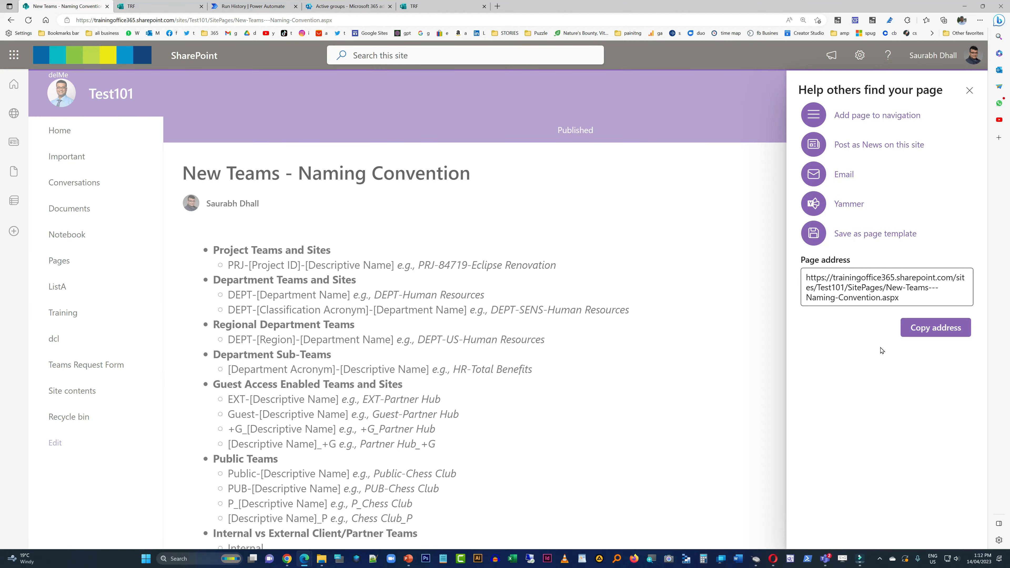
left_click(933, 327)
key("ctrl+c")
left_click(970, 91)
- Switch to the TRF form and set the Teams Name subtitle to "Important: Provide Proper Naming Convention -" followed by the copied page address
left_click(145, 7)
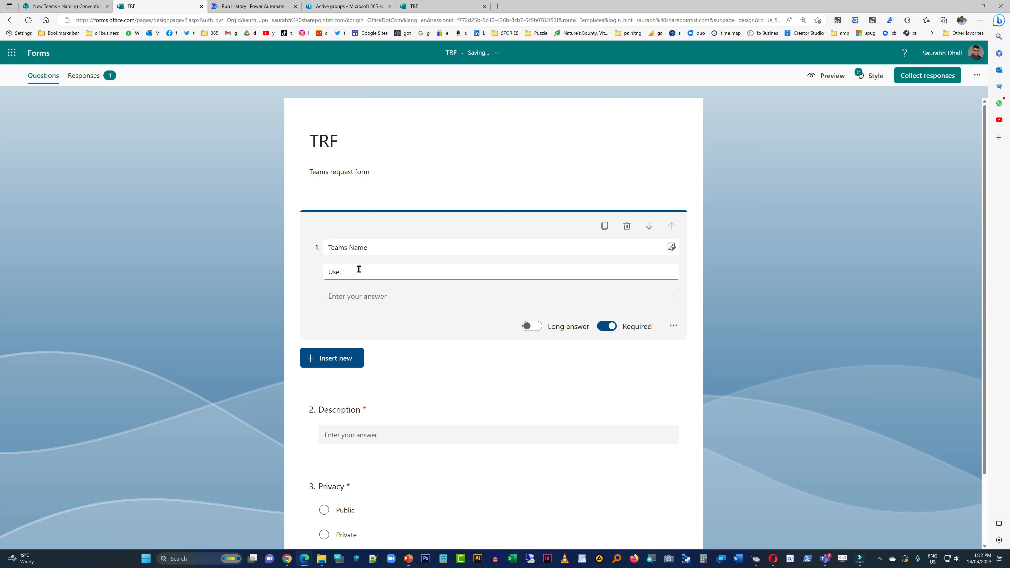
type("Important: Provide Proper")
type("Naming Convention -")
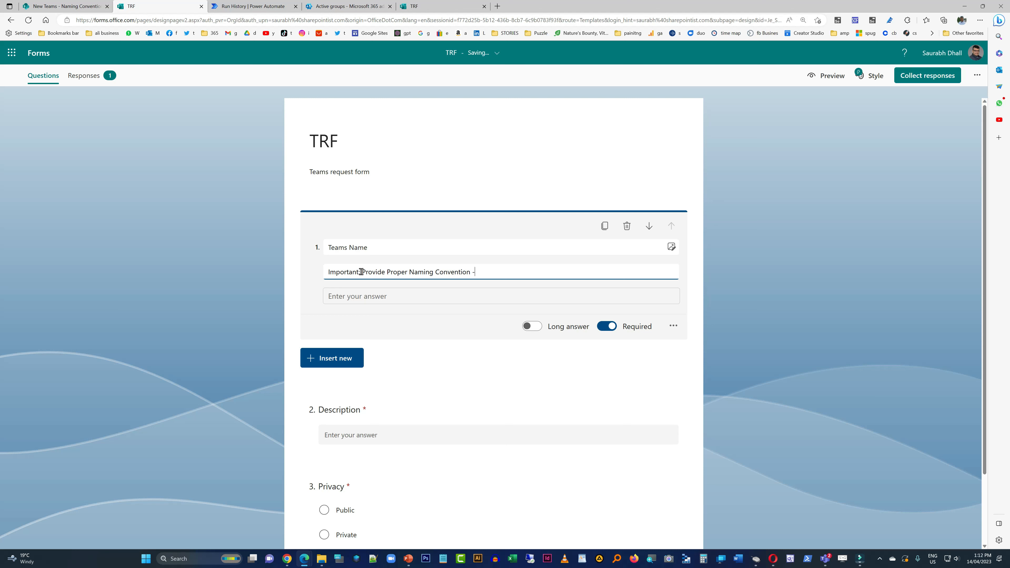
key("ctrl+v")
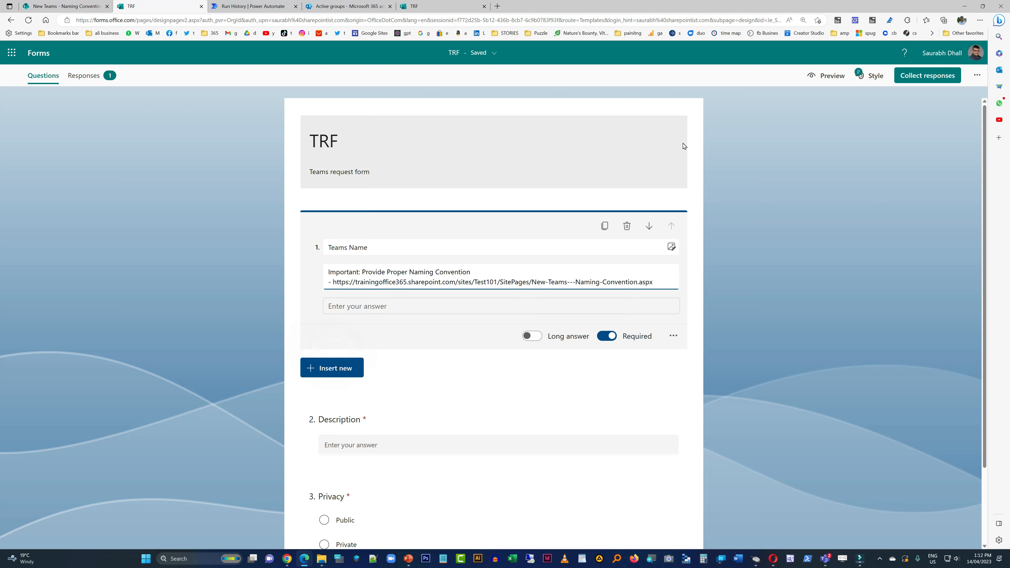
left_click(864, 136)
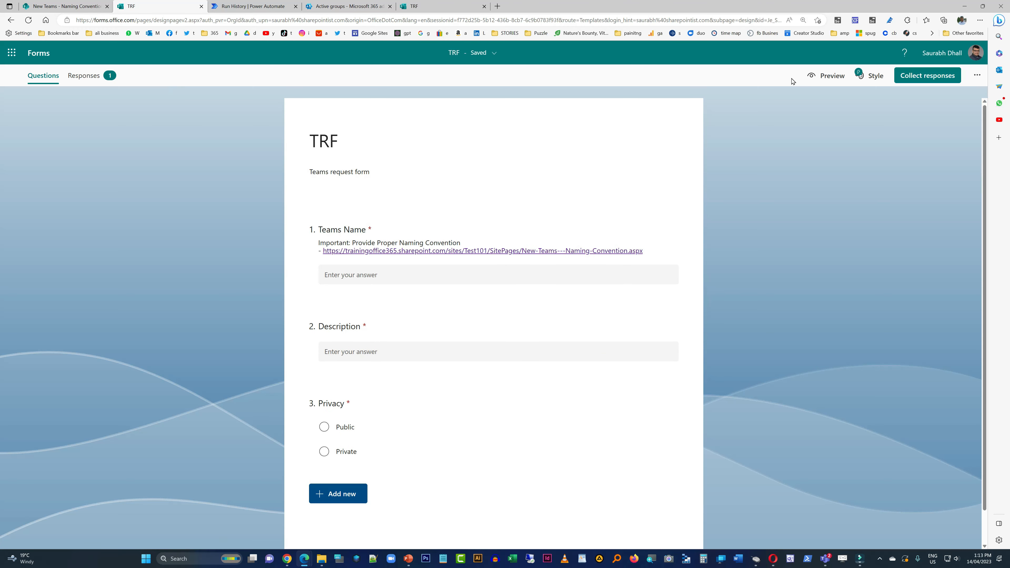
- Copy the form's response link as a shortened URL
left_click(927, 75)
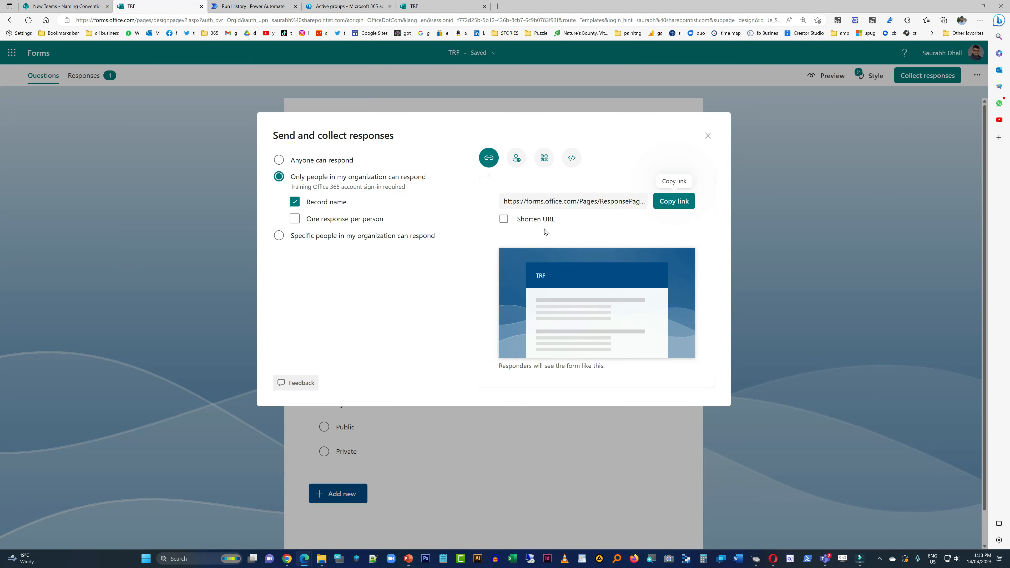
left_click(541, 219)
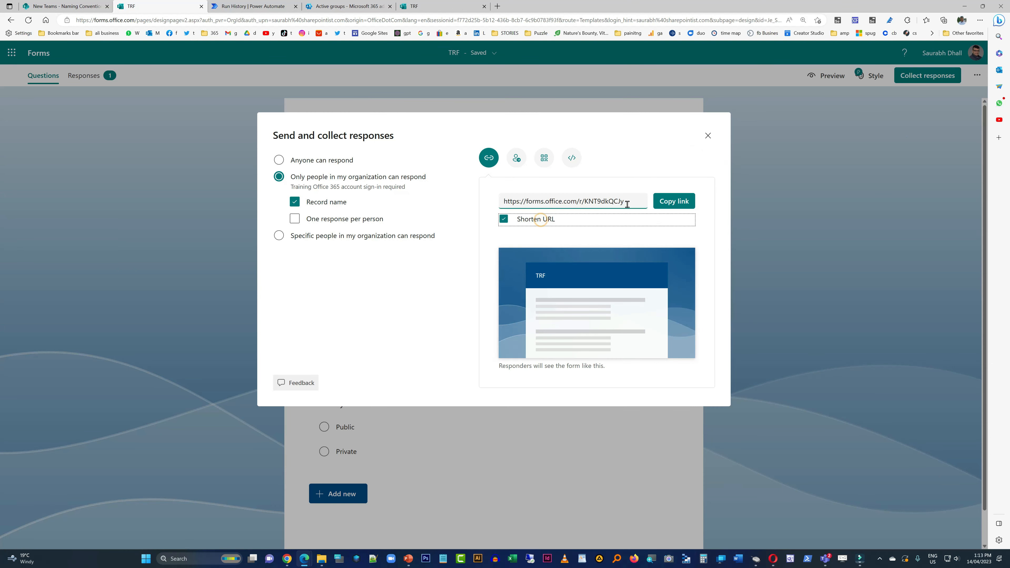
left_click(674, 201)
left_click(708, 137)
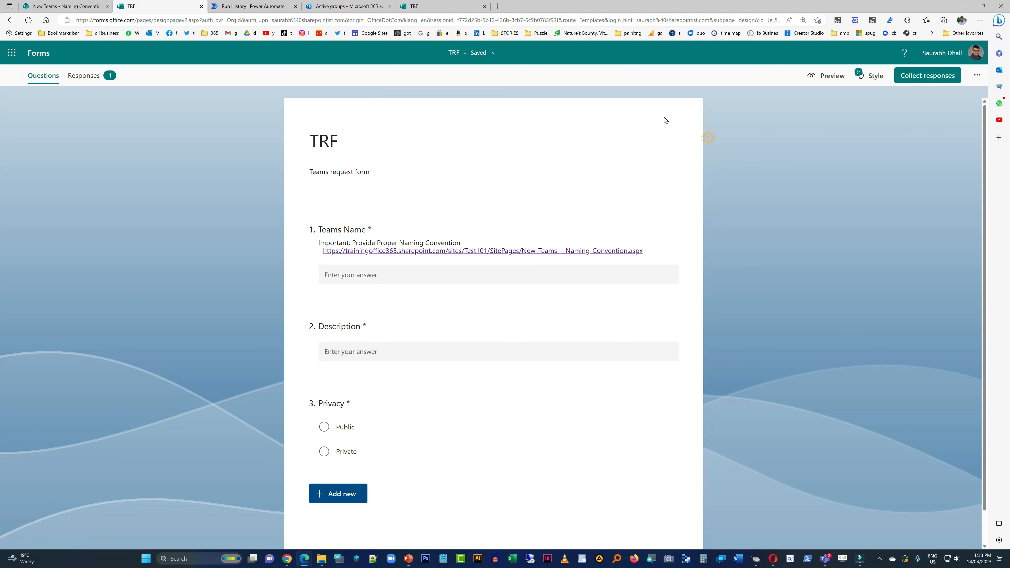
- Switch to the New Teams - Naming Convention page, edit it and insert a one-column section above the naming list
left_click(89, 7)
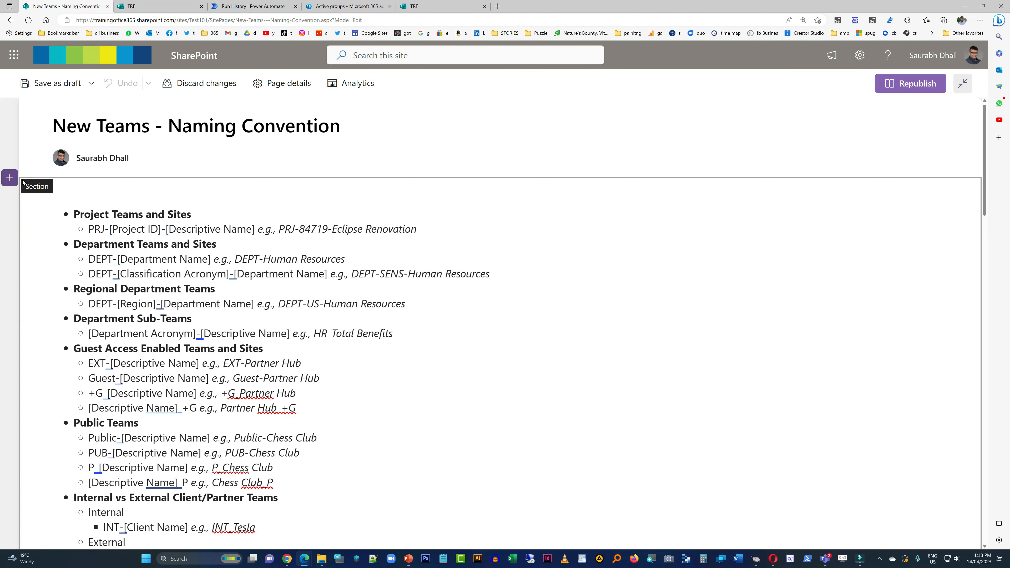
left_click(10, 179)
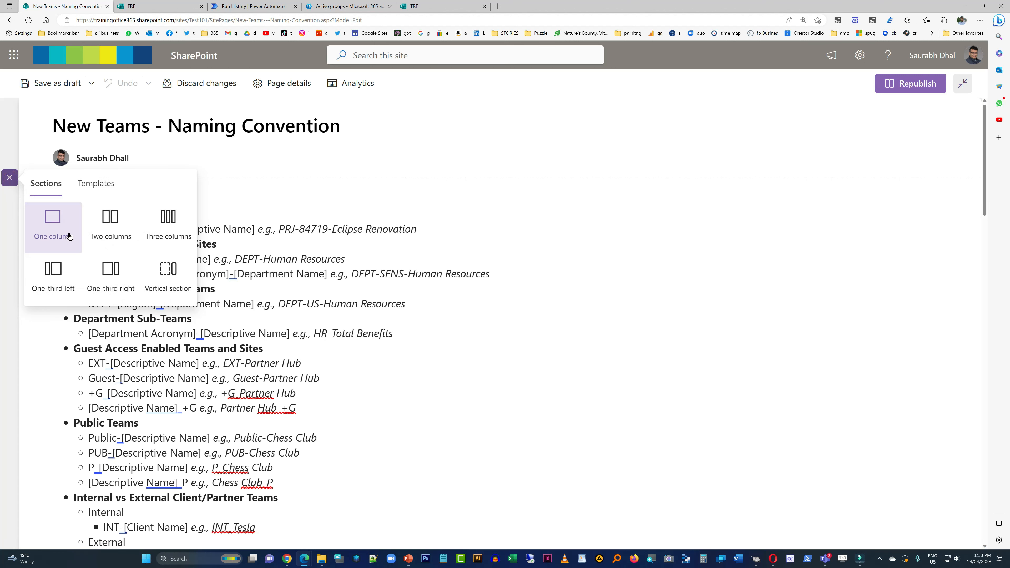
left_click(67, 232)
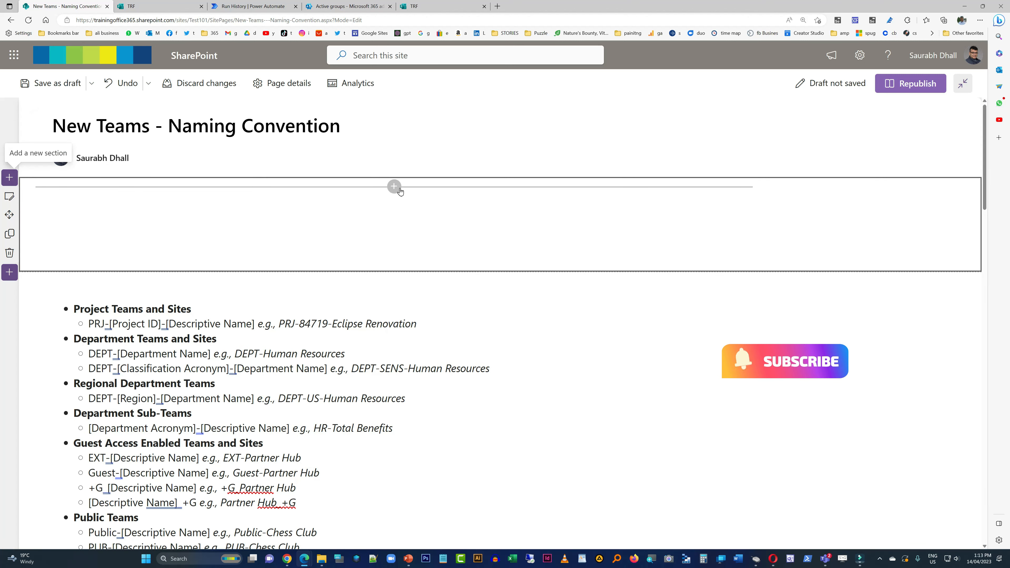
left_click(394, 187)
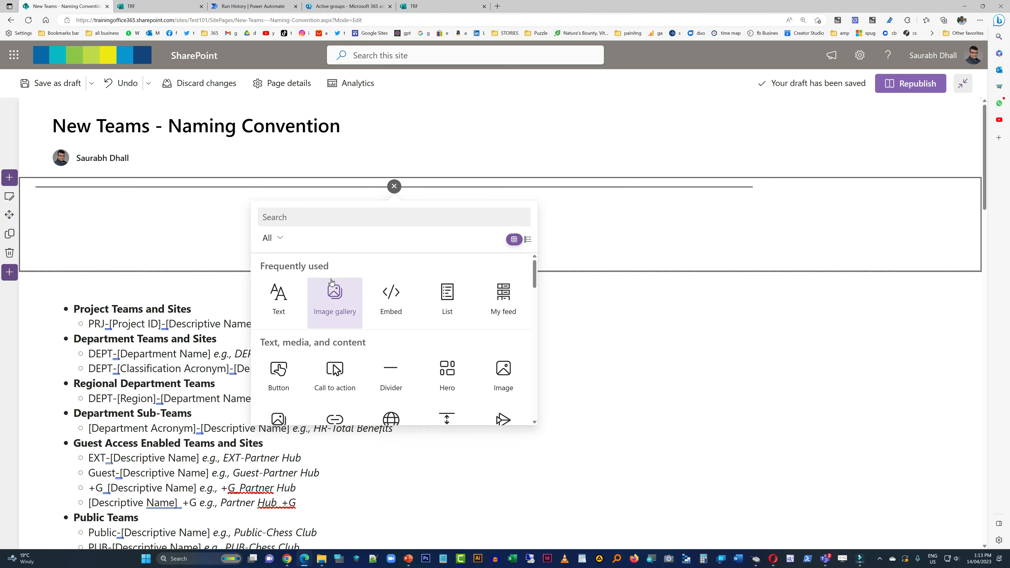
left_click(407, 209)
type("but")
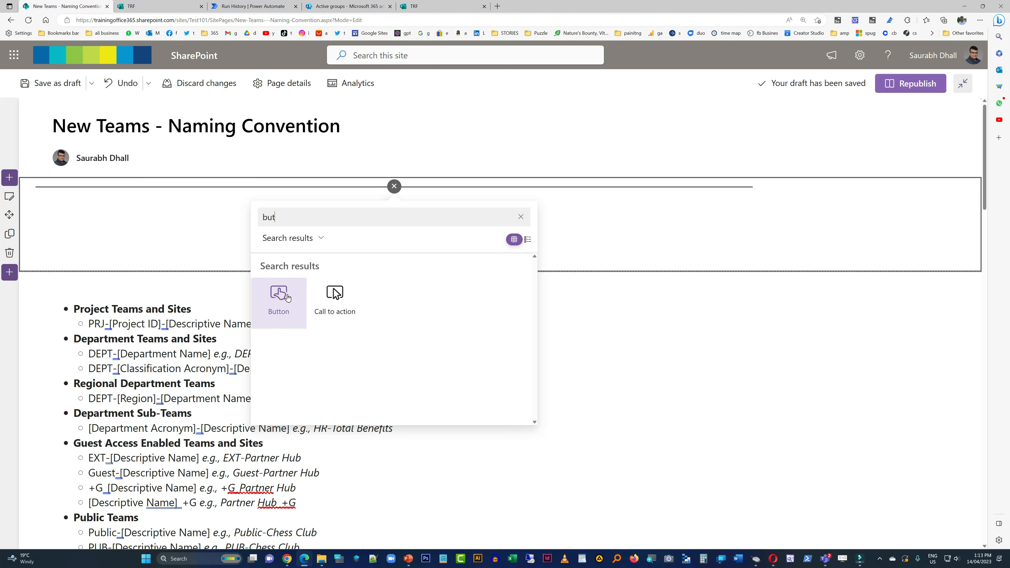
left_click(326, 299)
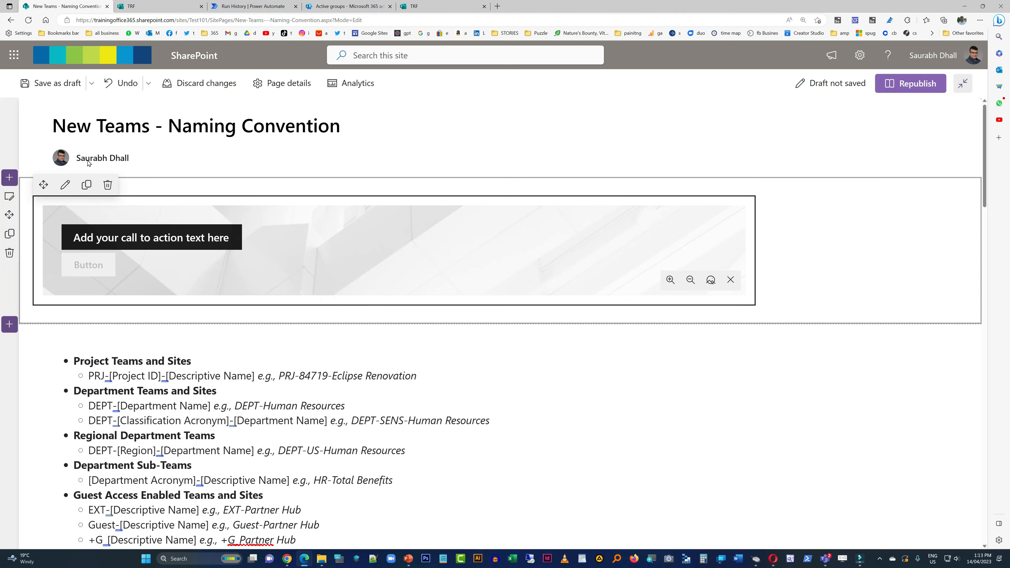
left_click(107, 184)
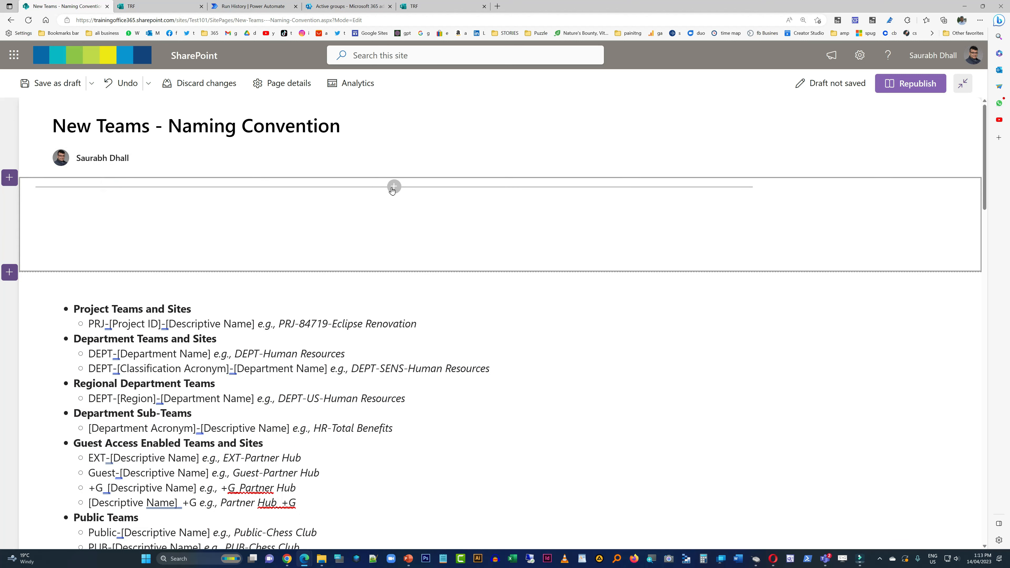
- Add a Button web part to the empty one-column section and open its properties
left_click(392, 189)
type("bu")
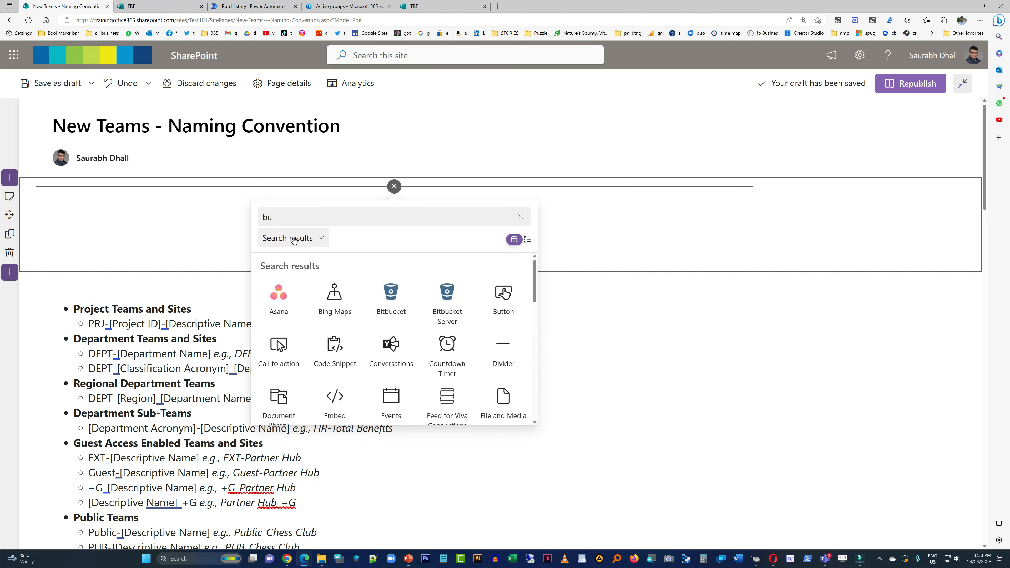
type("tt")
left_click(279, 298)
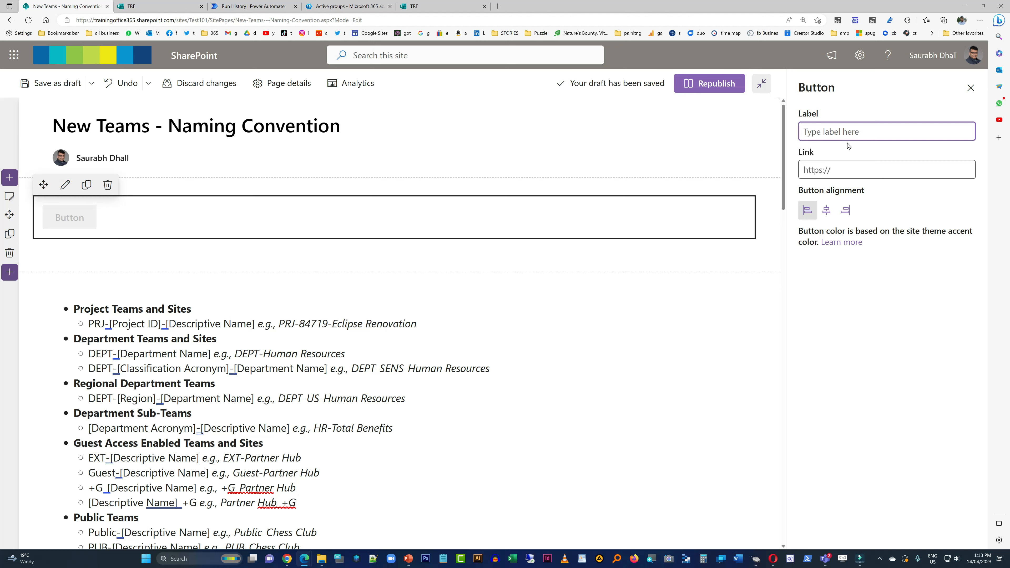
- Label the new button "New Teams Request Form"
type("Requ")
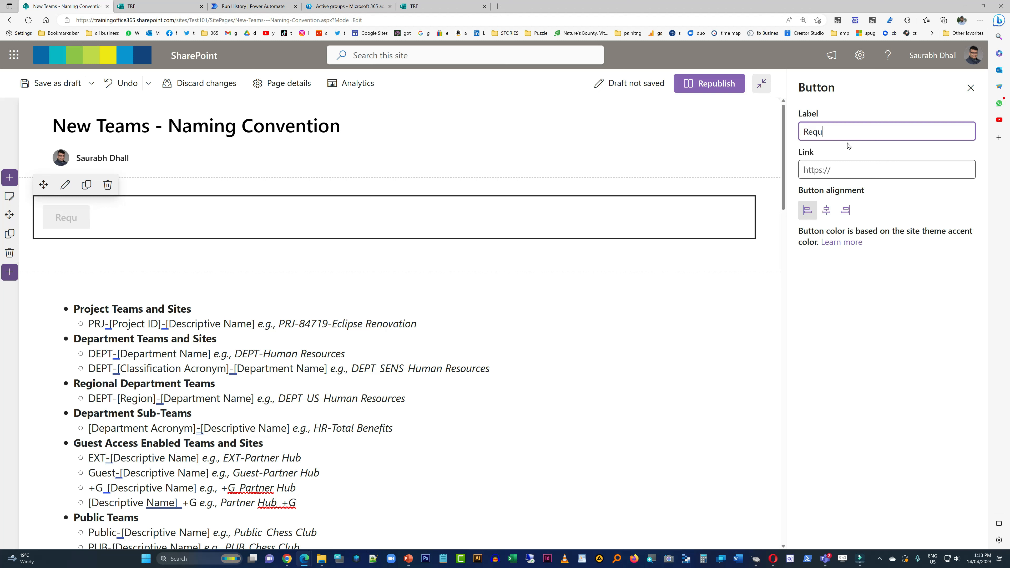
type("est Form for ")
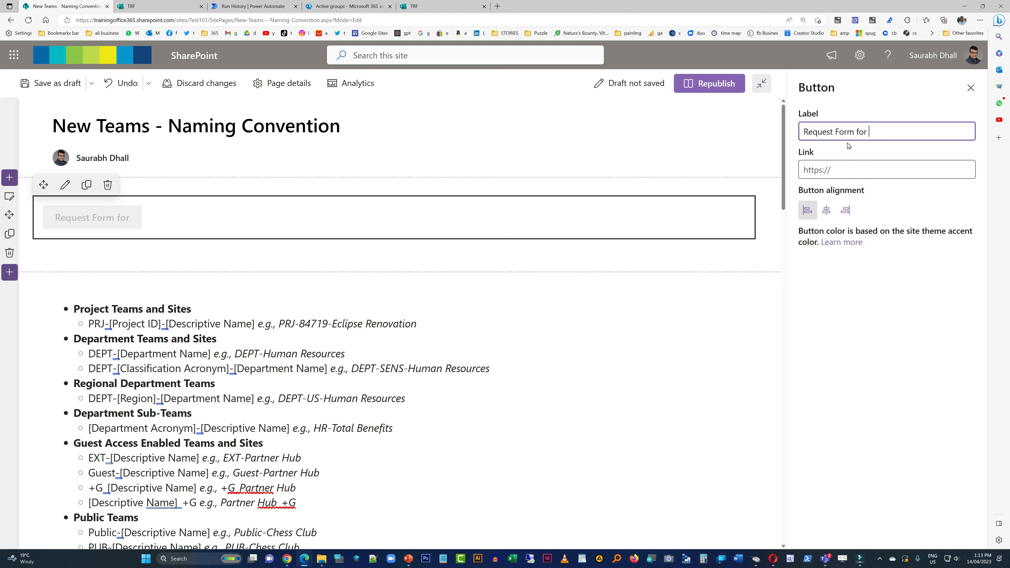
type("New Teams")
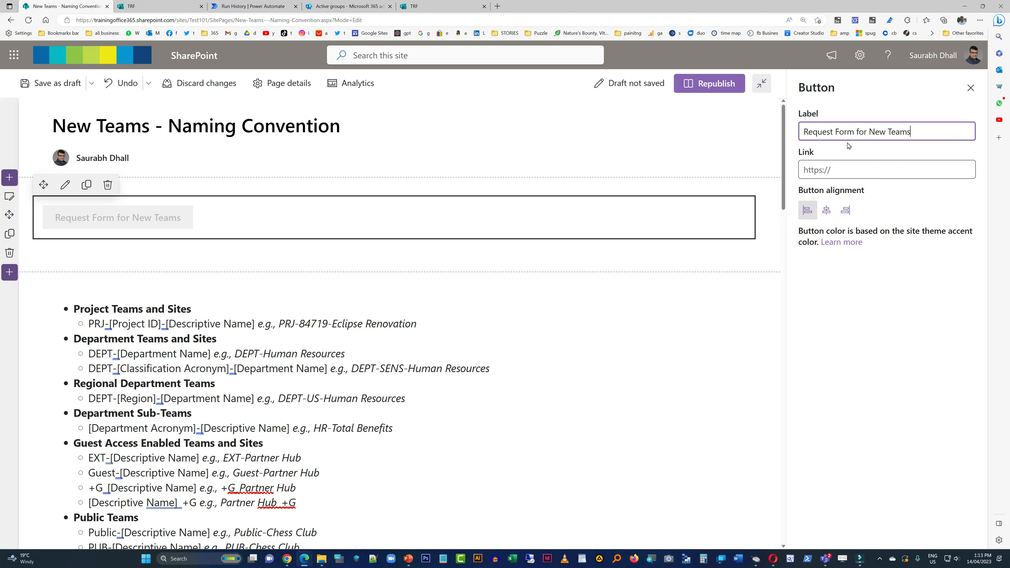
key("shift+Home")
key("BackSpace")
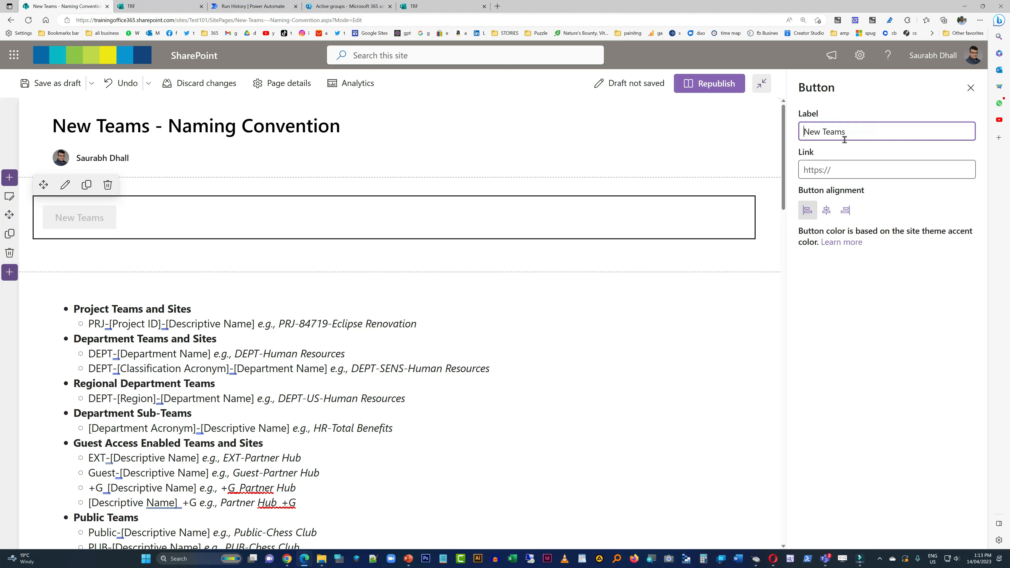
type("Request Form")
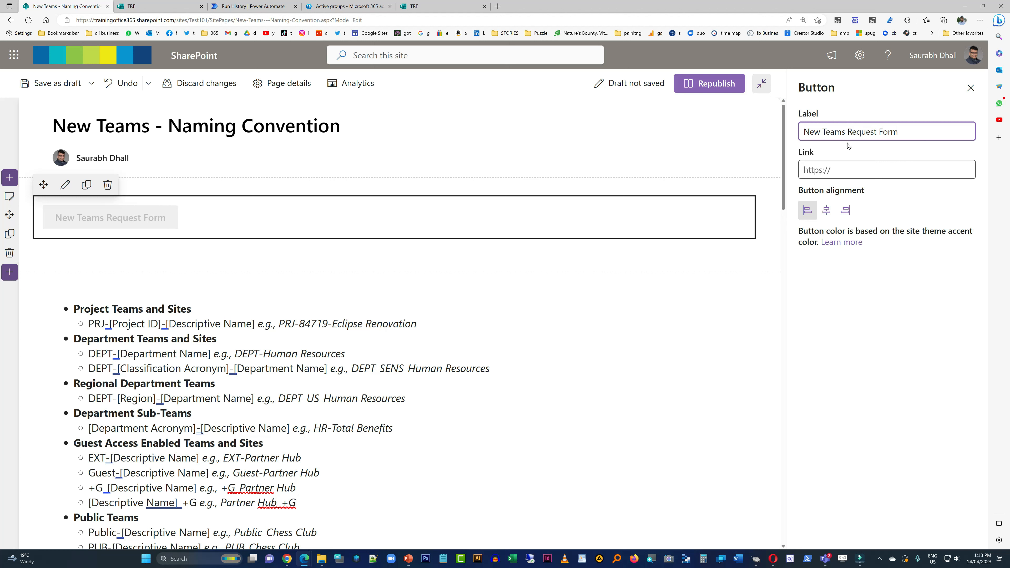
- Link the button to the copied form response URL and close its properties
left_click(823, 166)
key("ctrl+v")
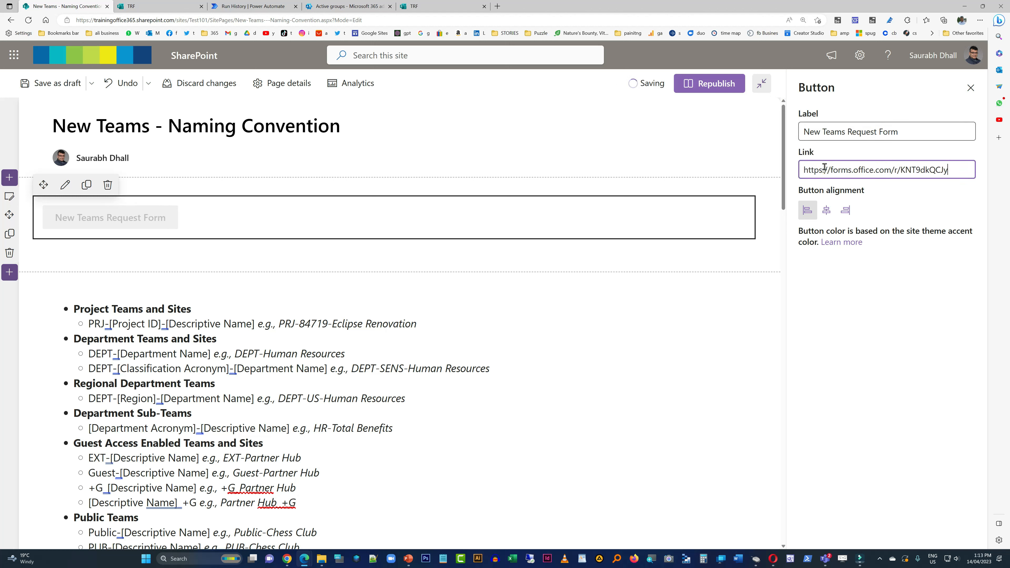
left_click(499, 262)
left_click(971, 88)
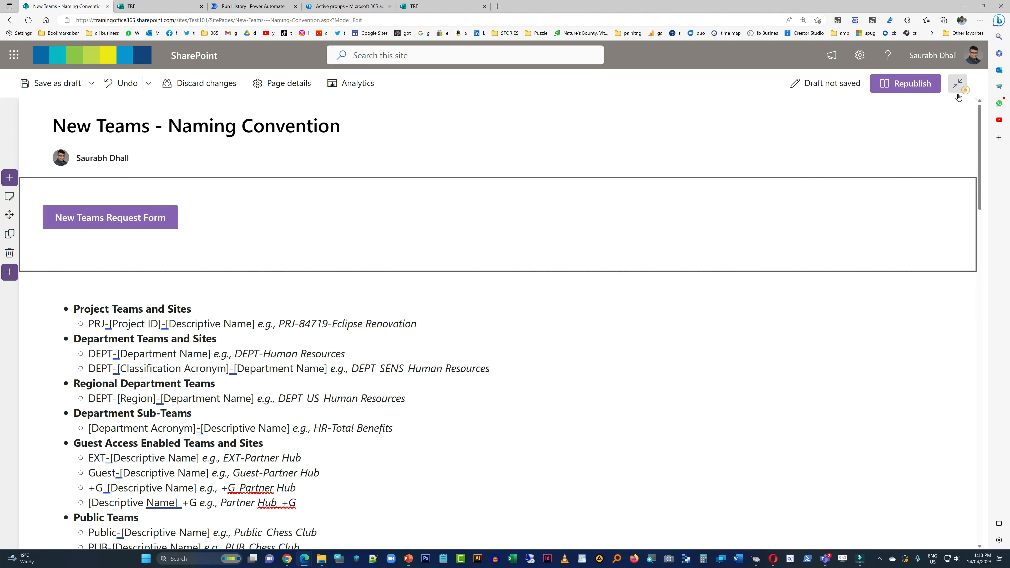
- Switch to the TRF form's design page and copy its embed code from the response collection options
left_click(448, 7)
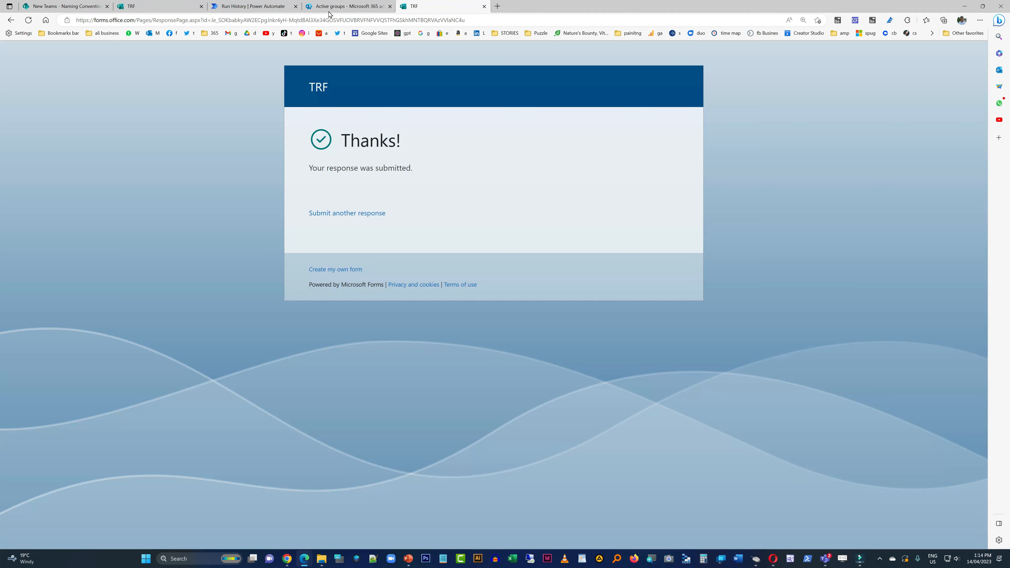
left_click(160, 6)
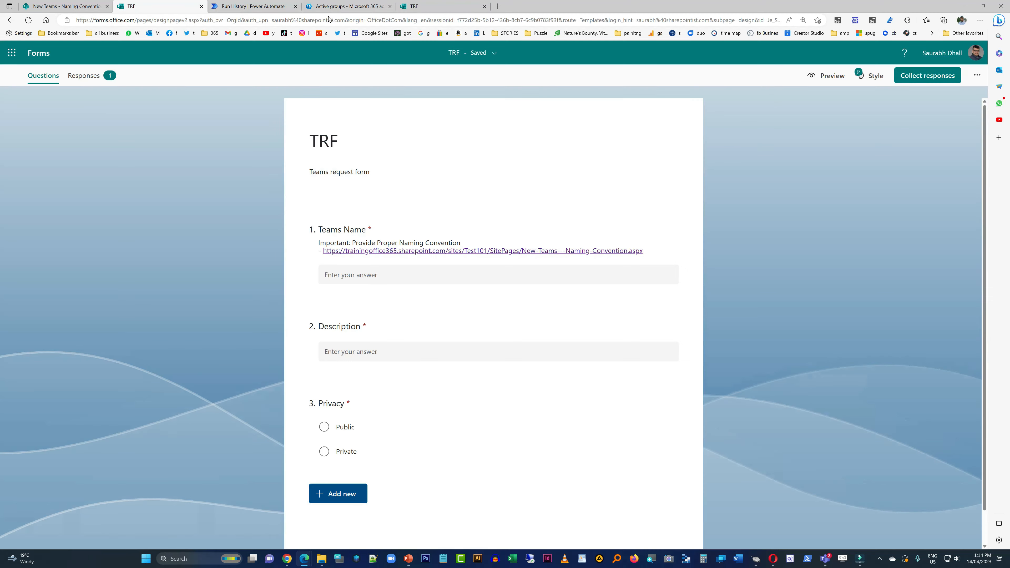
left_click(922, 83)
left_click(576, 162)
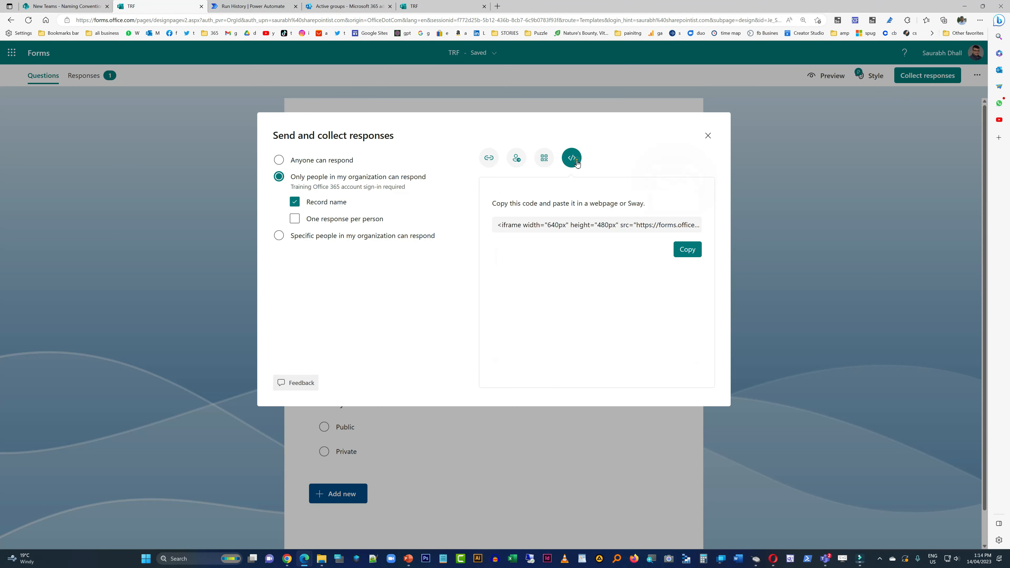
left_click(680, 255)
left_click(429, 11)
left_click(183, 4)
- Republish the New Teams - Naming Convention page, then test its request form button and the form's link back to the page
left_click(75, 6)
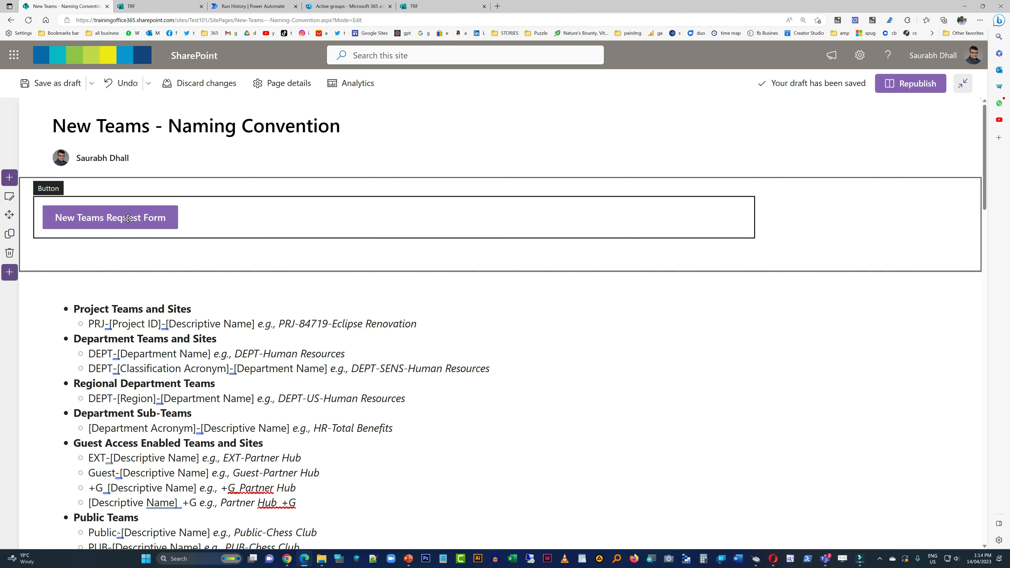
left_click(902, 82)
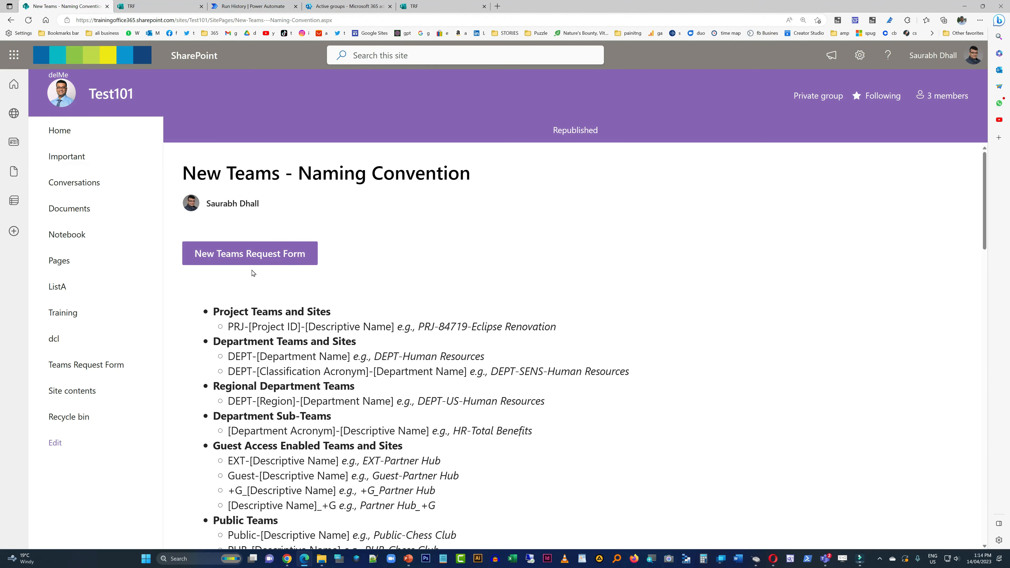
left_click(261, 251)
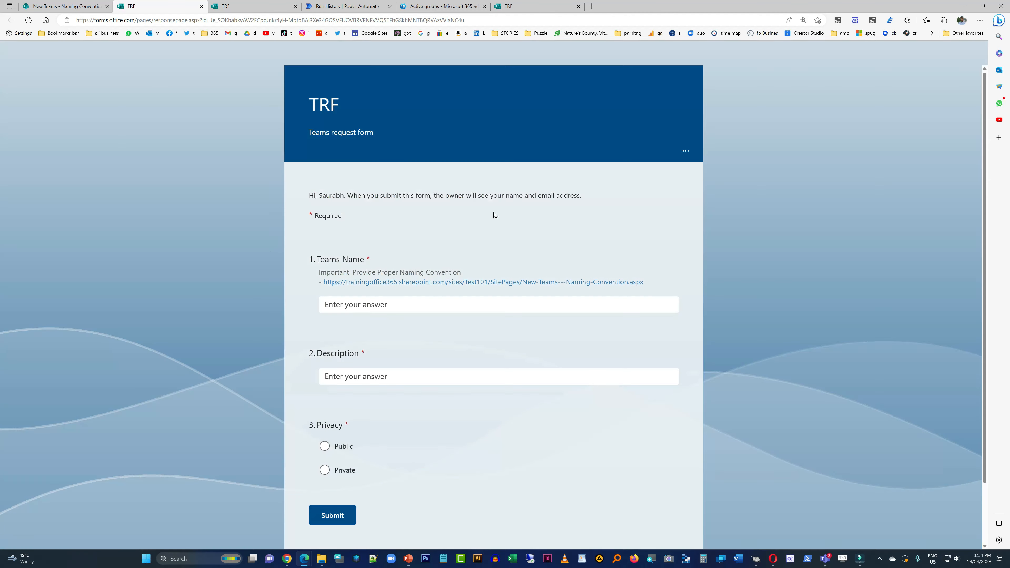
left_click(542, 282)
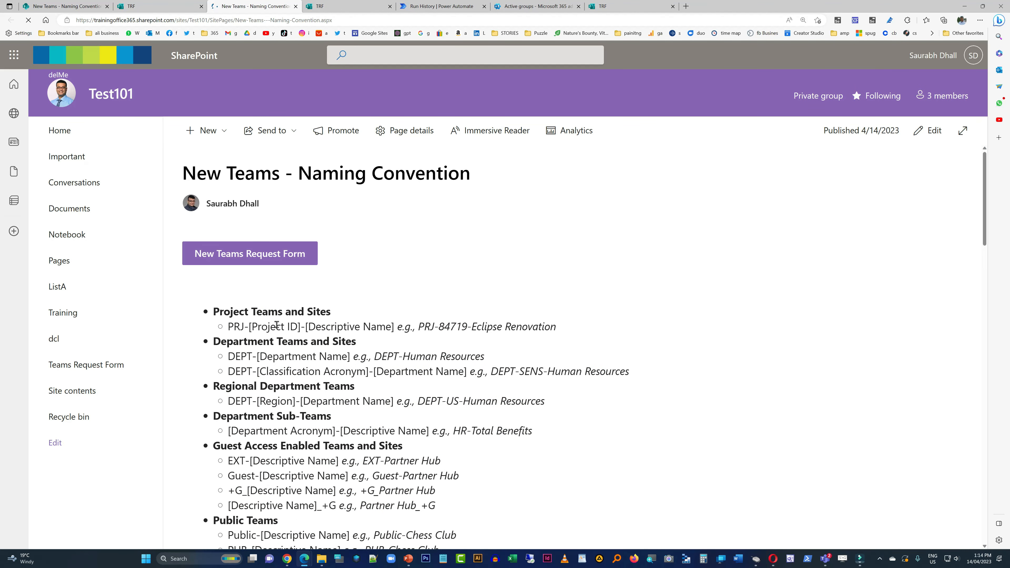
- Review the naming patterns and their examples on the New Teams - Naming Convention page
scroll(279, 303, "down", 4)
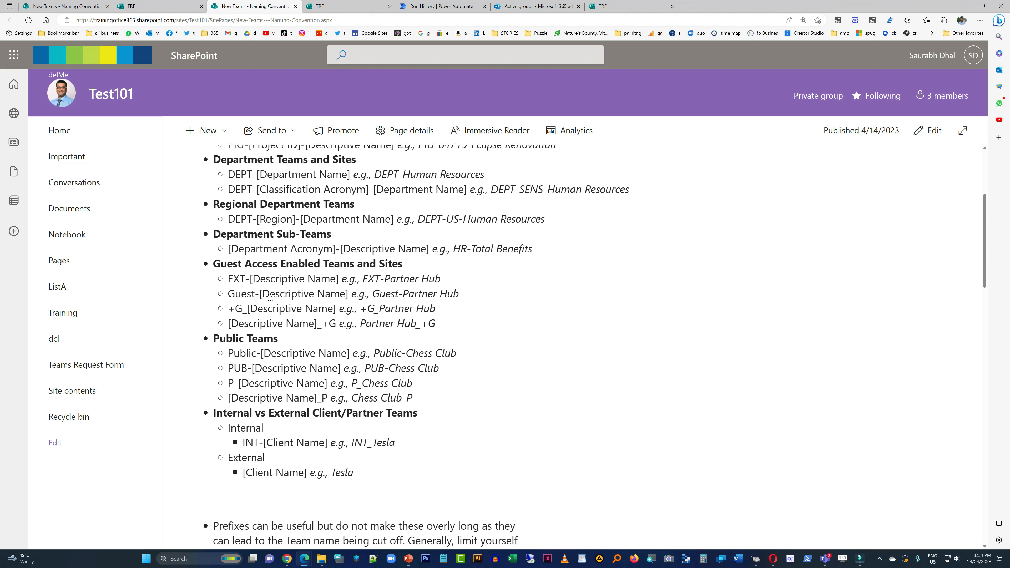
scroll(350, 394, "up", 3)
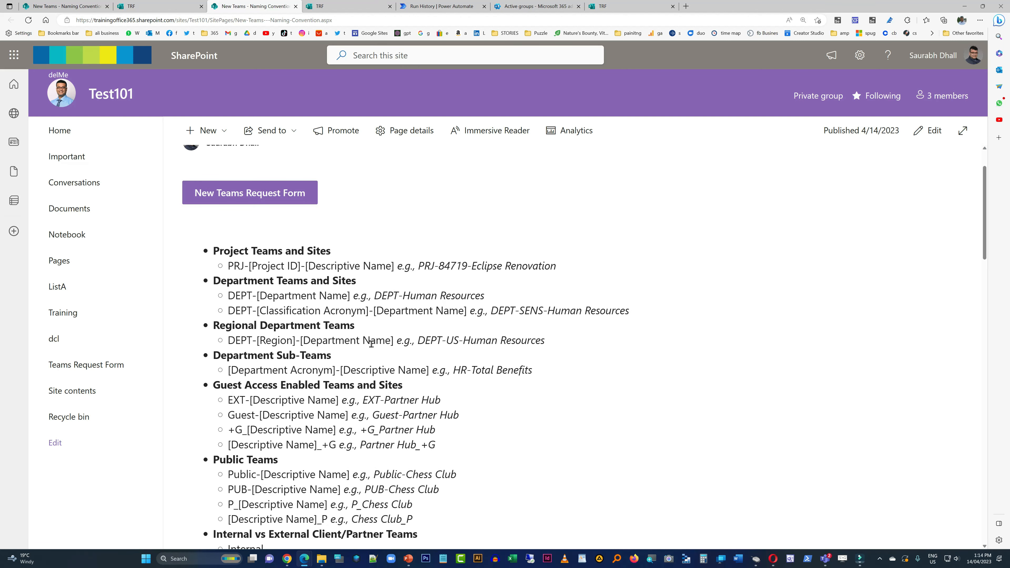
left_click_drag(557, 270, 399, 267)
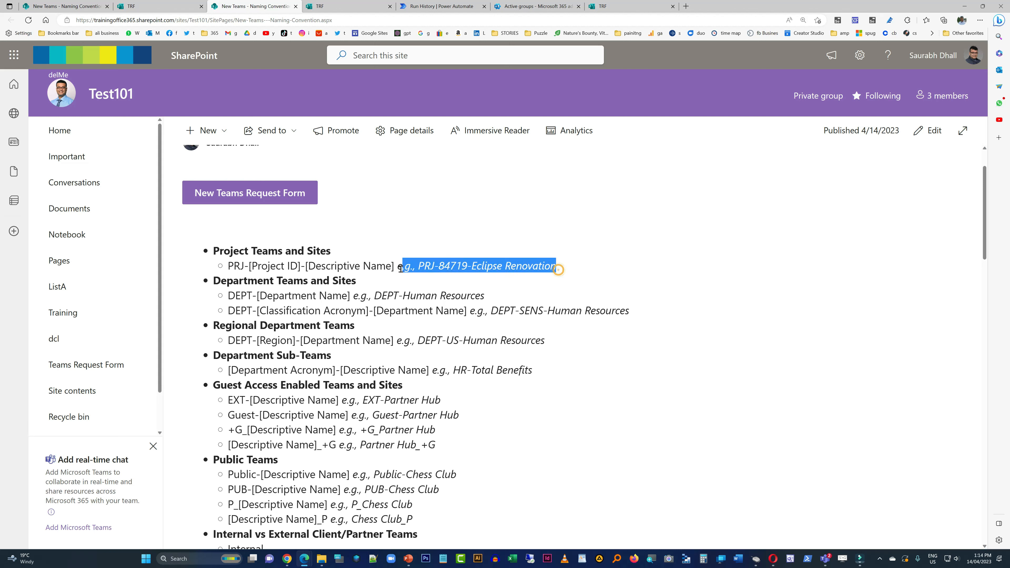
left_click(475, 320)
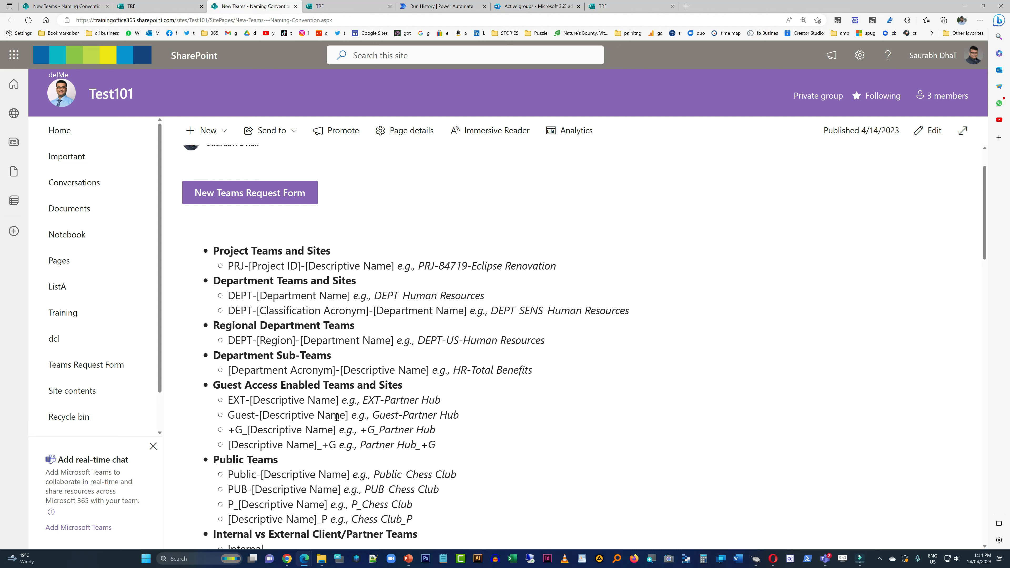
scroll(362, 282, "up", 2)
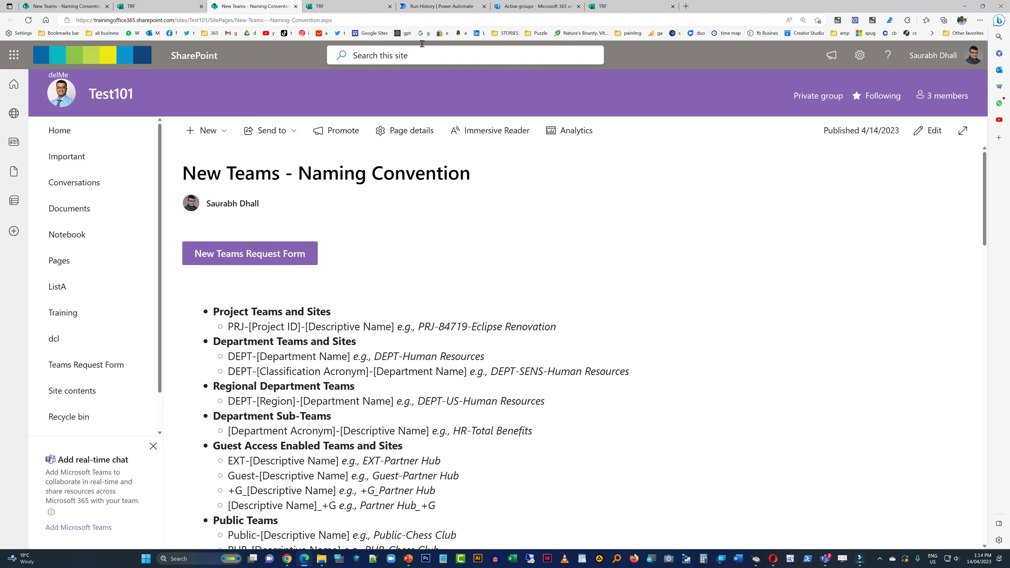
- Switch to the Power Automate run, inspect the Condition inside Apply to each 2, and open the flow for editing
left_click(459, 8)
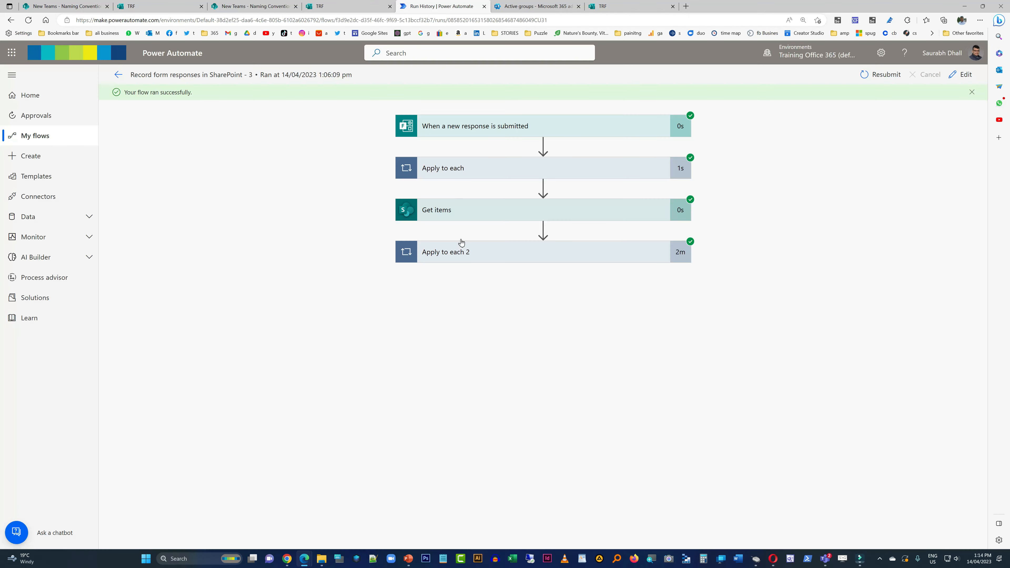
left_click(480, 254)
left_click(473, 347)
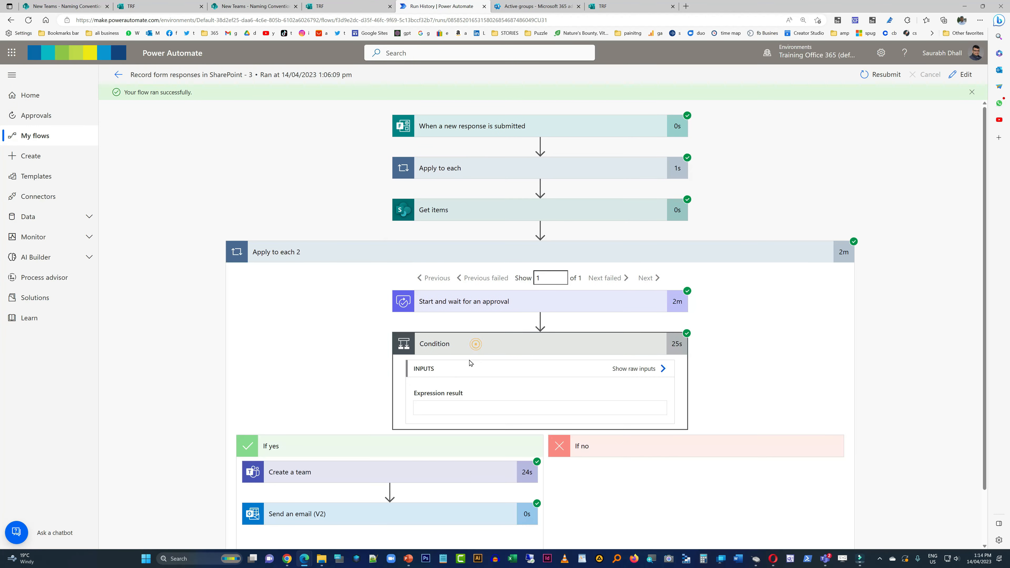
scroll(358, 458, "down", 1)
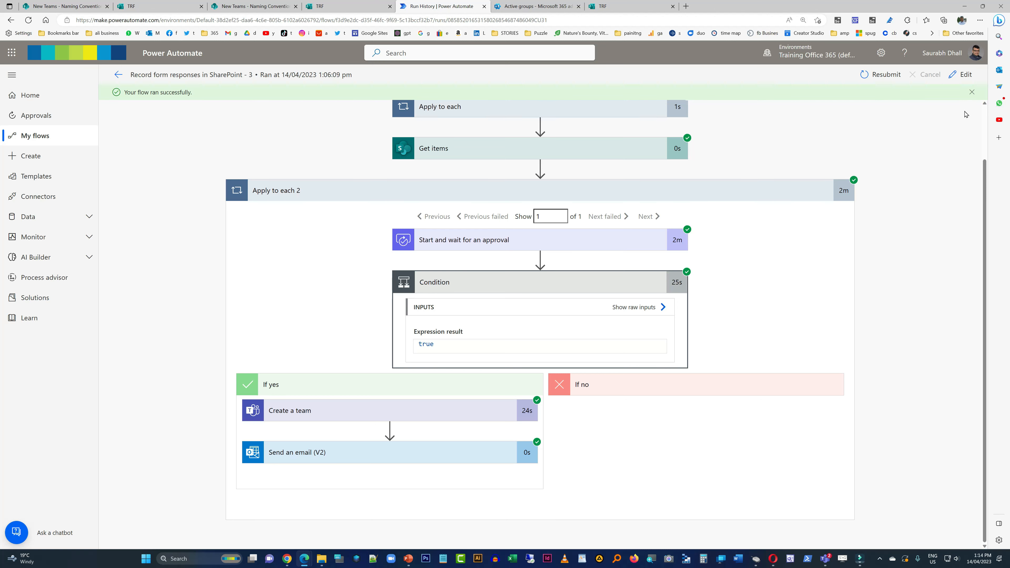
left_click(961, 74)
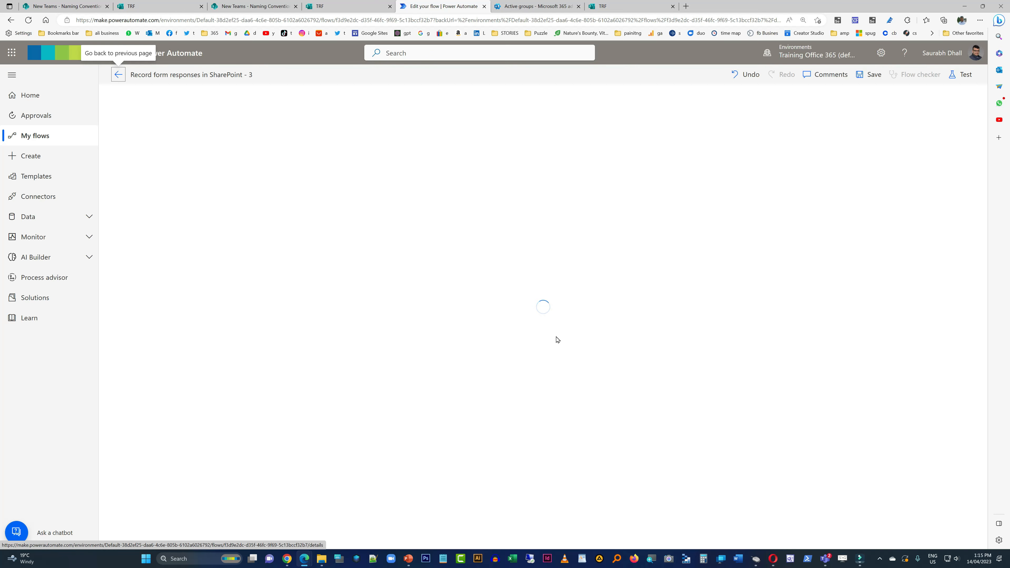
left_click(524, 273)
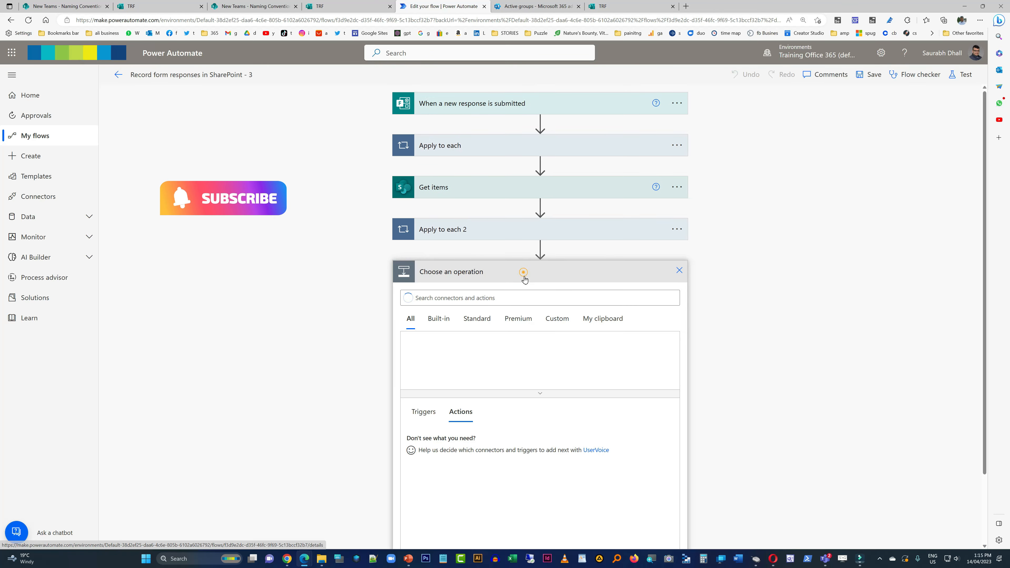
type("shar")
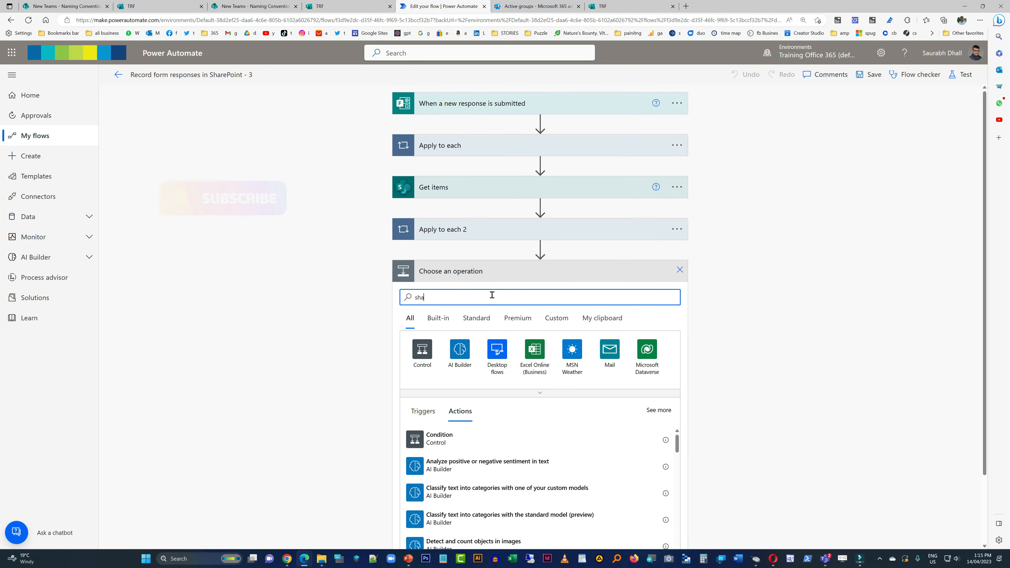
key("BackSpace")
key("BackSpace")
key("BackSpace")
key("BackSpace")
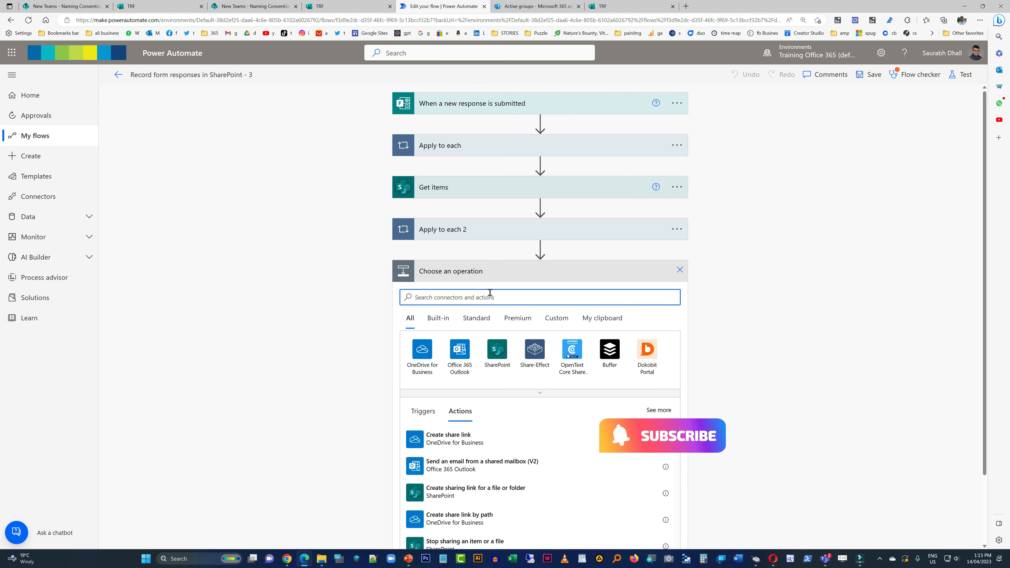
left_click(680, 270)
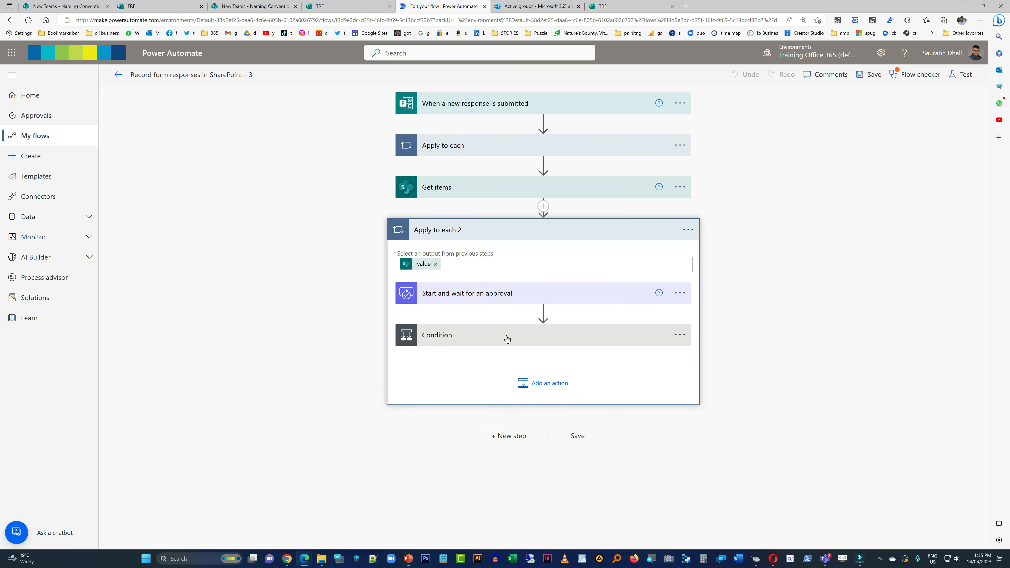
- Copy the Send an email (V2) action from the Condition's If yes branch and add the copy to the If no branch
left_click(506, 337)
left_click(527, 500)
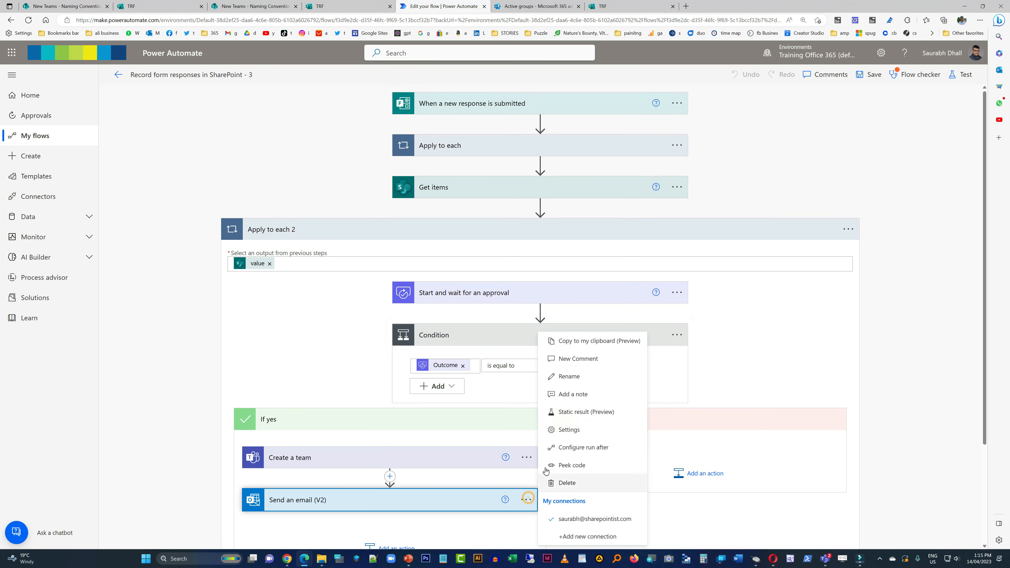
left_click(588, 349)
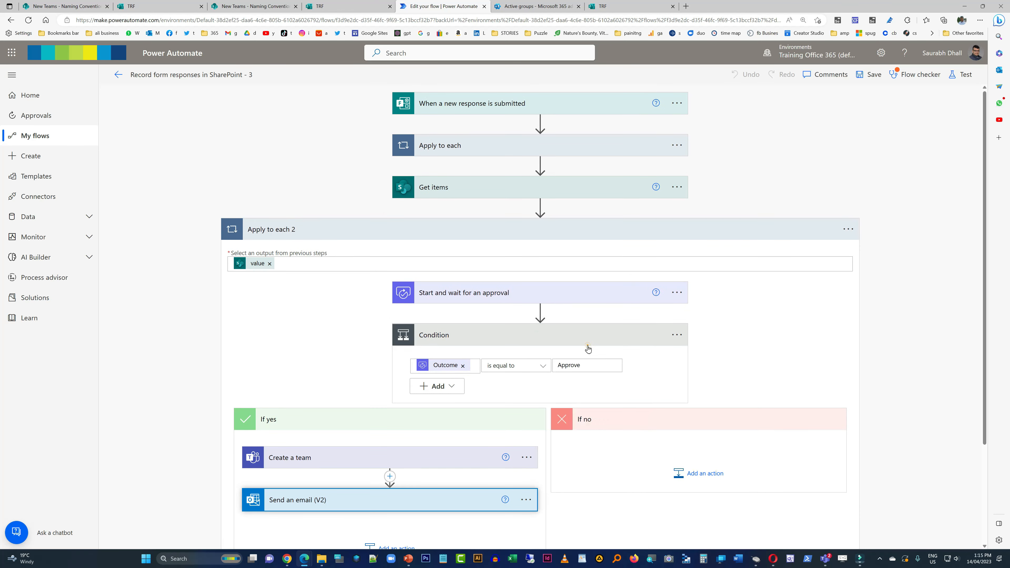
left_click(698, 475)
left_click(747, 505)
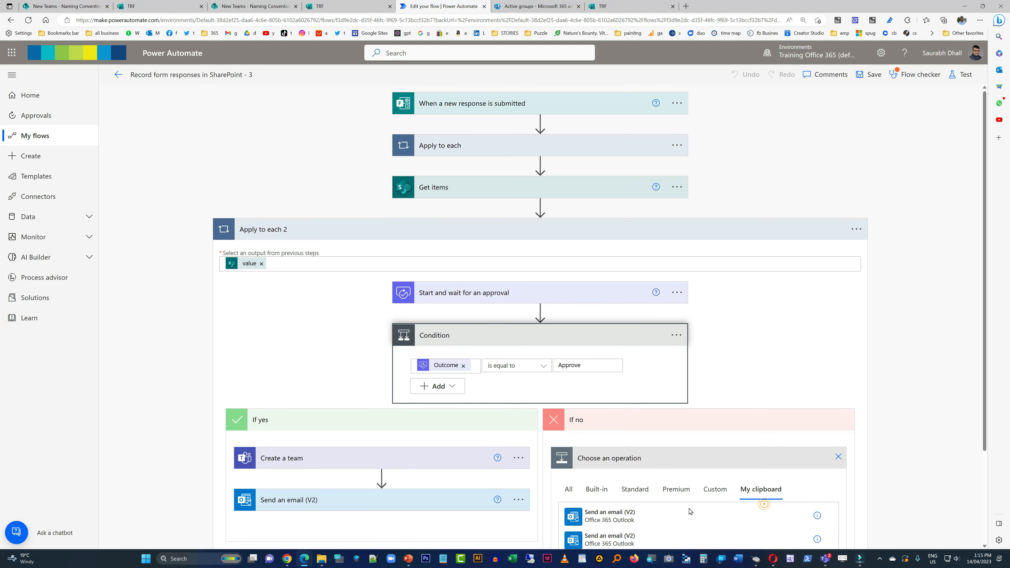
left_click(635, 512)
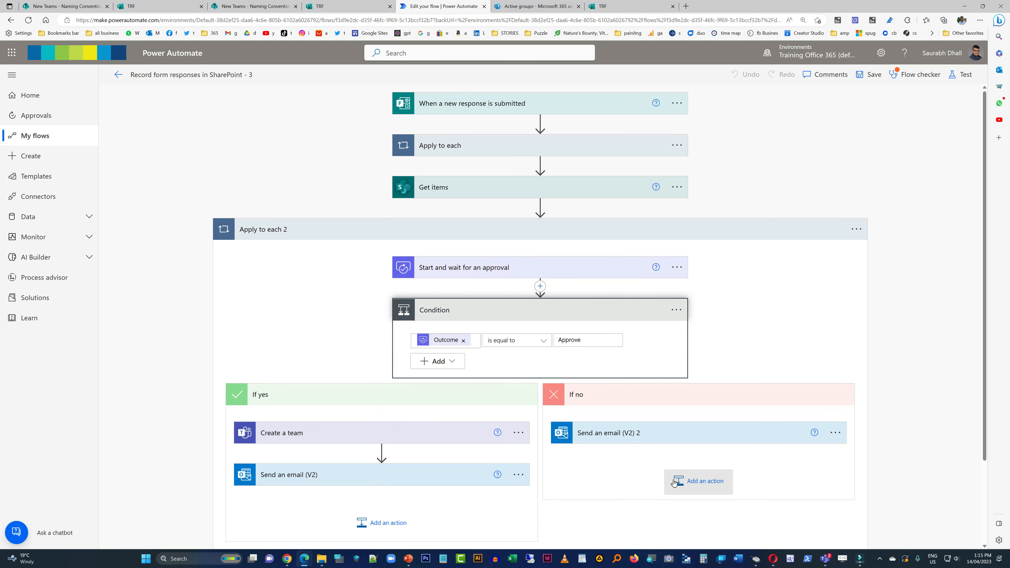
- Rename the copied email action in the If no branch to "TRF Rejected"
left_click(650, 442)
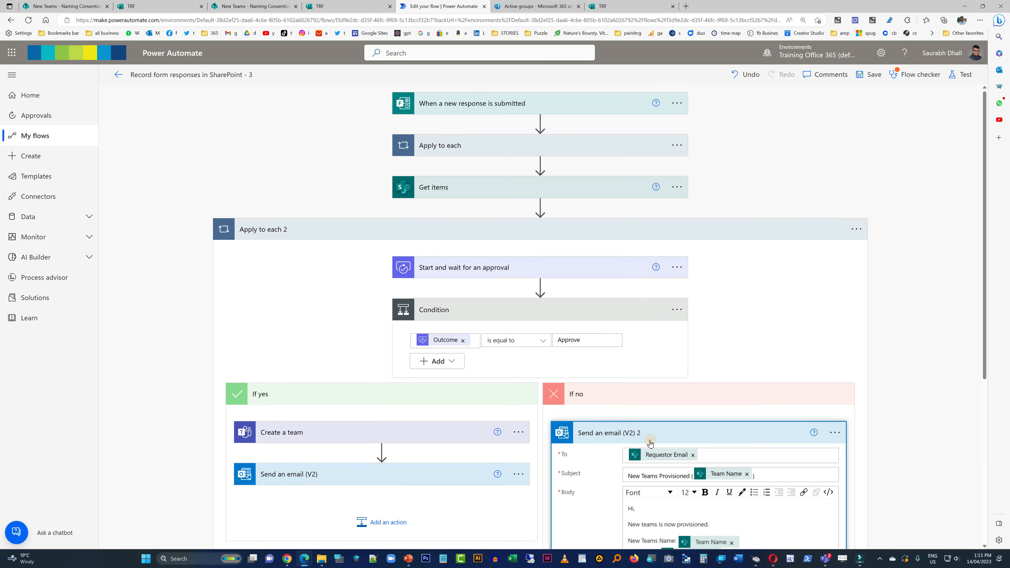
left_click(834, 432)
left_click(870, 380)
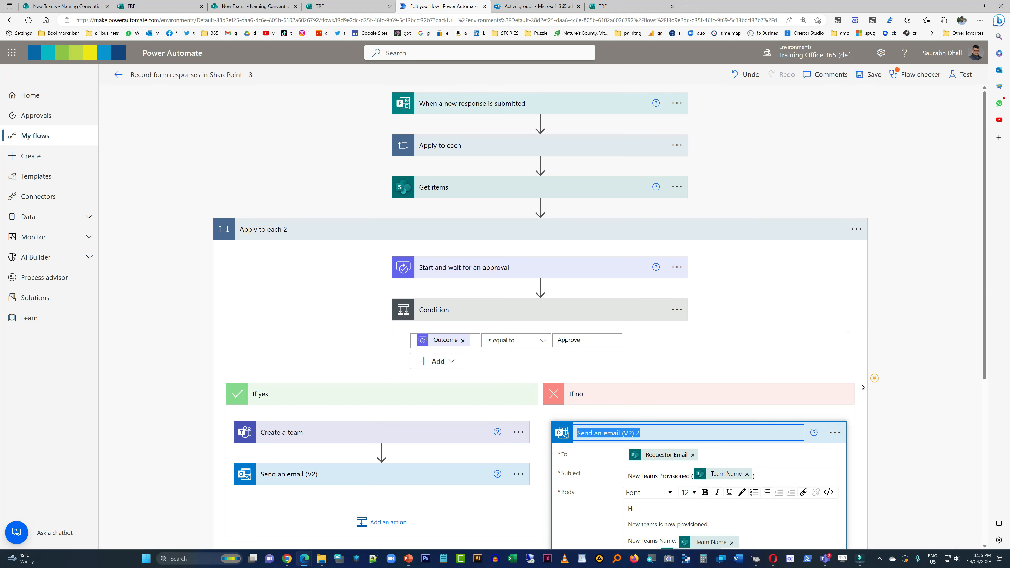
type("TRF")
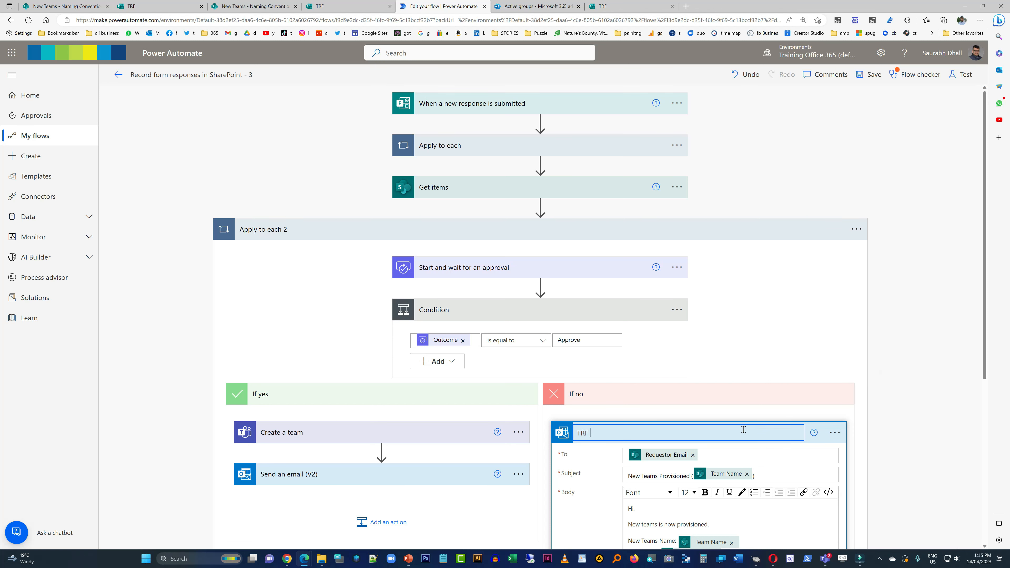
type(" Rejected")
left_click(915, 326)
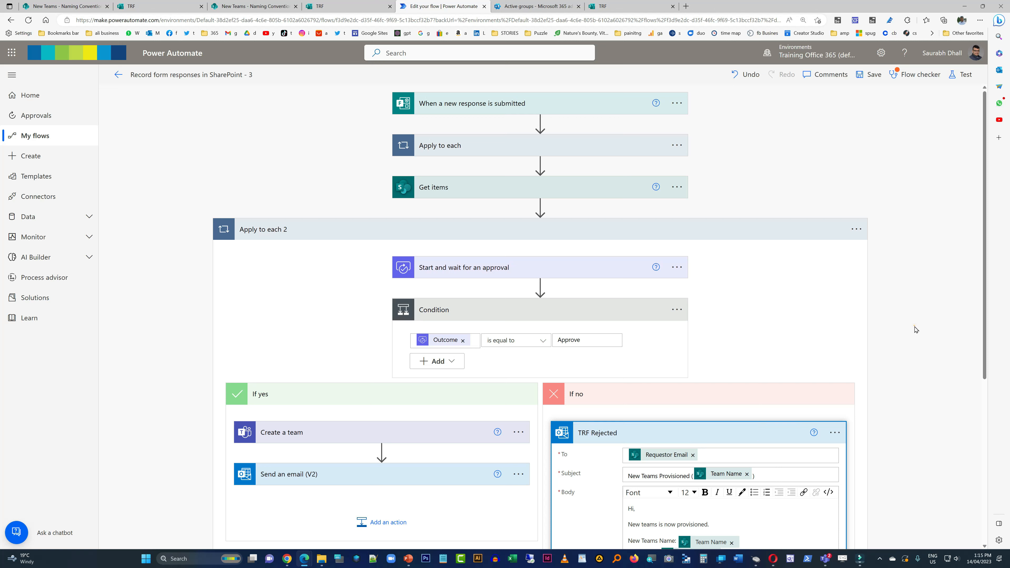
- Rename the Send an email (V2) action in the If yes branch to "TRF Approved"
left_click(519, 474)
left_click(562, 381)
type("T")
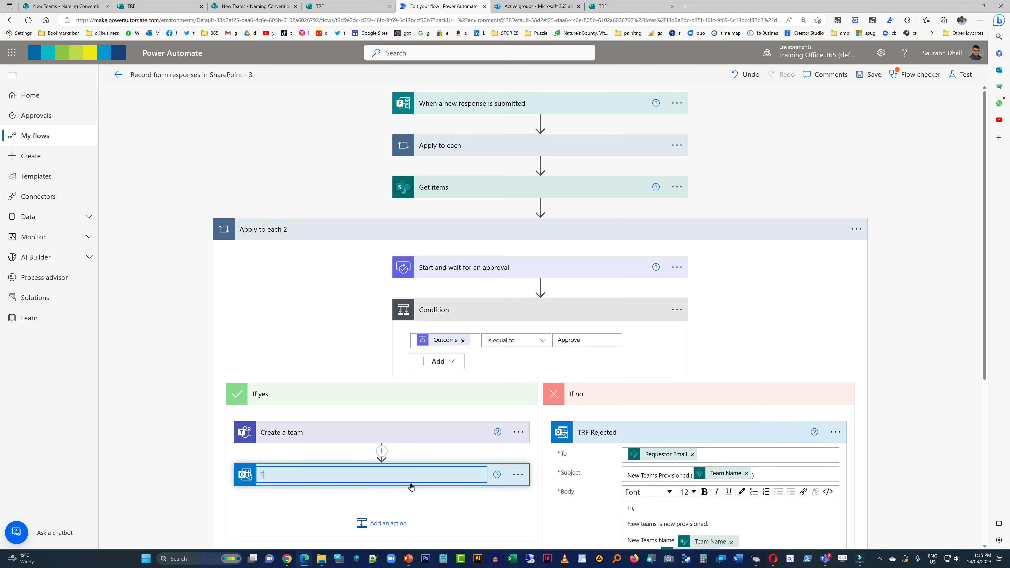
type("RF Approved")
left_click(963, 335)
- Reword the TRF Rejected email body to "New teams request is REJECTED." and shorten the support line to "For more info contact IT Support Team."
scroll(938, 340, "down", 1)
scroll(939, 340, "down", 5)
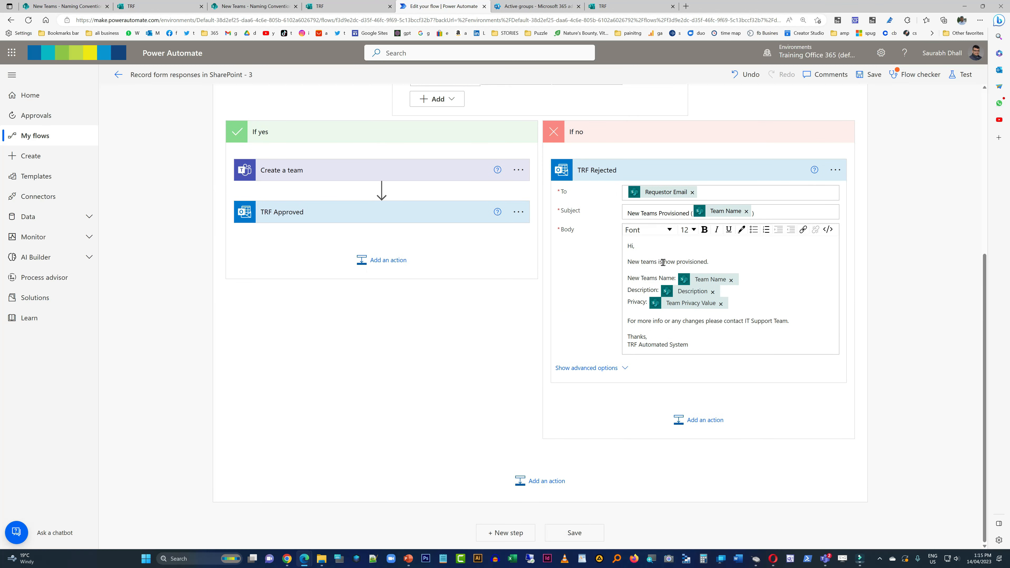
left_click(773, 249)
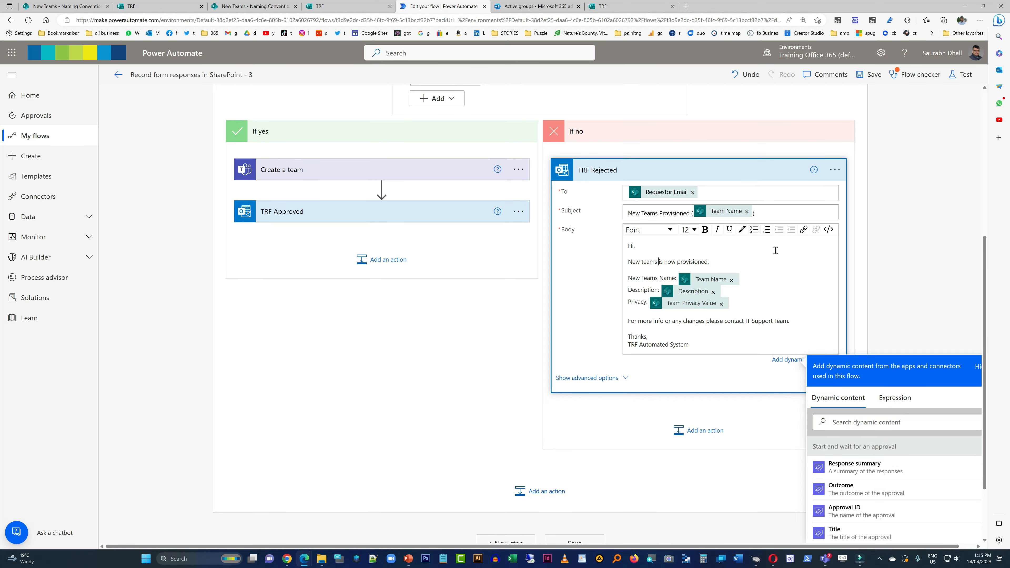
key("BackSpace")
key("BackSpace")
key("BackSpace")
key("BackSpace")
key("BackSpace")
key("BackSpace")
key("BackSpace")
key("BackSpace")
key("BackSpace")
key("BackSpace")
key("BackSpace")
key("Delete")
key("Delete")
key("Delete")
type("request is")
key("ctrl+shift+Right")
key("ctrl+shift+Right")
key("ctrl+shift+Right")
key("ctrl+shift+Right")
key("Delete")
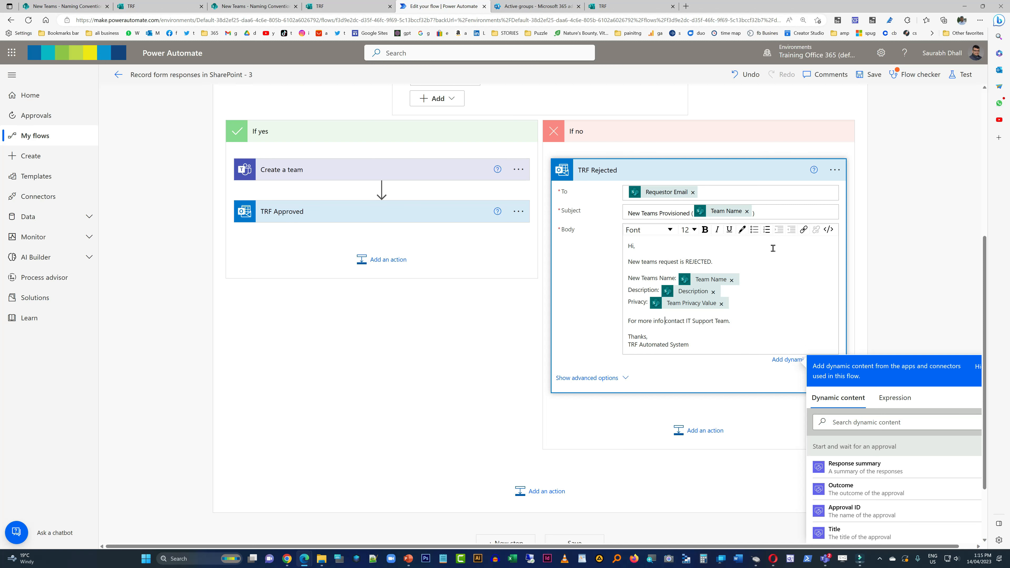
- Add a "Comments for Rejection:" line above the sign-off in the TRF Rejected body, filled with the Responses Comments dynamic content
key("Return")
type("Comments fo")
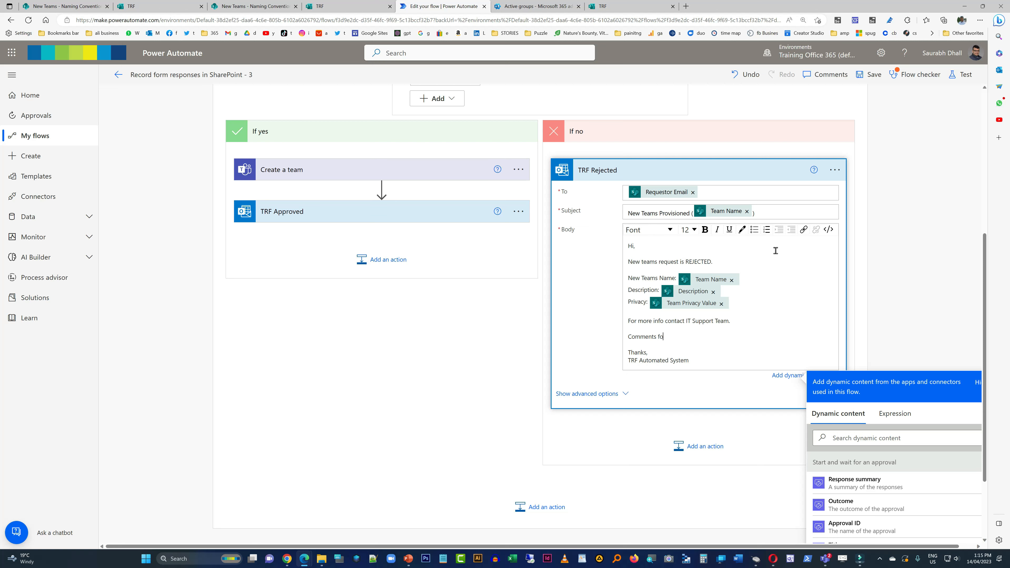
type("r Rejection:")
scroll(920, 264, "down", 1)
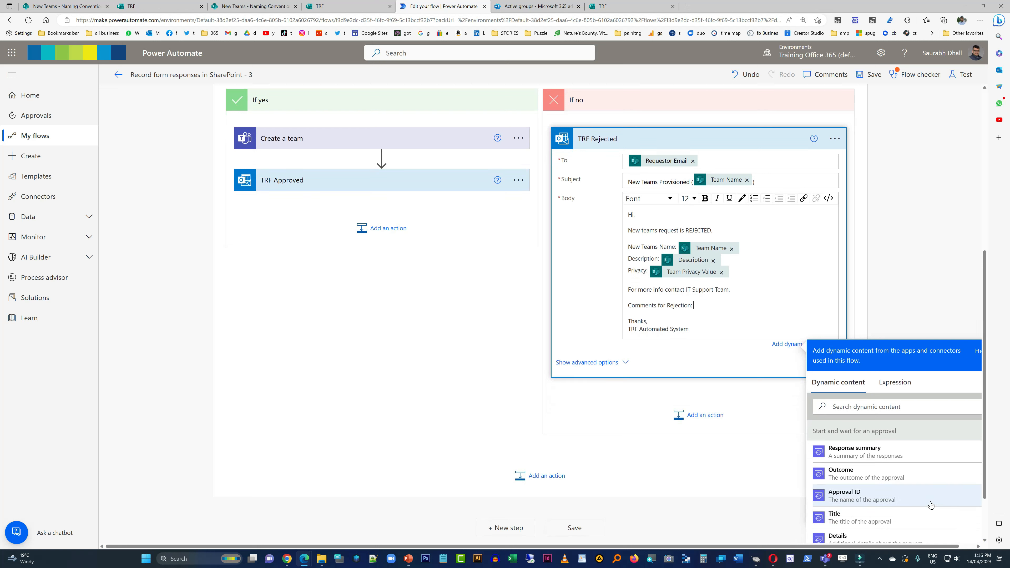
scroll(931, 500, "down", 3)
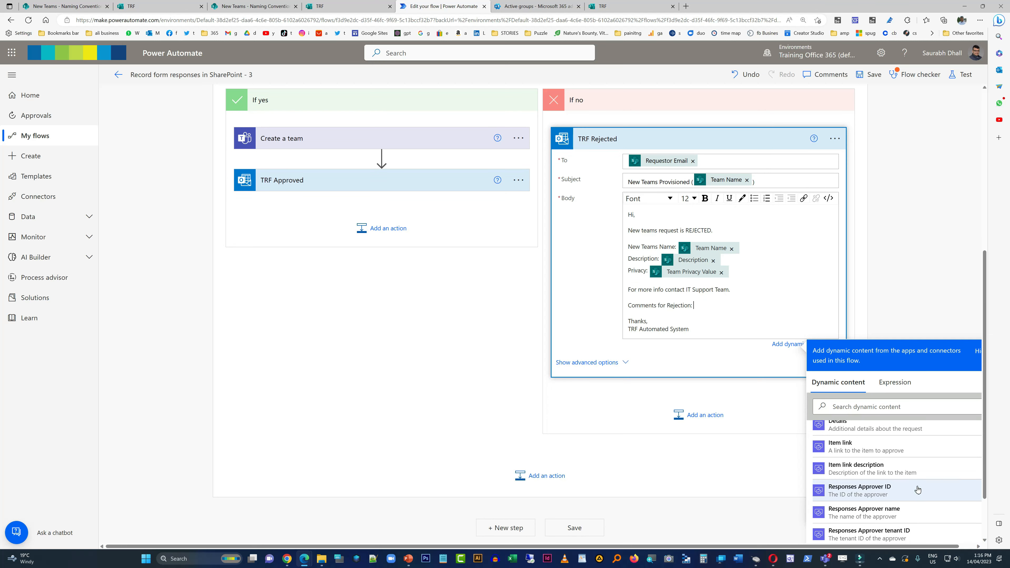
scroll(918, 490, "down", 3)
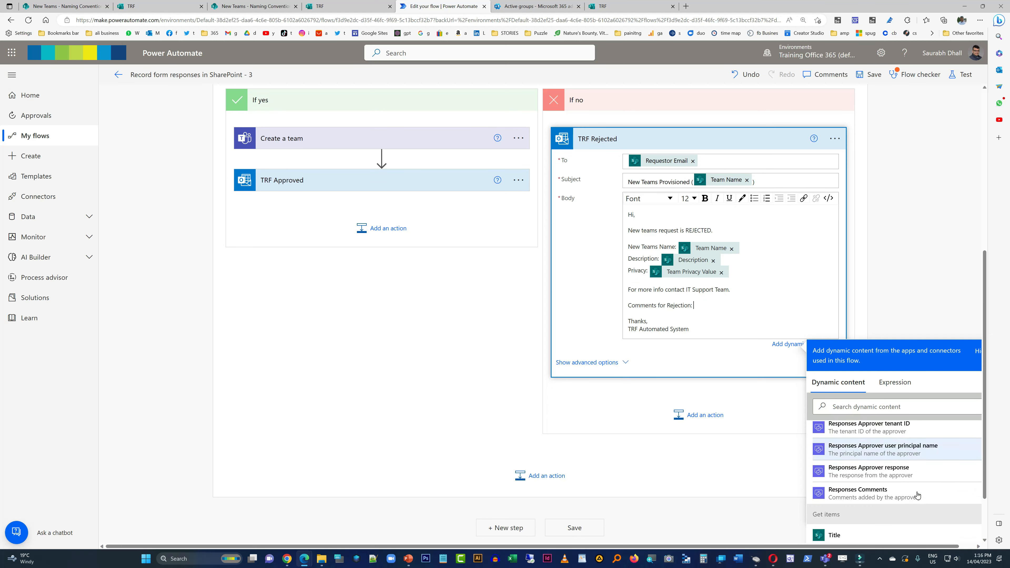
left_click(893, 488)
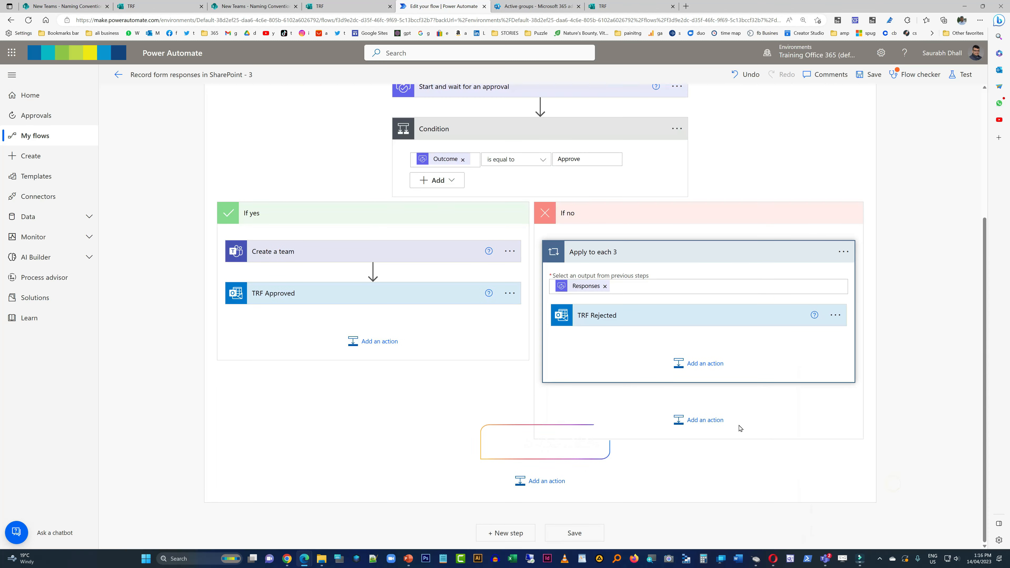
- Reopen TRF Rejected and add a "Rejector's name:" line below the rejection comments, filled with the Responses Approver name dynamic content
left_click(677, 325)
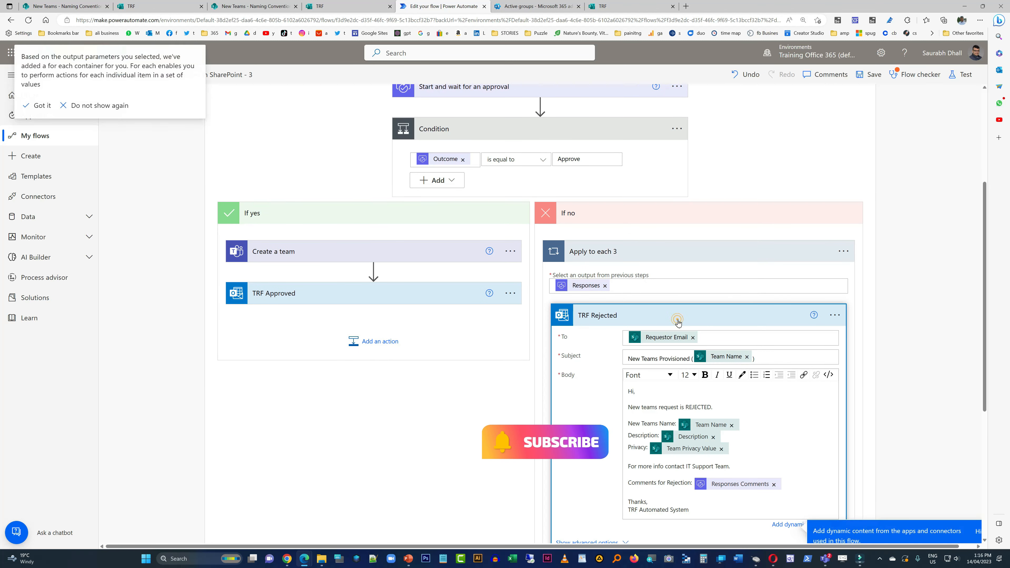
left_click(656, 492)
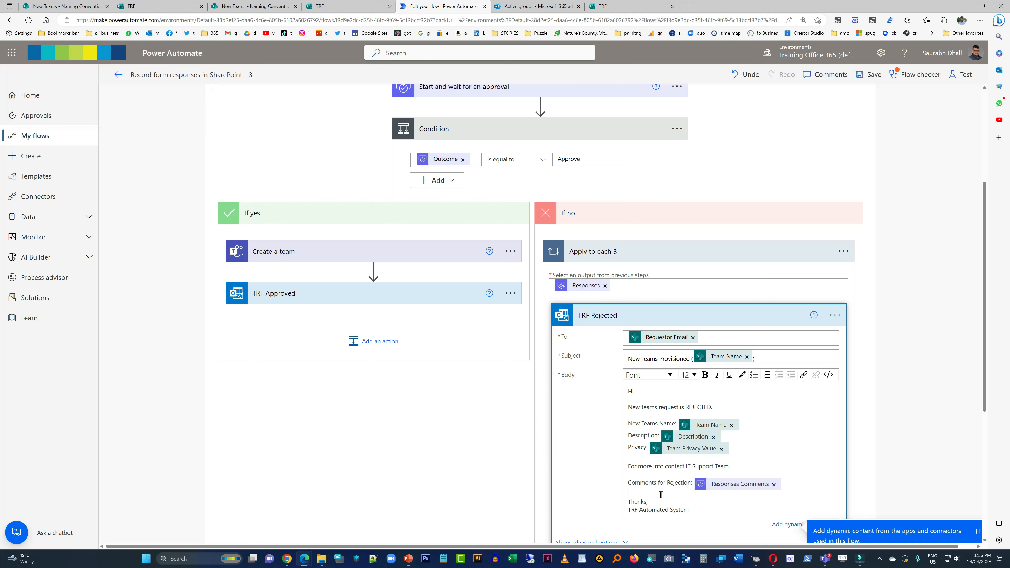
key("Up")
key("Return")
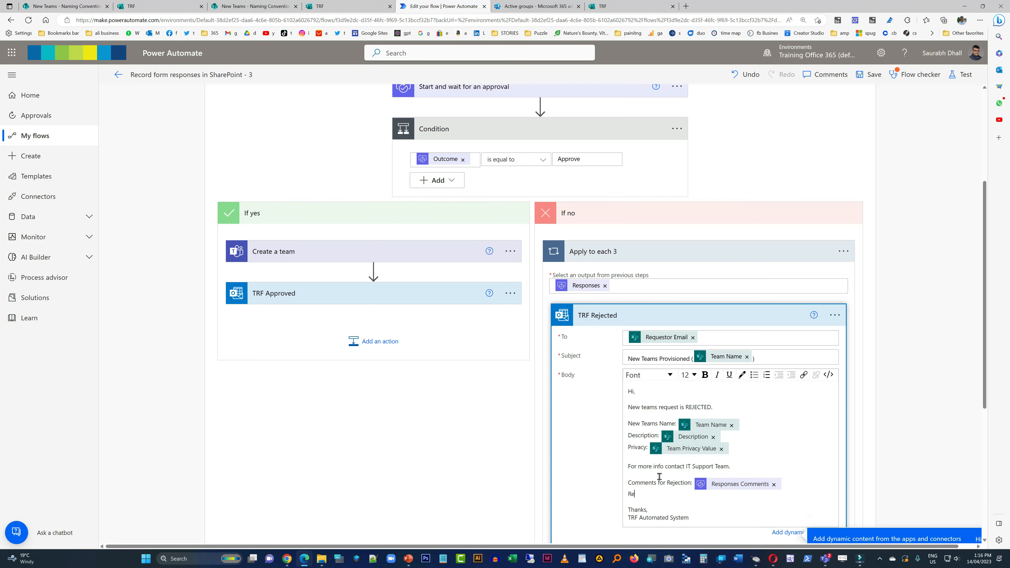
type("Rejector's name:")
scroll(915, 454, "down", 5)
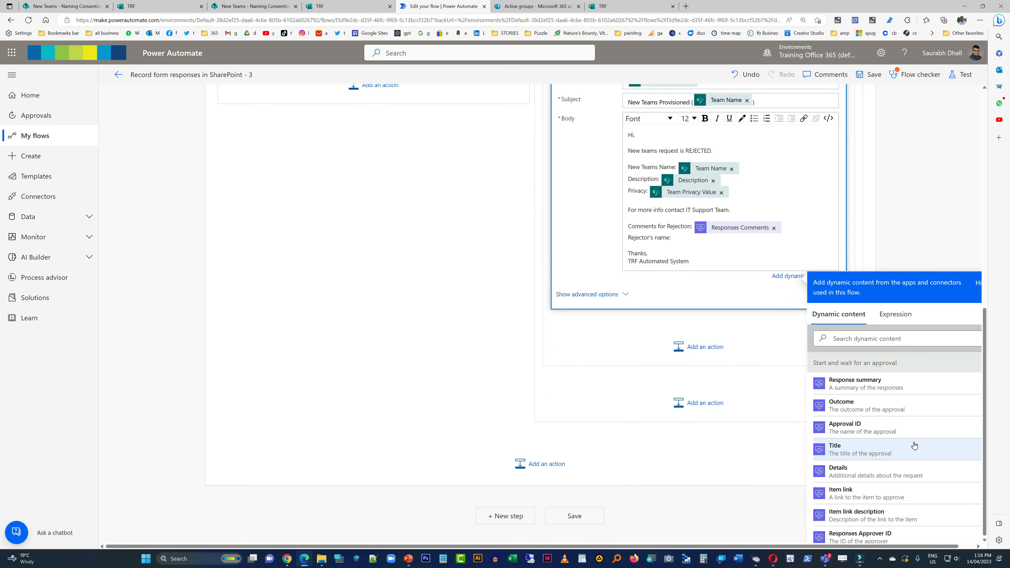
scroll(913, 444, "down", 1)
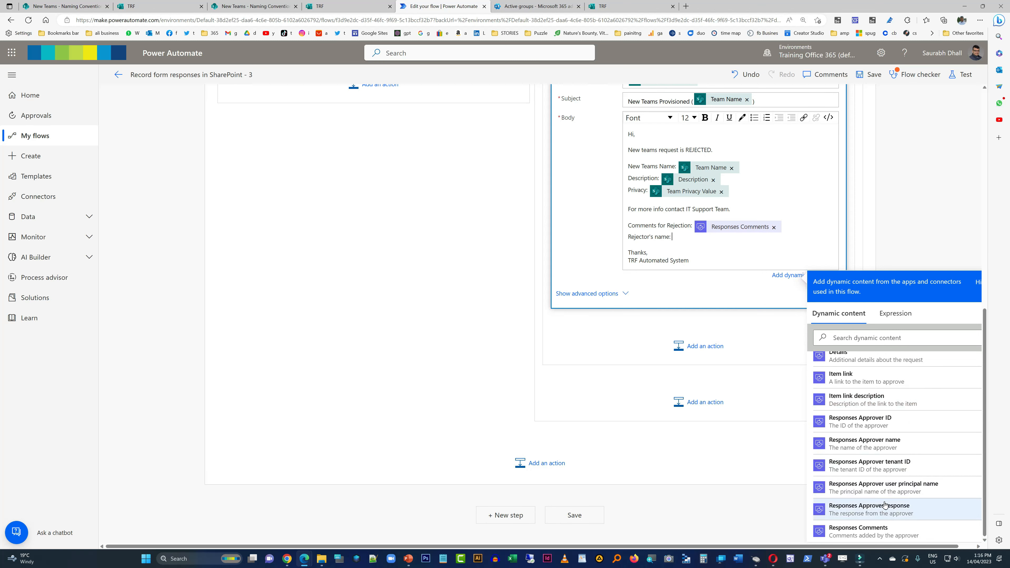
left_click(895, 448)
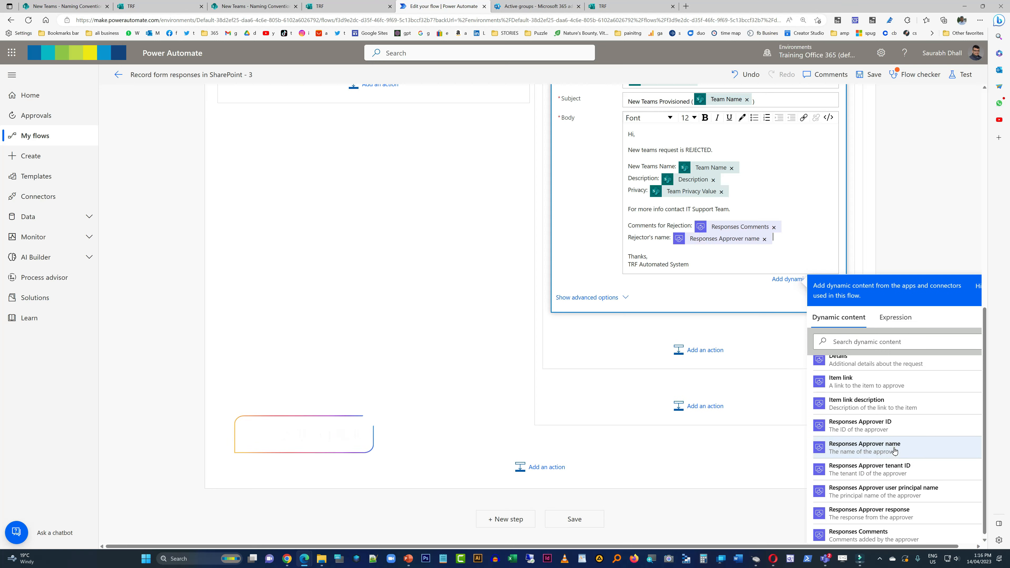
left_click(928, 217)
- Save the flow and dismiss the Flow checker results
scroll(921, 234, "up", 5)
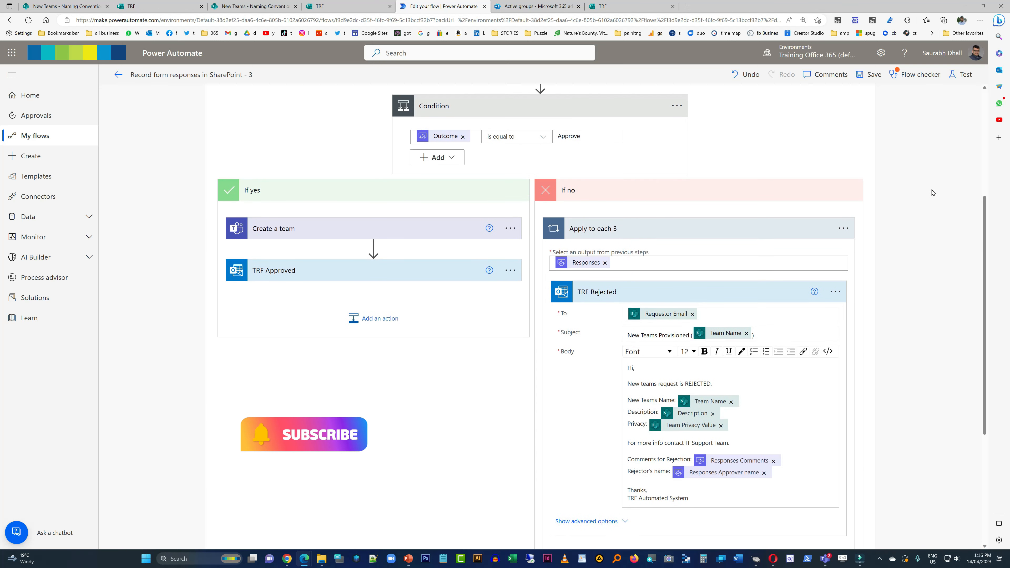
left_click(868, 74)
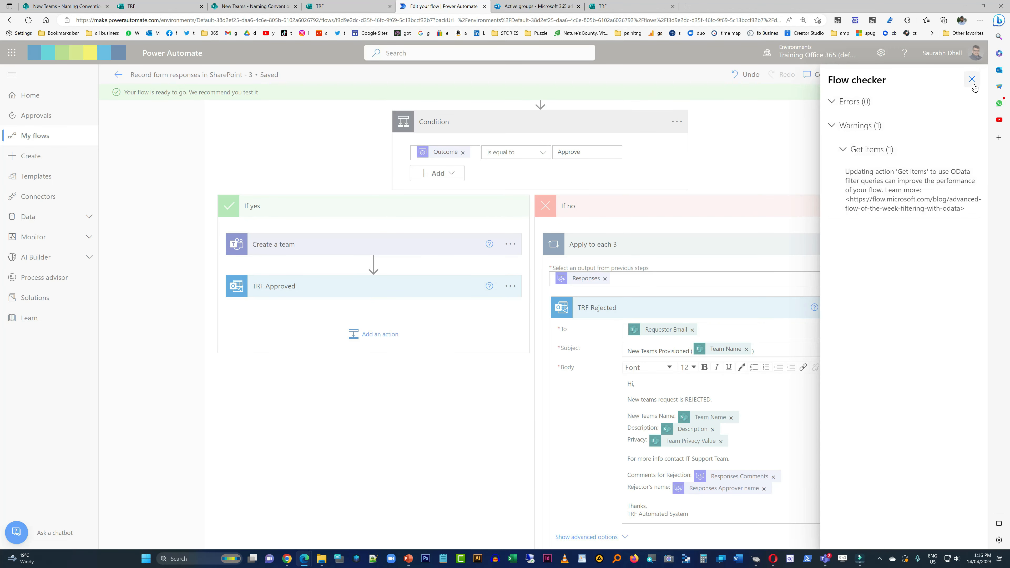
left_click(972, 79)
- Look over the saved flow and collapse the Apply to each 2 container
scroll(897, 253, "up", 5)
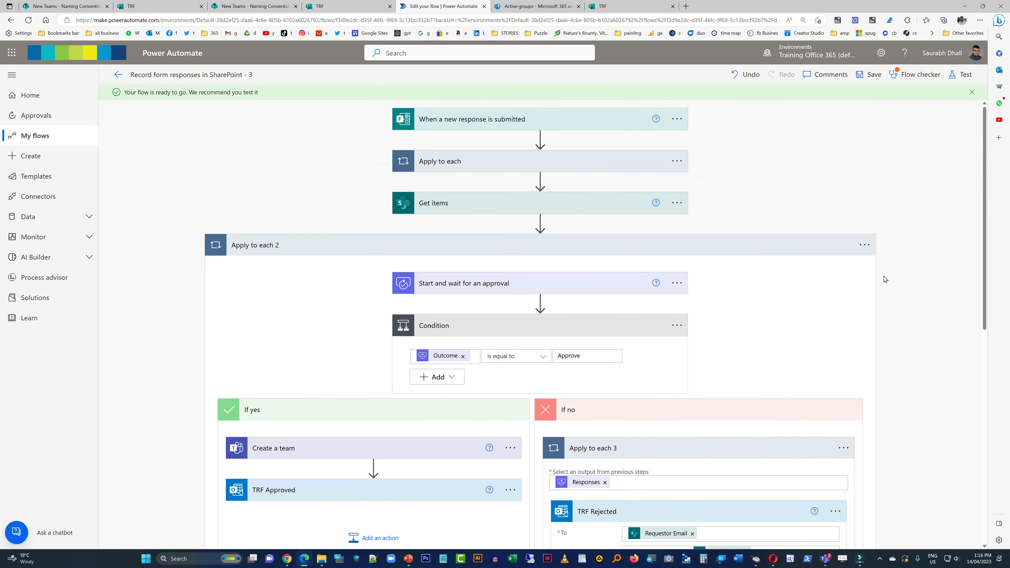
scroll(883, 281, "down", 10)
scroll(883, 282, "up", 10)
left_click(661, 250)
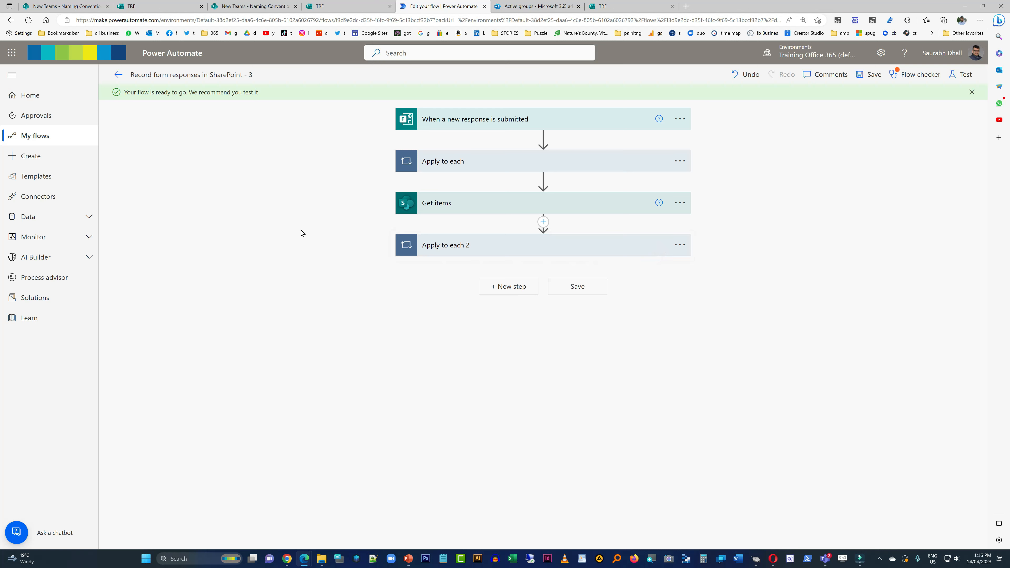
left_click(303, 222)
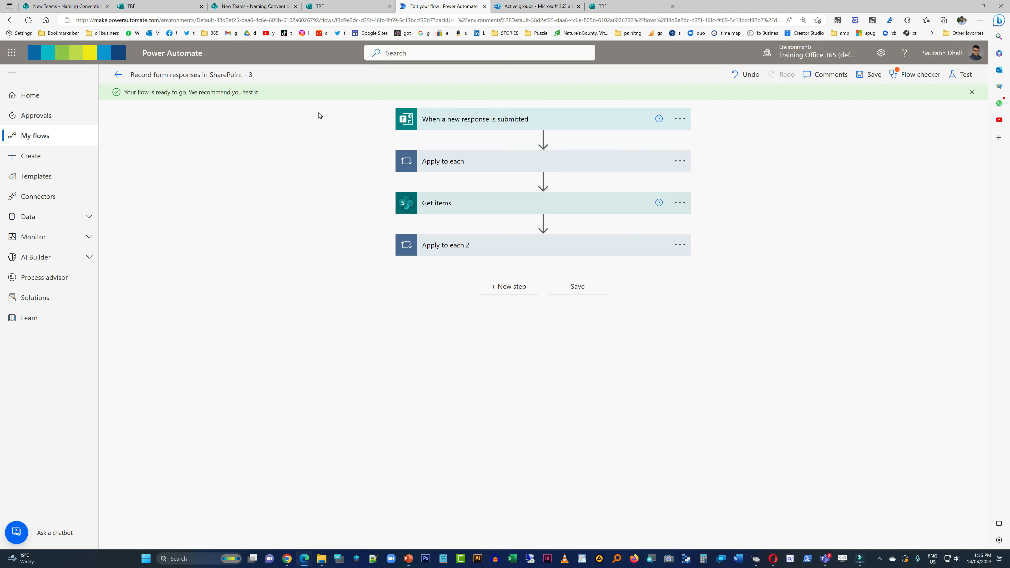